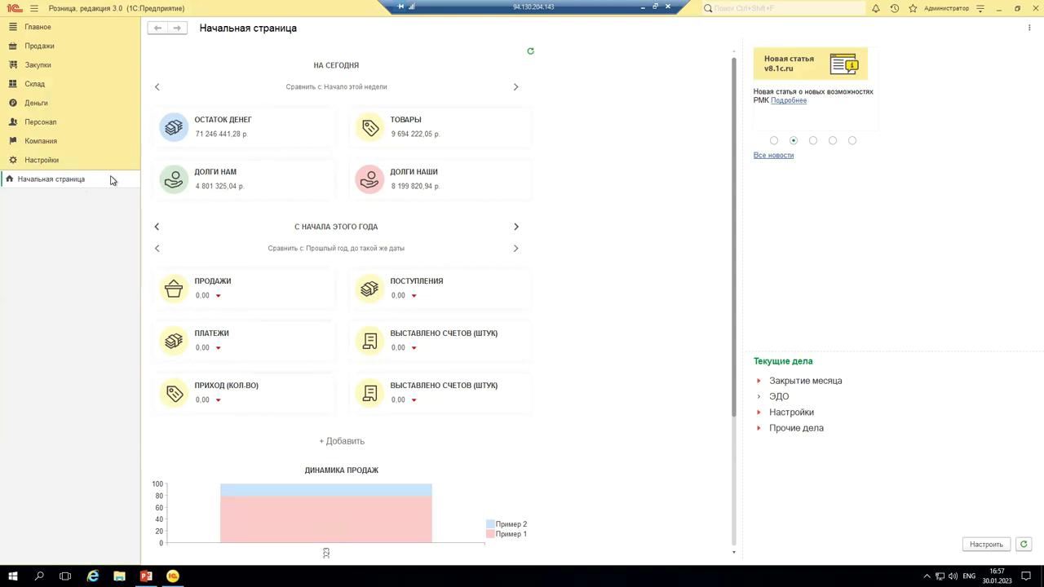
- View the cash balances report behind the ОСТАТОК ДЕНЕГ indicator along with its report settings, and return to the home page
scroll(270, 332, "down", 3)
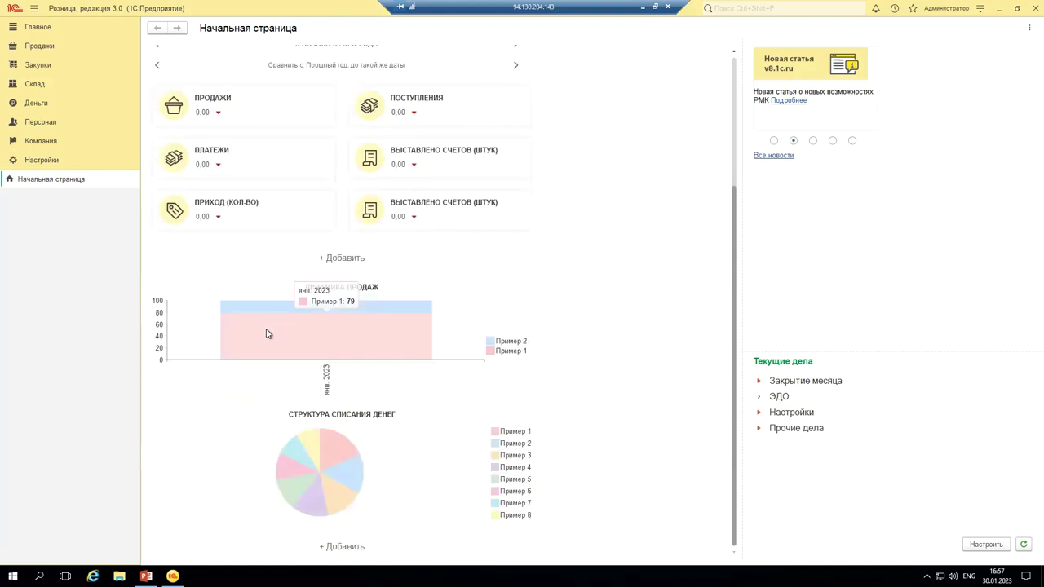
scroll(353, 424, "up", 3)
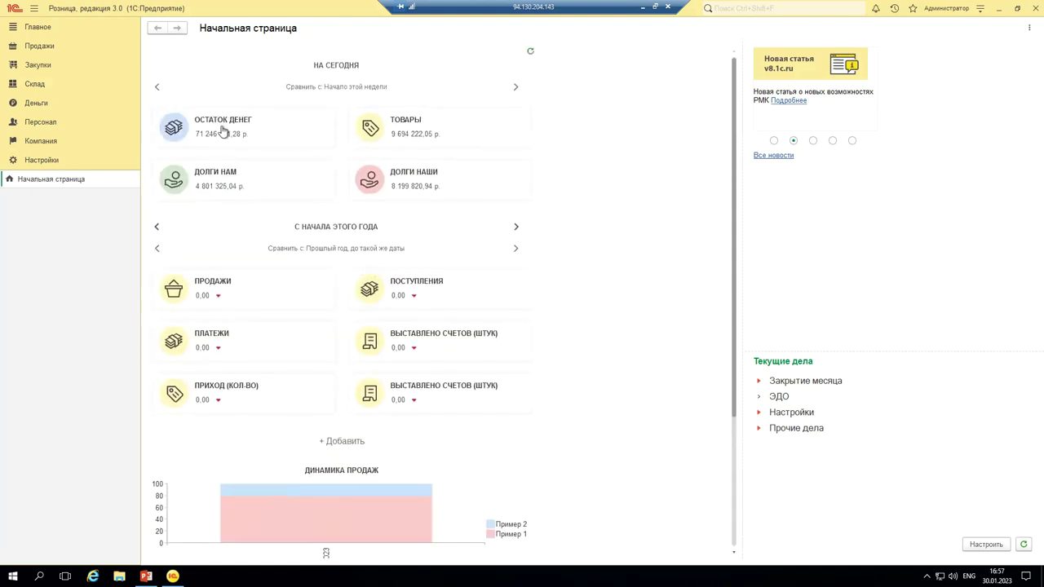
left_click(181, 130)
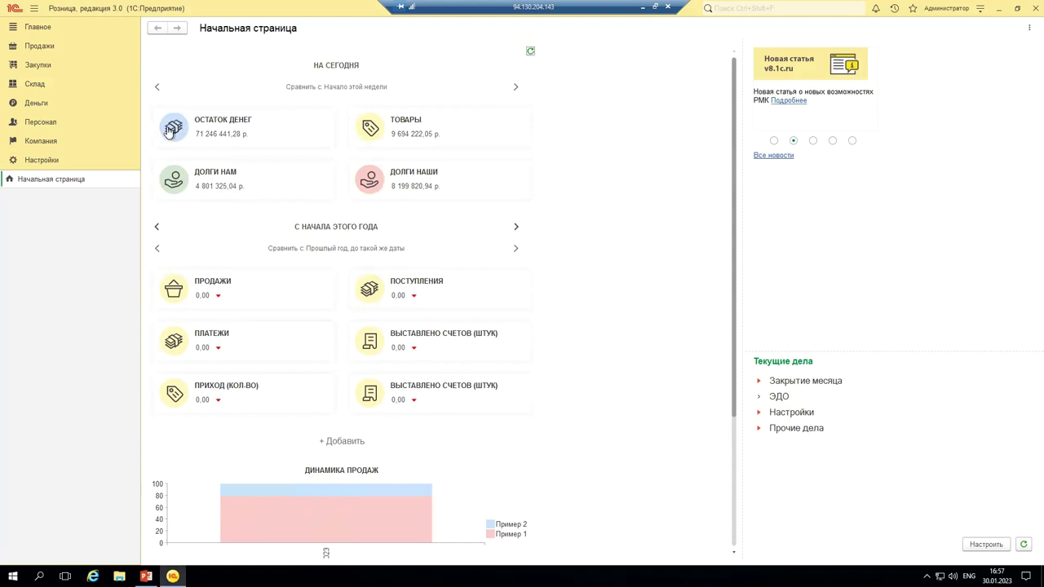
left_click(194, 132)
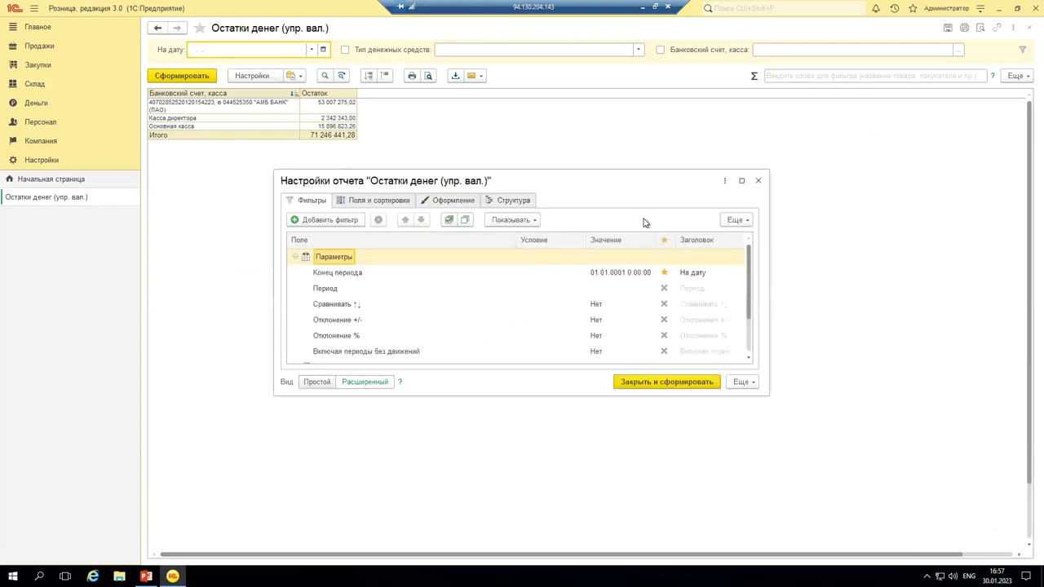
left_click(757, 180)
key("ctrl+F4")
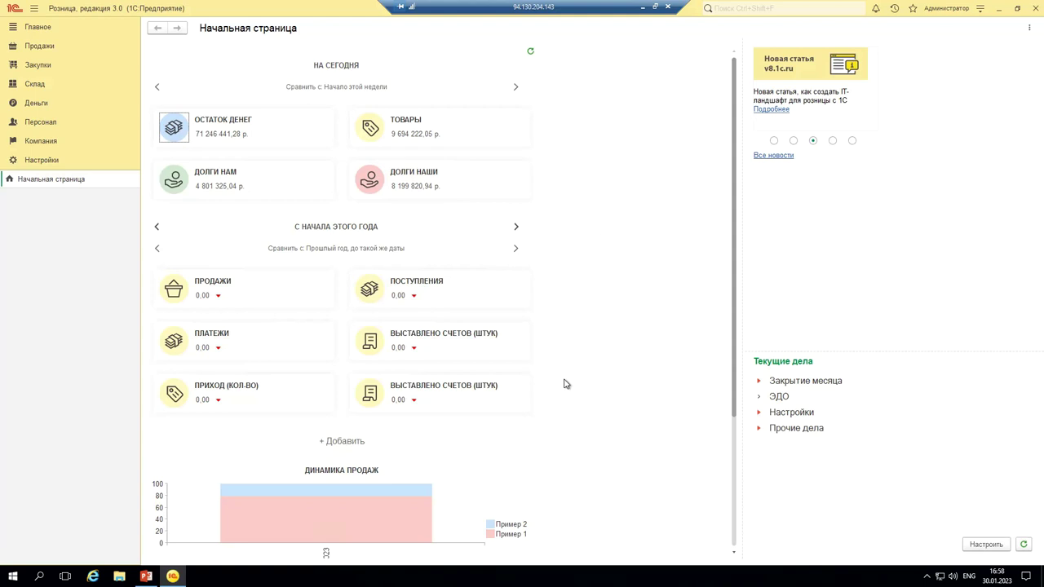
- Add a yellow Выставлено счетов (штук) indicator from the Счета - заказы accounting section to the home page
left_click(348, 443)
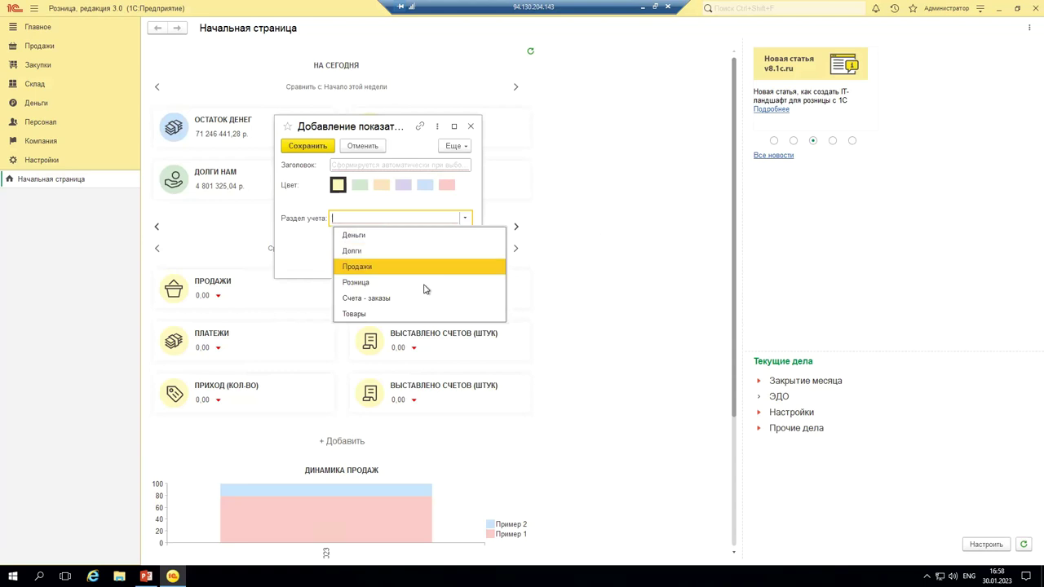
left_click(368, 298)
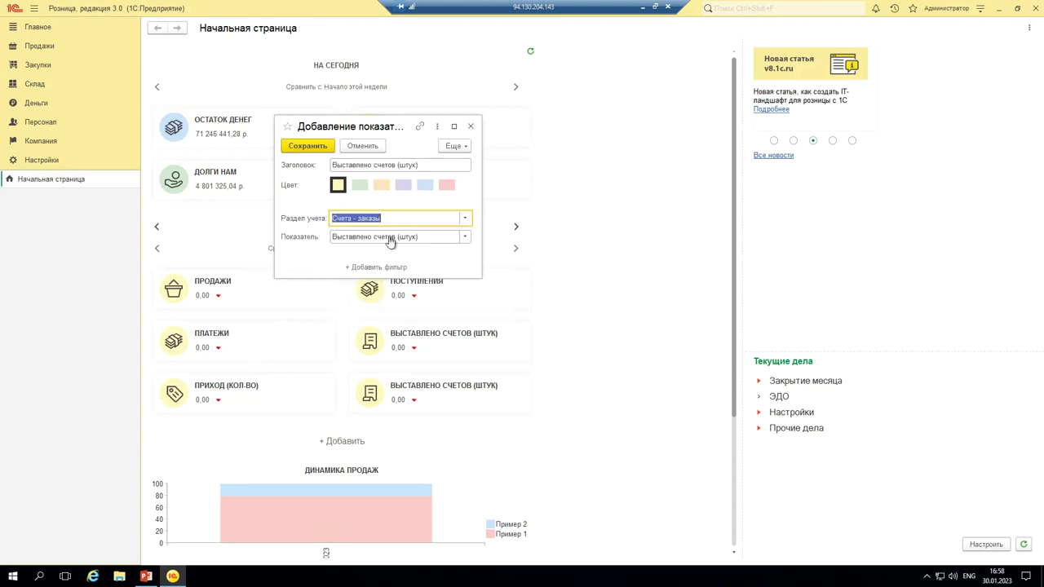
left_click(425, 167)
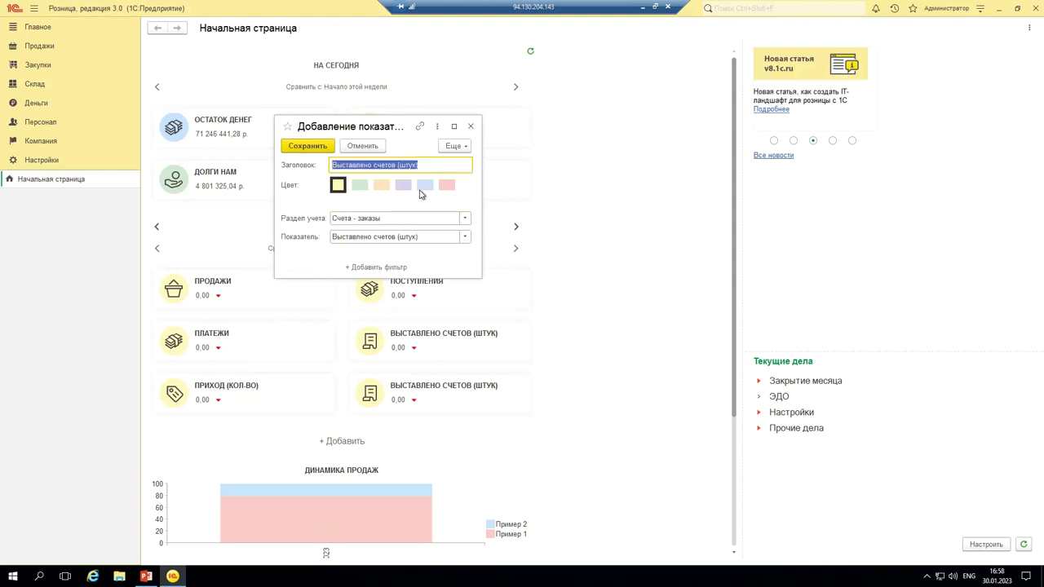
left_click(300, 148)
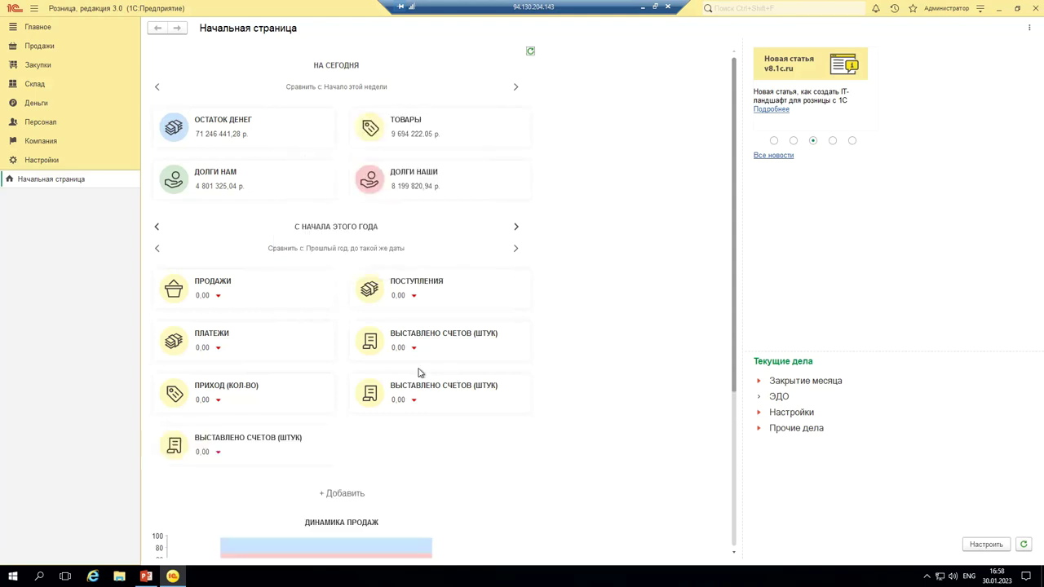
- View the issued invoices report behind the new indicator, check its settings, and close it
left_click(200, 452)
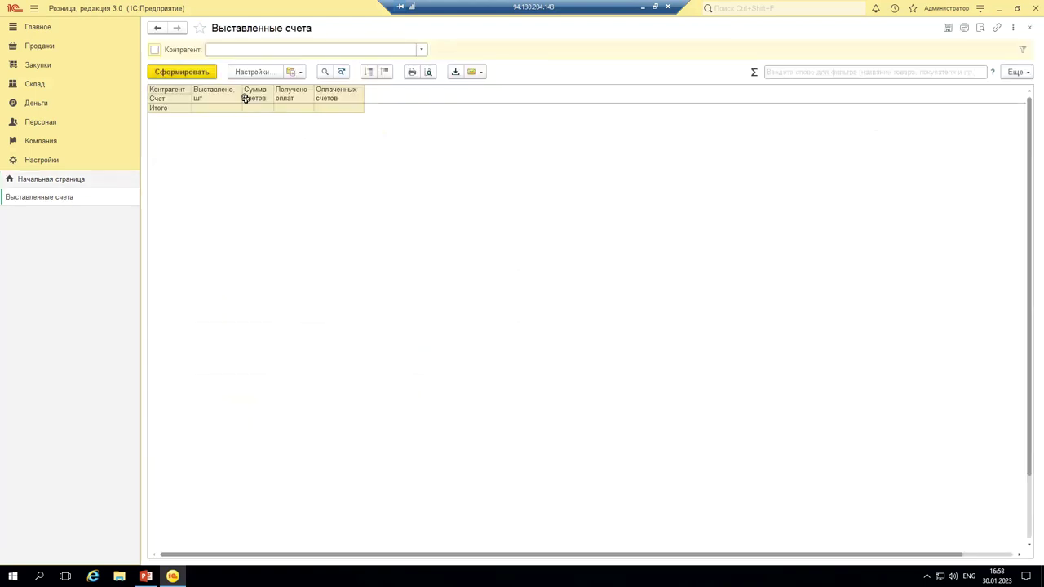
left_click(263, 73)
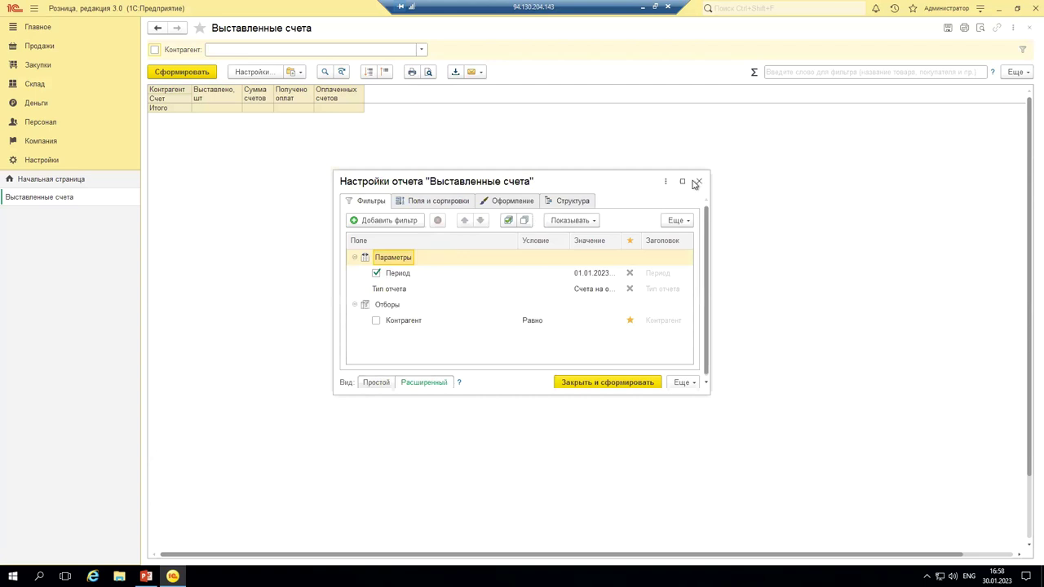
left_click(1028, 30)
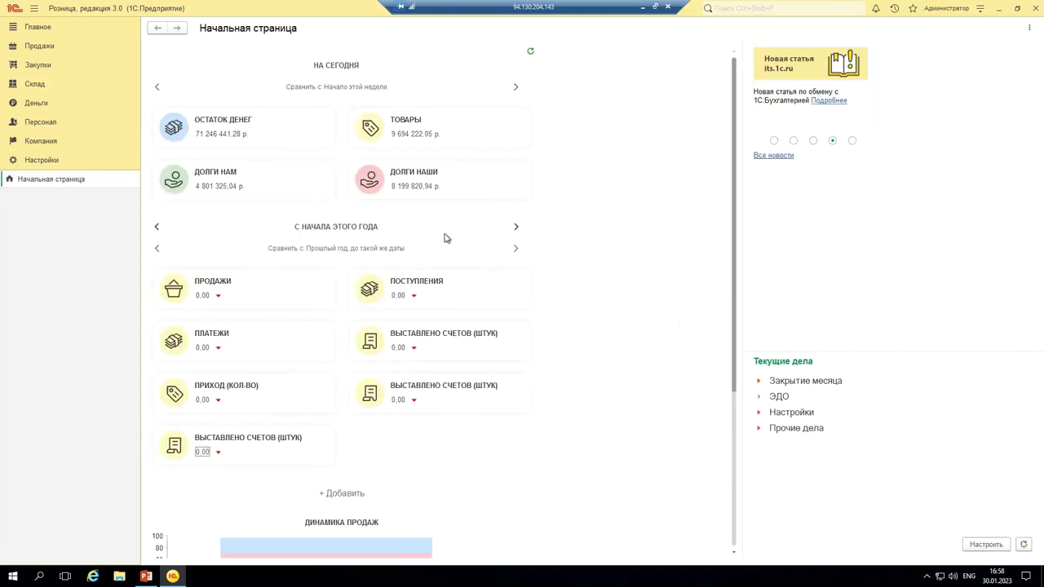
- Set the indicators' period to 01.01.2022 - 30.01.2022 and generate the Выставленные счета report from the newly added indicator, closing it after review
left_click(515, 249)
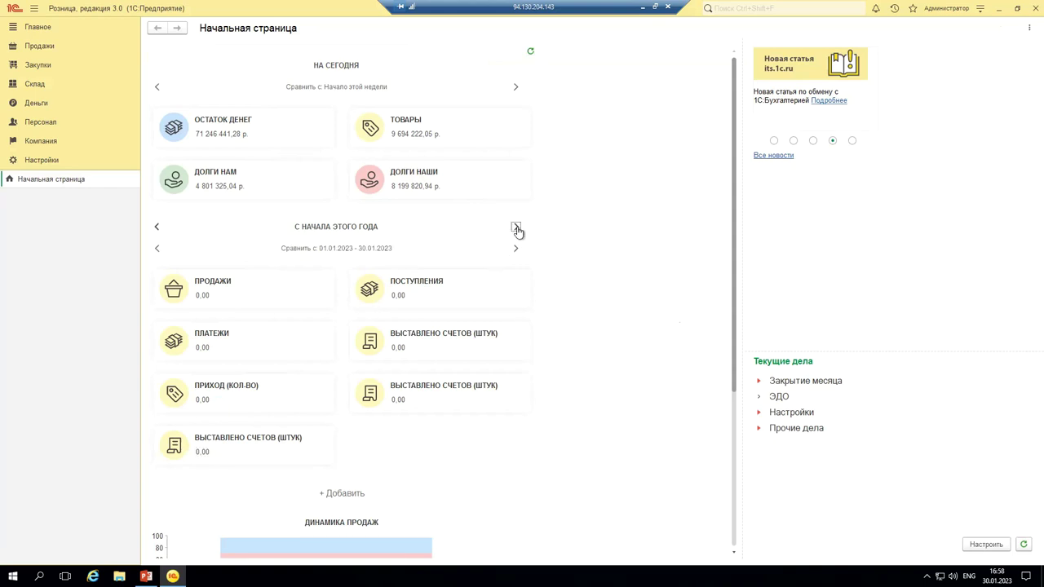
left_click(516, 228)
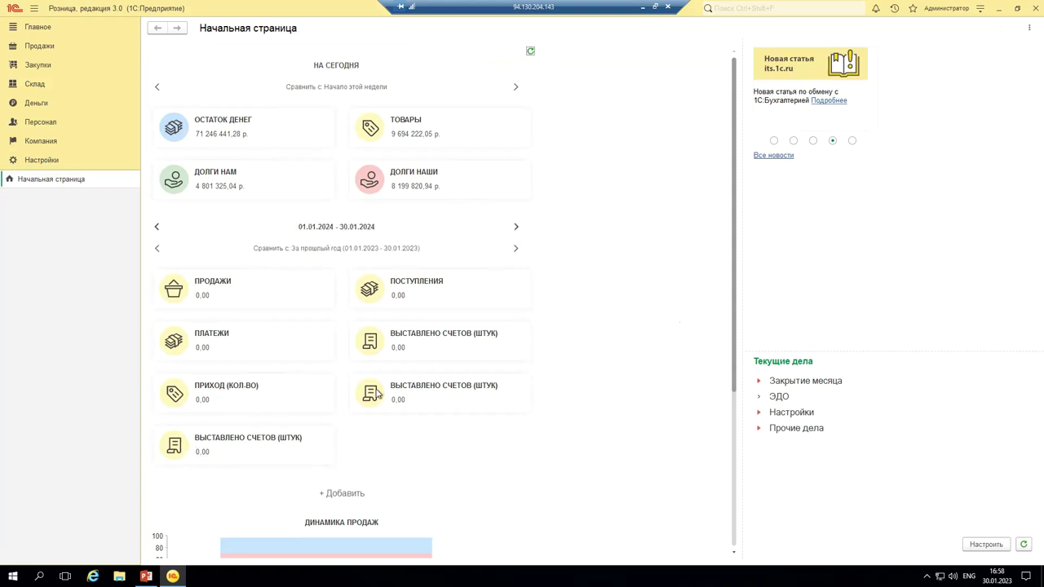
left_click(167, 444)
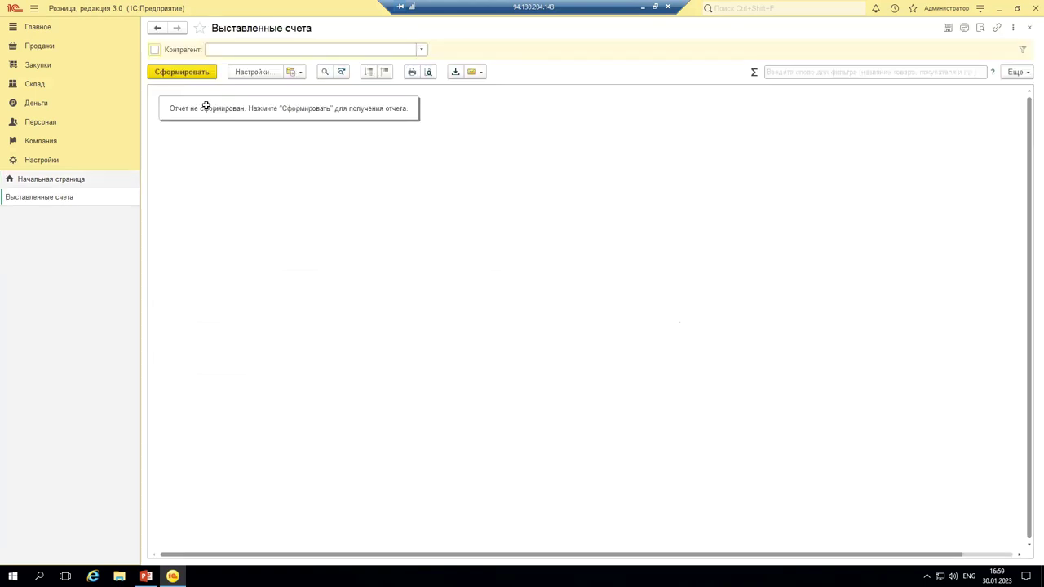
left_click(184, 74)
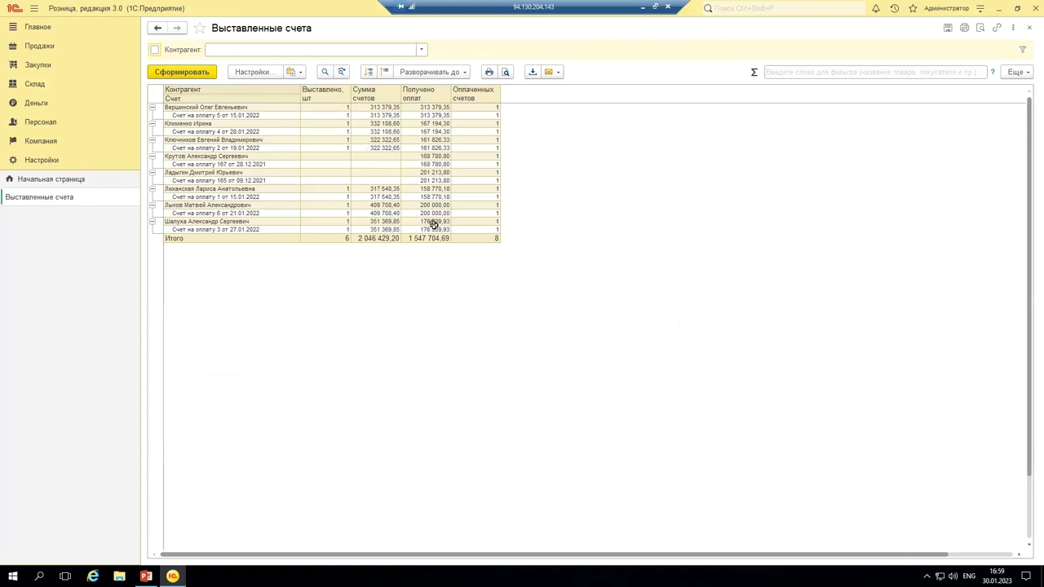
left_click(340, 237)
key("Escape")
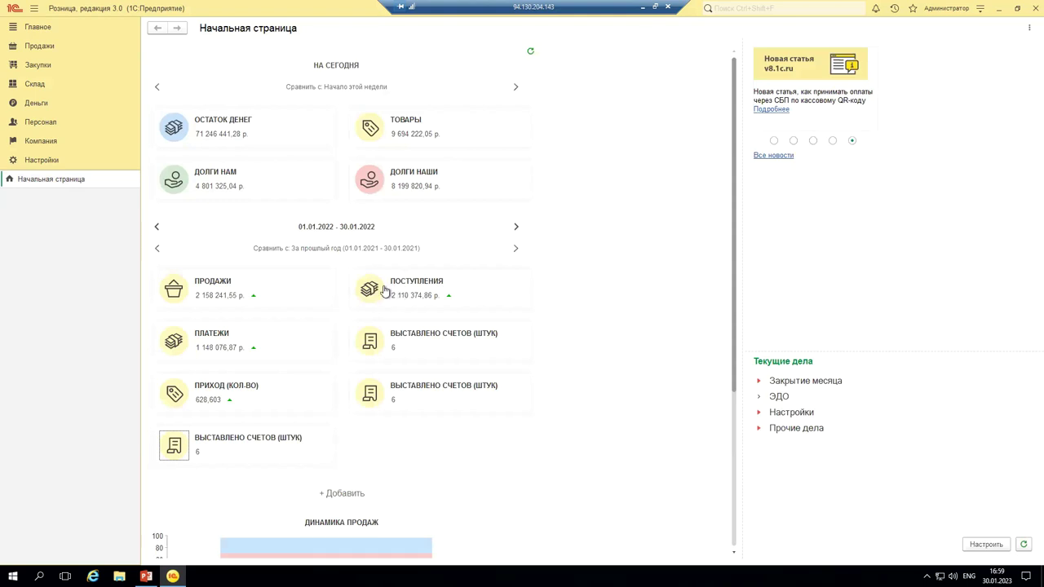
- Delete one of the duplicate Выставлено счетов (штук) indicators under Поступления
right_click(459, 307)
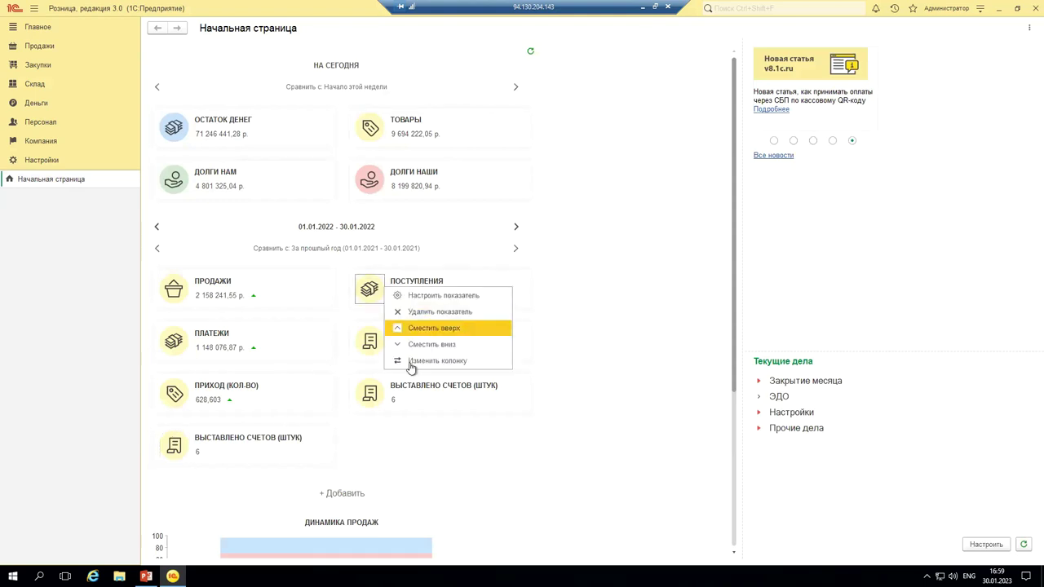
left_click(437, 342)
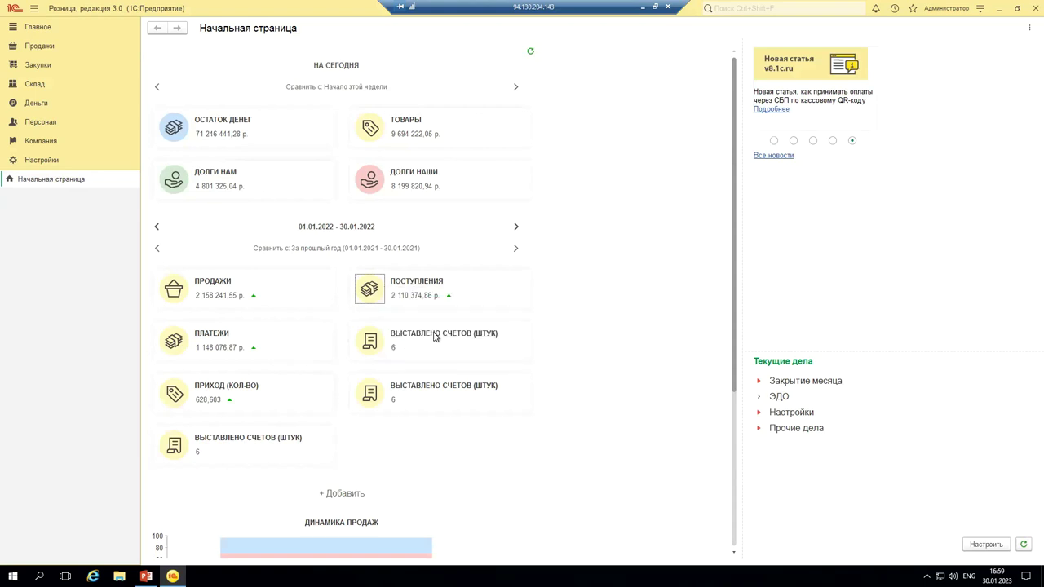
right_click(465, 361)
left_click(486, 358)
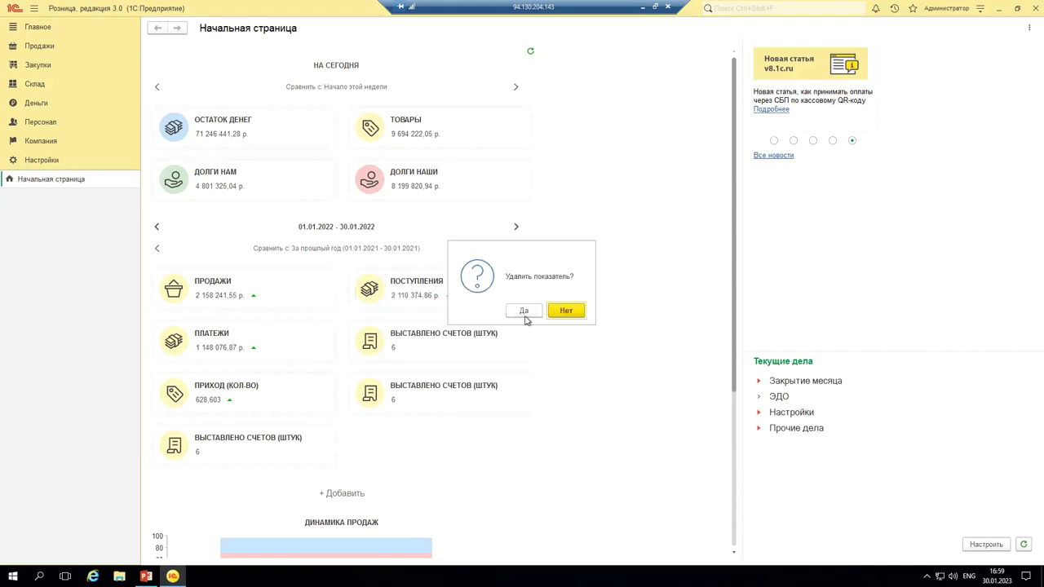
left_click(522, 317)
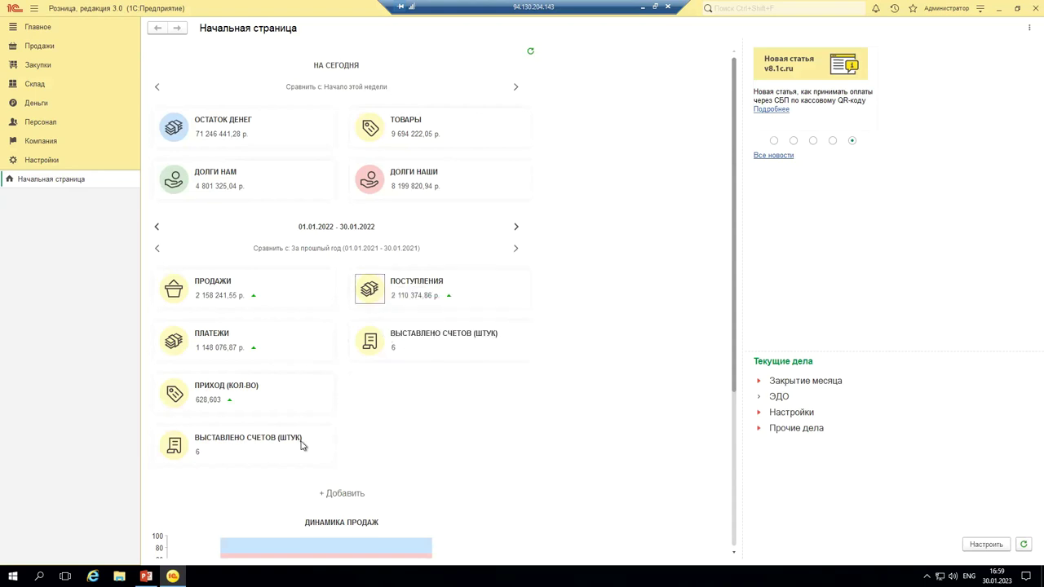
scroll(485, 415, "down", 1)
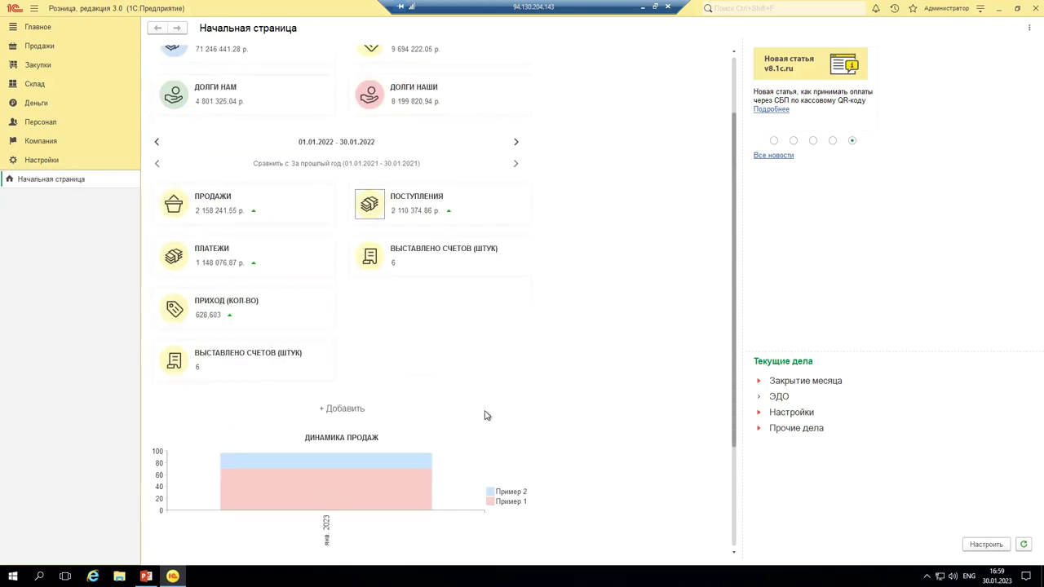
scroll(484, 415, "down", 2)
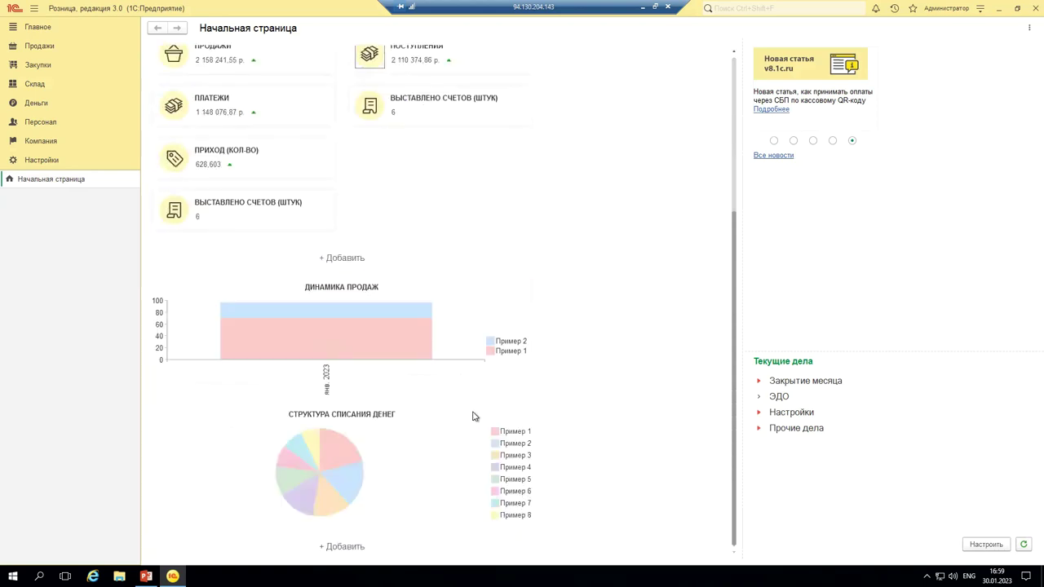
scroll(472, 416, "up", 3)
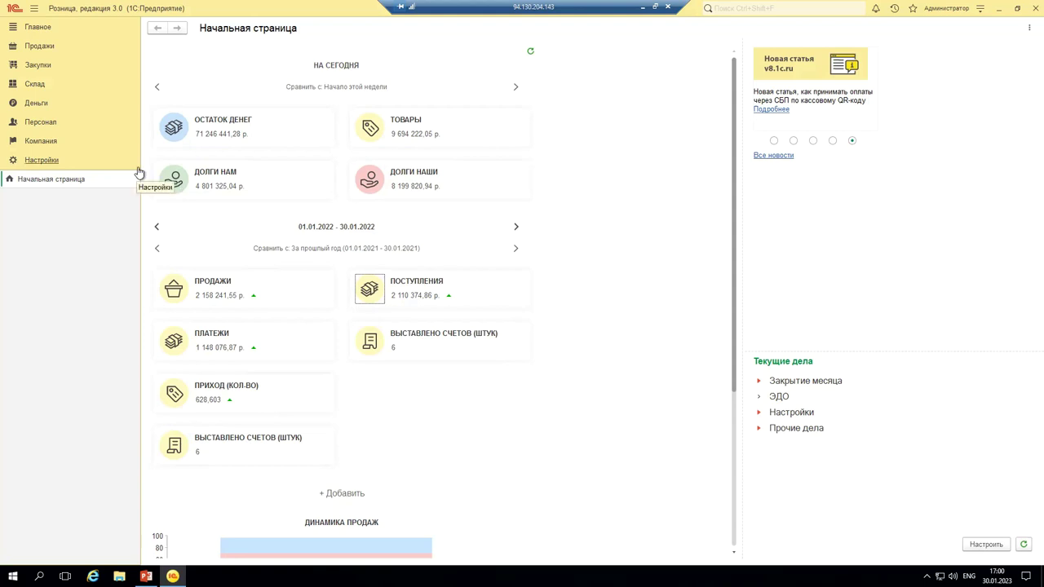
- From the customer orders list in the Продажи section, open the order dated 16.01.2023
left_click(36, 33)
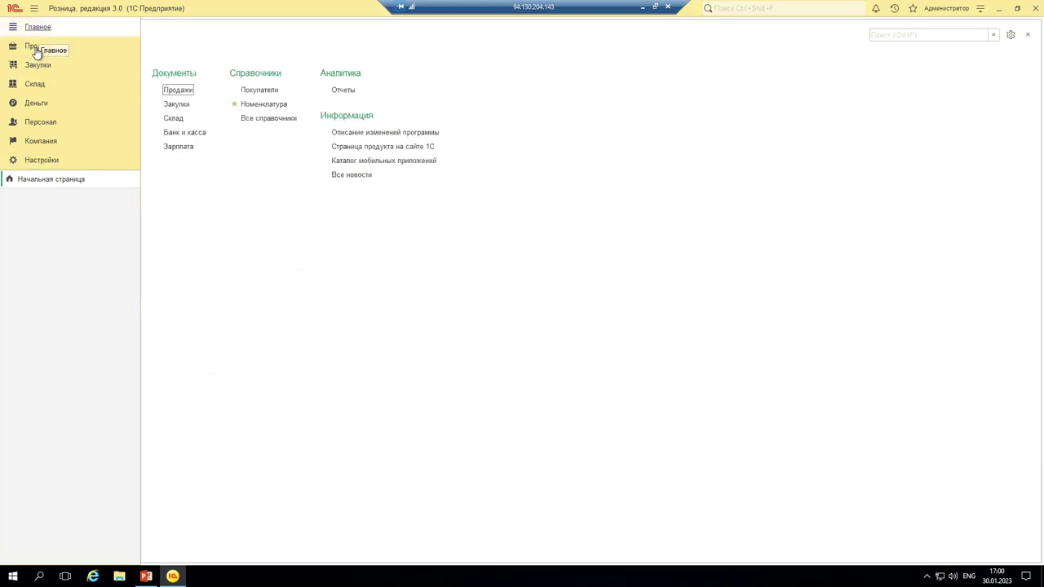
left_click(37, 47)
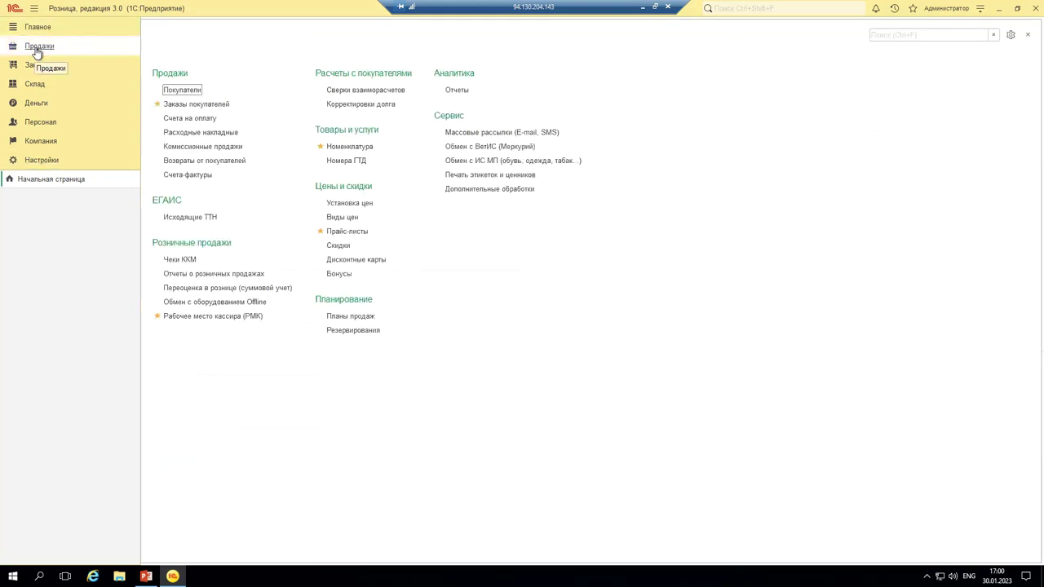
left_click(199, 106)
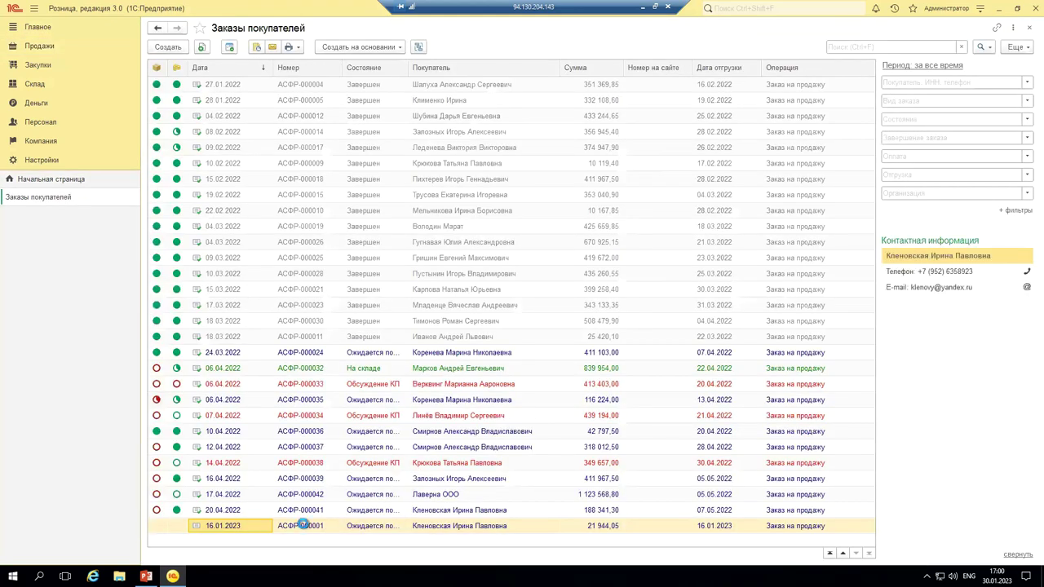
left_click(301, 525)
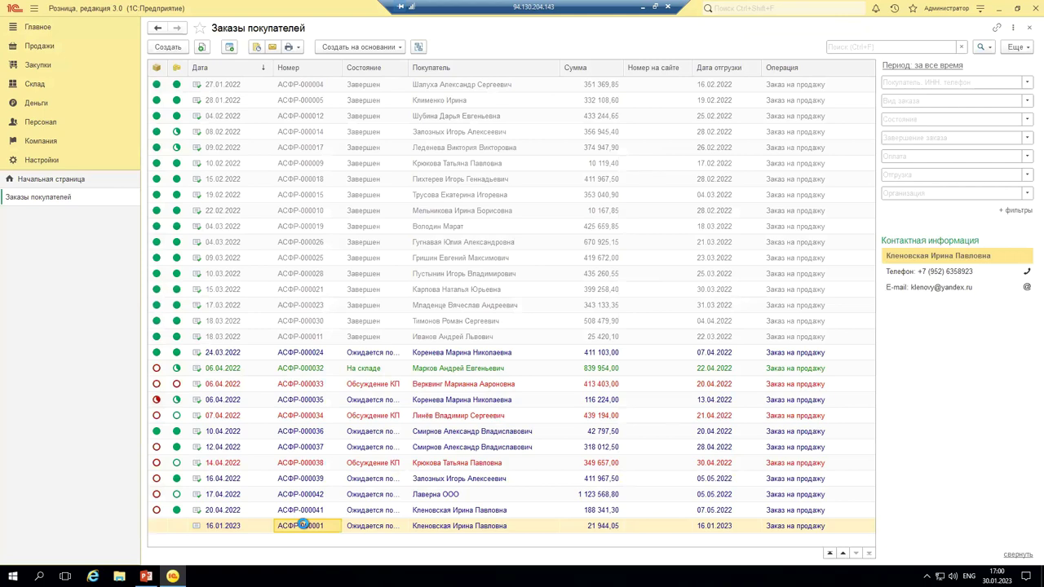
double_click(313, 525)
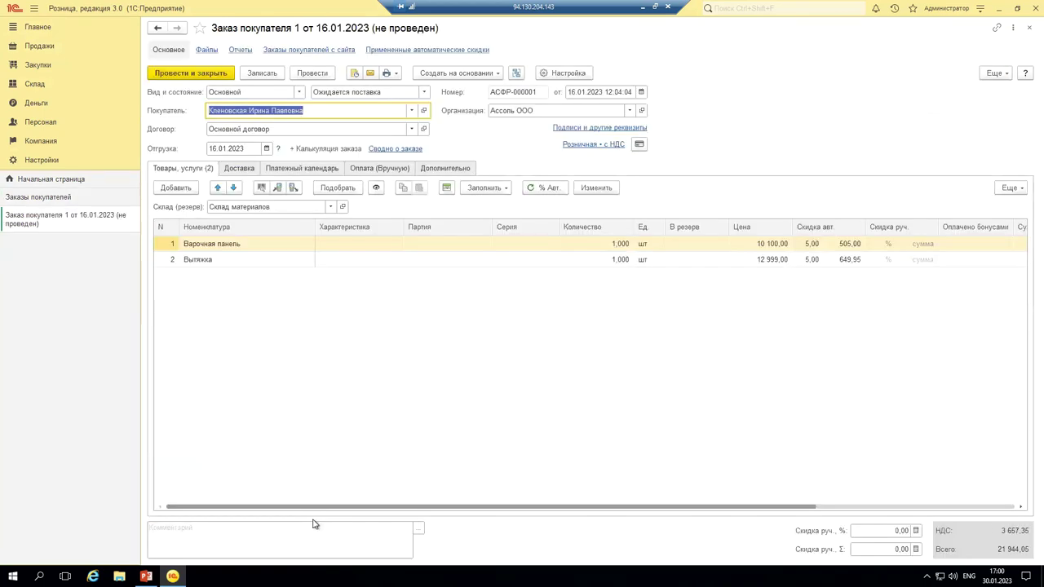
- In the order's item selection, review the selection settings and add all 20 free units of 2010 Сметка с совком (Чехия) to the basket
left_click(339, 187)
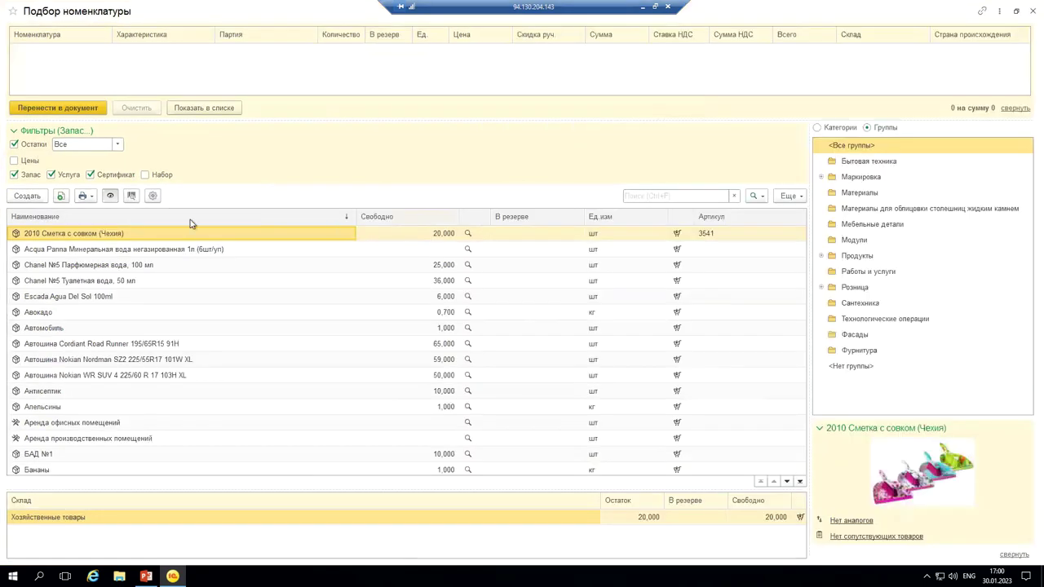
left_click(152, 197)
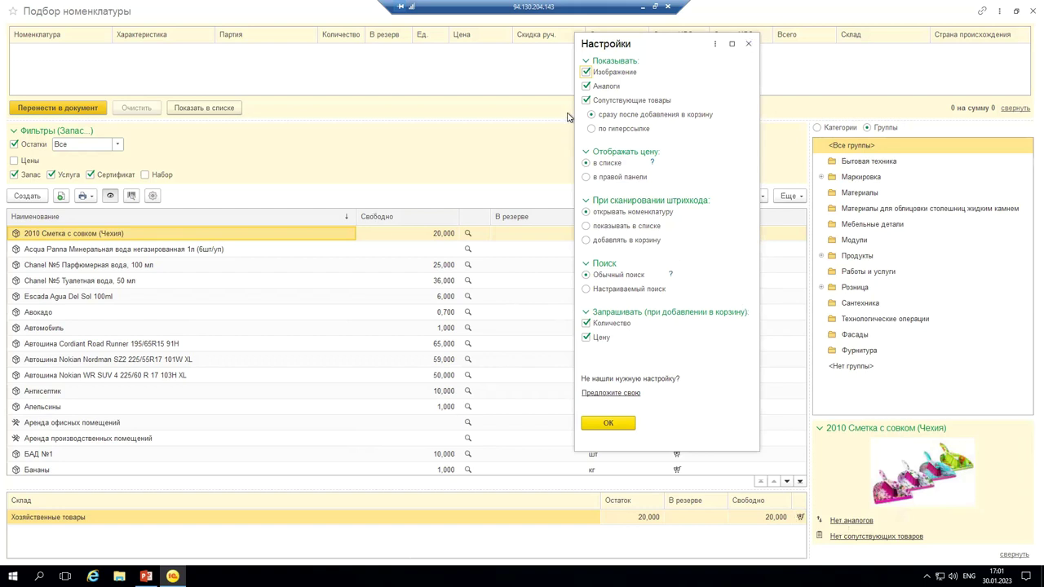
left_click(271, 237)
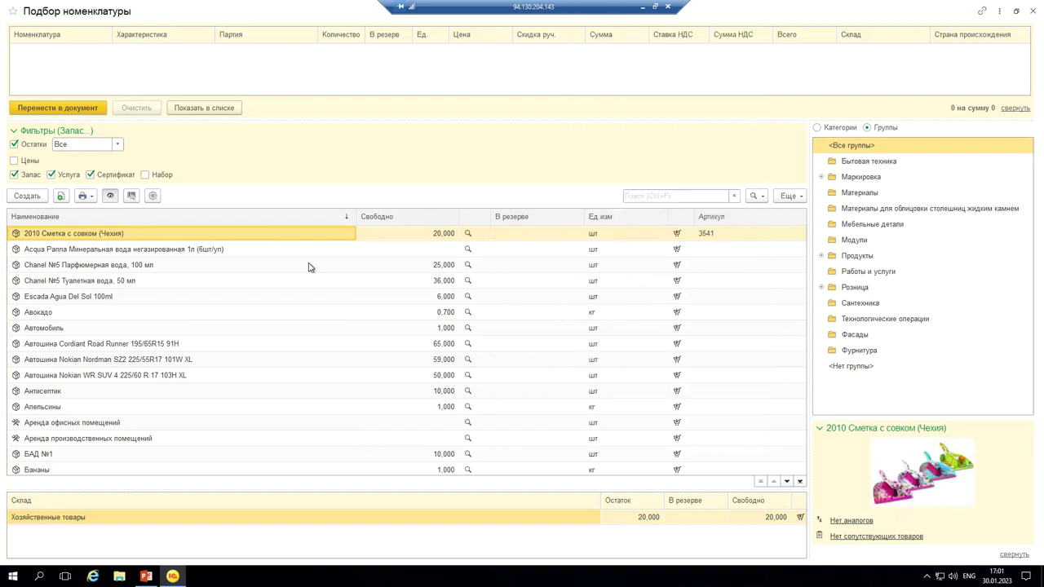
key("shift+F10")
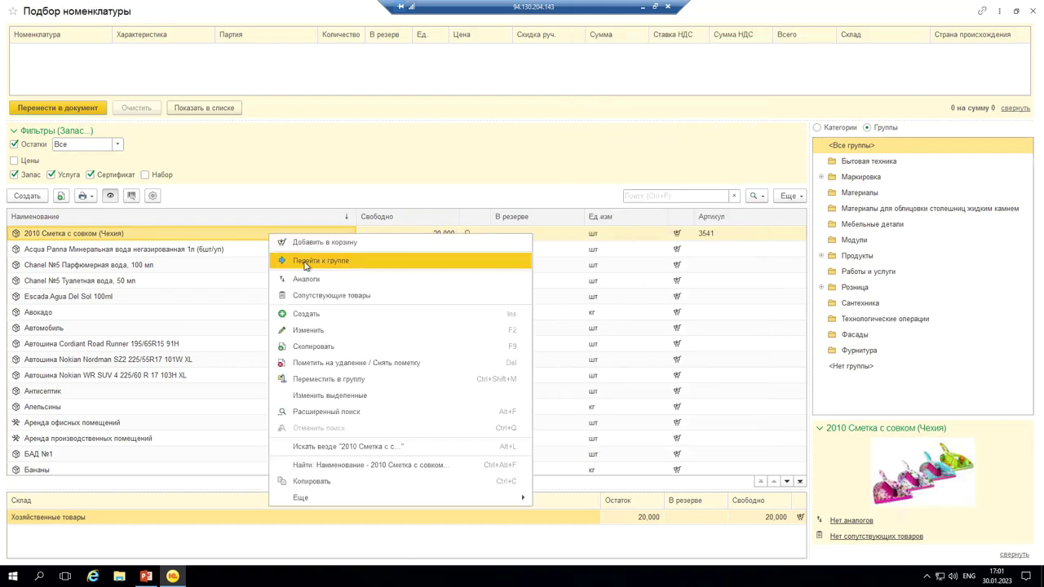
double_click(217, 237)
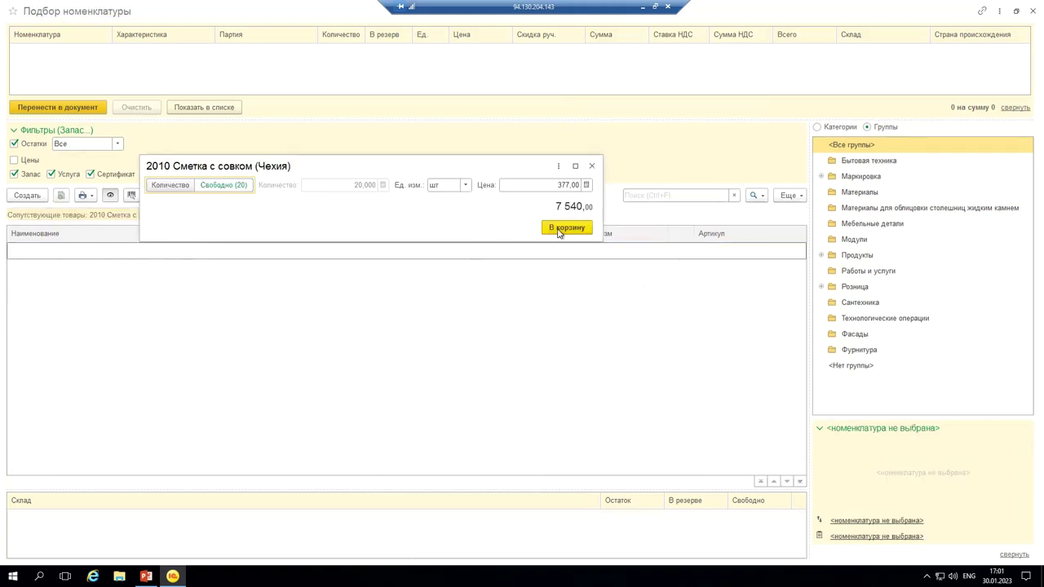
left_click(565, 227)
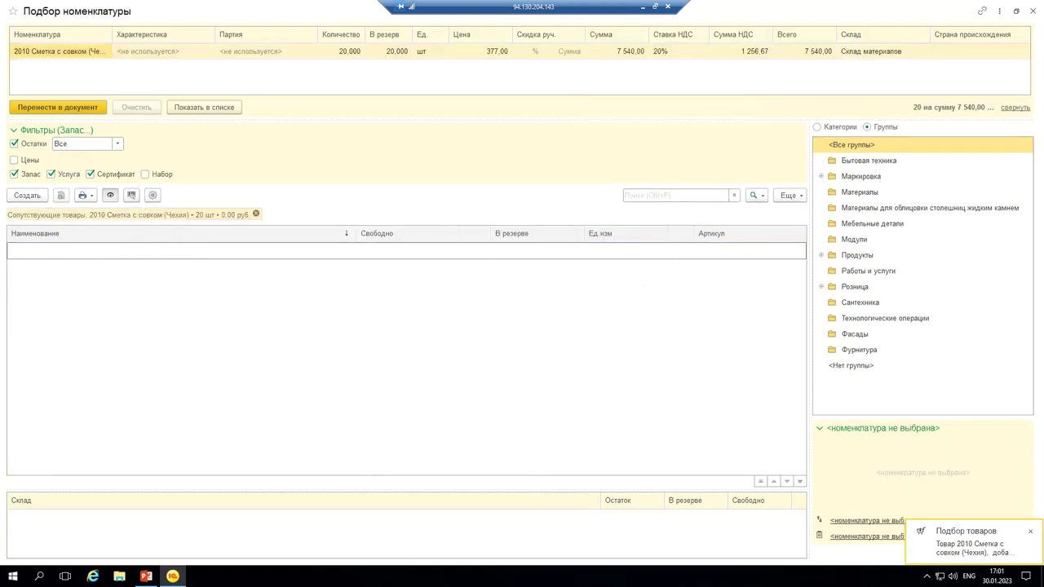
- Close the item selection without transferring the basket and open the Номенклатура catalog from the Главное section
left_click(1016, 11)
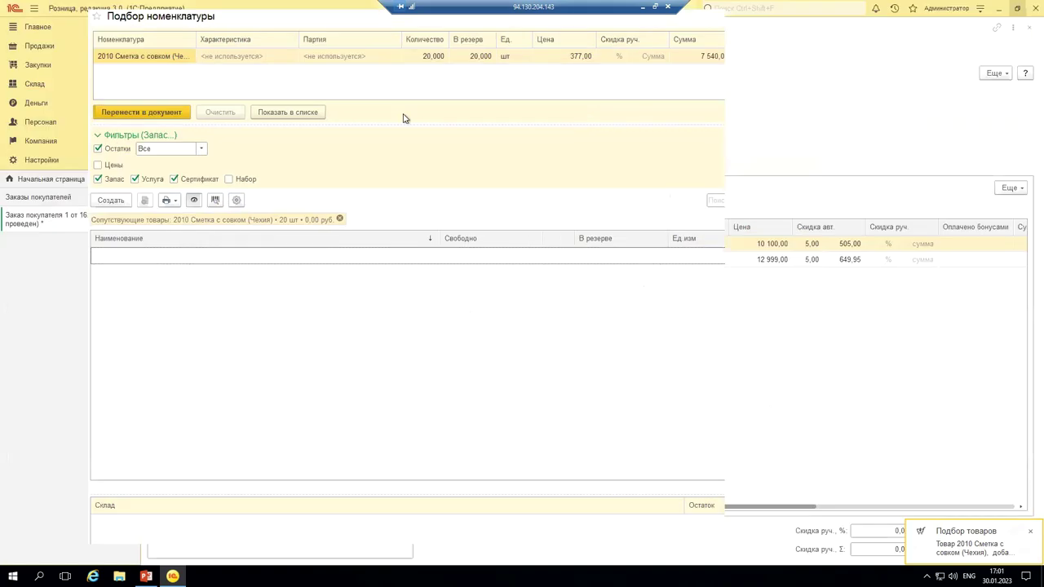
left_click(711, 17)
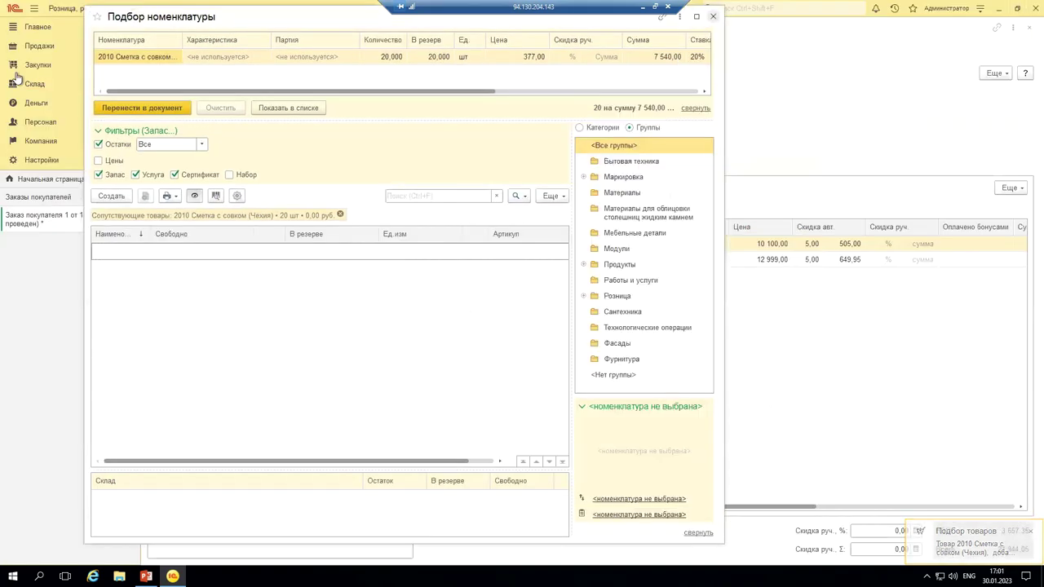
left_click(42, 52)
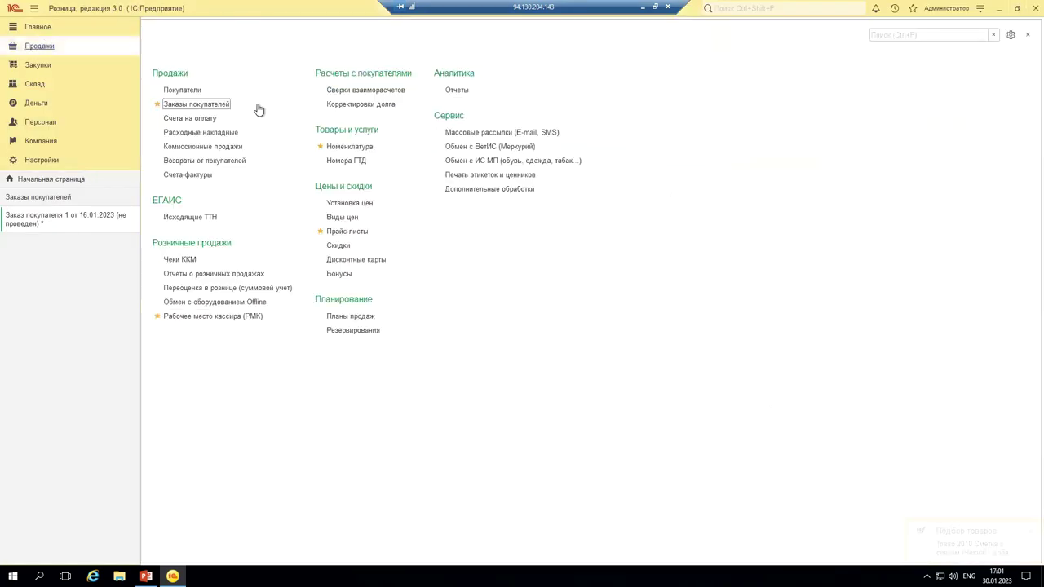
left_click(248, 106)
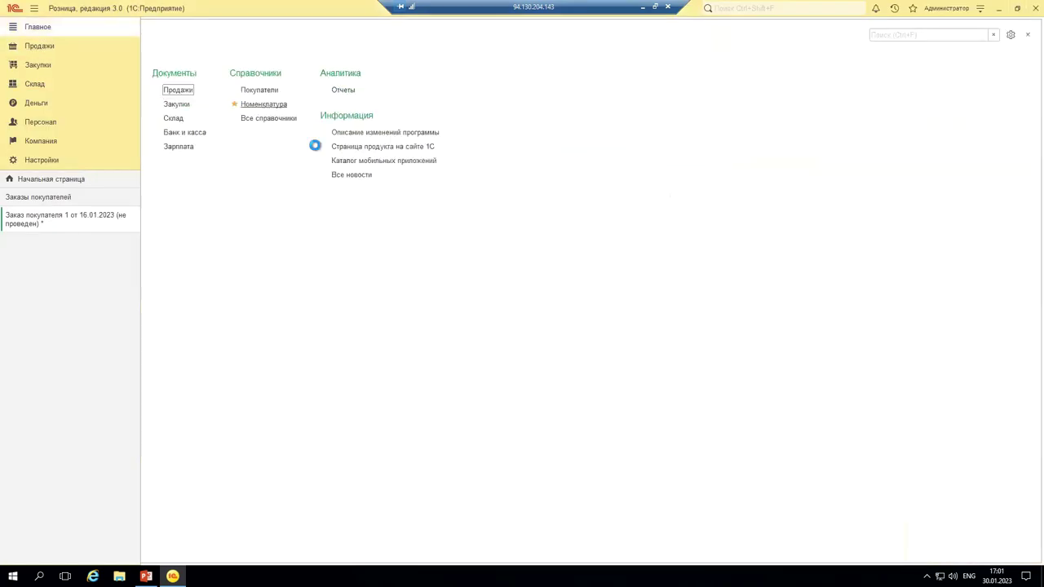
- View the analogs list of Chanel №5 Парфюмерная вода, 100 мл and close it
right_click(256, 184)
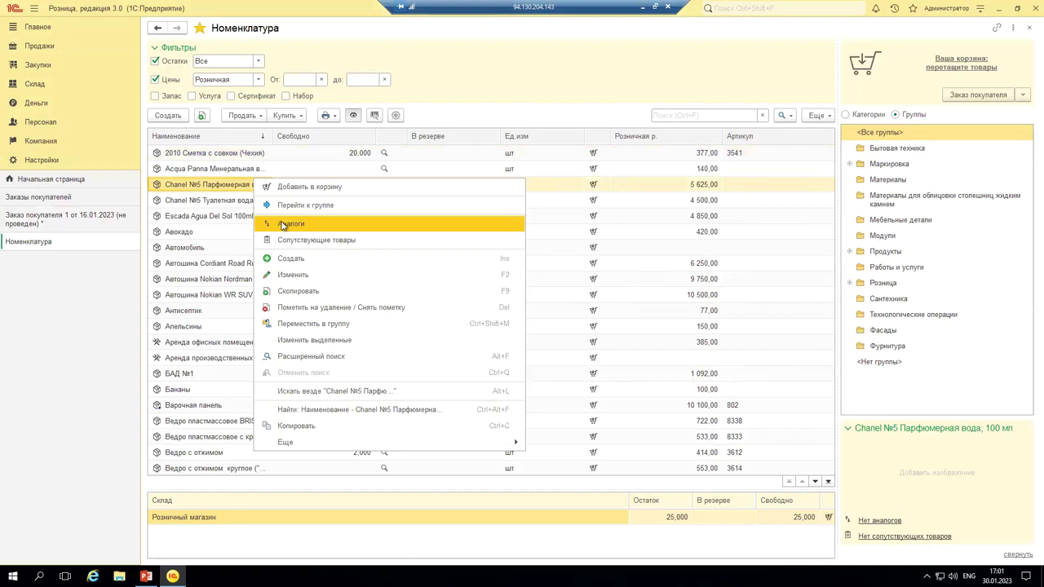
left_click(283, 224)
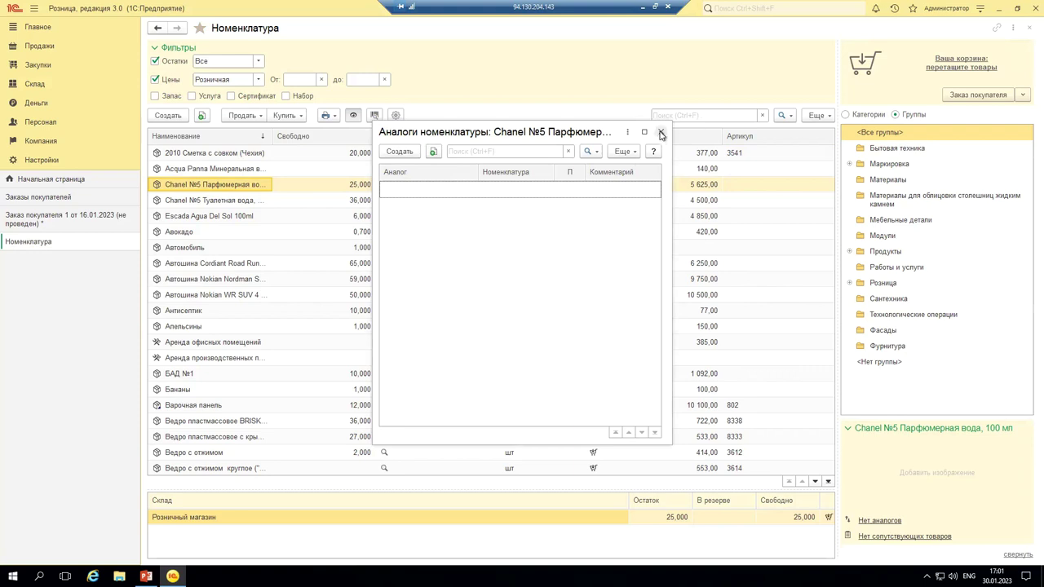
key("Escape")
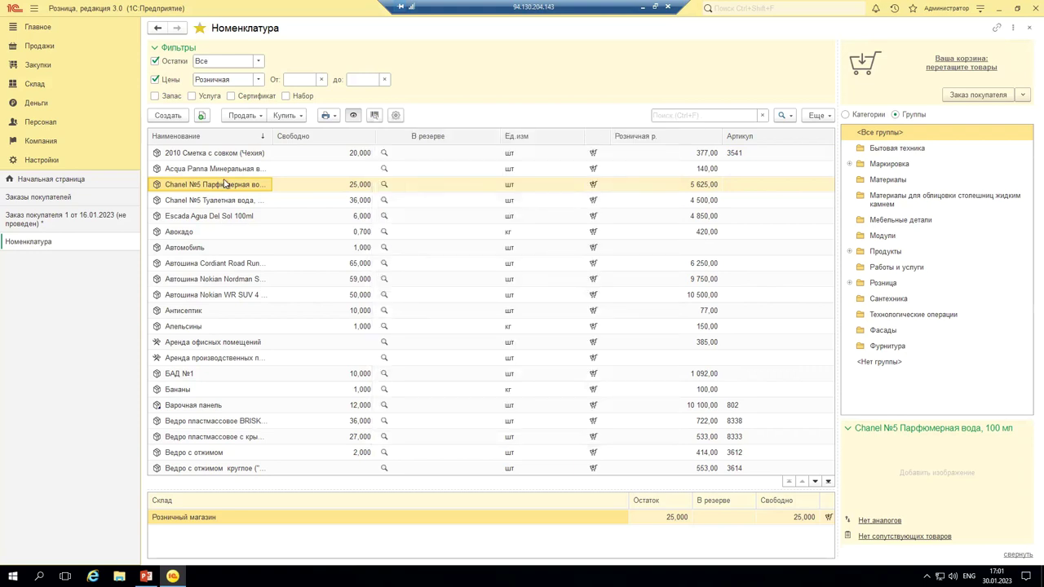
- Open the item card of Chanel №5 Парфюмерная вода, 100 мл for editing
key("shift+F10")
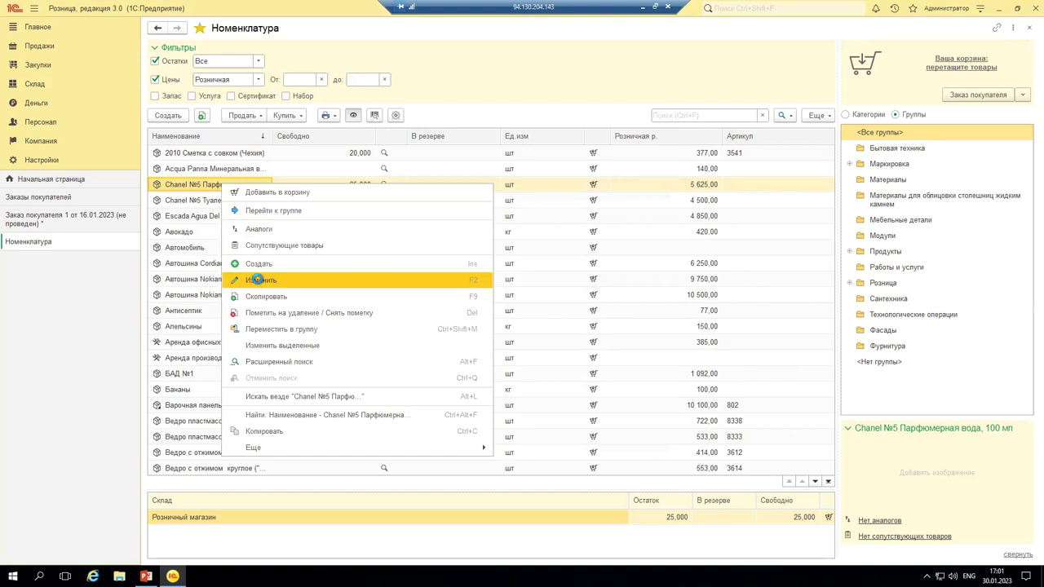
key("Escape")
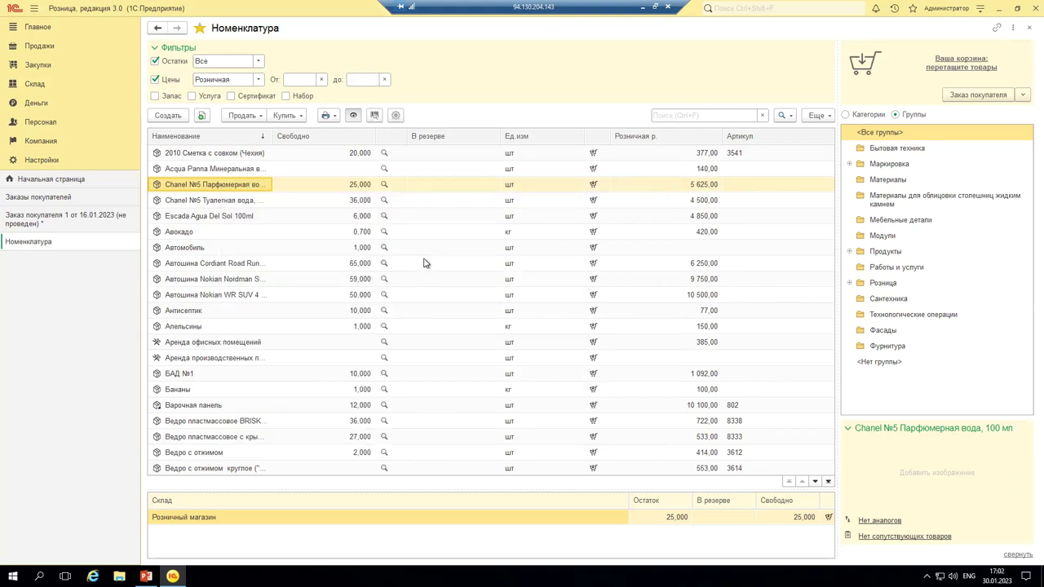
key("Return")
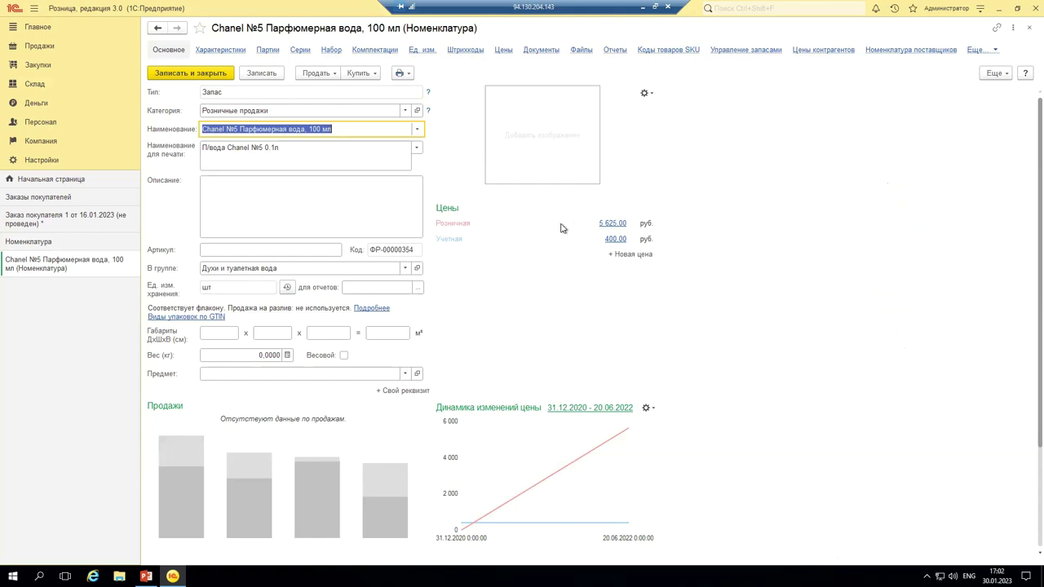
- View the entry form for the Розничная price, close it unsaved and look over the card's price dynamics chart
left_click(616, 225)
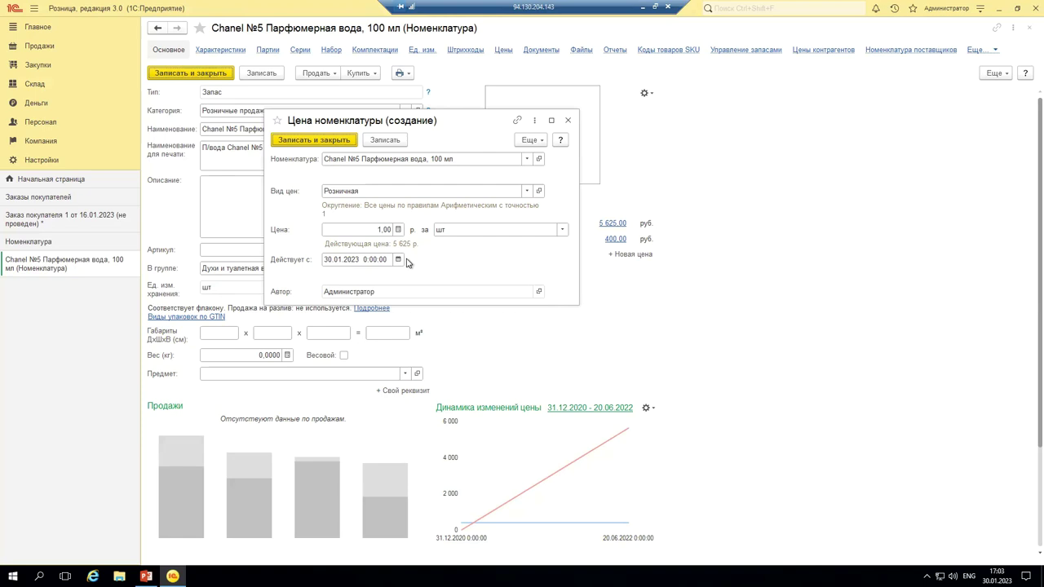
left_click(567, 120)
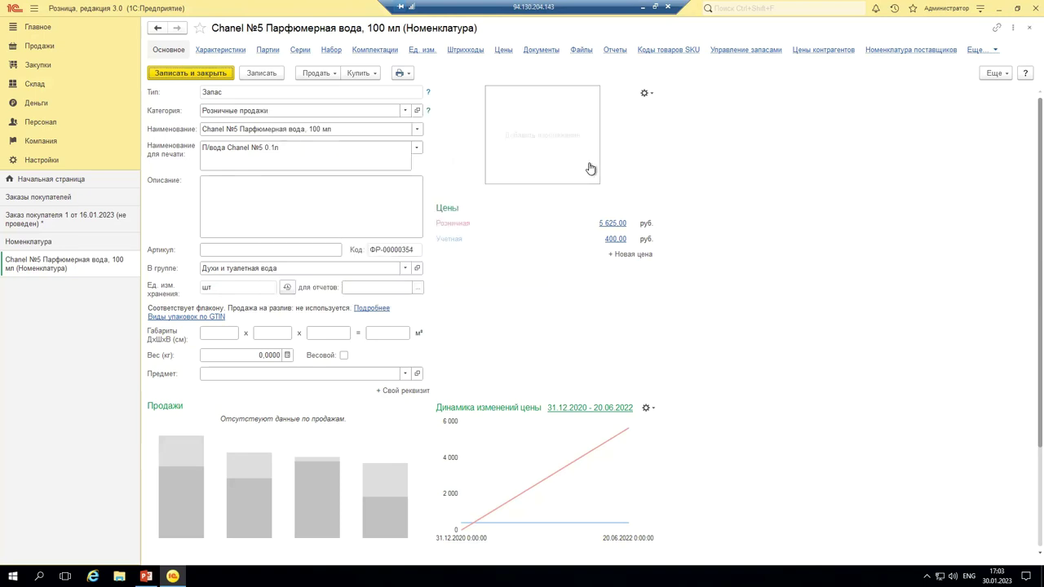
scroll(573, 291, "down", 3)
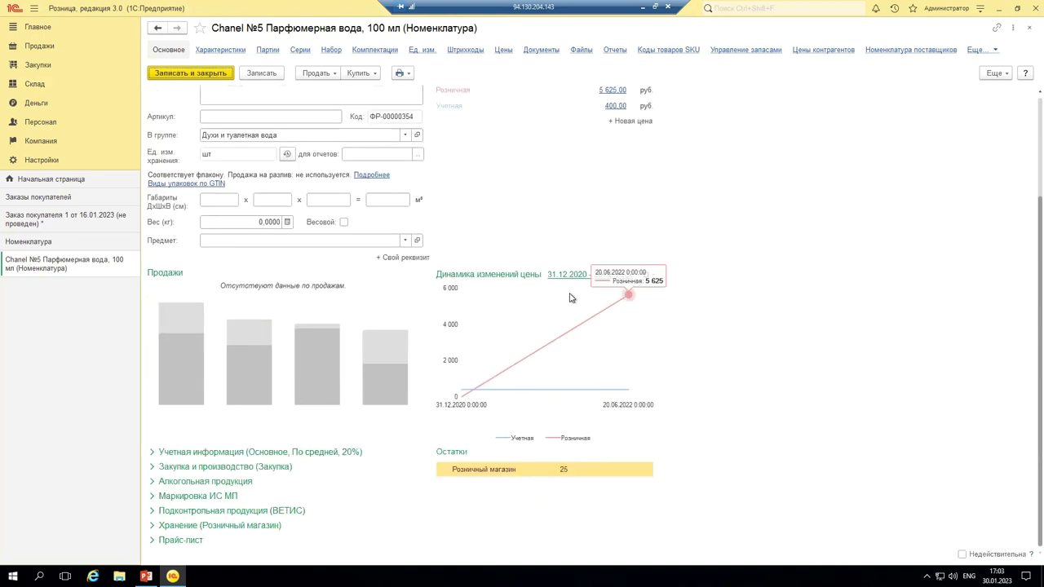
scroll(571, 297, "up", 2)
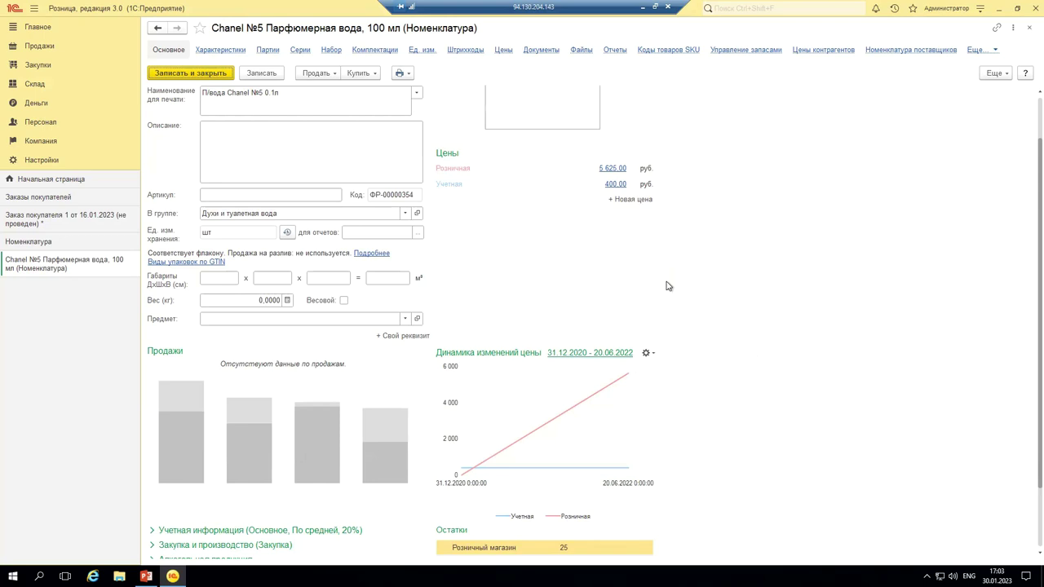
- Record a Розничная price of 5 800 rubles and check its points on the price dynamics chart
left_click(612, 169)
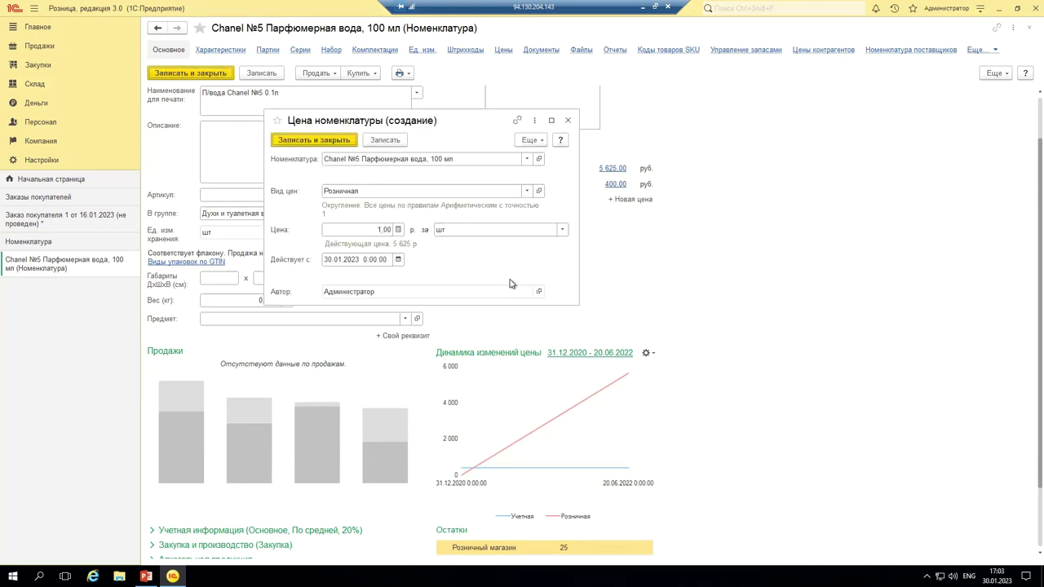
left_click(366, 231)
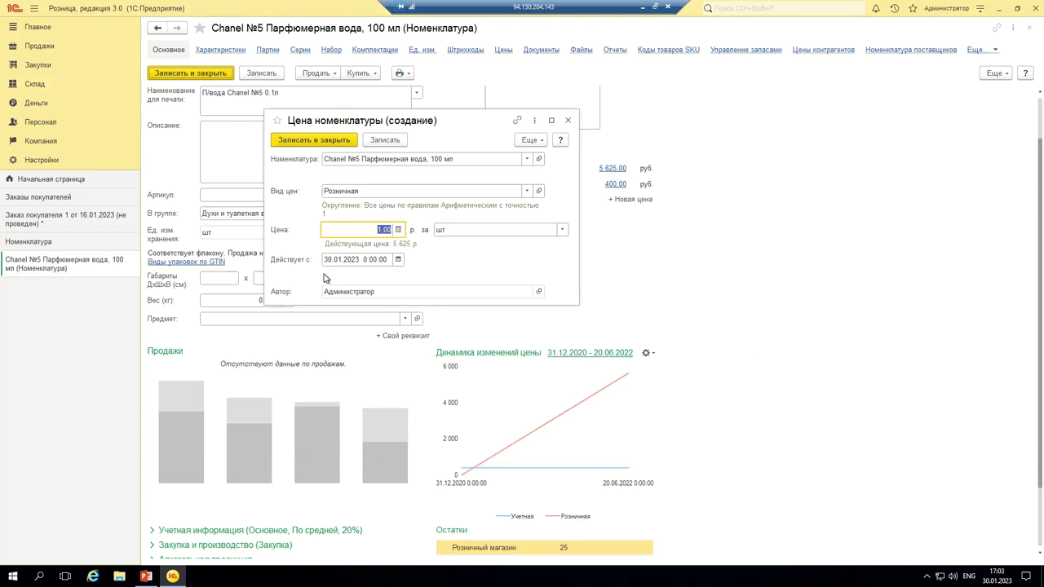
type("5 800")
left_click(298, 141)
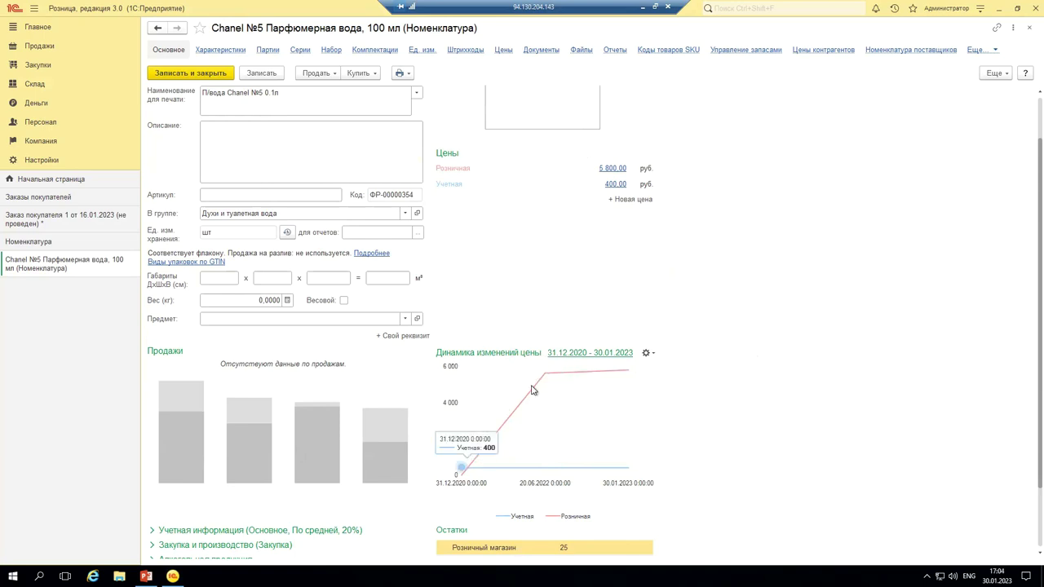
mouse_move(543, 380)
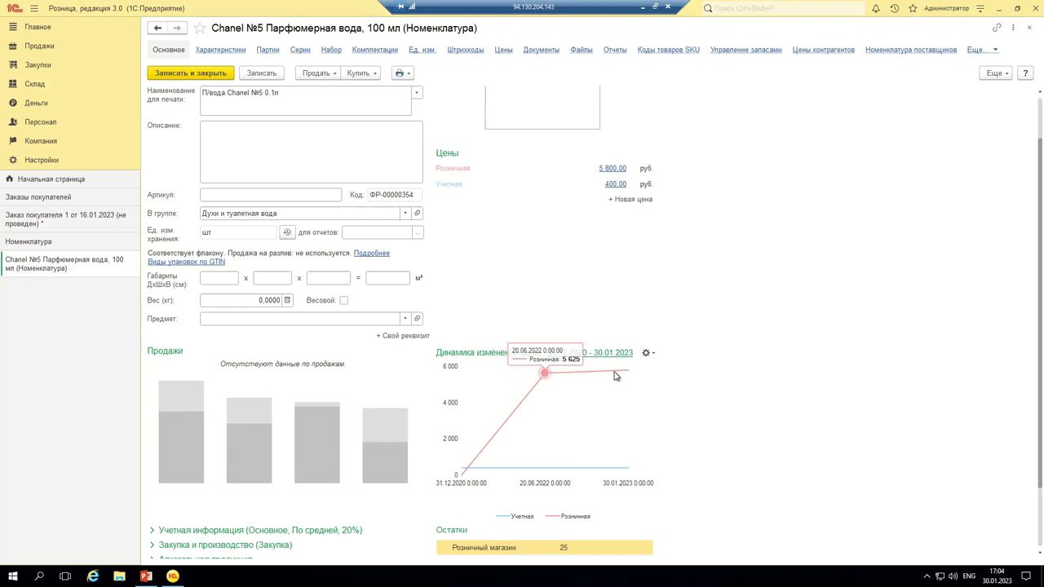
mouse_move(623, 373)
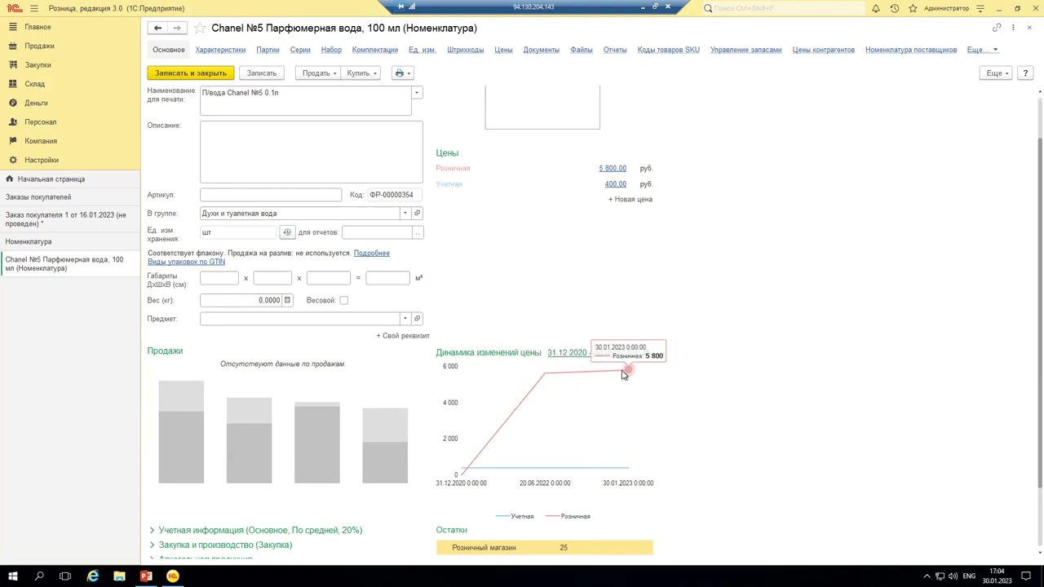
- Change the Розничная price to 5 750 rubles, keeping 30.01.2023 as its effective date, and save it
left_click(617, 169)
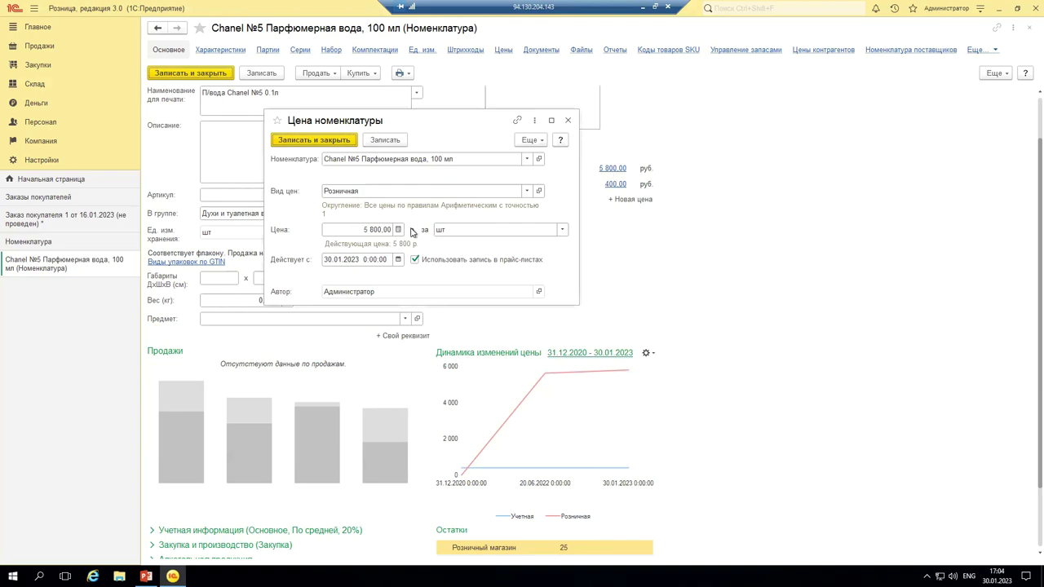
left_click(359, 231)
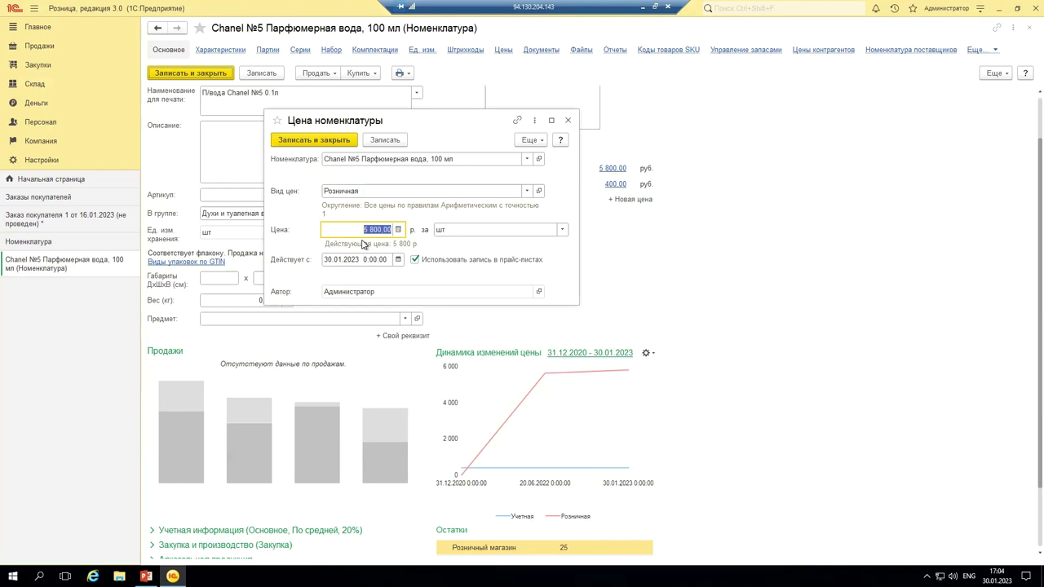
type("5 750")
left_click(397, 261)
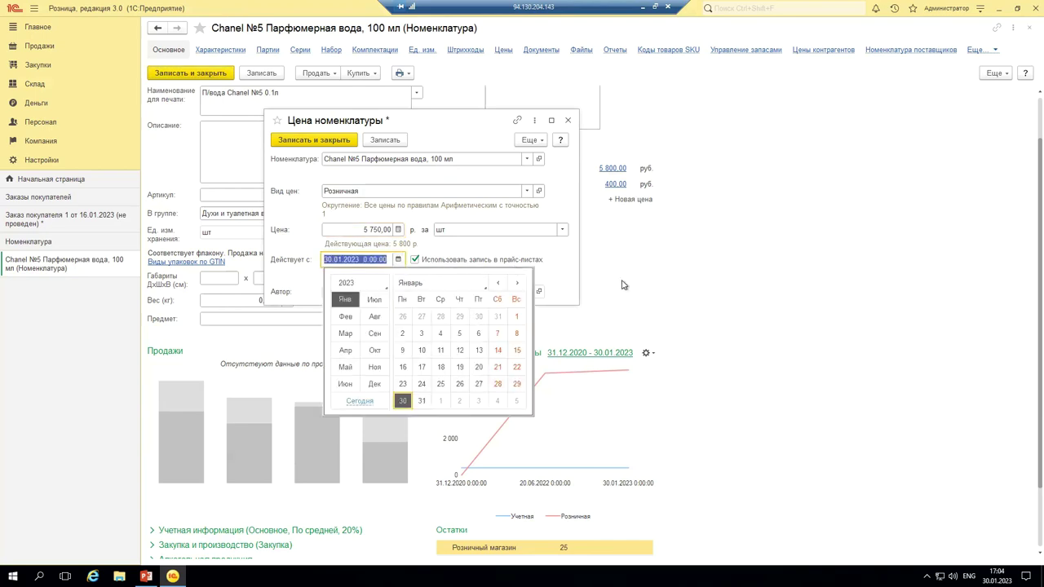
left_click(313, 141)
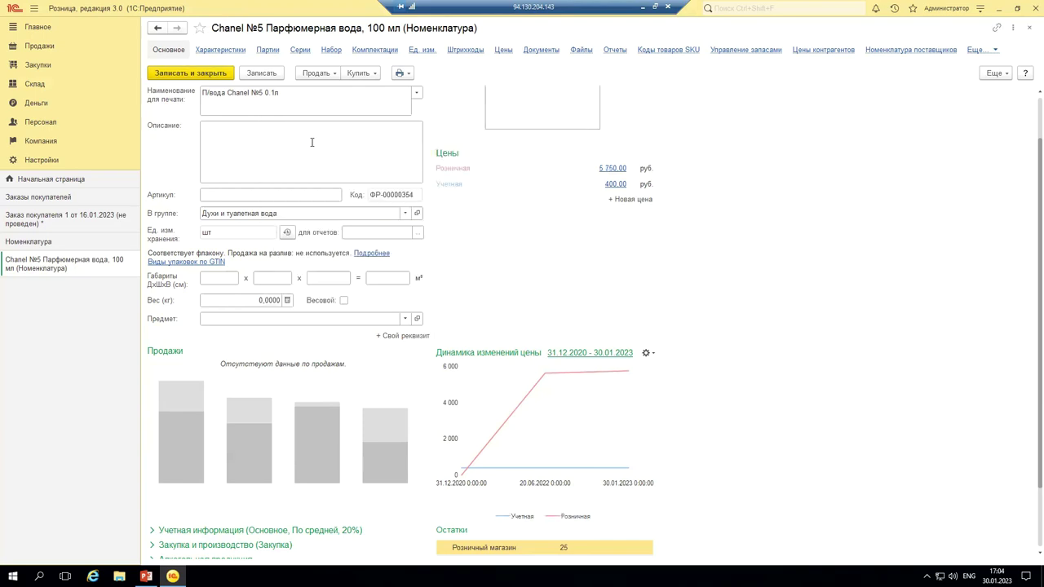
- Examine the Розничная points on the price dynamics chart and its period detail options, keeping По секундам
mouse_move(625, 373)
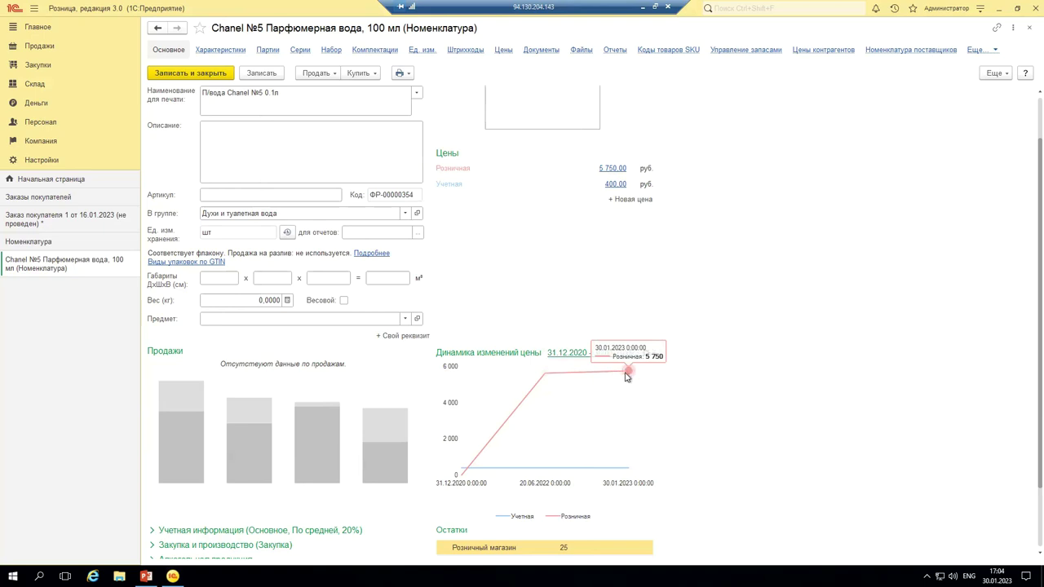
left_click(625, 372)
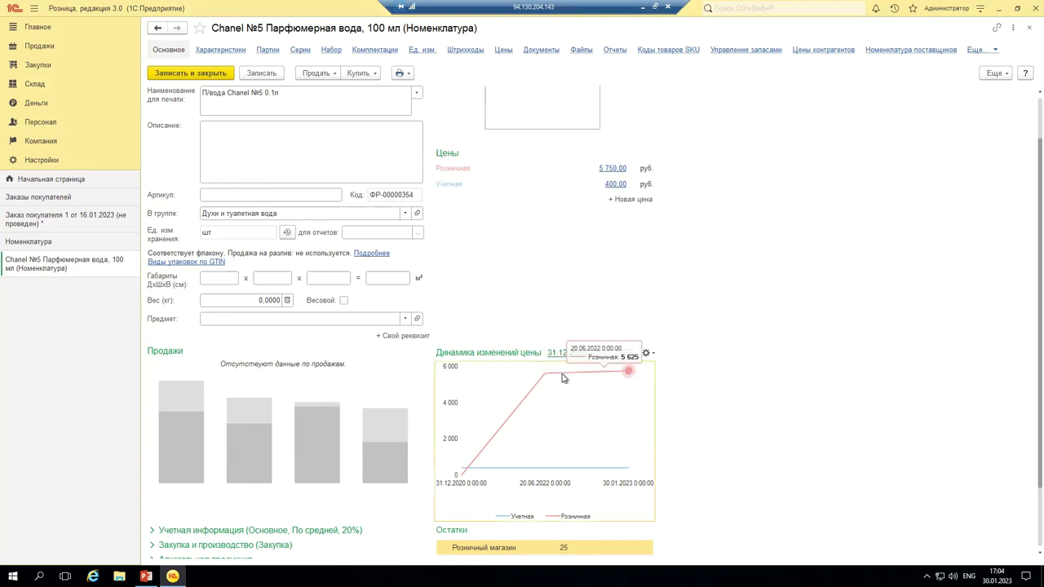
mouse_move(544, 377)
mouse_move(623, 376)
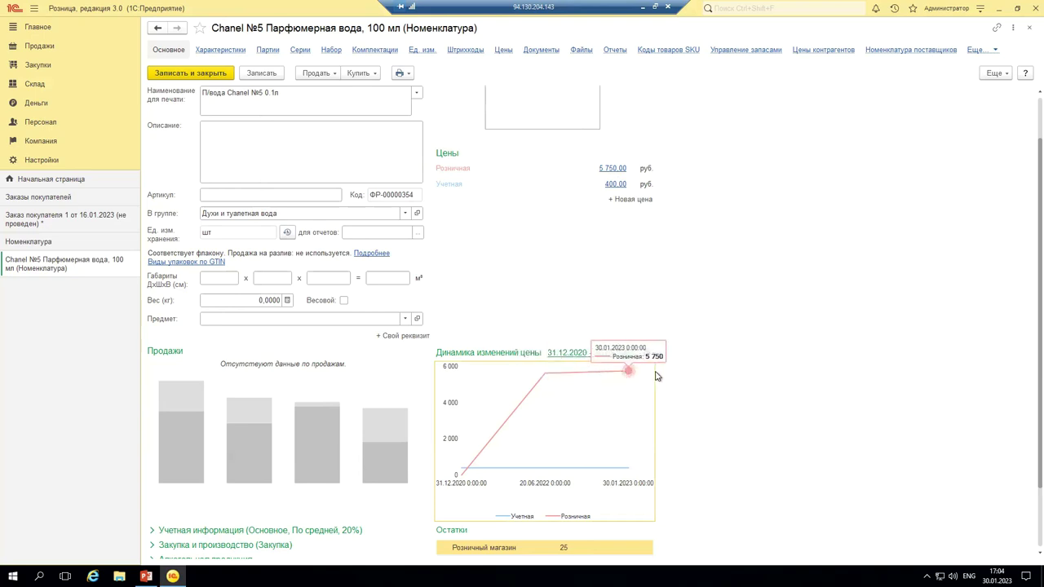
left_click(646, 355)
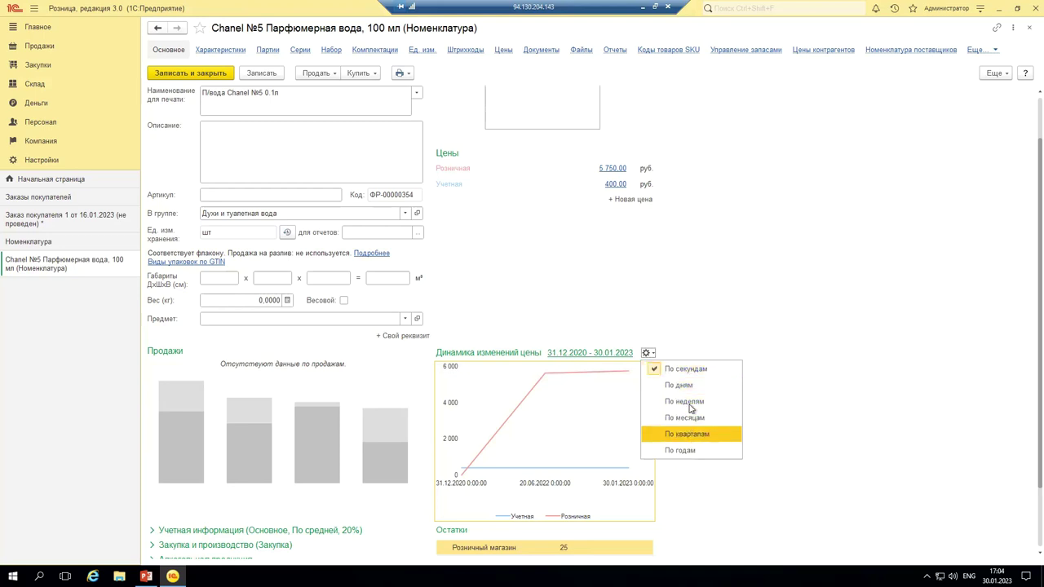
left_click(661, 368)
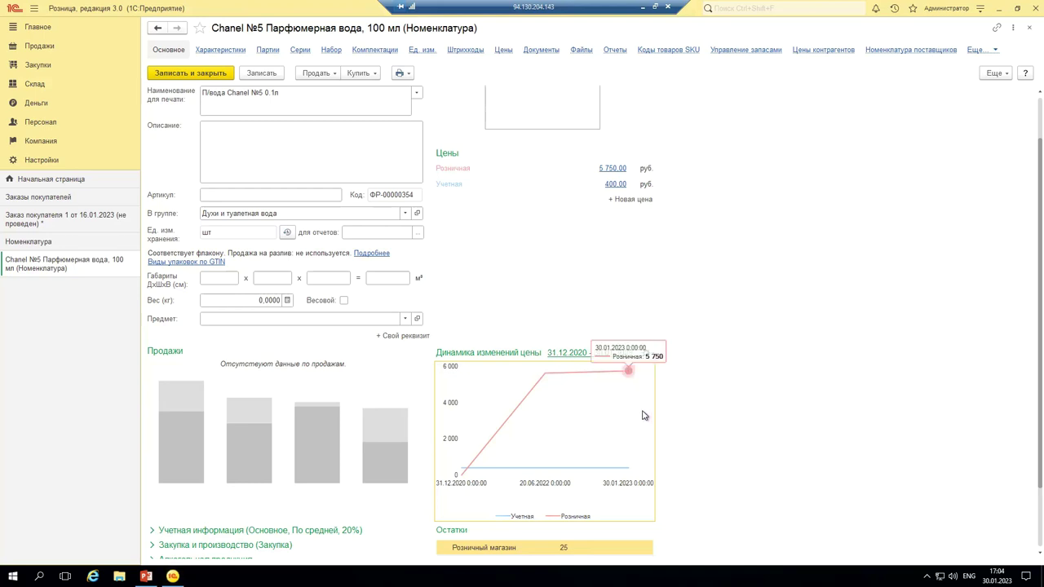
- Record an Учетная price of 550 rubles for the item, effective from 30.01.2023
scroll(642, 416, "down", 2)
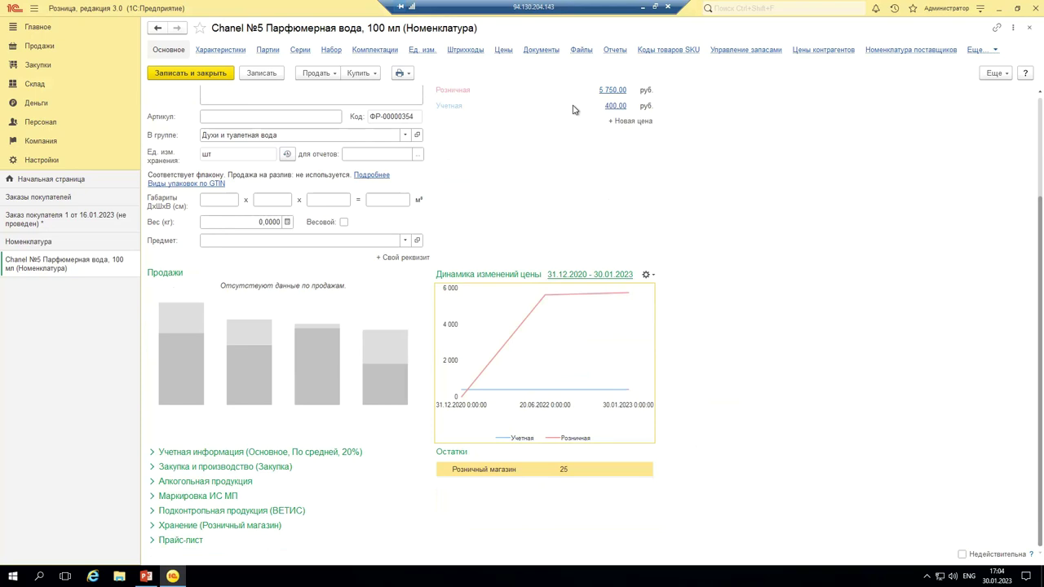
left_click(613, 105)
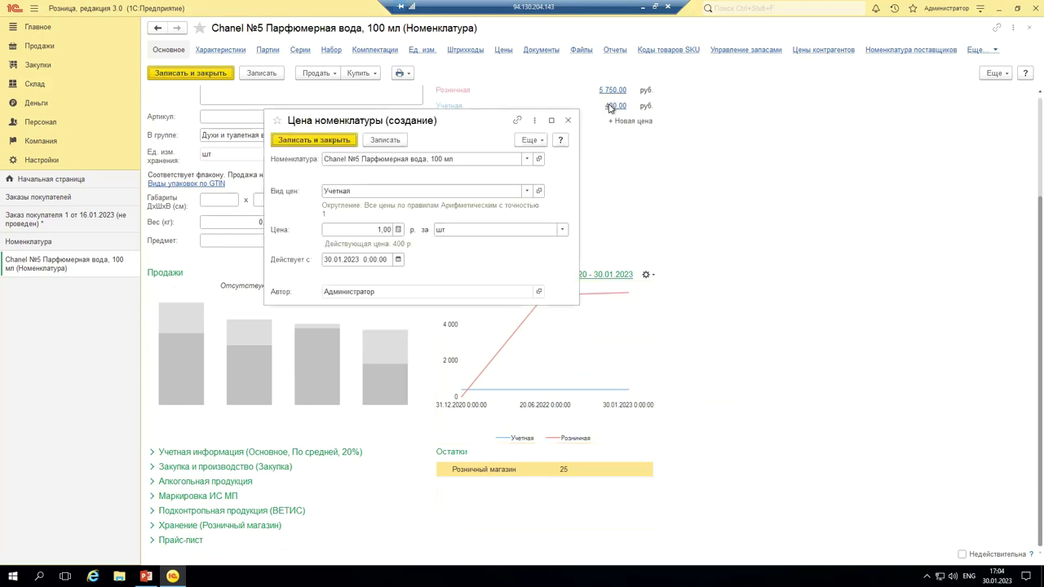
left_click(363, 231)
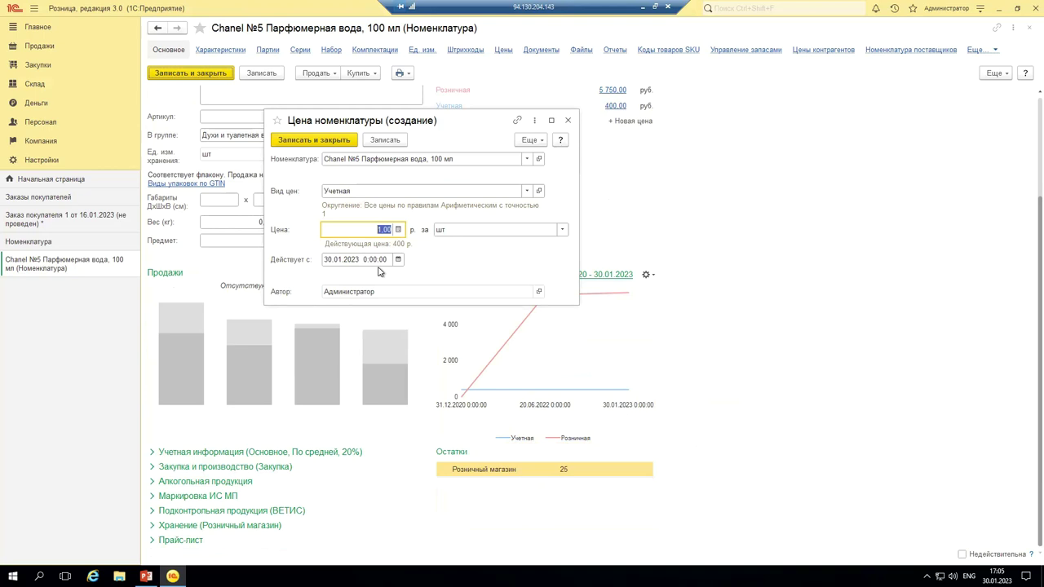
type("550")
left_click(313, 139)
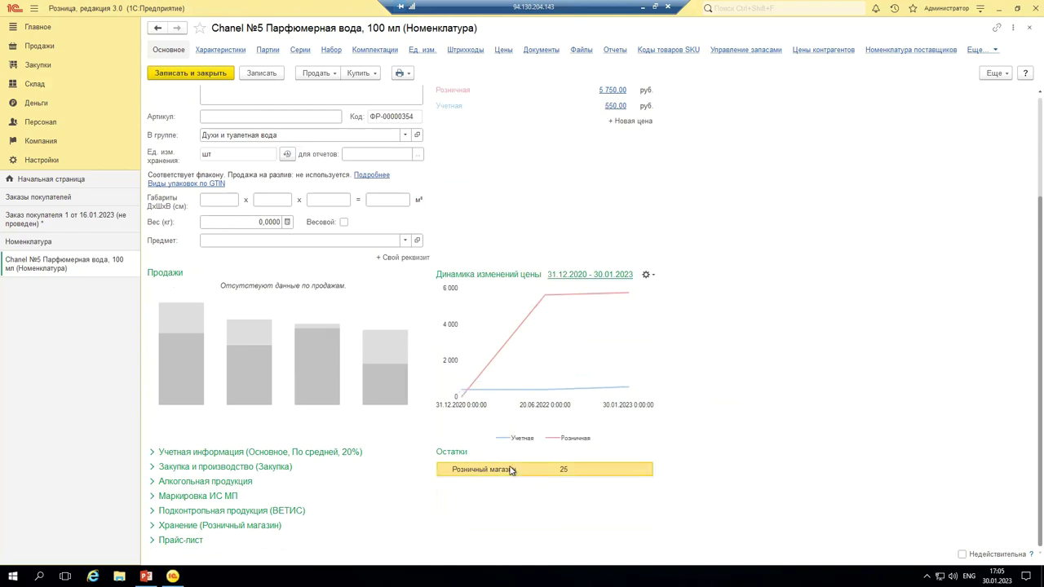
- Highlight the Учетная series on the price dynamics chart and inspect its points for 20.06.2022 and 30.01.2023
left_click(575, 440)
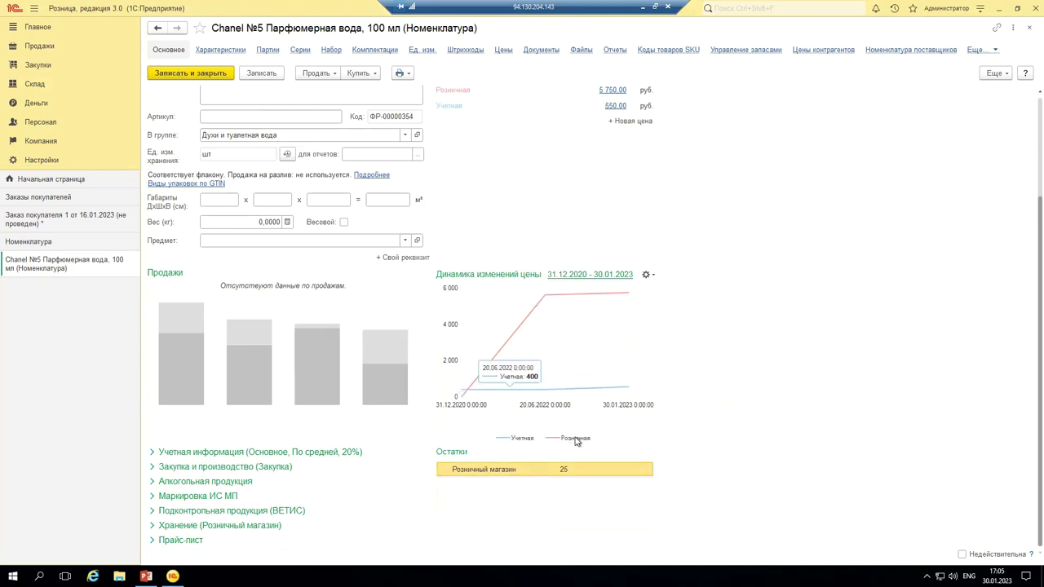
left_click(521, 438)
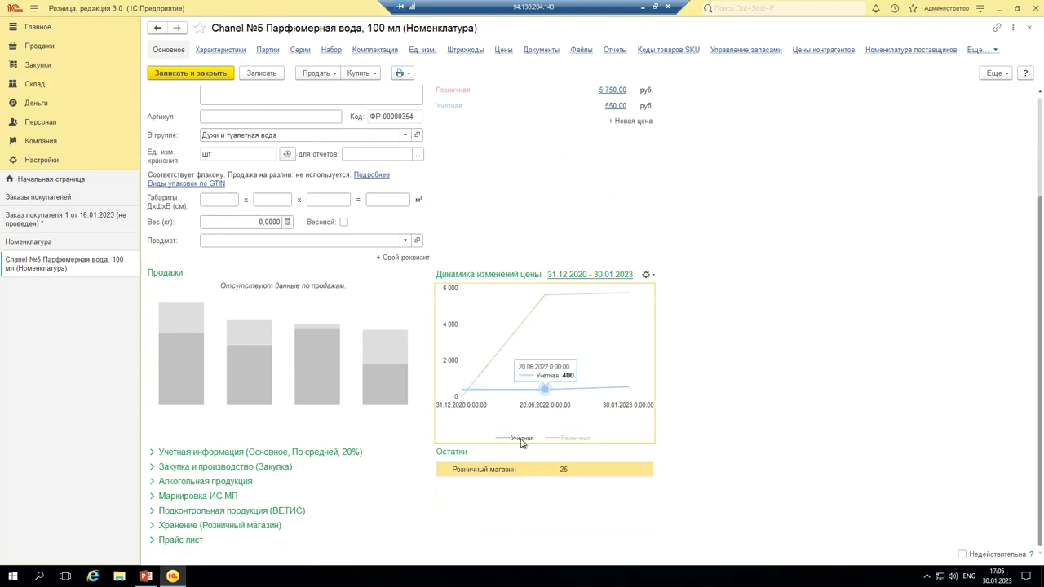
left_click(546, 399)
mouse_move(620, 392)
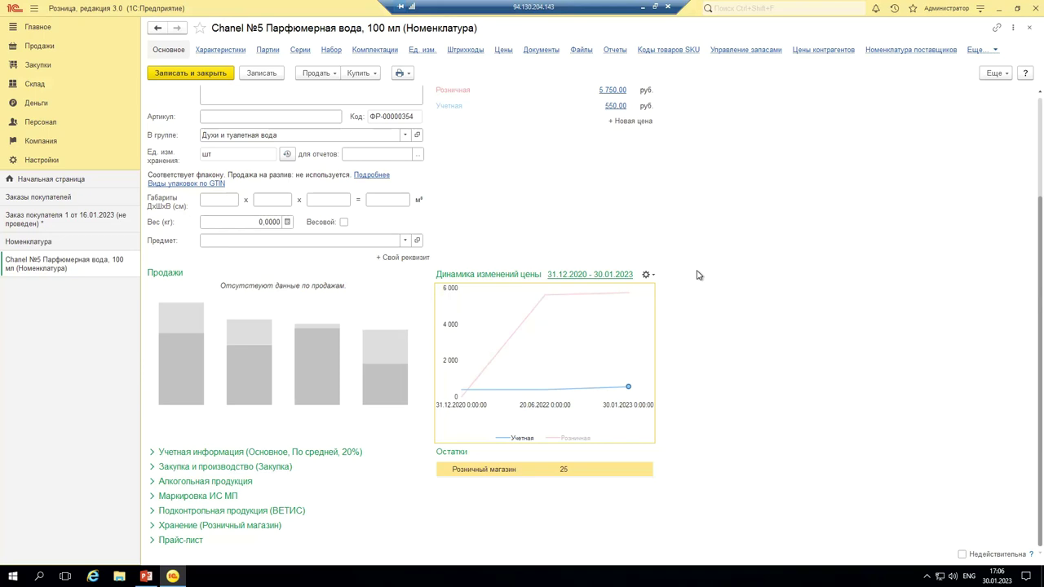
key("alt+Tab")
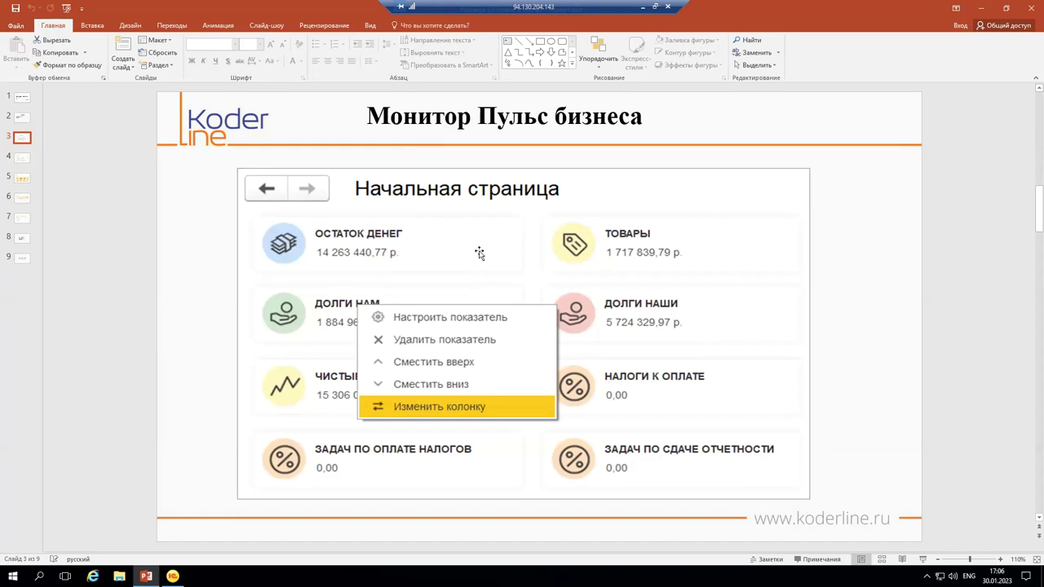
key("alt+Tab")
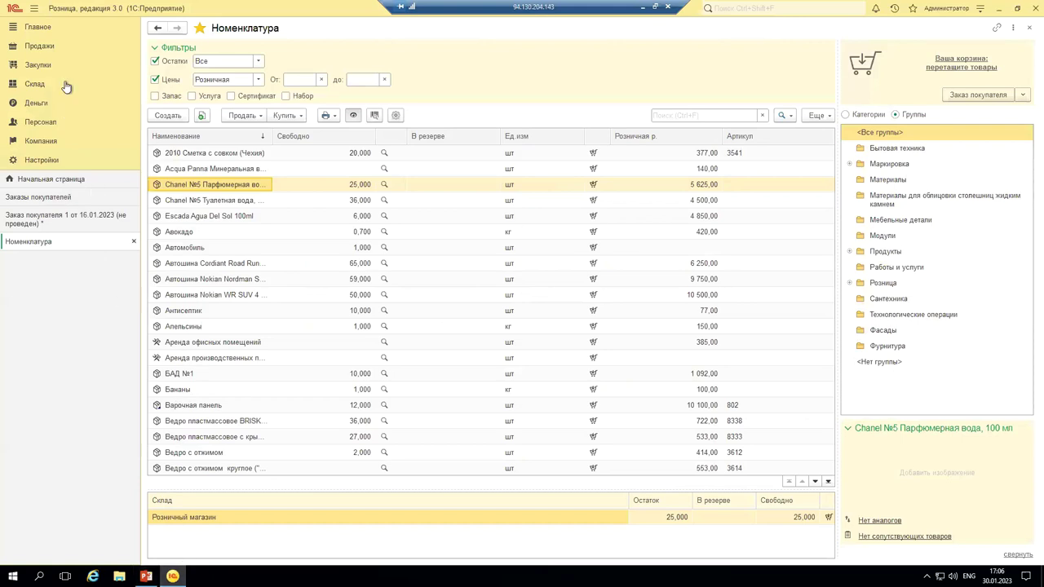
- Open the sales price lists and generate "Прайс-лист: бытовая техника"
left_click(44, 47)
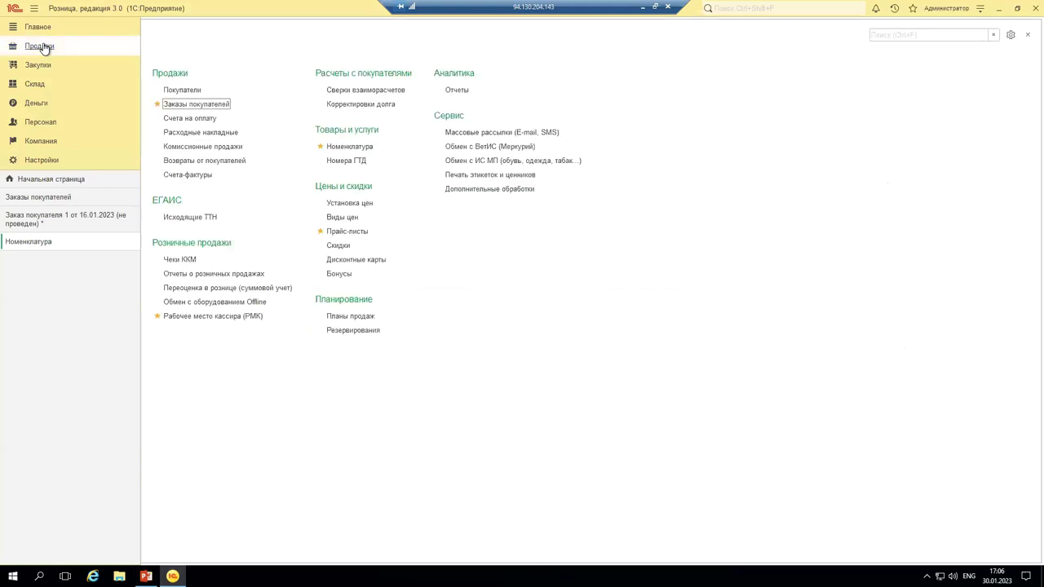
left_click(356, 233)
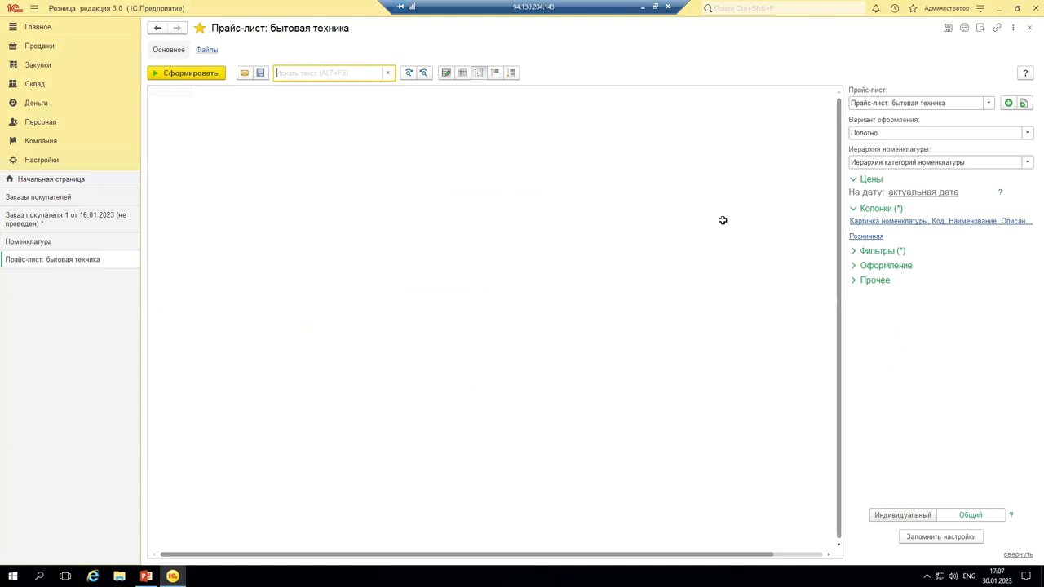
left_click(865, 104)
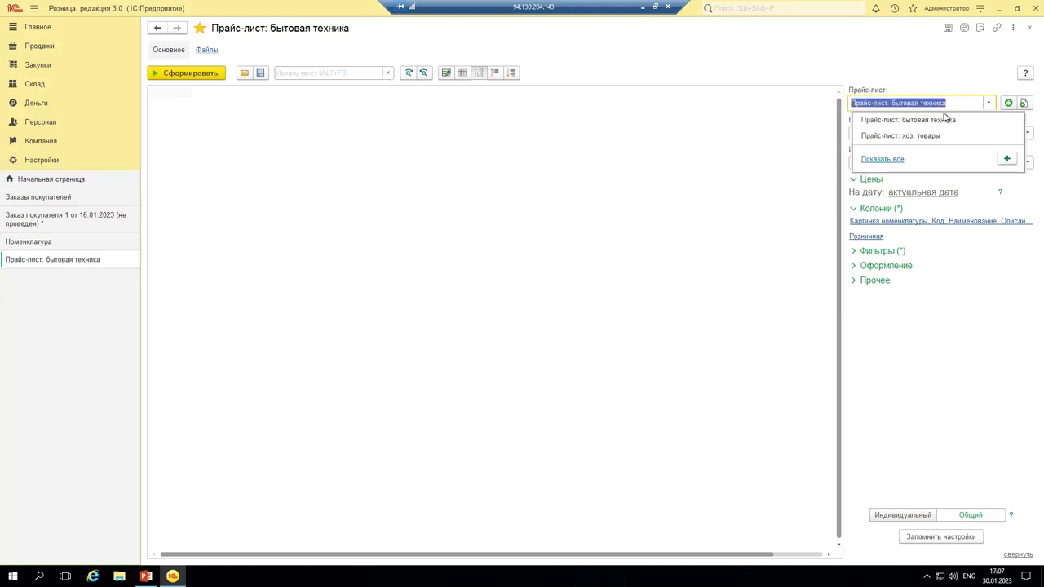
left_click(895, 118)
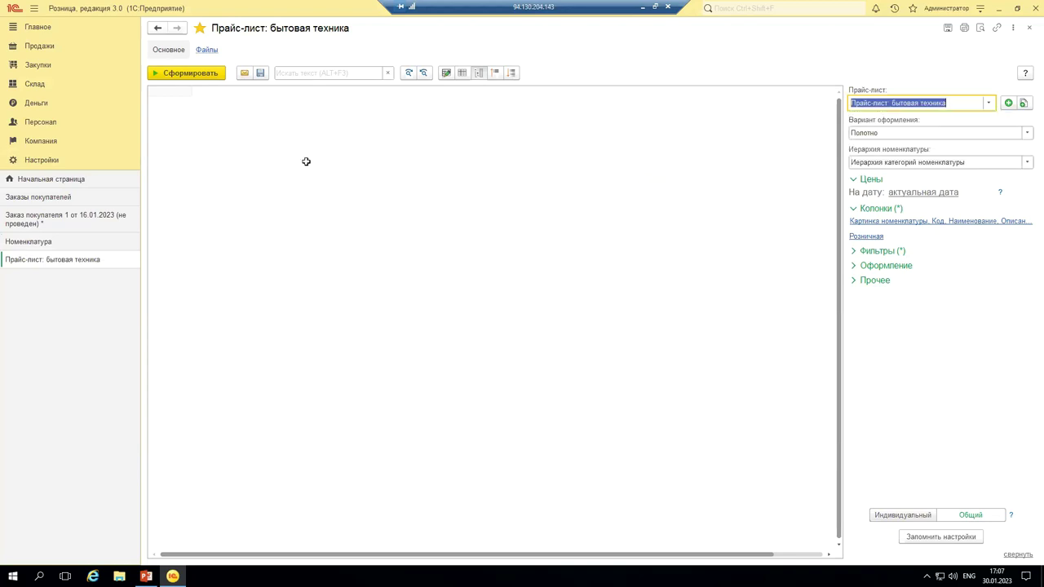
left_click(184, 74)
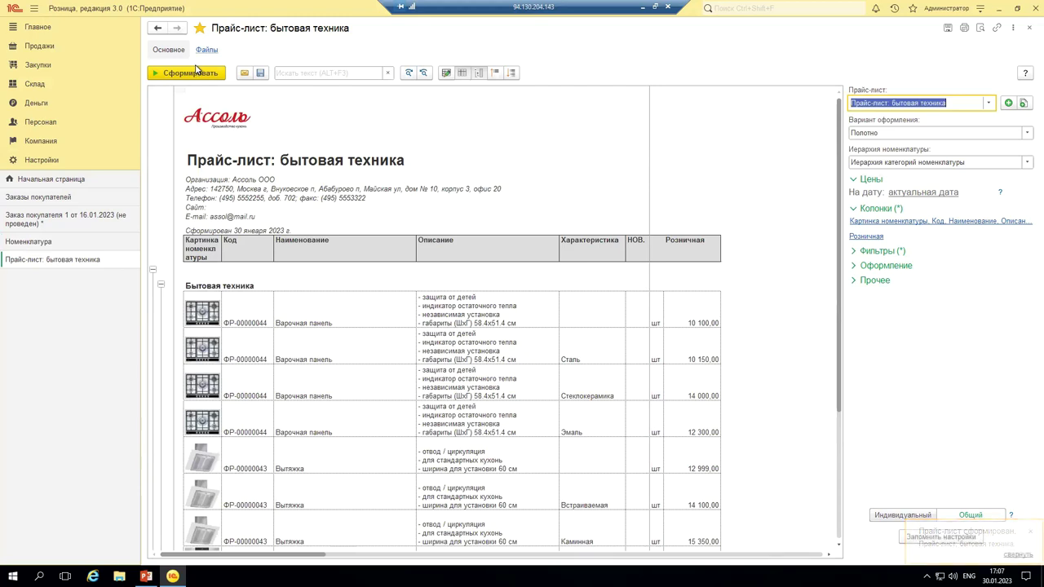
- In the price list's column settings, add the Категория column and remove Штрихкод номенклатуры from the selected columns
left_click(966, 221)
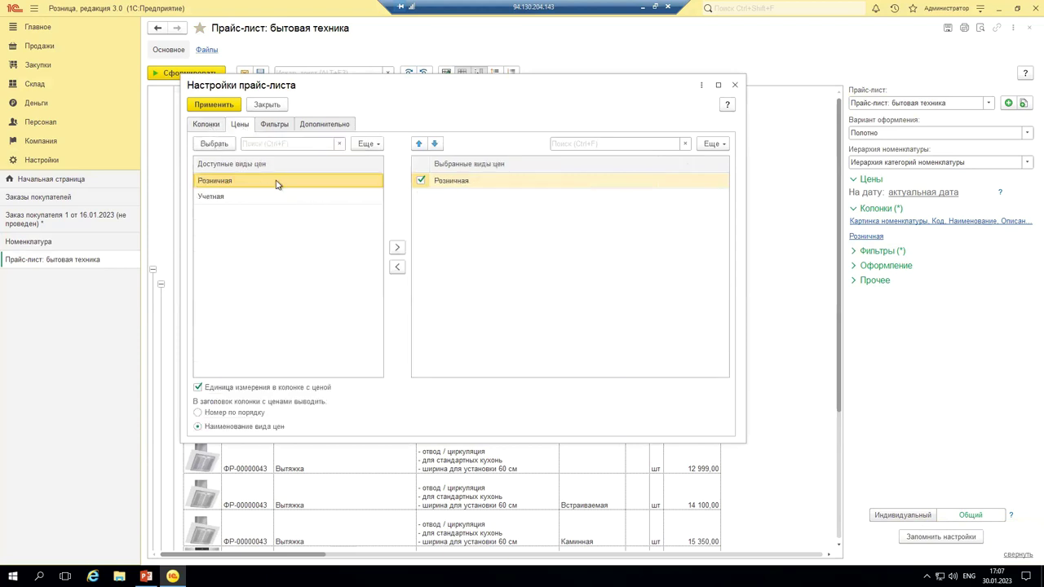
left_click(207, 124)
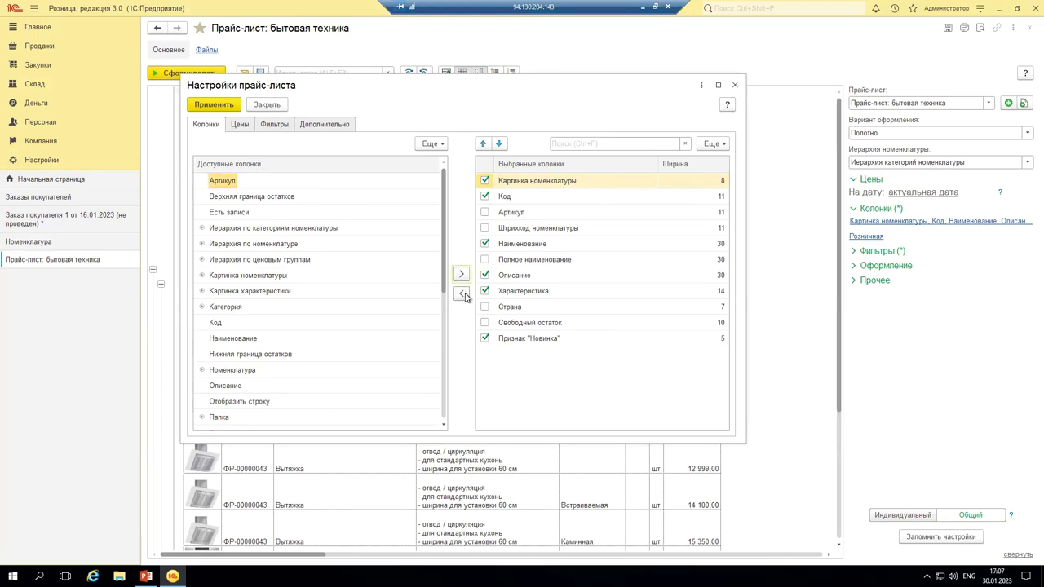
left_click(357, 309)
left_click(462, 276)
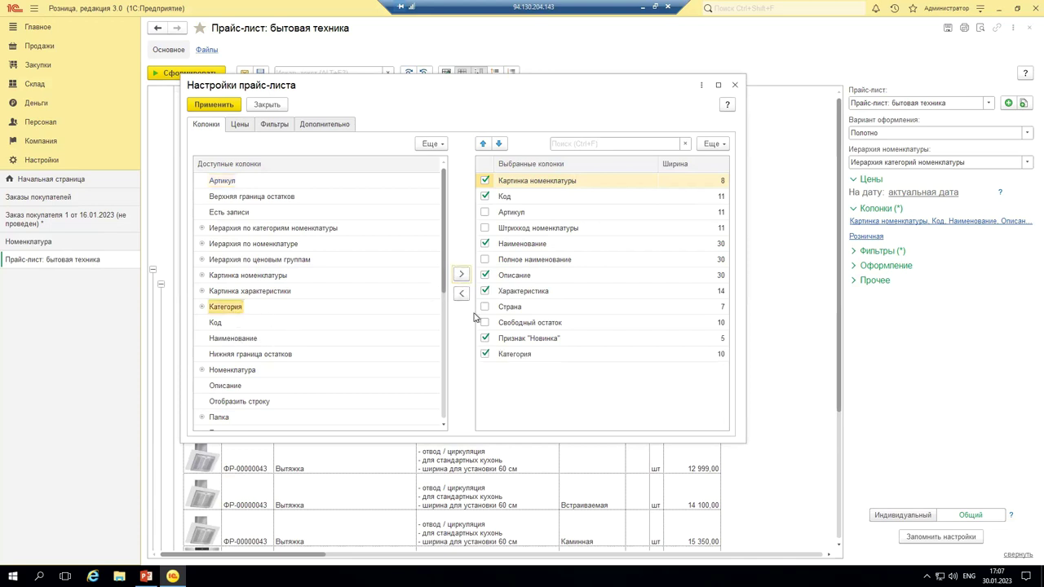
left_click(533, 261)
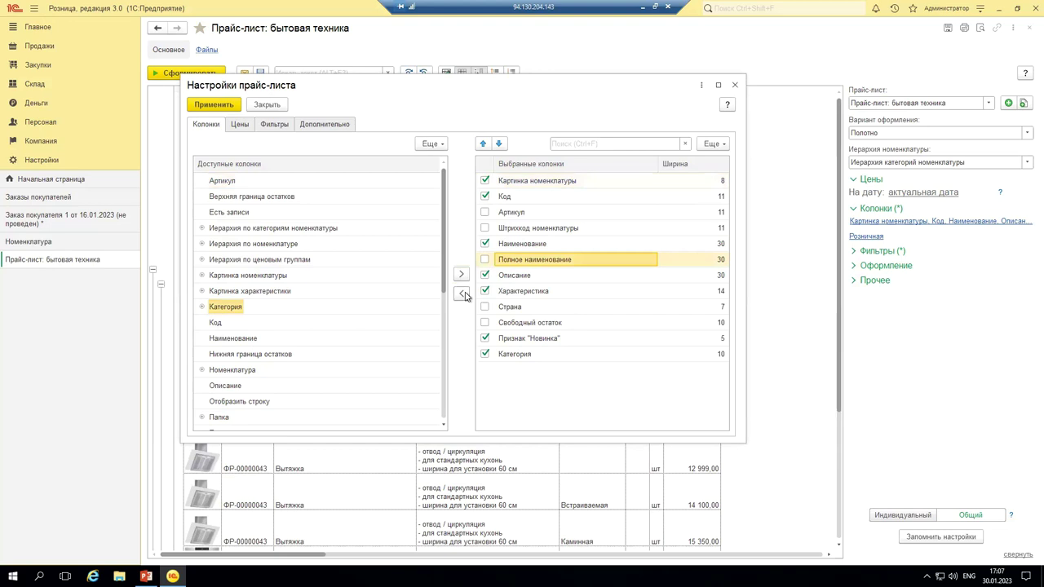
left_click(543, 229)
left_click(461, 295)
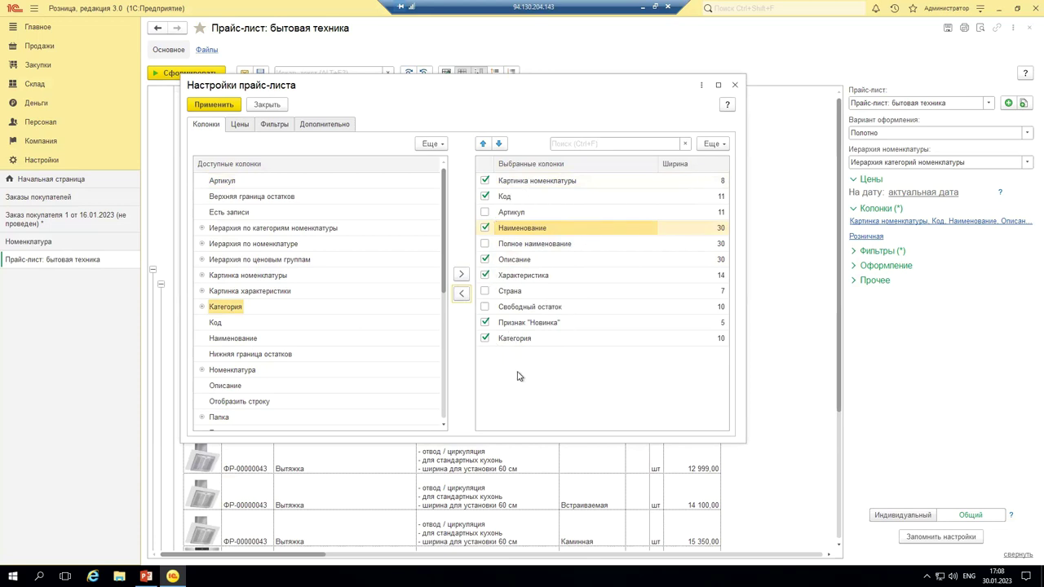
- Enable the Артикул column and look over the widths of the first selected price list columns
left_click(704, 186)
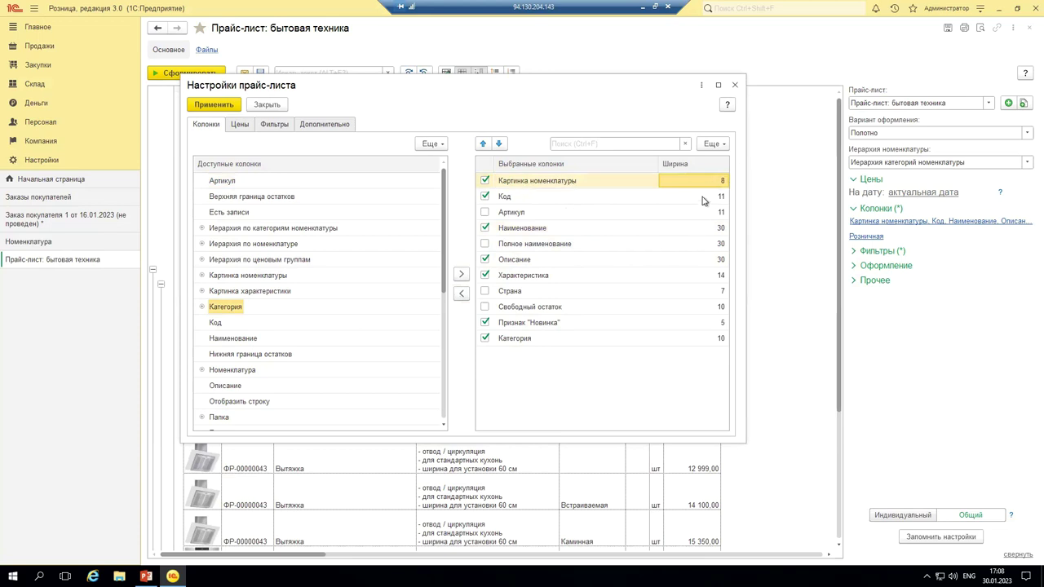
left_click(703, 199)
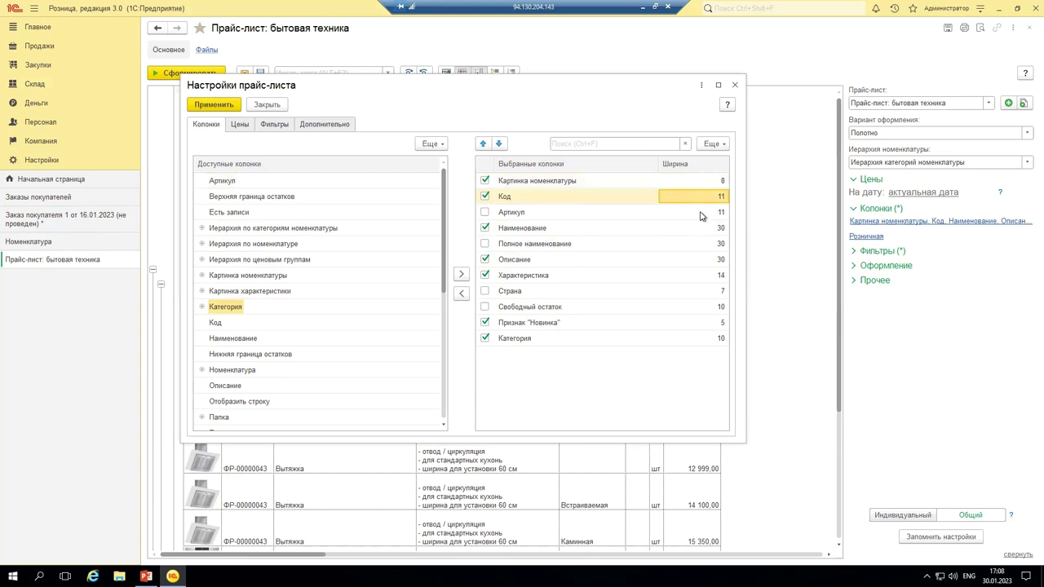
left_click(703, 215)
left_click(484, 214)
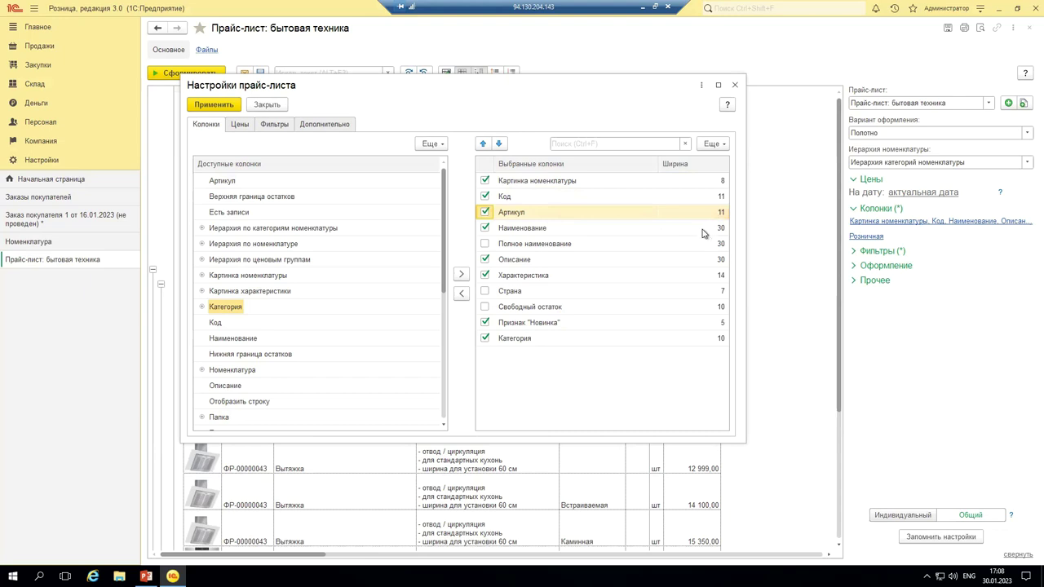
left_click(704, 231)
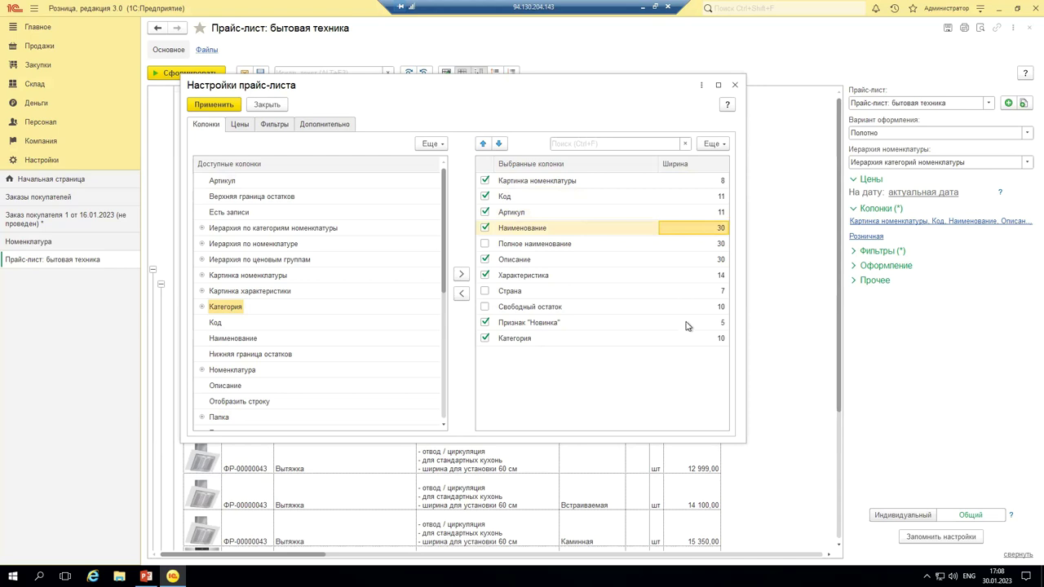
- Try adding the Учетная price type to the price list's selected price types
left_click(240, 125)
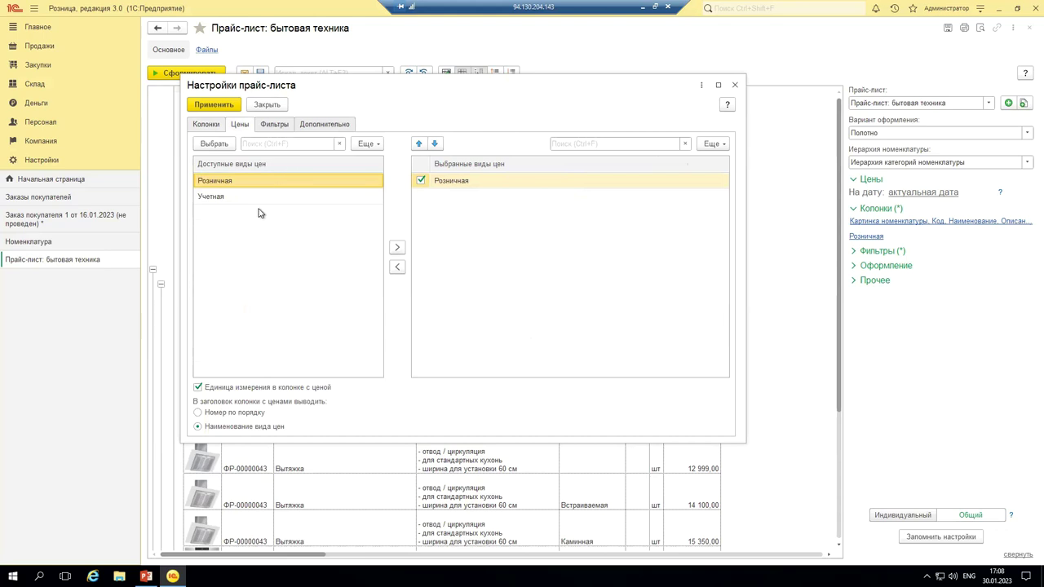
left_click(223, 198)
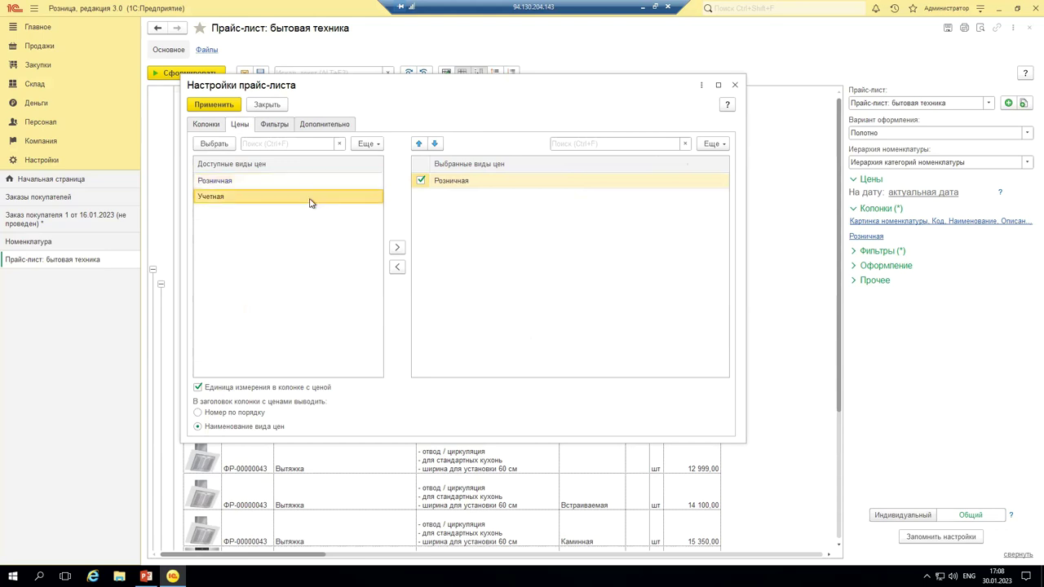
left_click(397, 248)
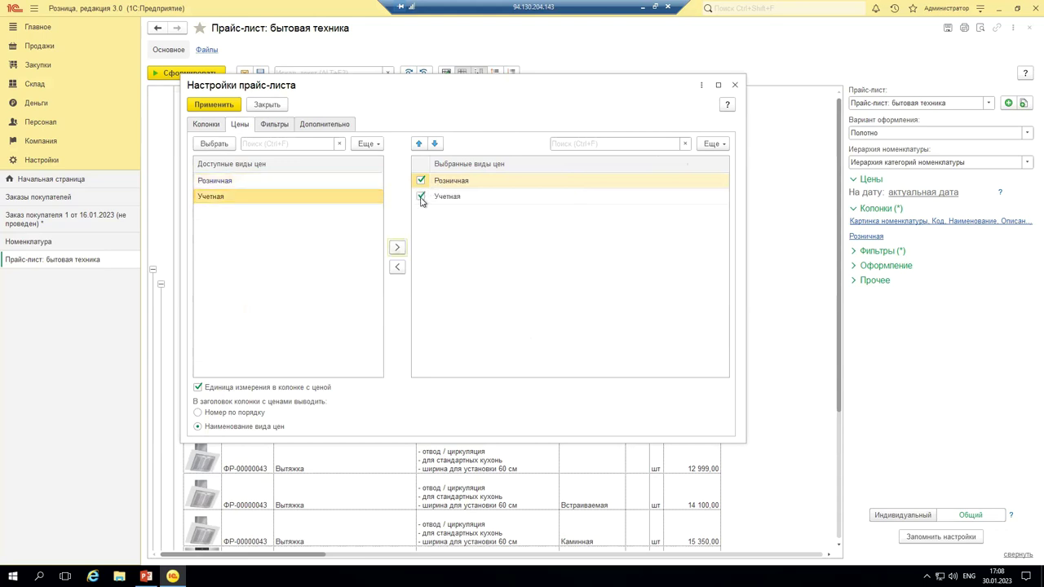
left_click(397, 268)
- Examine the available price list filters under Остатки организации and Номенклатура, and the value of the selected Номенклатура.Категория filter
left_click(273, 124)
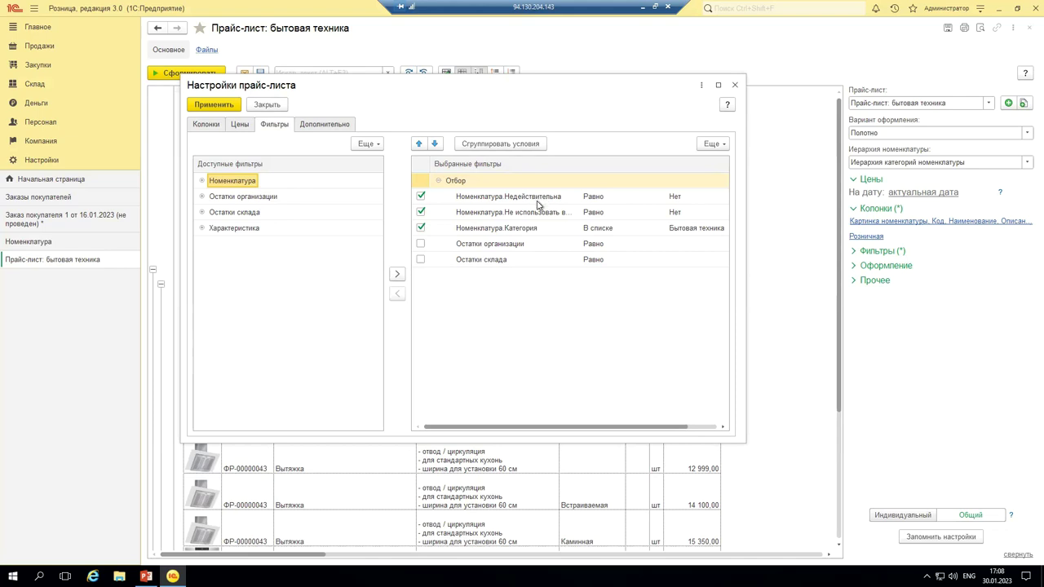
left_click(202, 196)
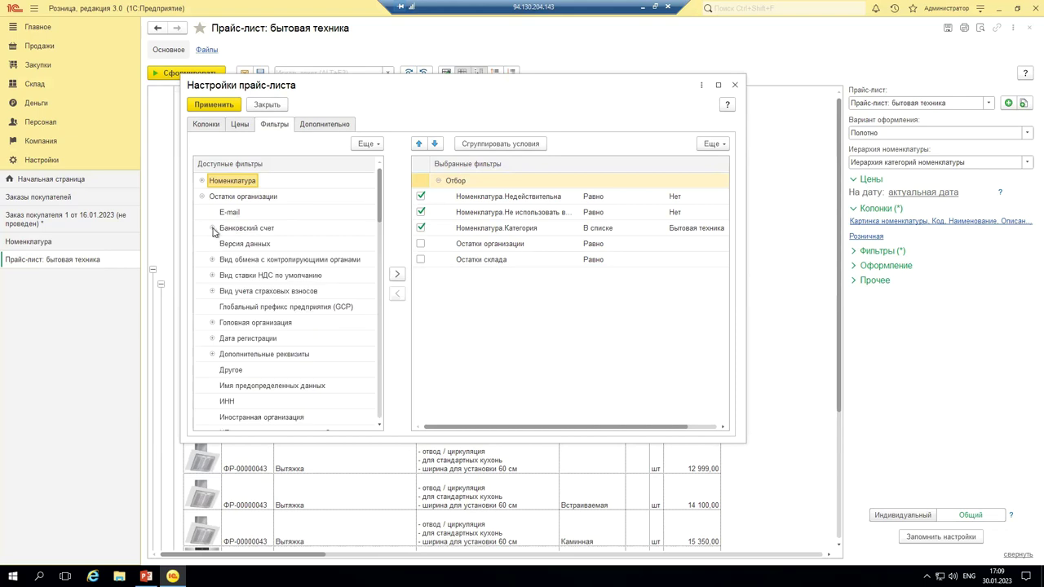
left_click(212, 227)
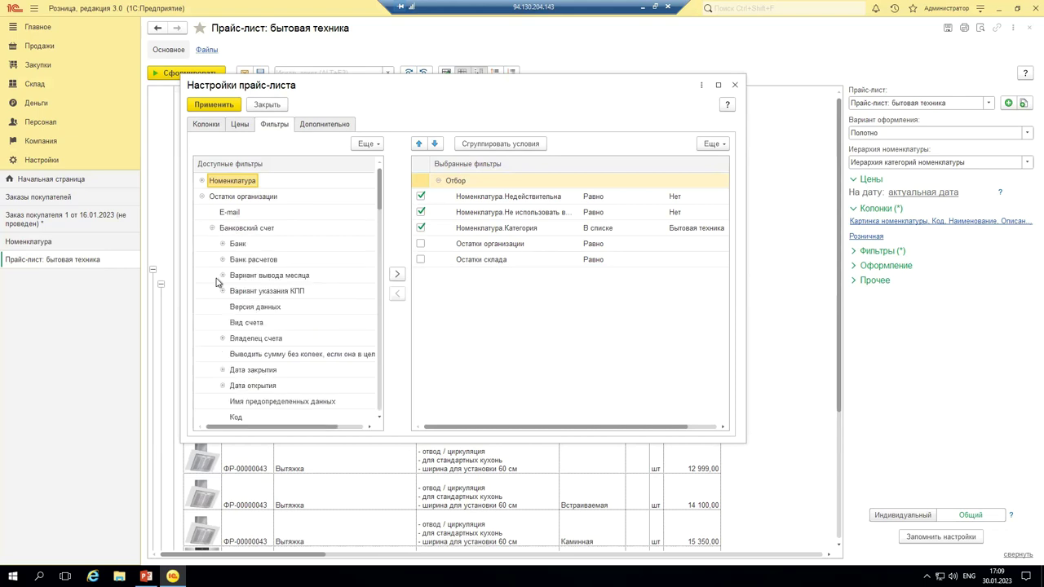
left_click(201, 181)
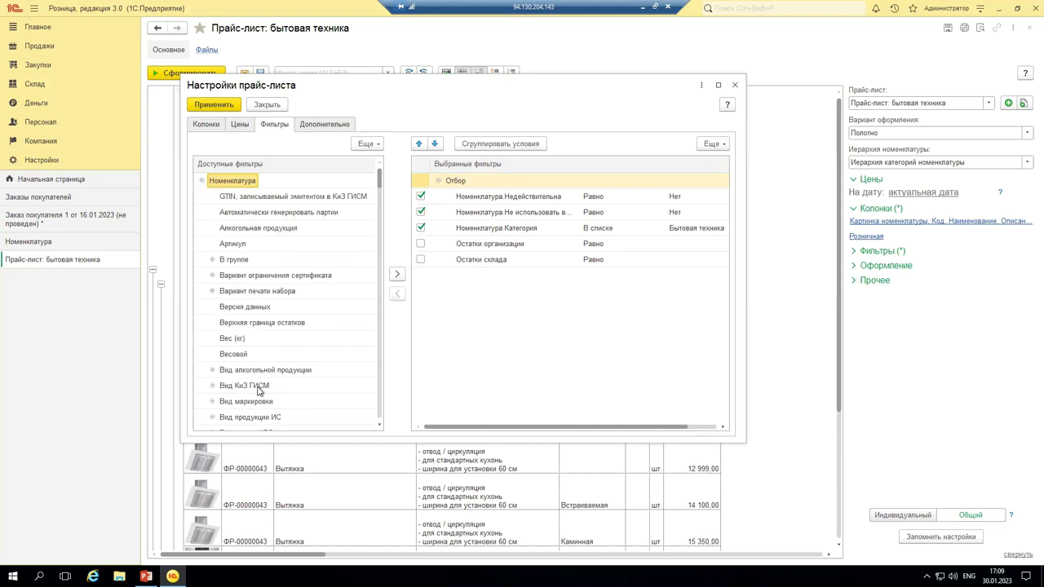
scroll(281, 371, "down", 10)
scroll(281, 371, "down", 3)
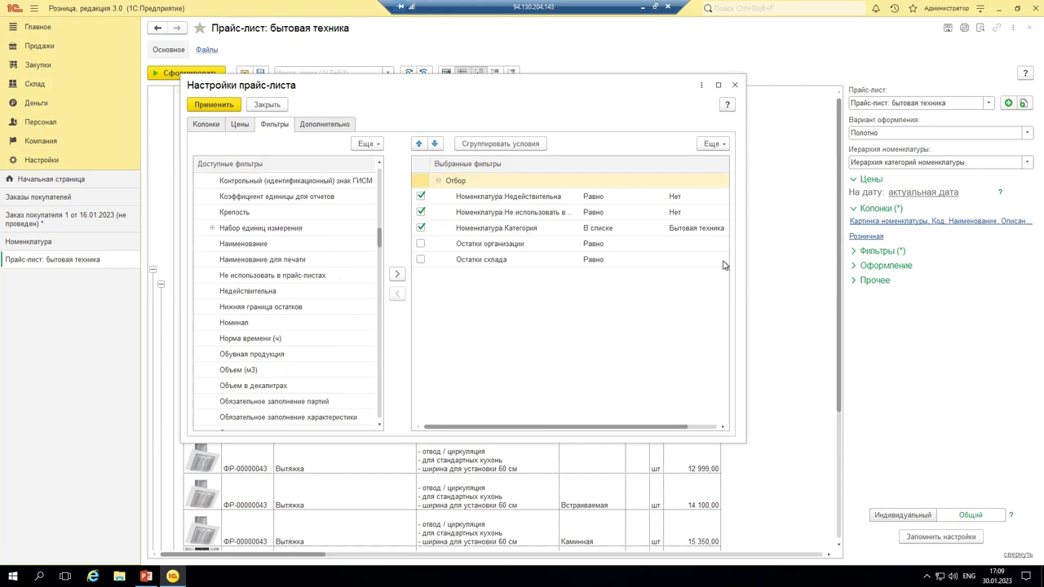
left_click(699, 229)
left_click(699, 229)
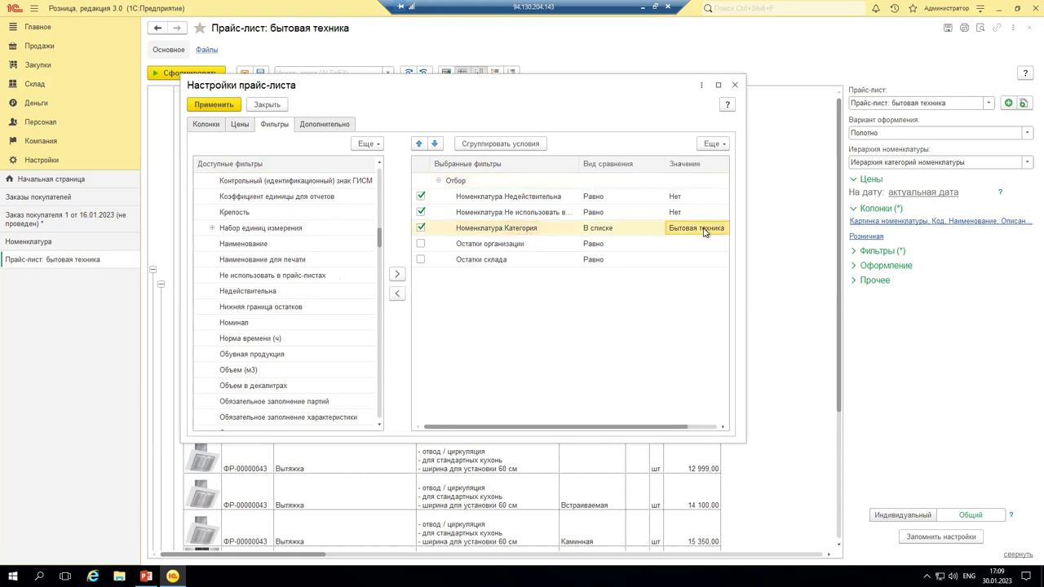
- Enable the Остатки склада filter with the comparison type Заполнено, leaving Остатки организации disabled
left_click(421, 243)
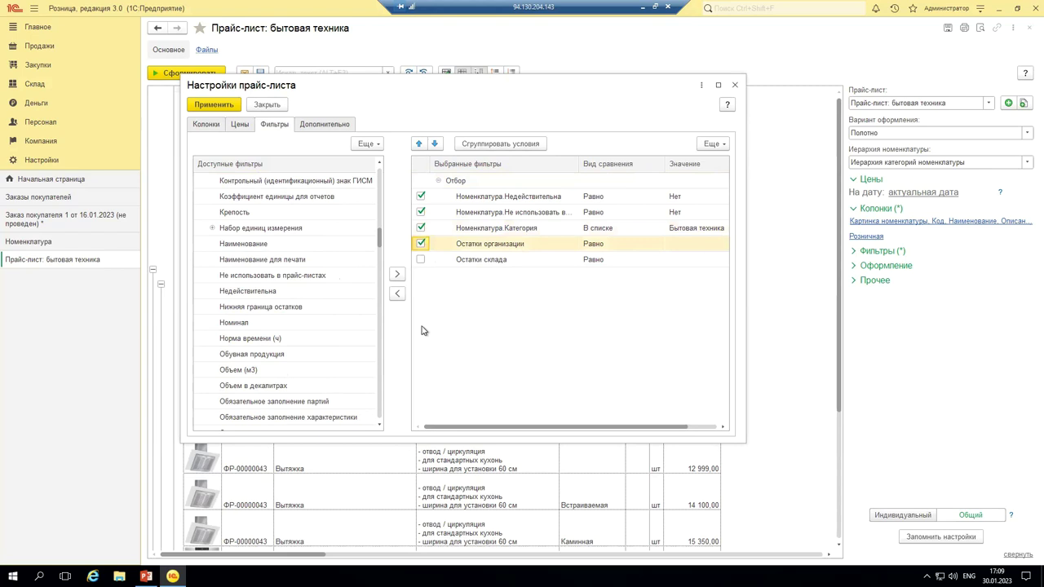
left_click(421, 259)
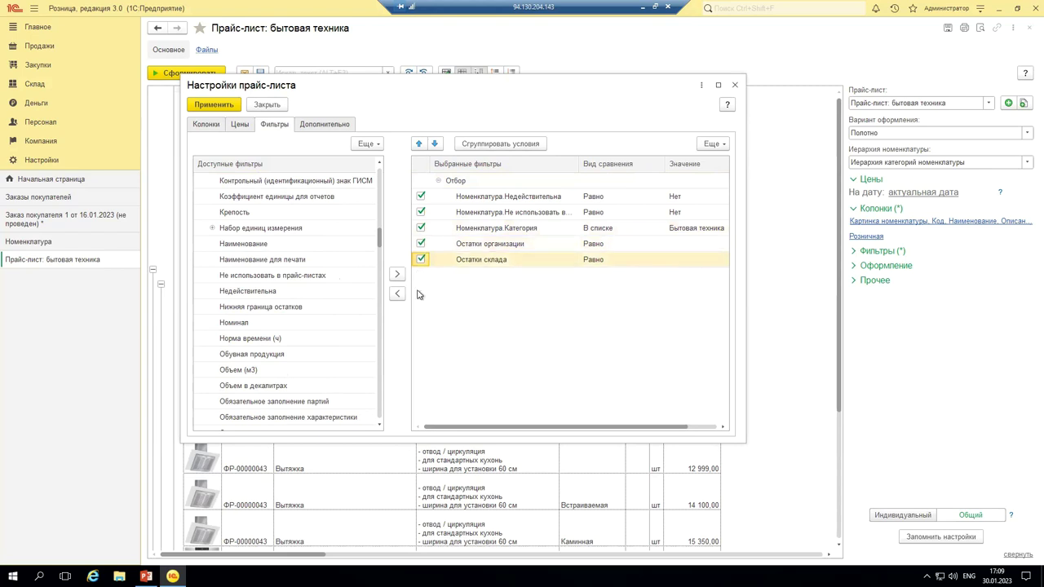
left_click(420, 243)
left_click(675, 260)
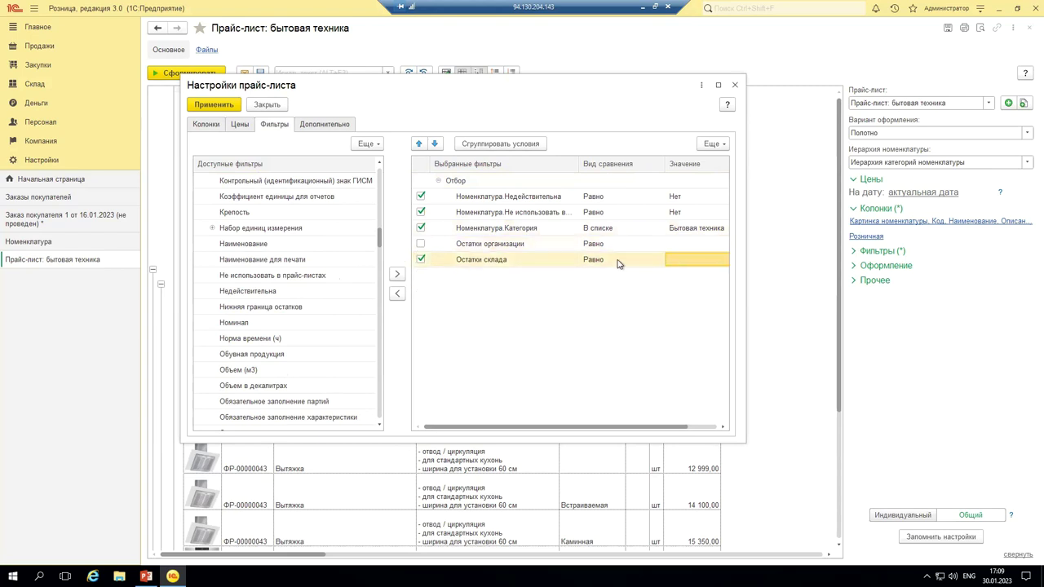
left_click(655, 260)
left_click(655, 260)
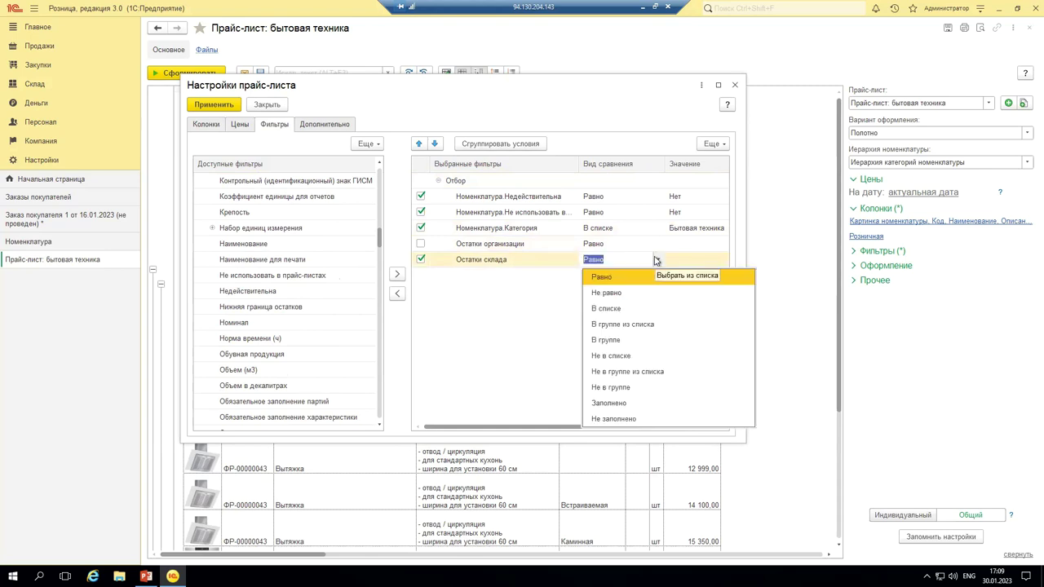
left_click(608, 403)
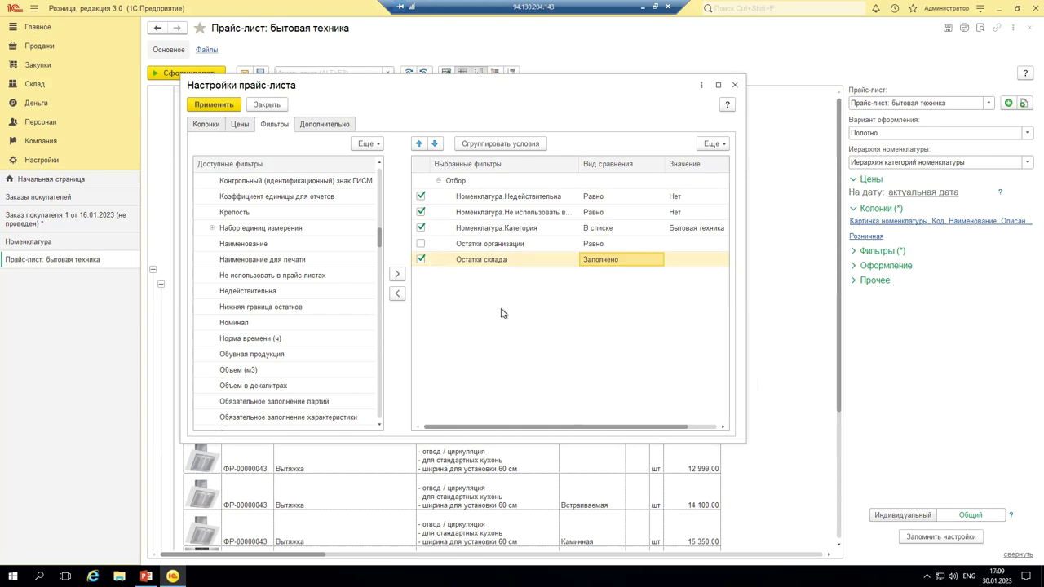
left_click(494, 215)
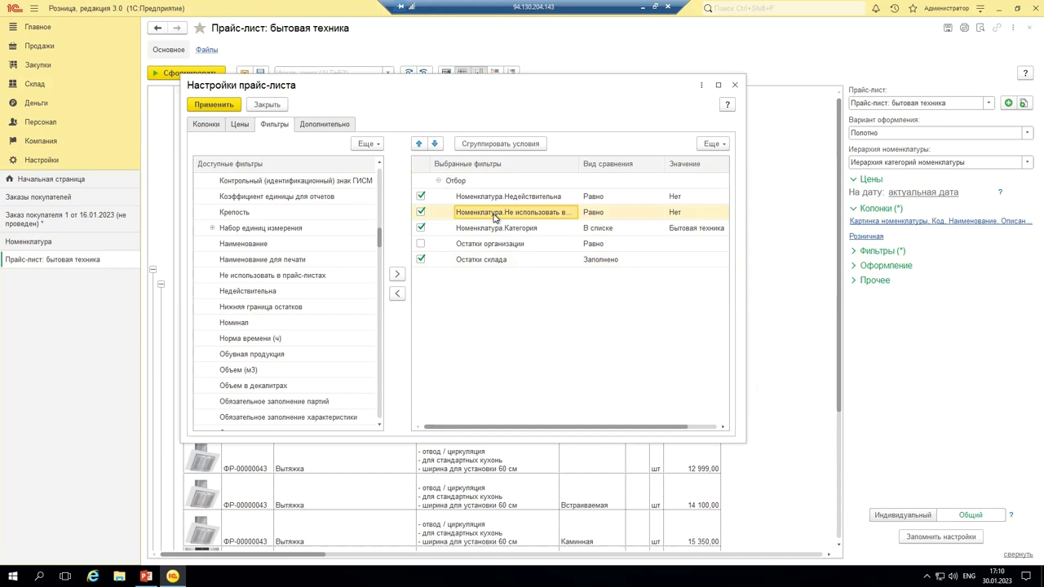
- Check the picture width and height in the additional price list settings
left_click(313, 128)
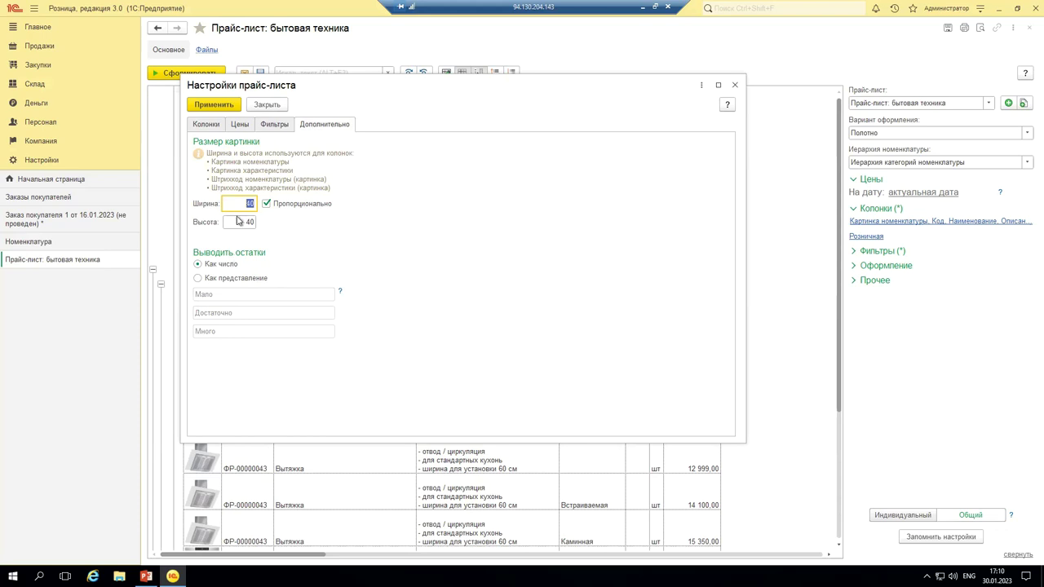
left_click(238, 221)
left_click(242, 204)
- Recheck the selected columns, then apply the price list settings and regenerate the price list
left_click(206, 126)
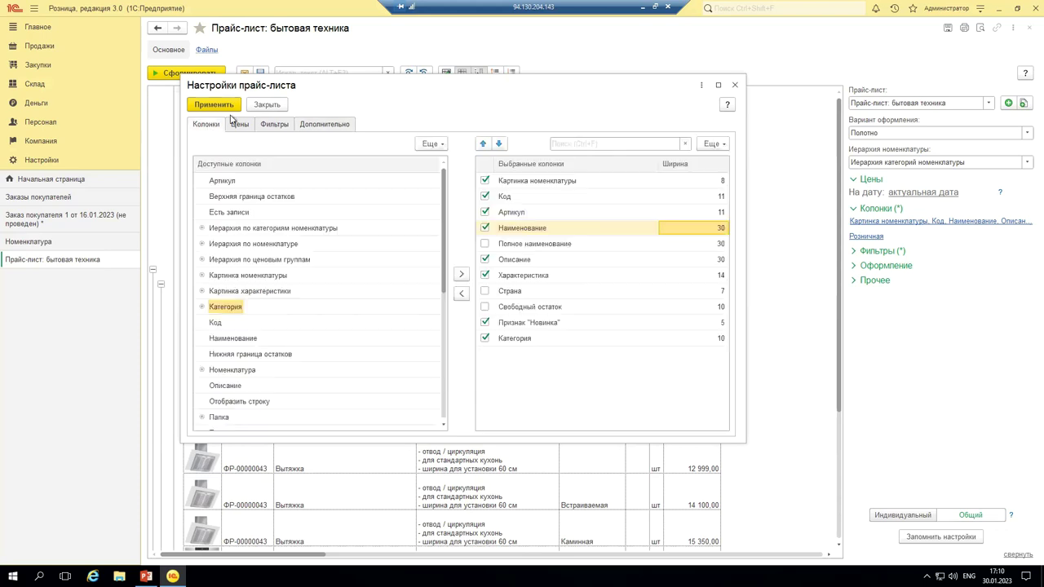
left_click(215, 104)
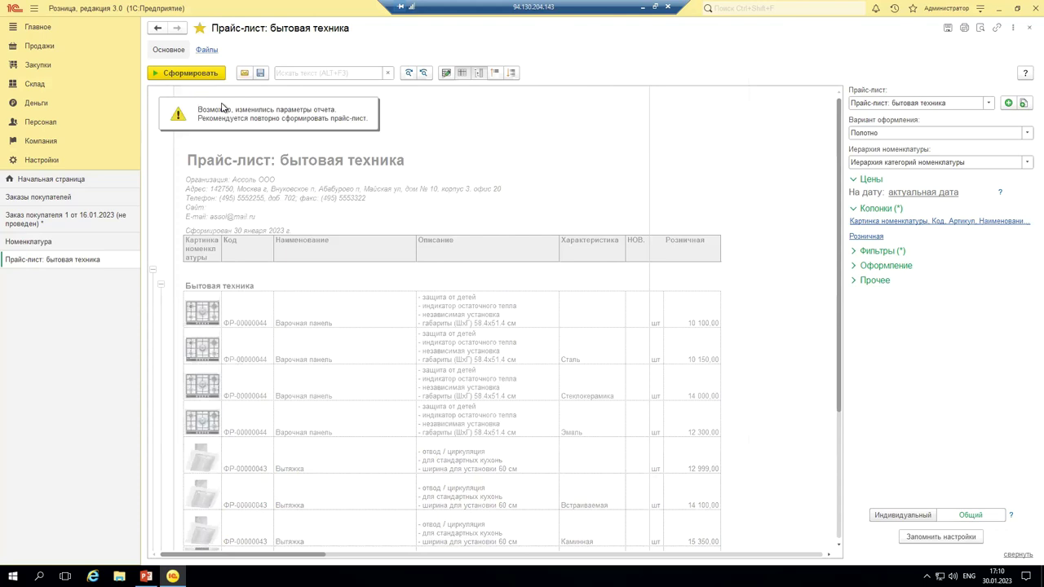
left_click(193, 74)
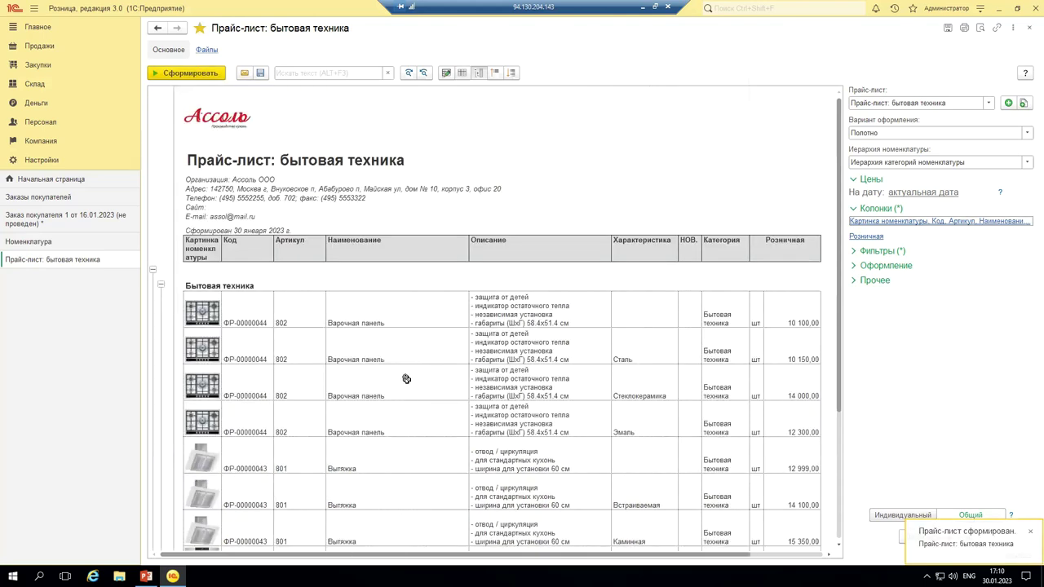
- Examine the regenerated Прайс-лист: бытовая техника from its header and columns through to the last item
scroll(406, 378, "down", 3)
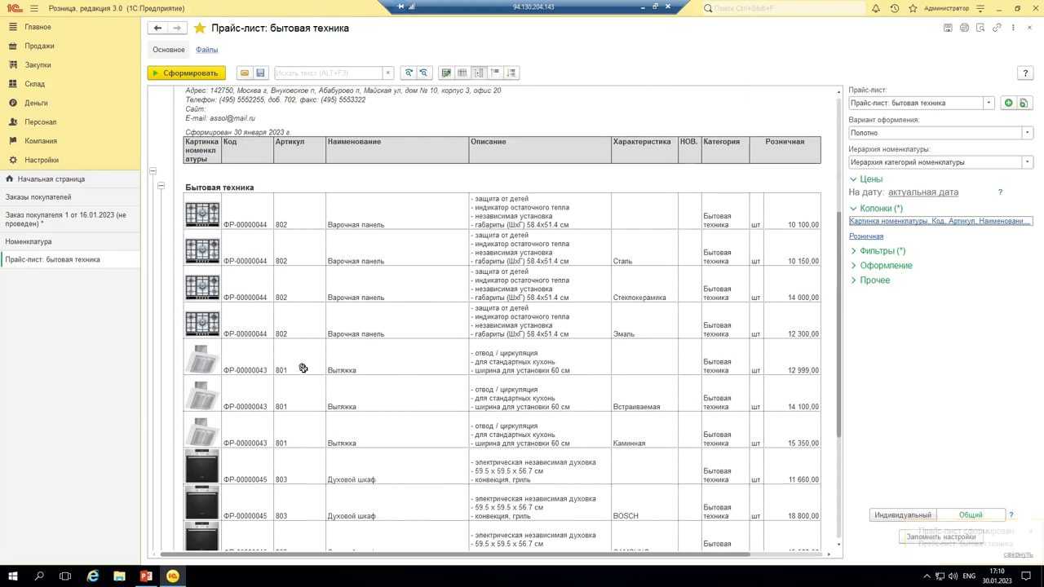
scroll(300, 387, "down", 1)
scroll(300, 388, "down", 5)
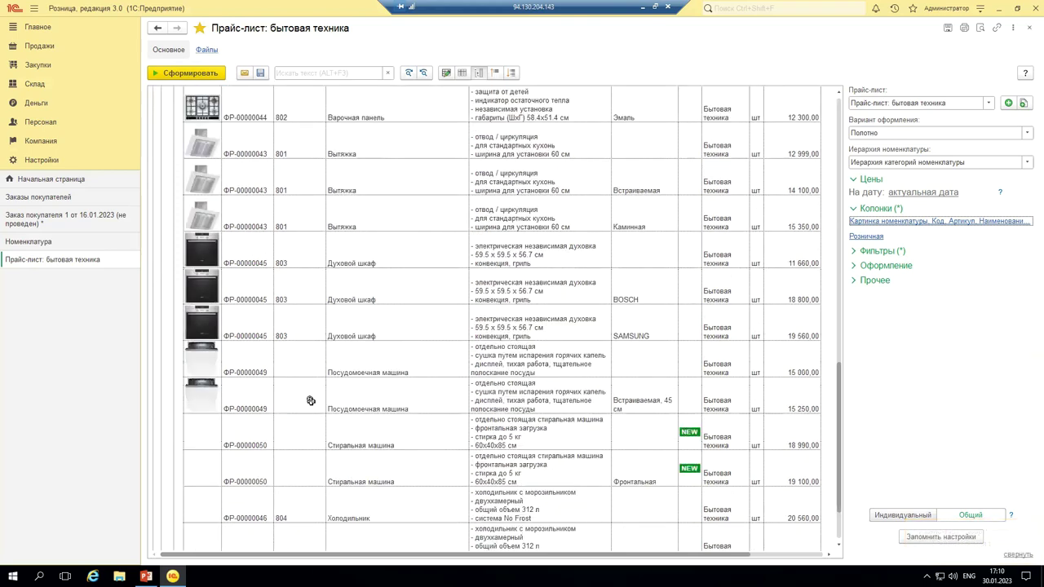
scroll(313, 371, "down", 10)
scroll(314, 373, "up", 20)
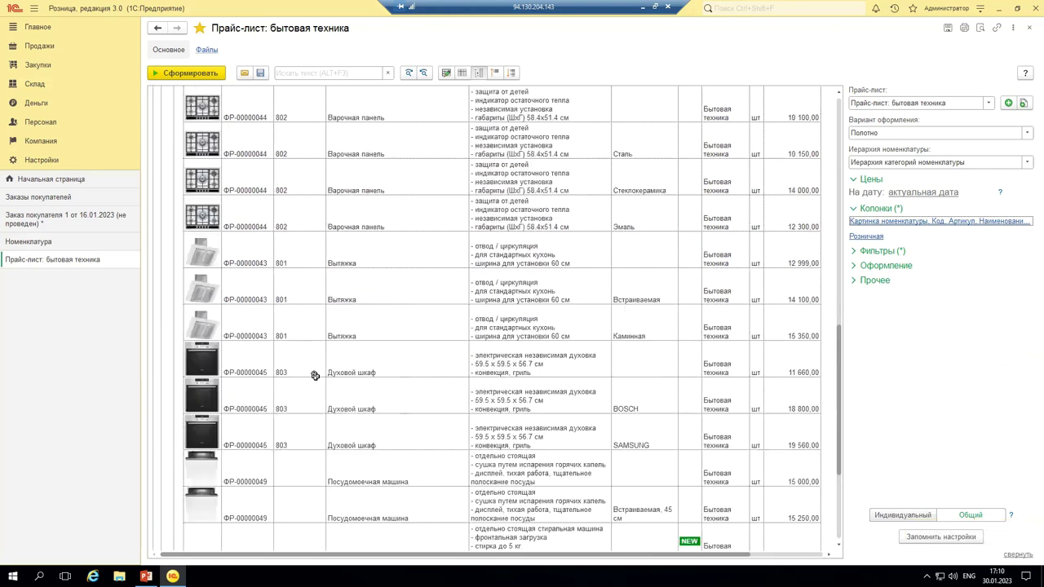
scroll(605, 379, "down", 4)
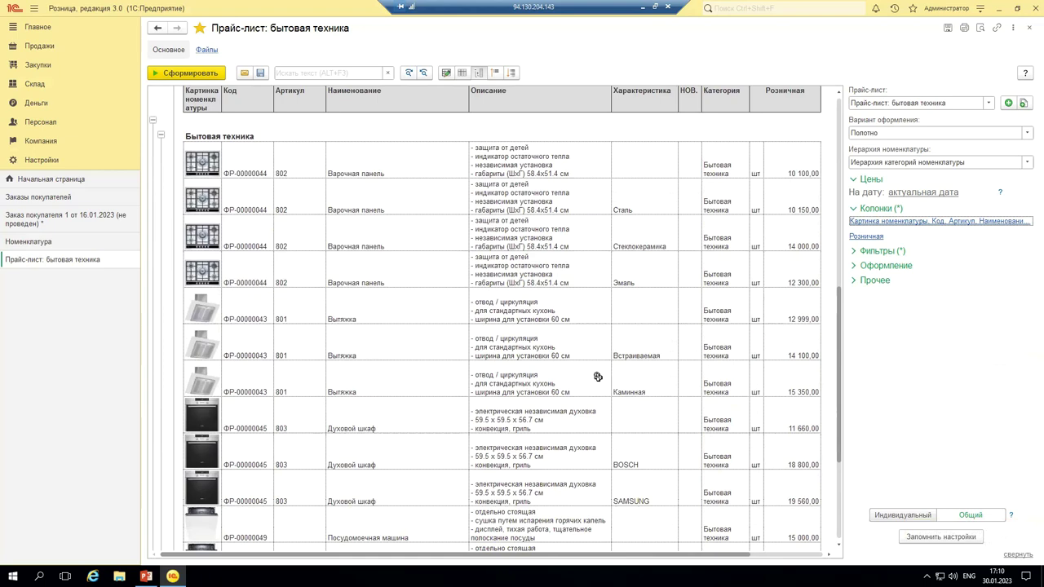
scroll(597, 376, "down", 10)
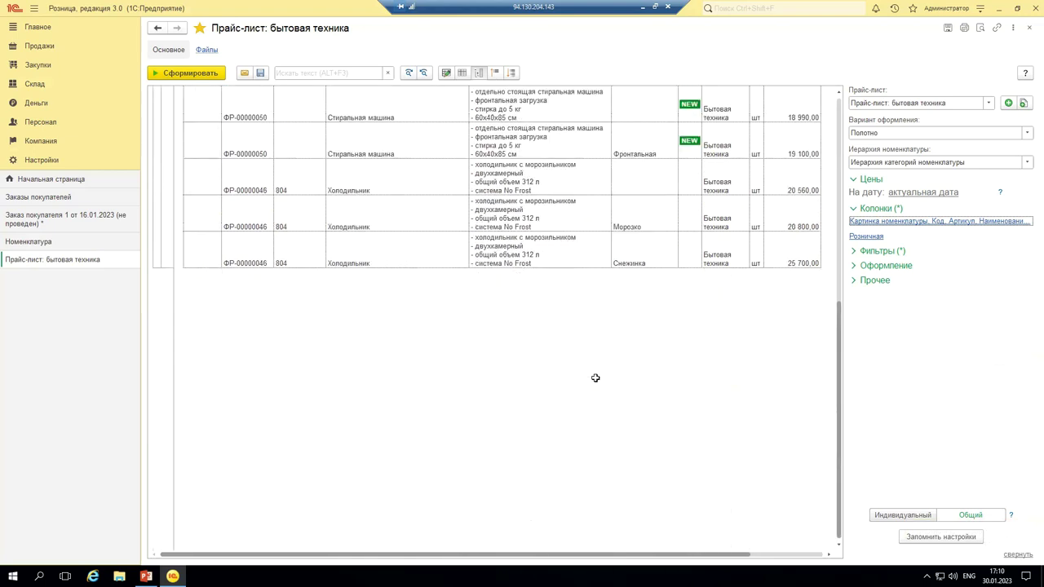
scroll(595, 378, "up", 15)
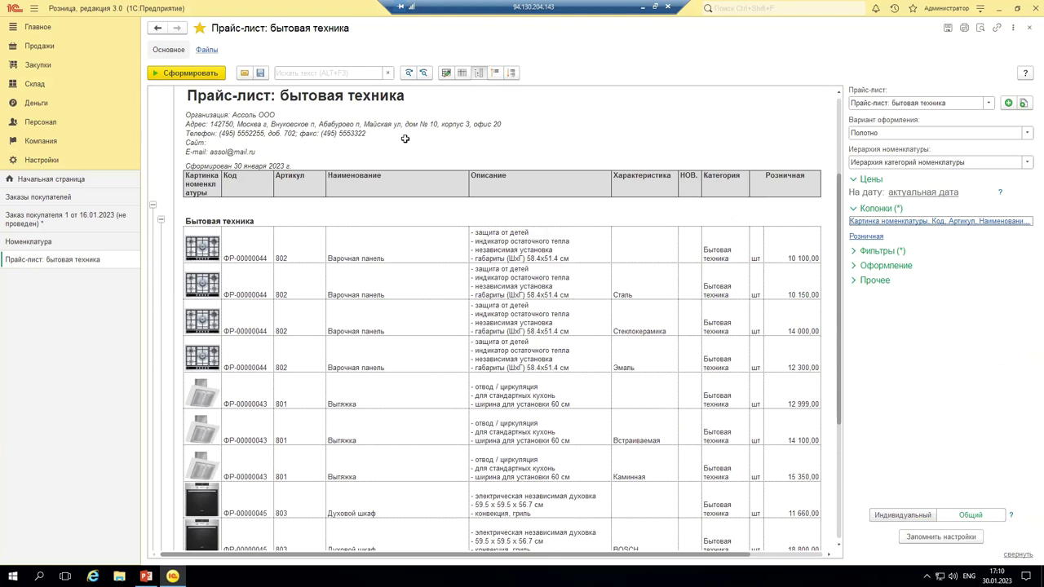
scroll(405, 145, "down", 2)
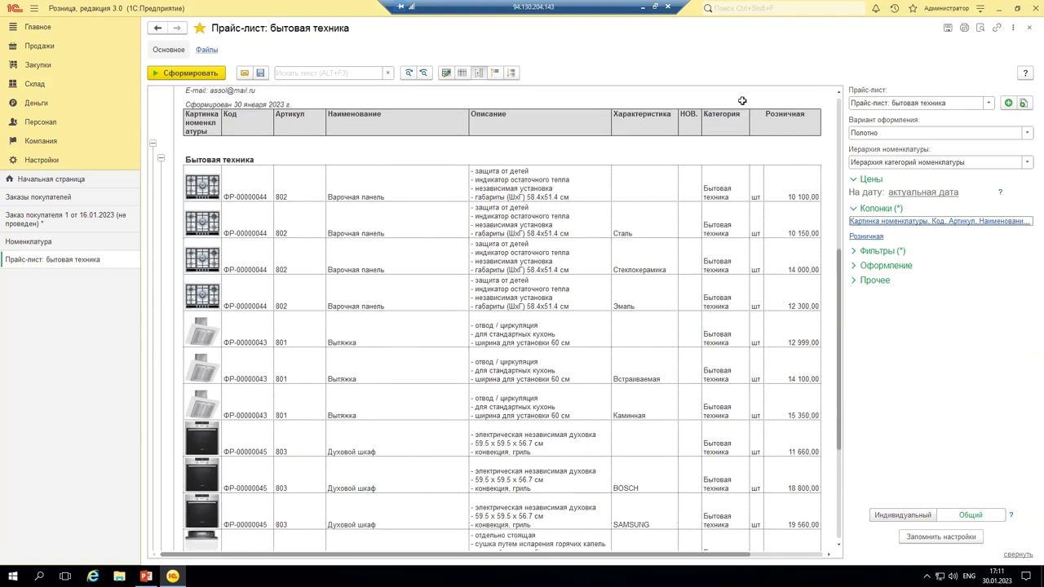
scroll(741, 100, "up", 1)
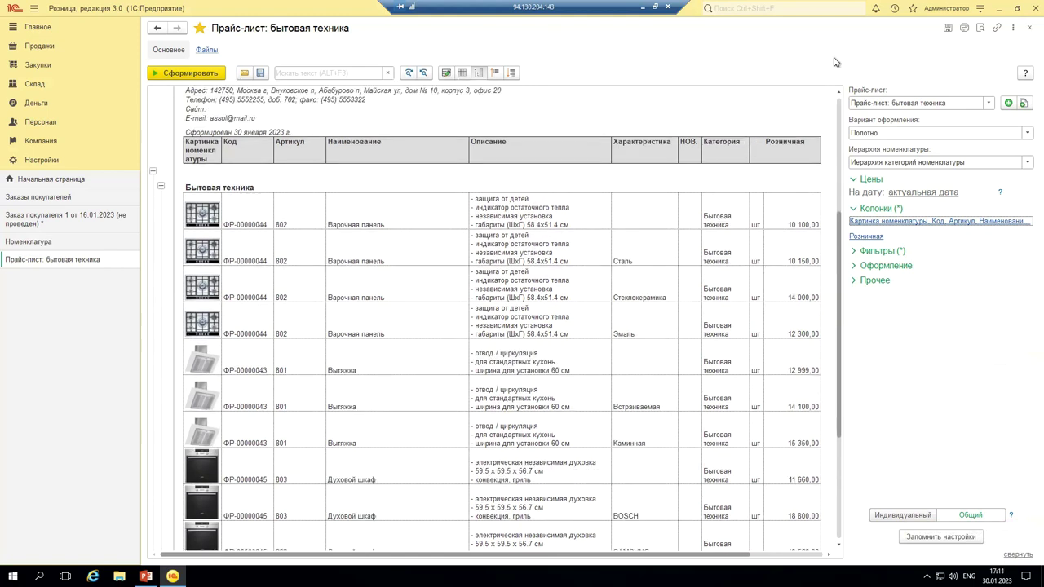
- Review the full list of saved price lists, including Прайс-лист: хоз. товары, and close it without choosing one
left_click(988, 104)
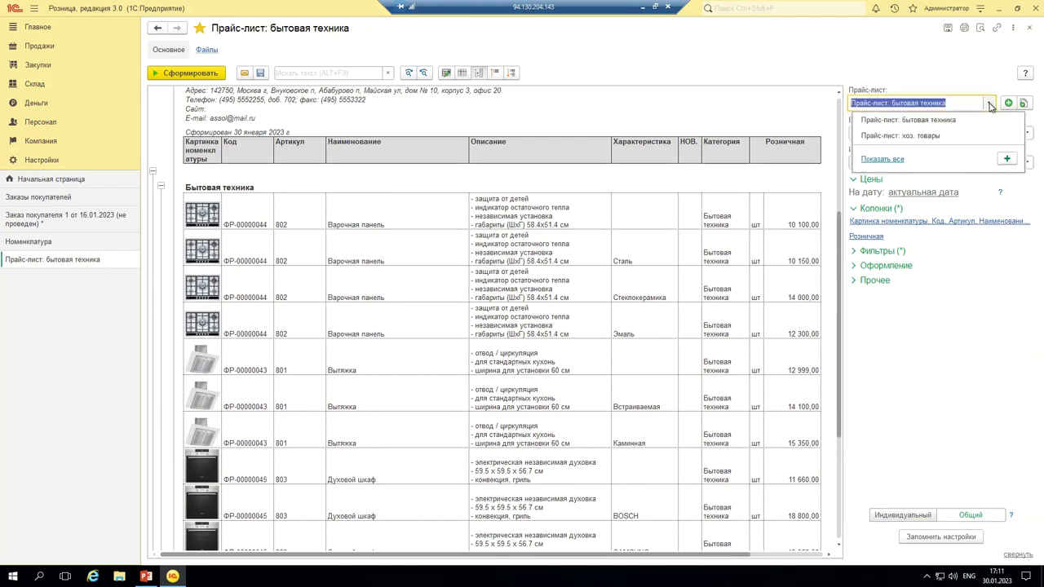
left_click(879, 159)
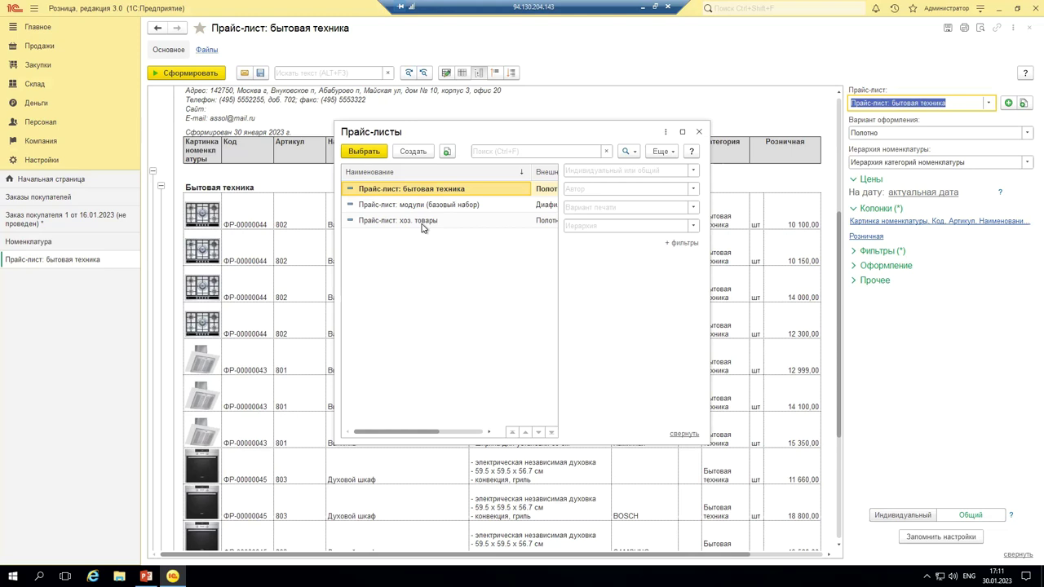
left_click(424, 225)
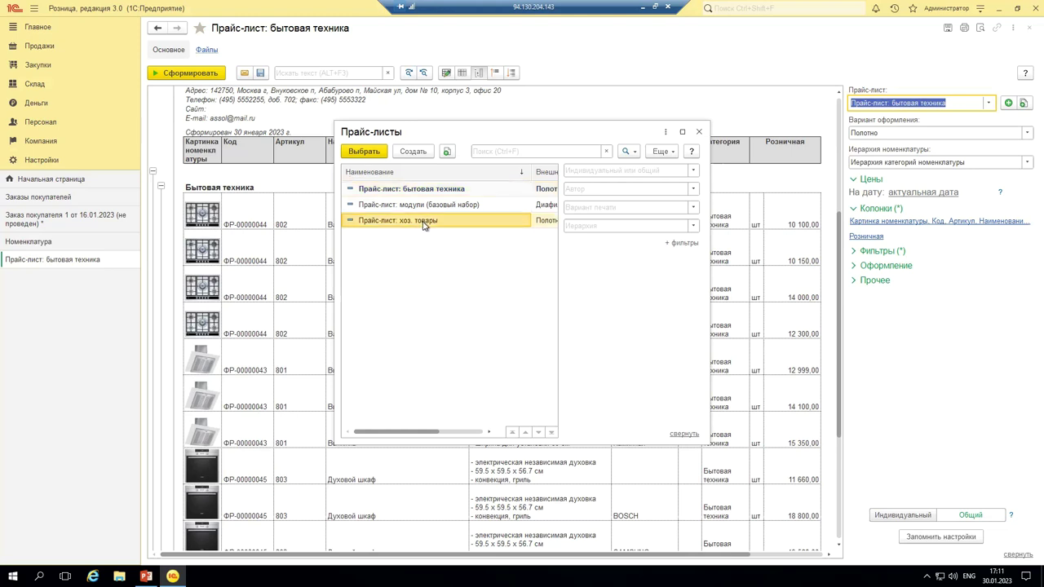
left_click(699, 132)
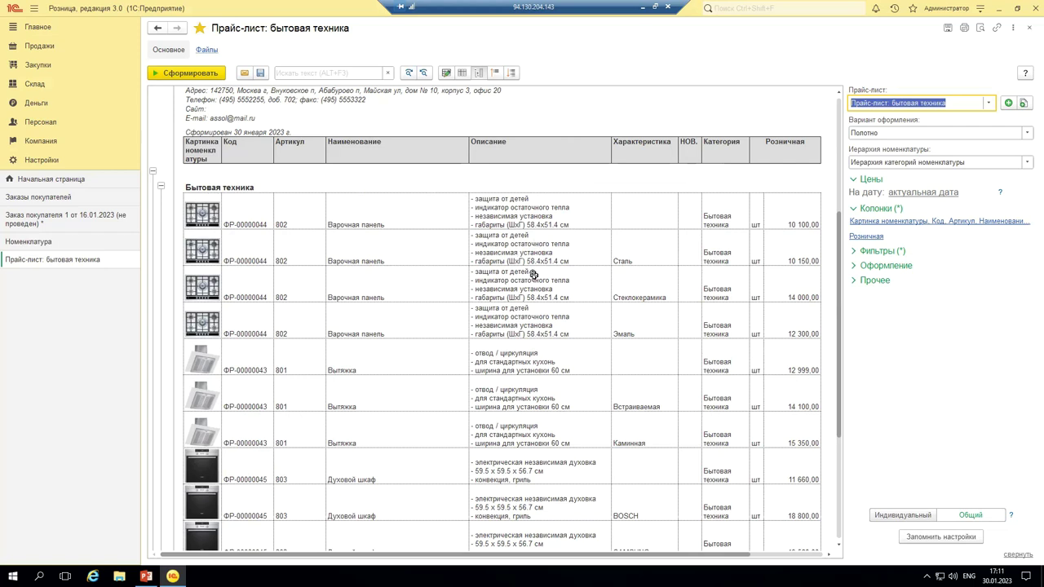
- Open the list of price types (Виды цен) and view the card of the Учетная price type
left_click(49, 47)
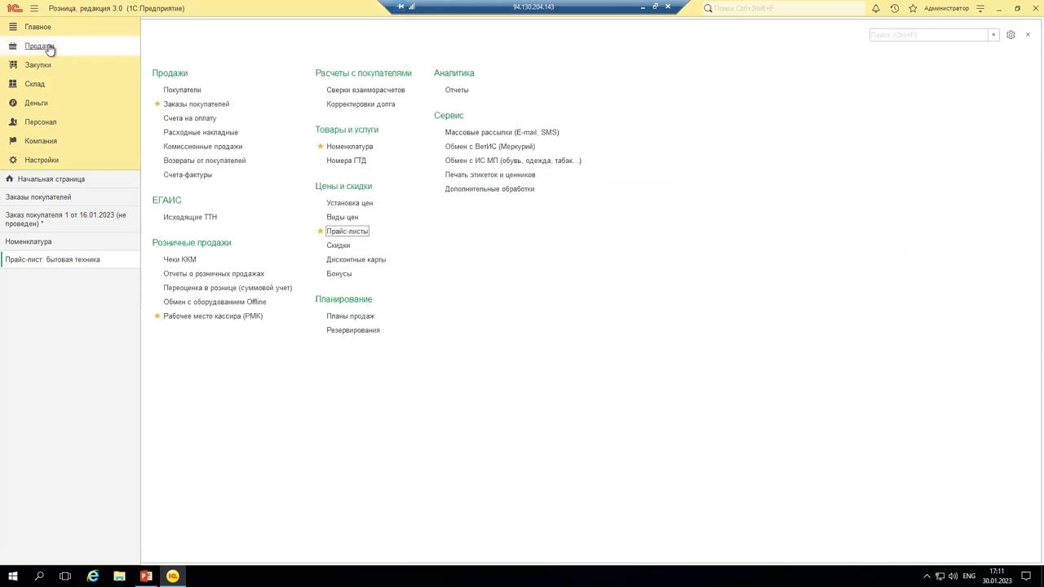
left_click(344, 217)
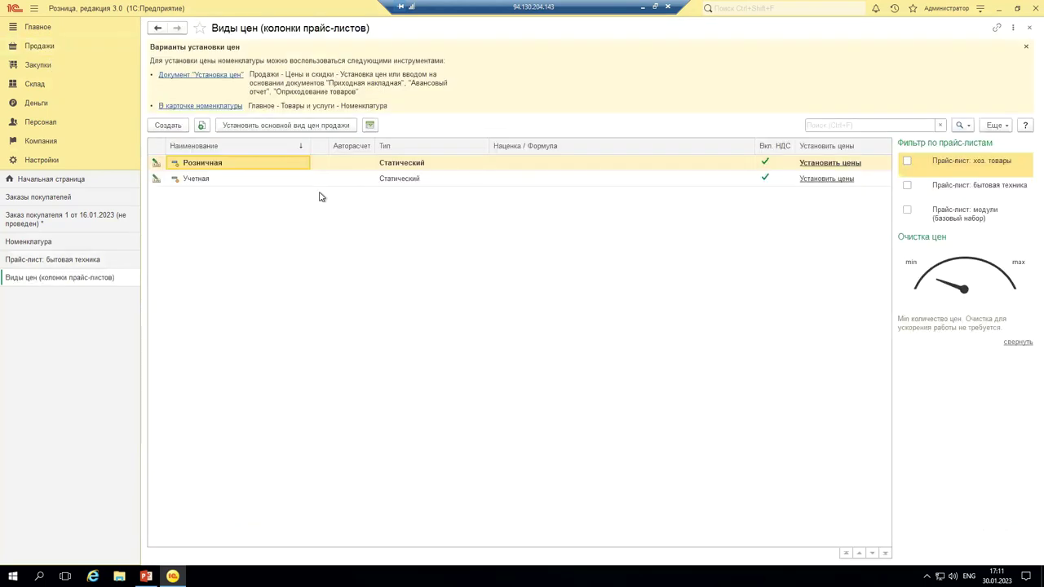
left_click(226, 181)
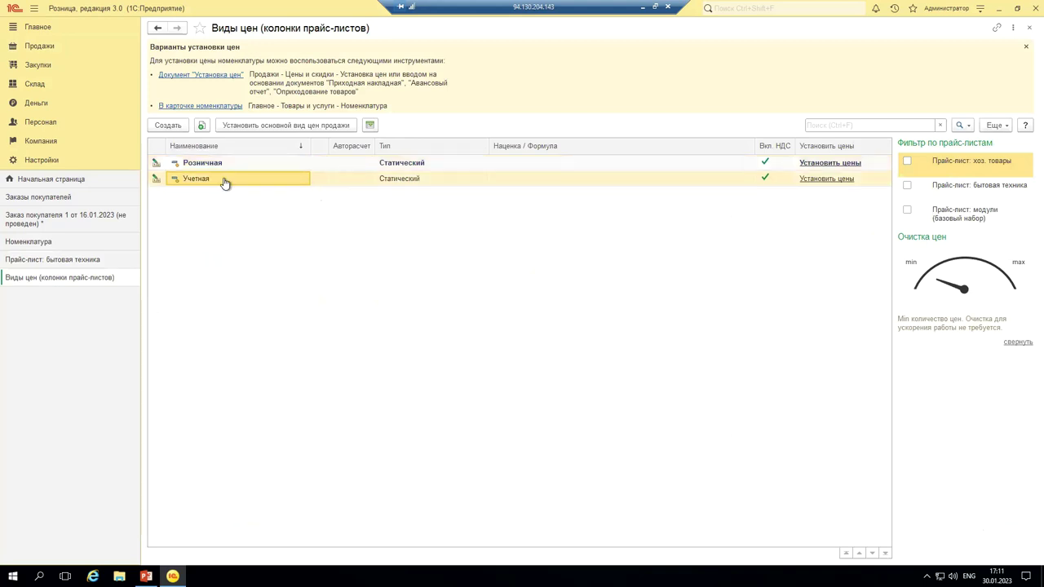
double_click(226, 181)
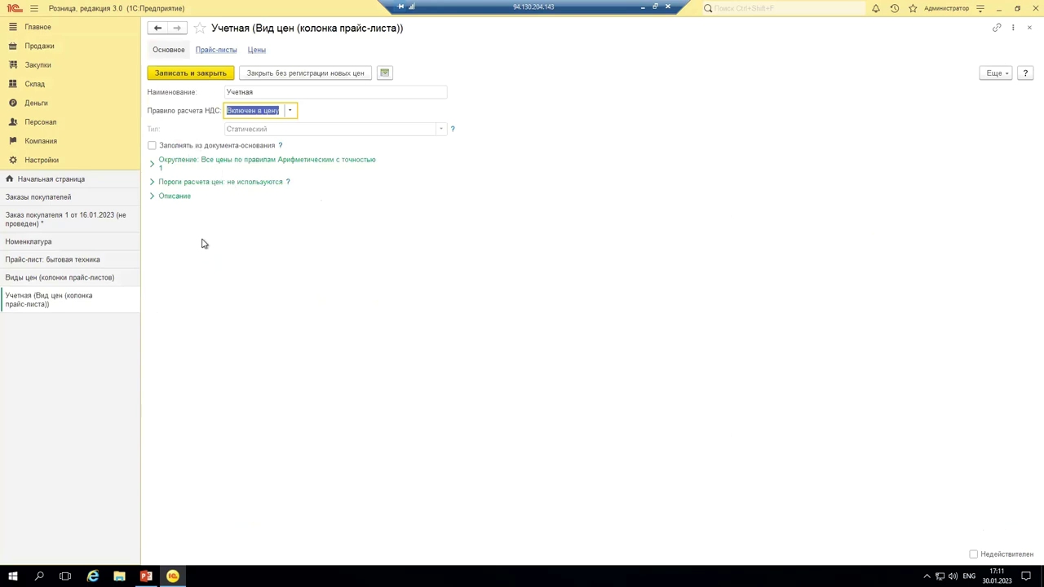
- Try marking the Учетная price type as Недействителен, clear the mark, and close its card without saving
left_click(972, 556)
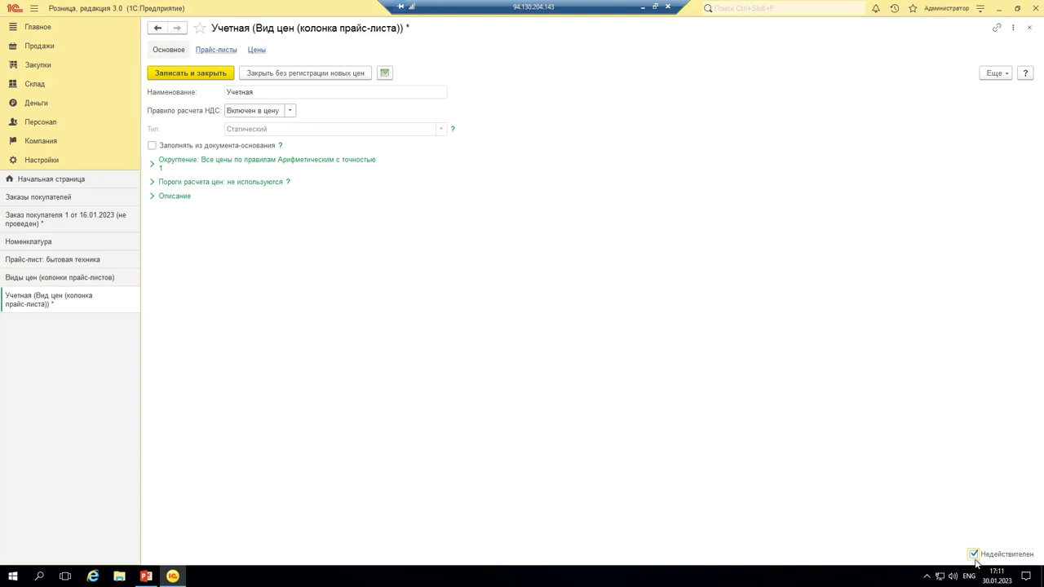
left_click(973, 555)
left_click(1029, 28)
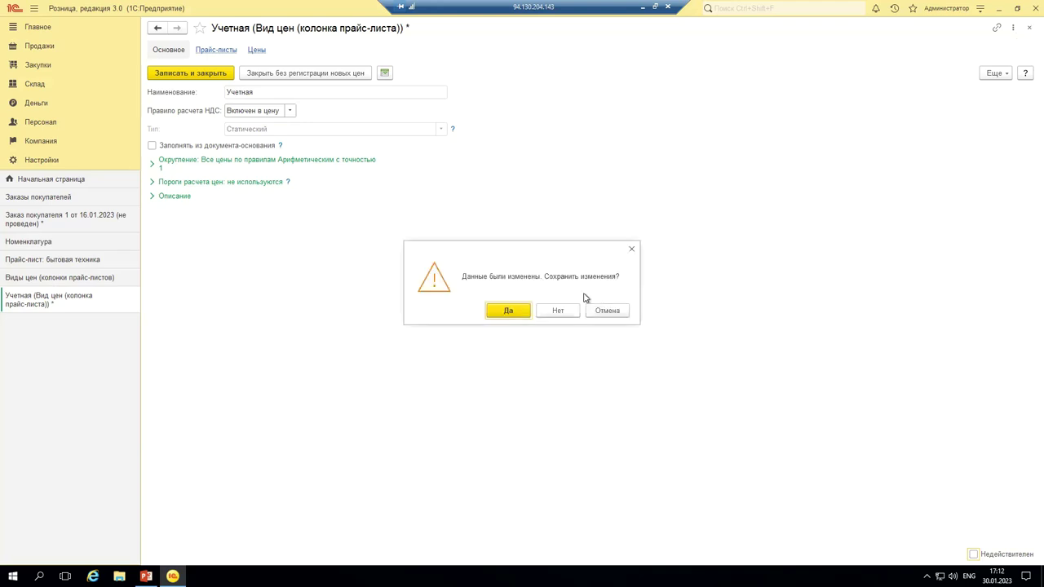
left_click(556, 313)
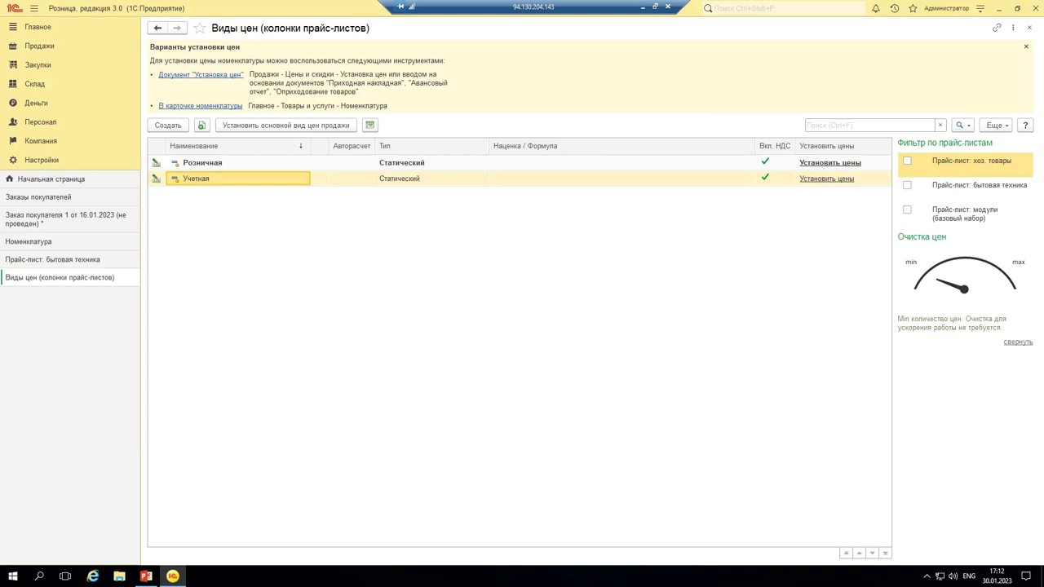
left_click(146, 575)
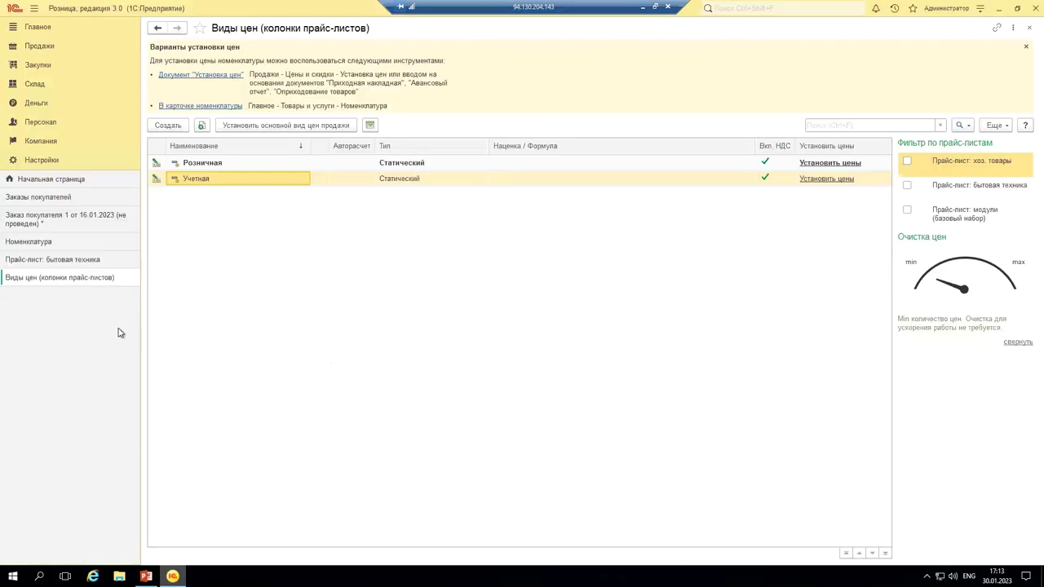
left_click(172, 576)
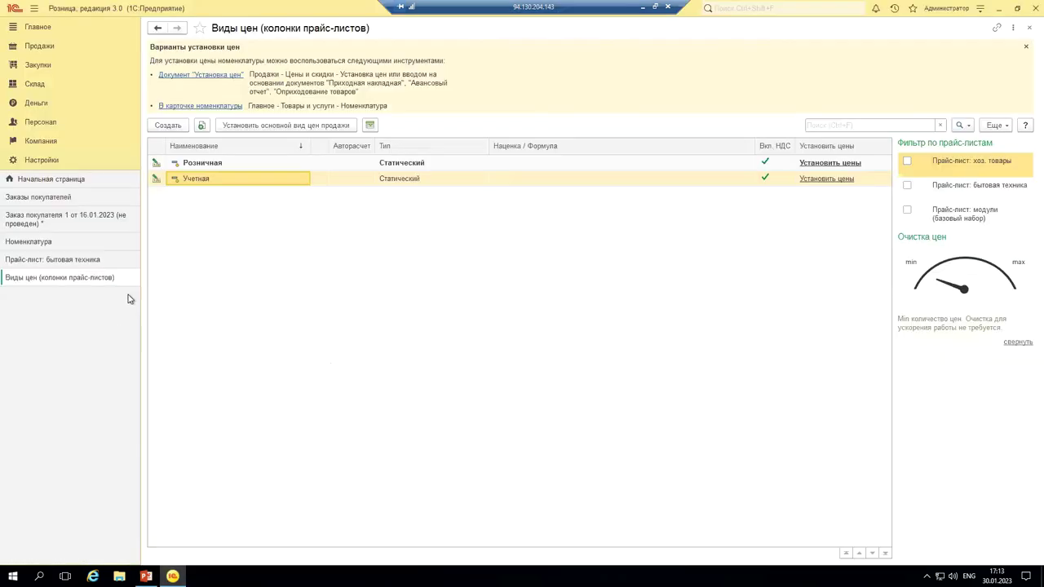
- Open the list of all sales reports (Продажи) and check which items are in Избранное
left_click(39, 46)
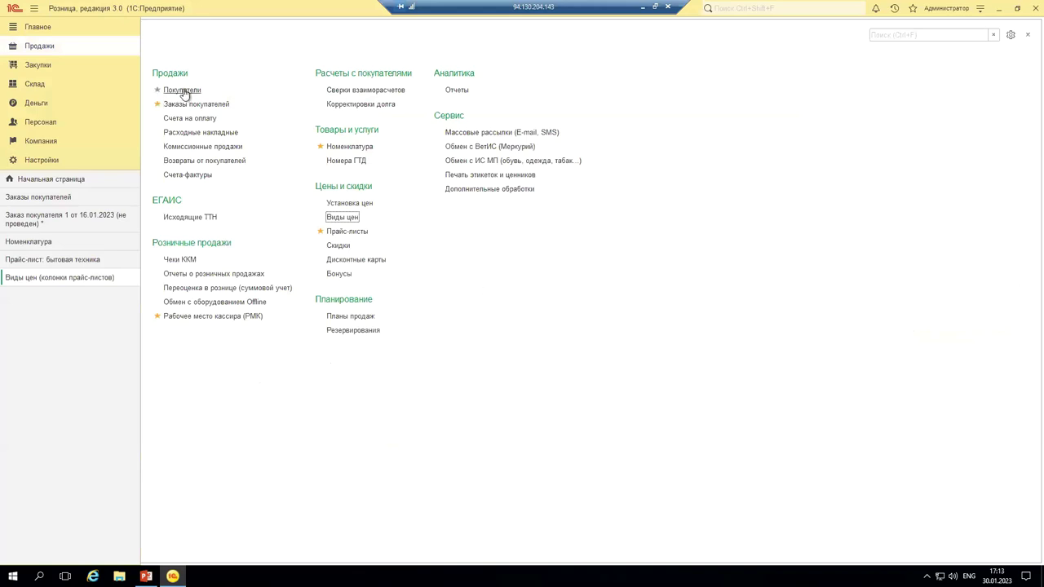
left_click(461, 92)
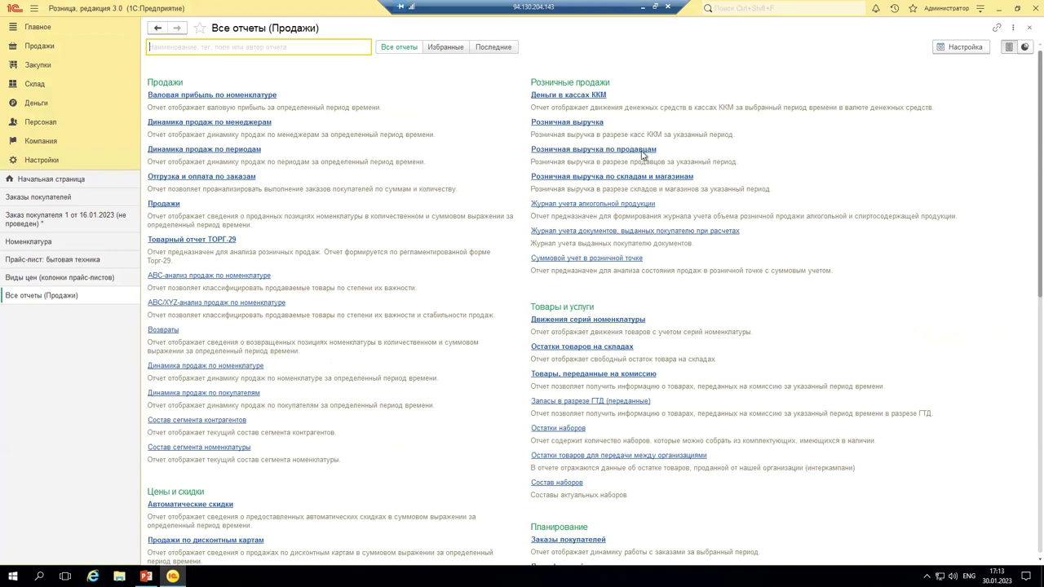
left_click(913, 9)
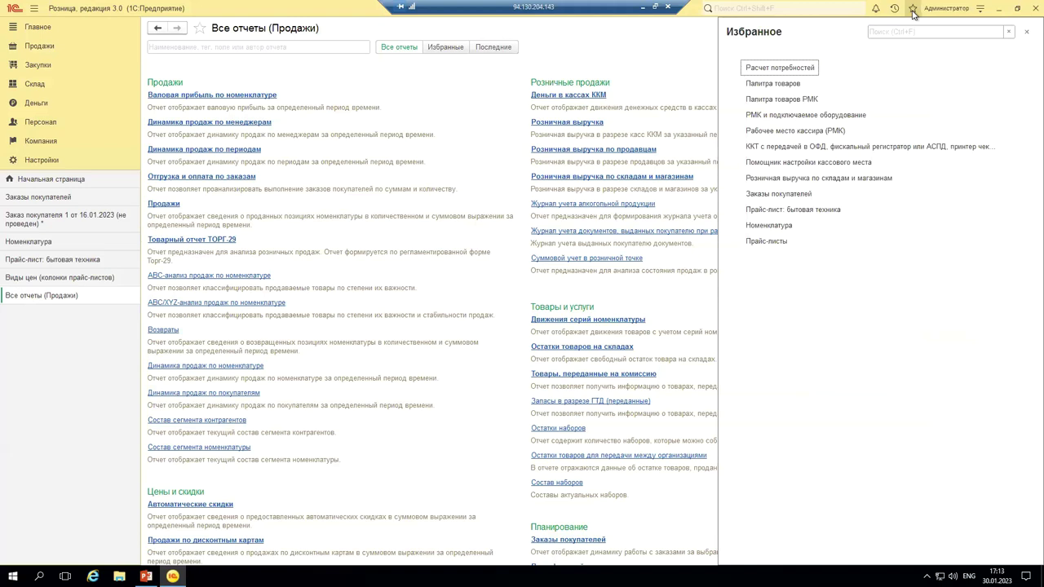
left_click(912, 9)
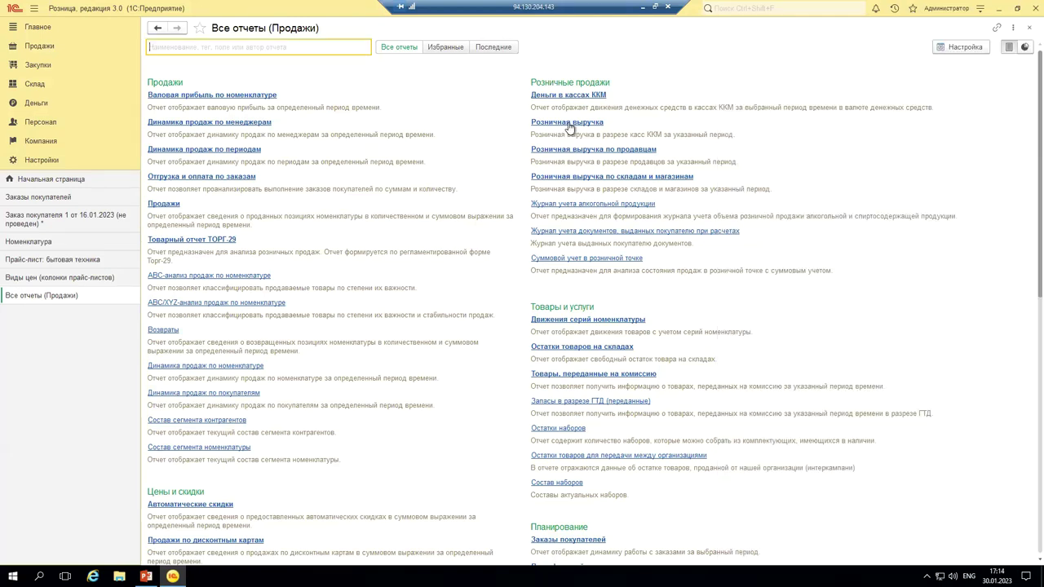
- Generate the Розничная выручка report and examine the quantity, revenue, discount and pre-discount amount of its items
left_click(568, 124)
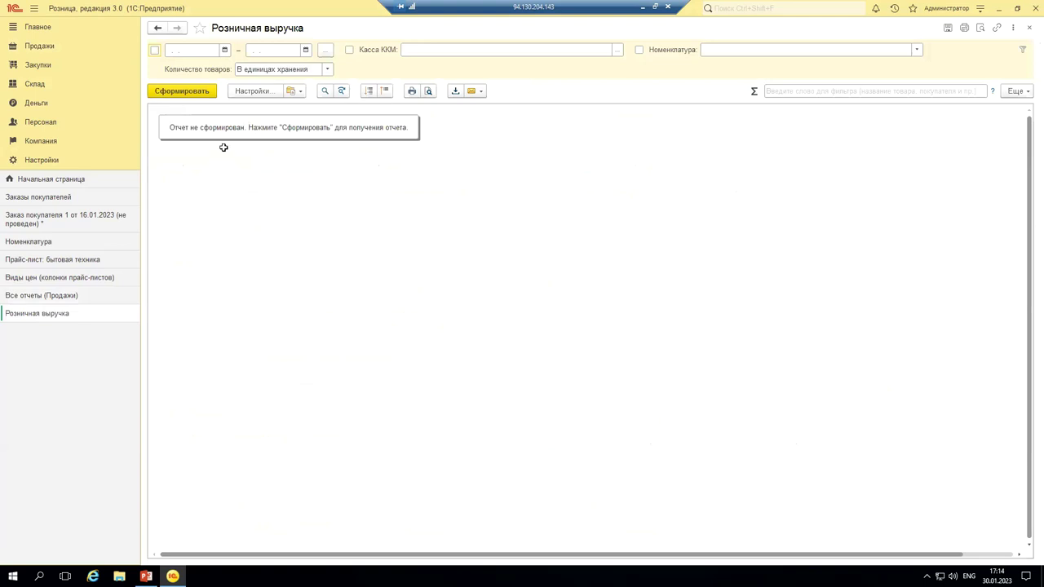
left_click(203, 92)
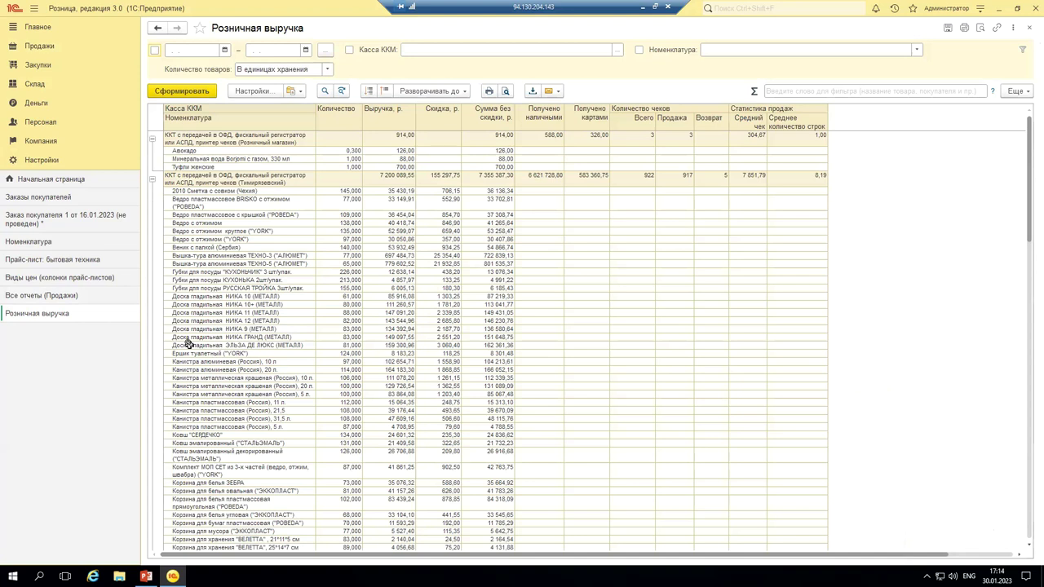
left_click(338, 192)
left_click(409, 216)
left_click(447, 202)
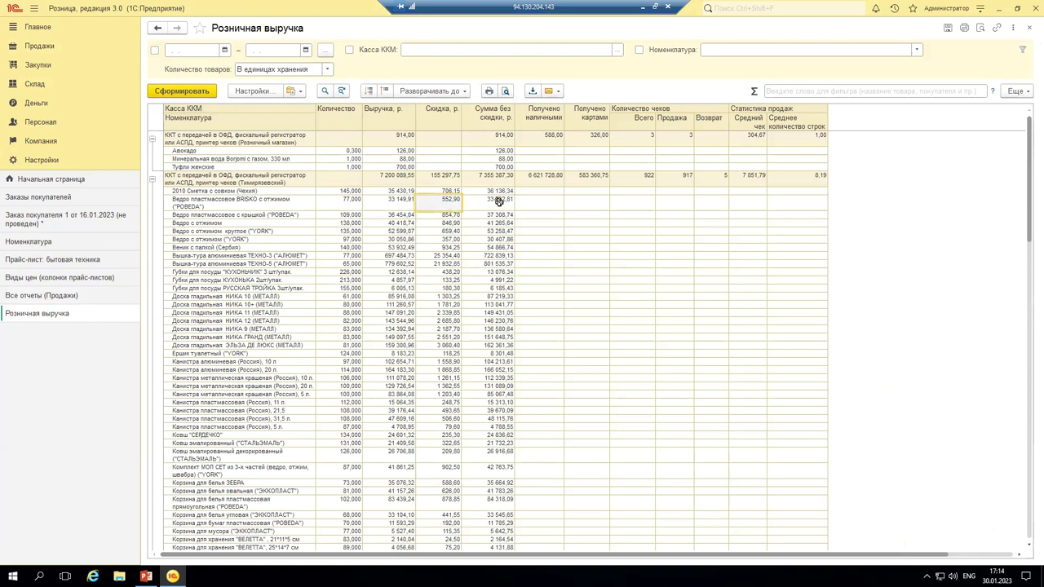
left_click(500, 200)
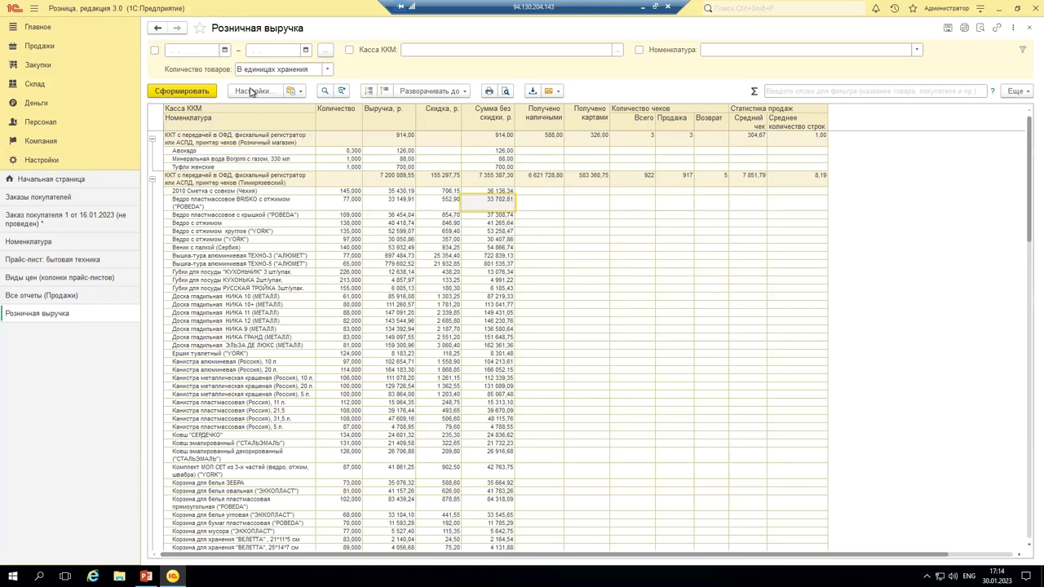
- Enable the По документам движения grouping under Номенклатура in the report structure and regenerate the report
left_click(251, 90)
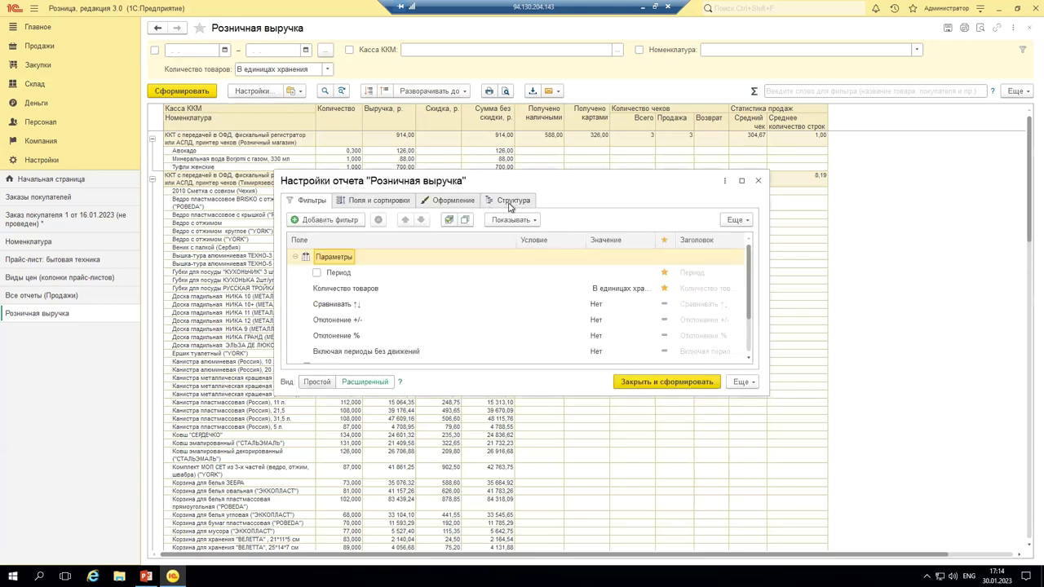
left_click(511, 201)
left_click(337, 305)
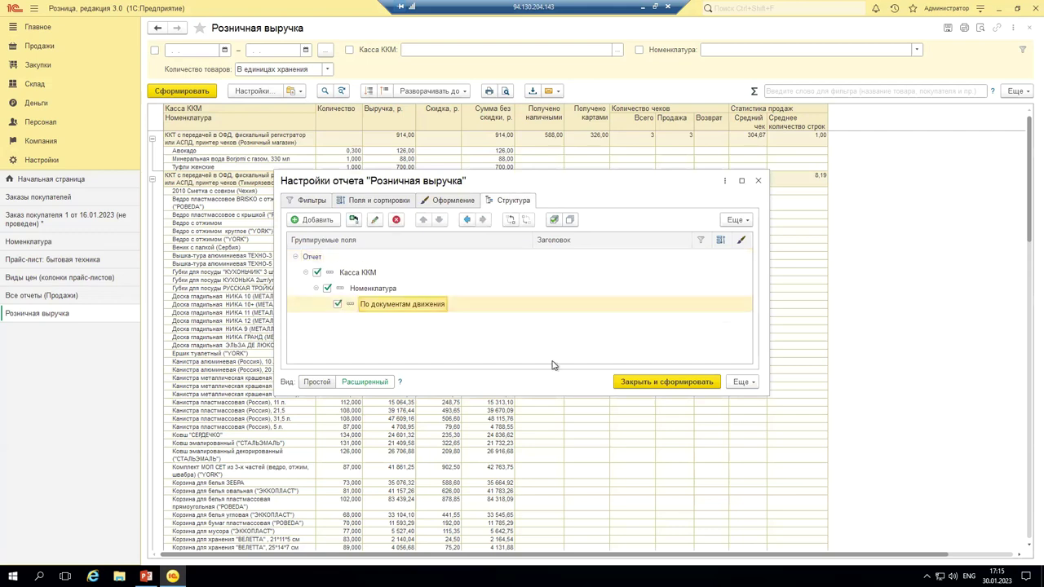
left_click(623, 380)
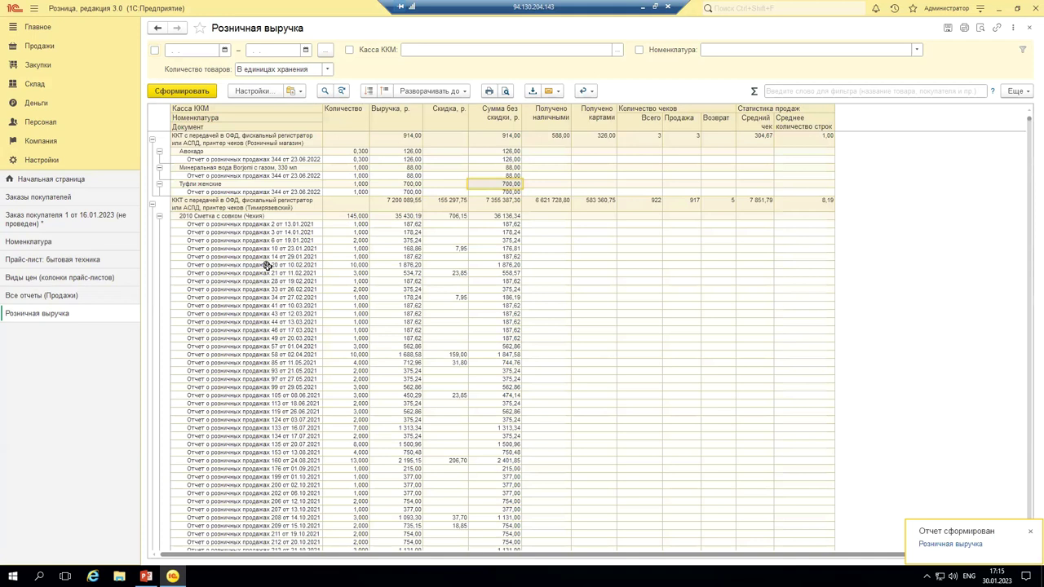
- Widen the first column of the report and examine the retail sales documents under 2010 Сметка с совком (Чехия)
left_click_drag(322, 119, 354, 120)
left_click(301, 288)
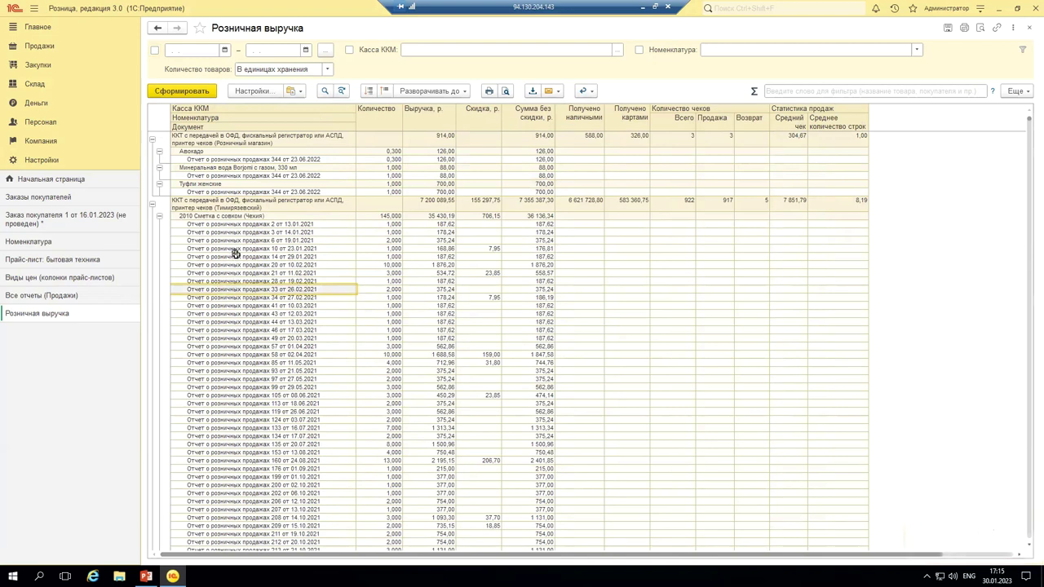
left_click(251, 215)
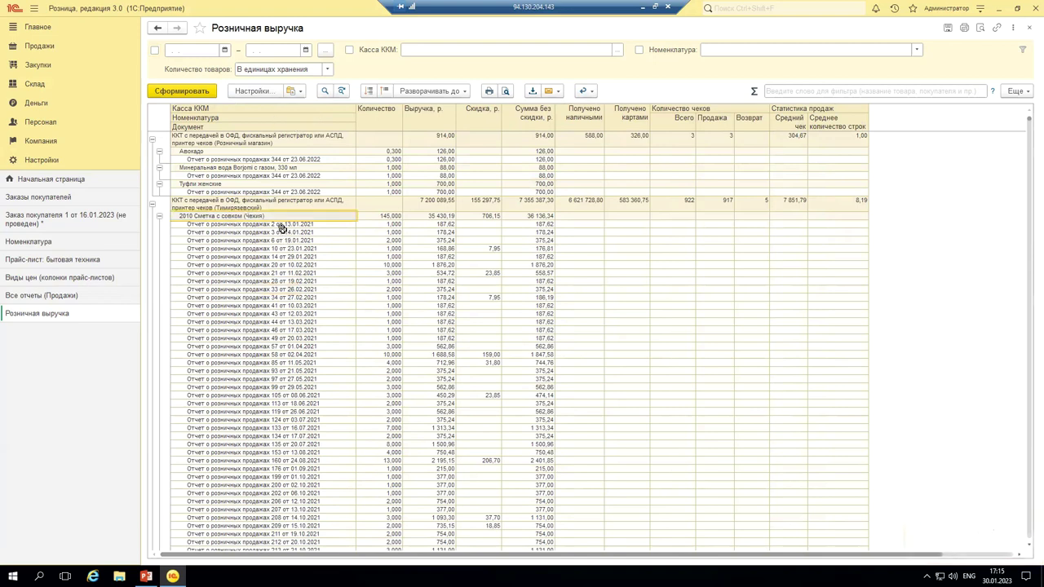
- Review the Касса ККМ, Номенклатура and По документам движения groupings in the Розничная выручка report structure without changing them
left_click(262, 90)
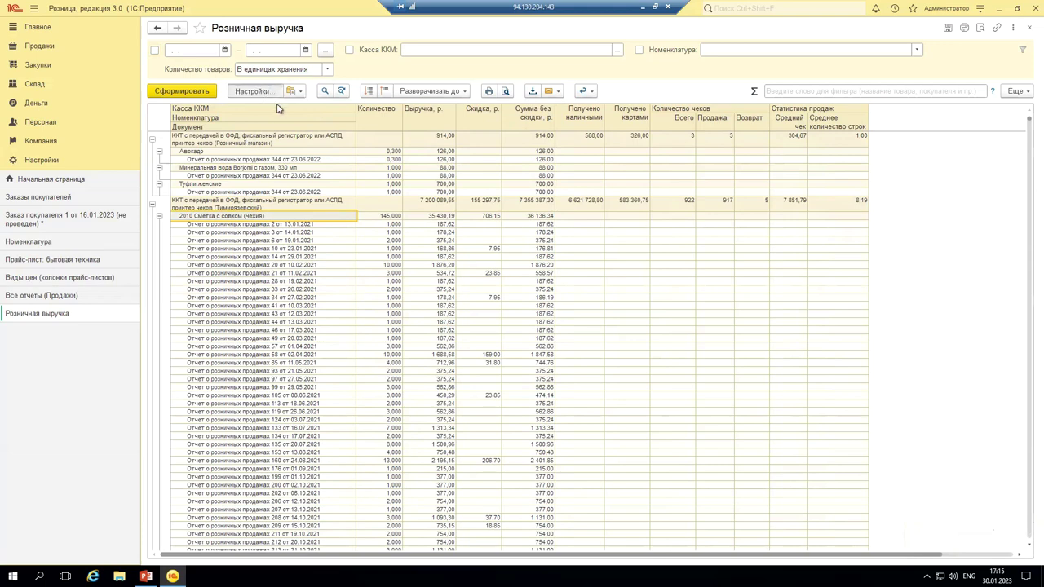
left_click(397, 304)
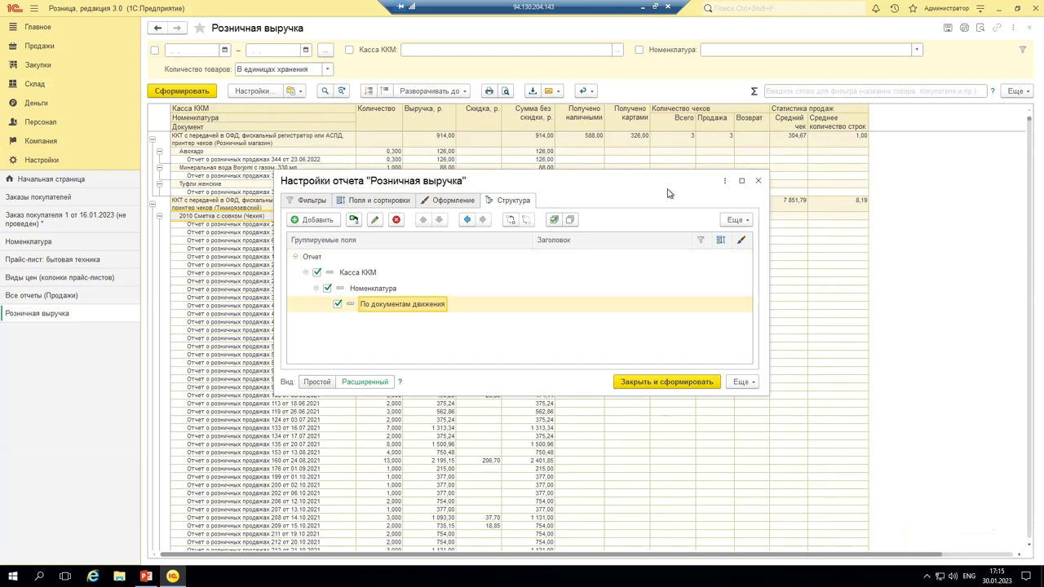
key("Escape")
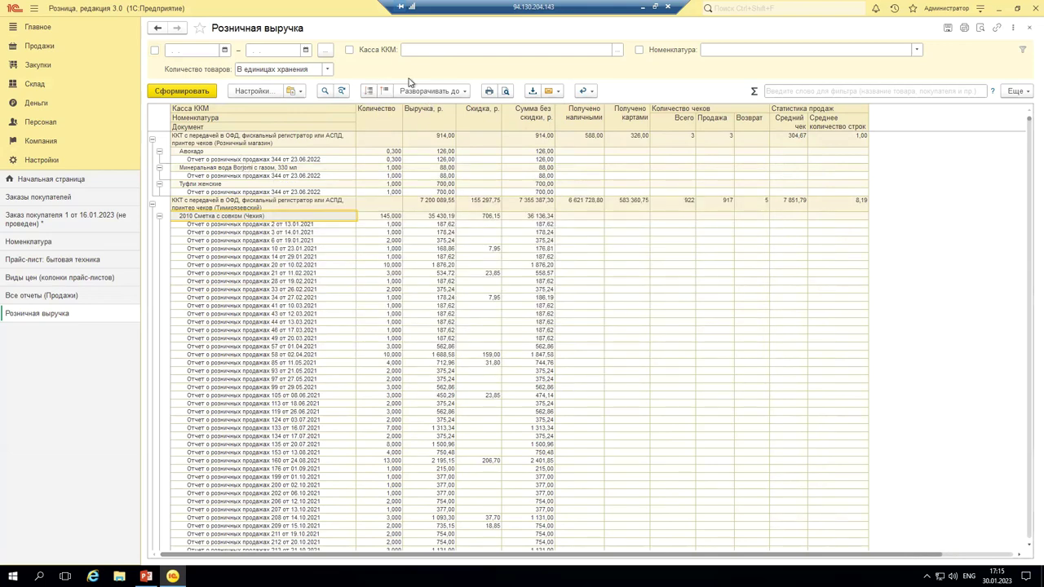
- Collapse all report groups and expand the Розничный магазин cash register down to the sales documents of its items
left_click(370, 98)
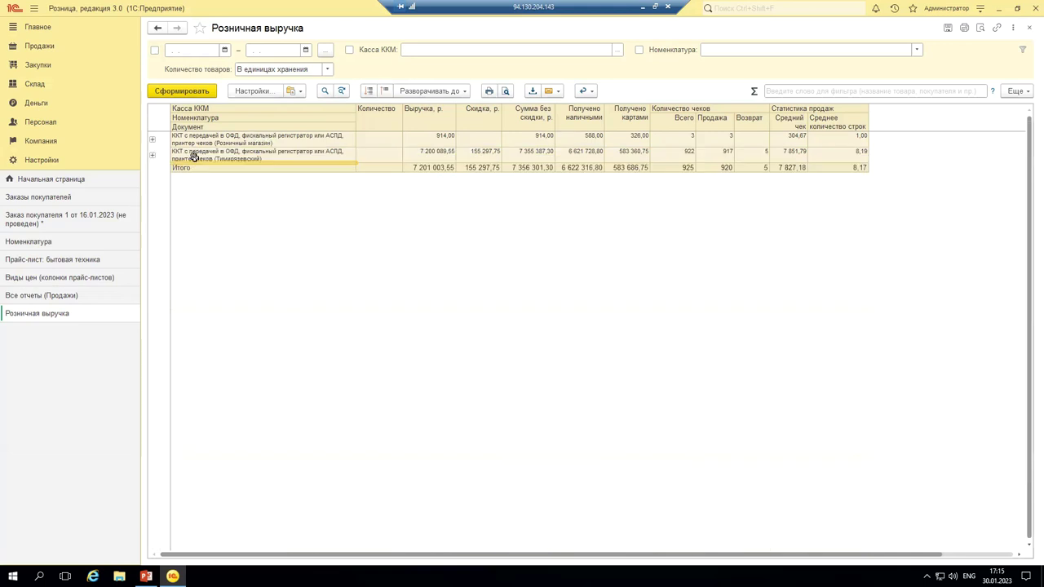
left_click(153, 141)
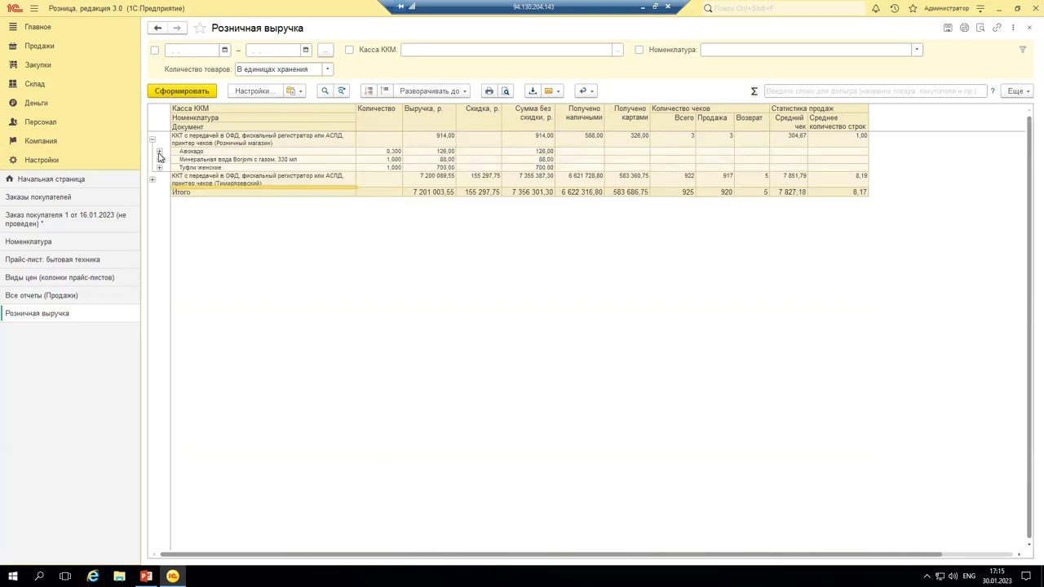
left_click(160, 155)
left_click(160, 152)
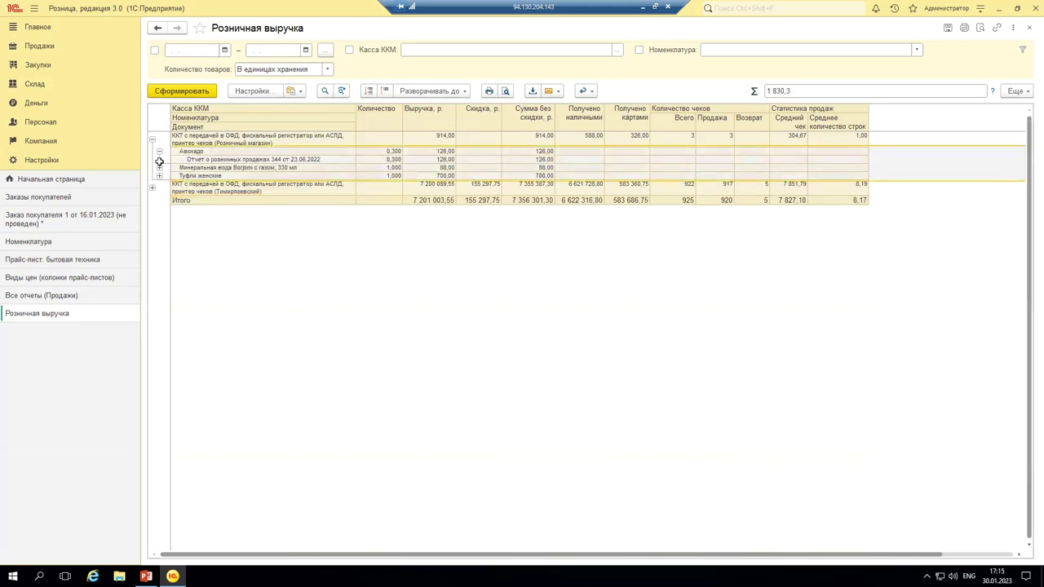
left_click(160, 168)
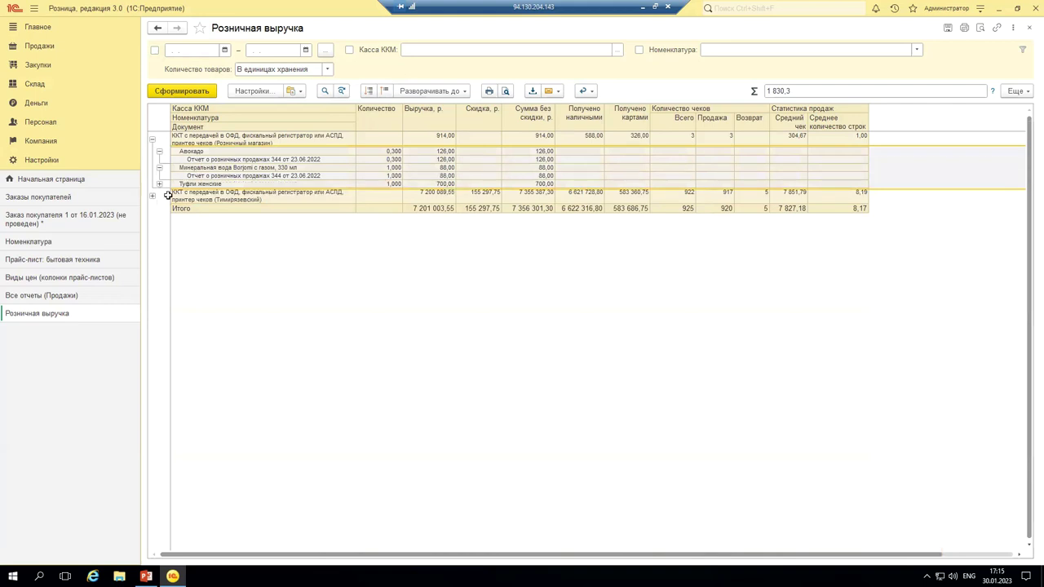
left_click(160, 184)
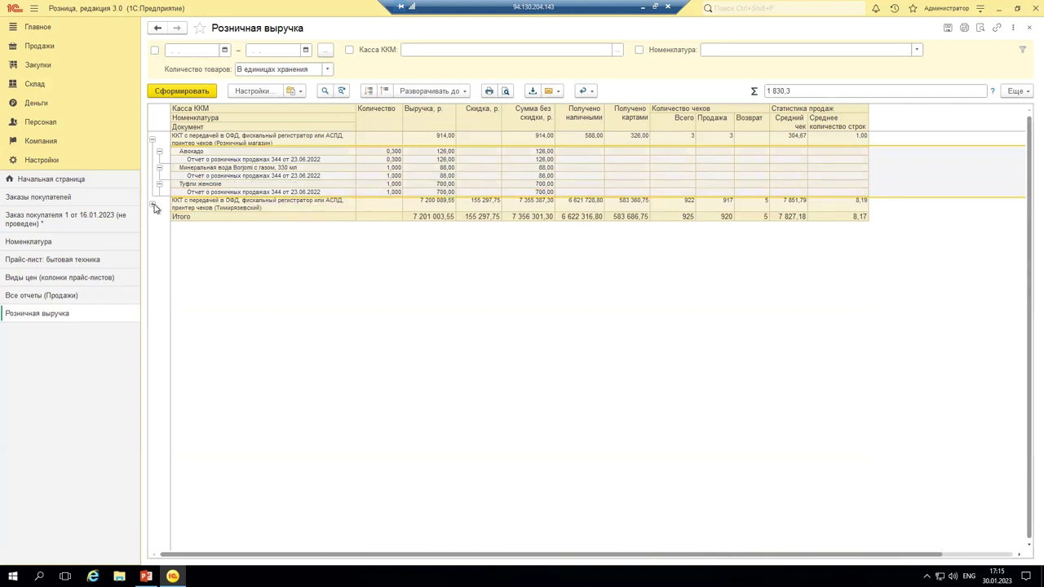
- Expand the Тимирязевский cash register and examine the retail sales documents under Ведро пластмассовое с крышкой ("POBEDA")
left_click(152, 204)
left_click(228, 222)
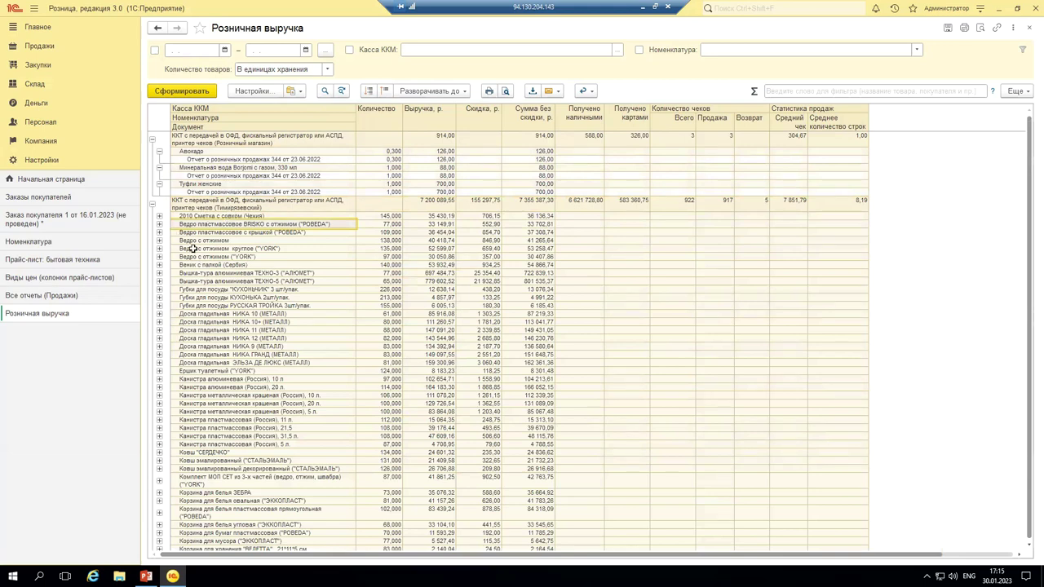
left_click(160, 232)
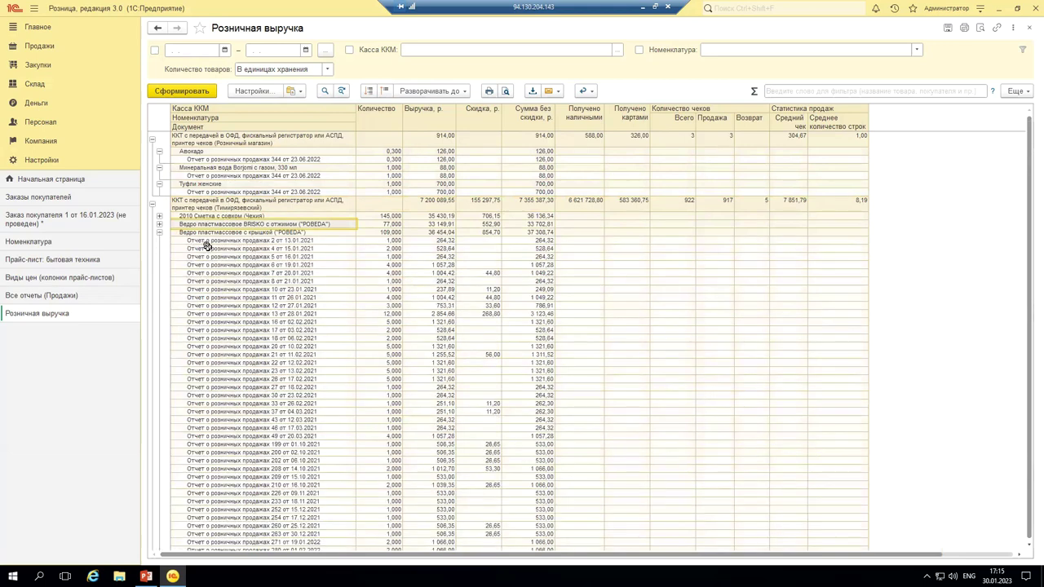
left_click(160, 233)
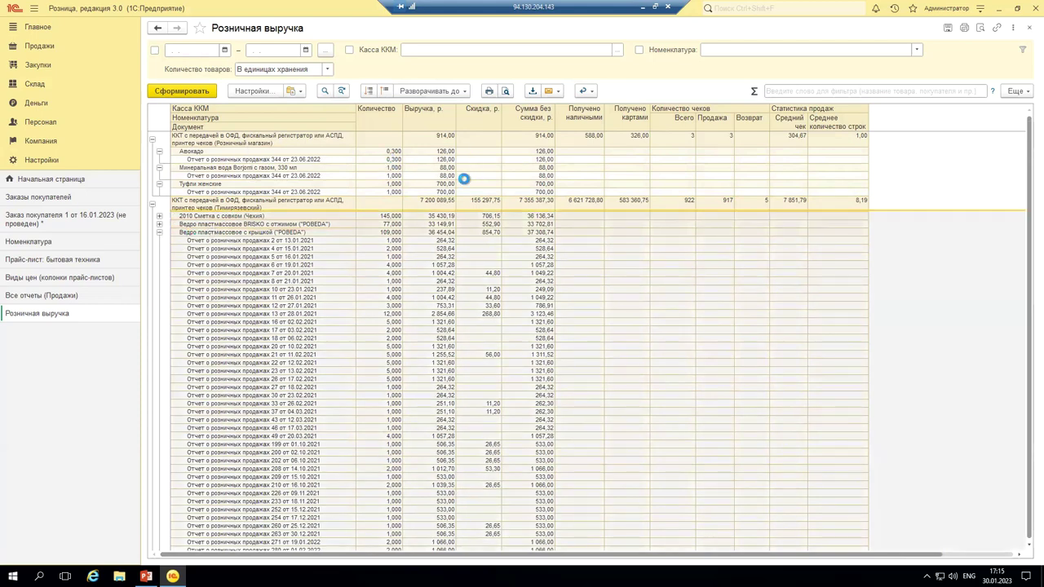
left_click(281, 313)
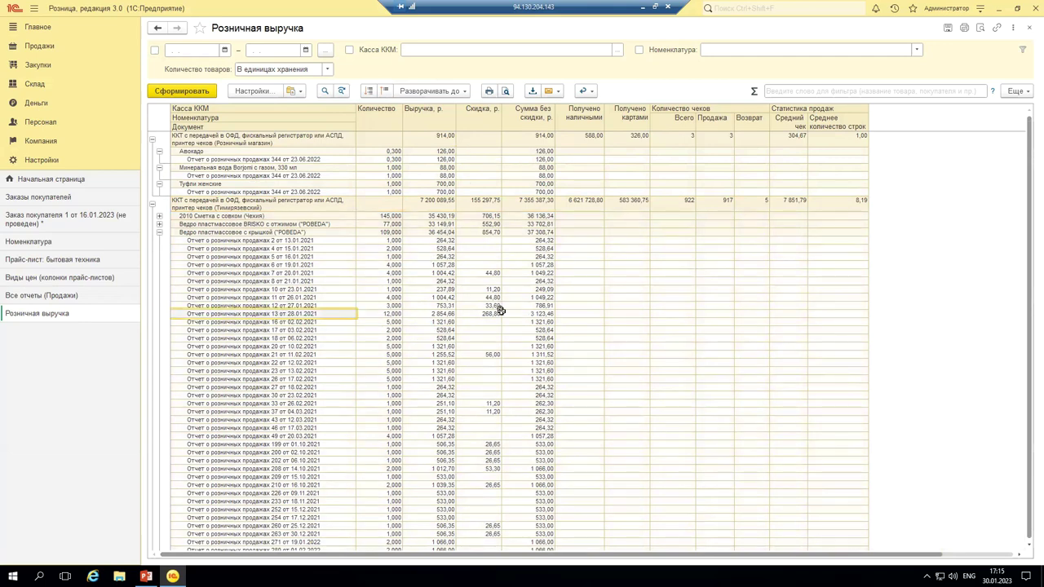
- Generate the Розничная выручка по складам и магазинам report for 01.10.2021–31.12.2021, review it and close it
left_click(39, 46)
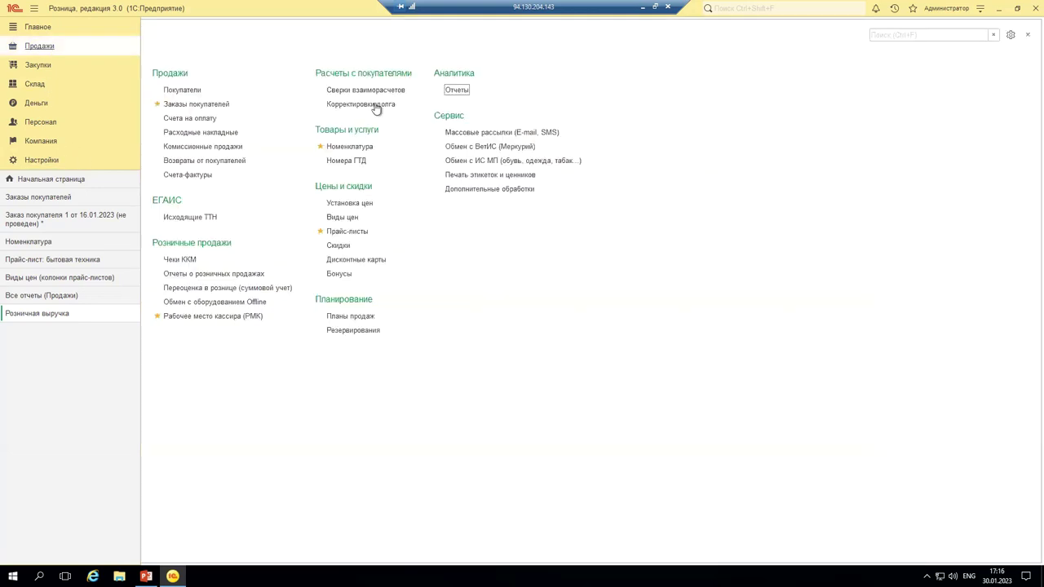
left_click(457, 89)
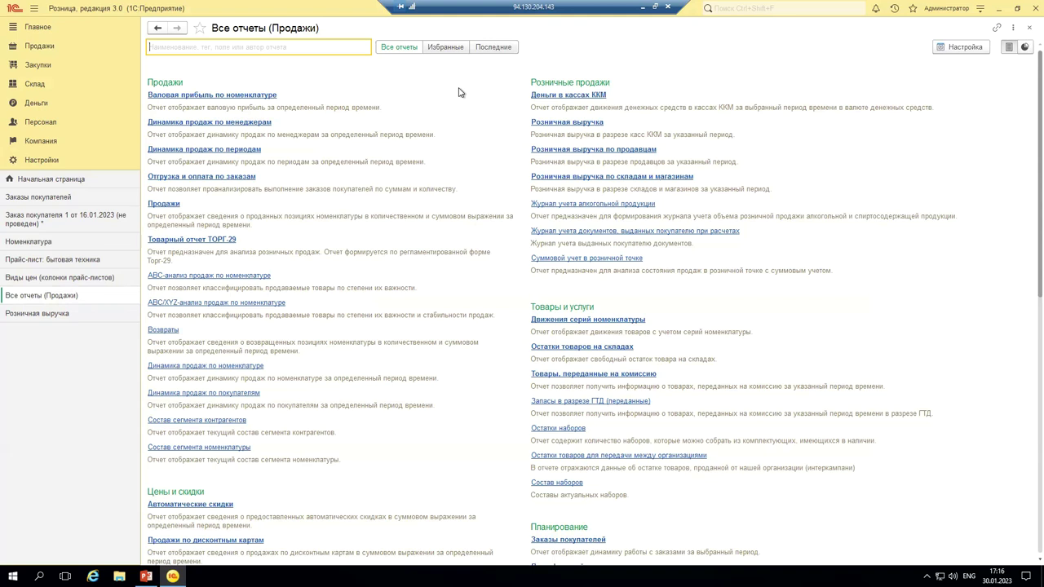
left_click(620, 177)
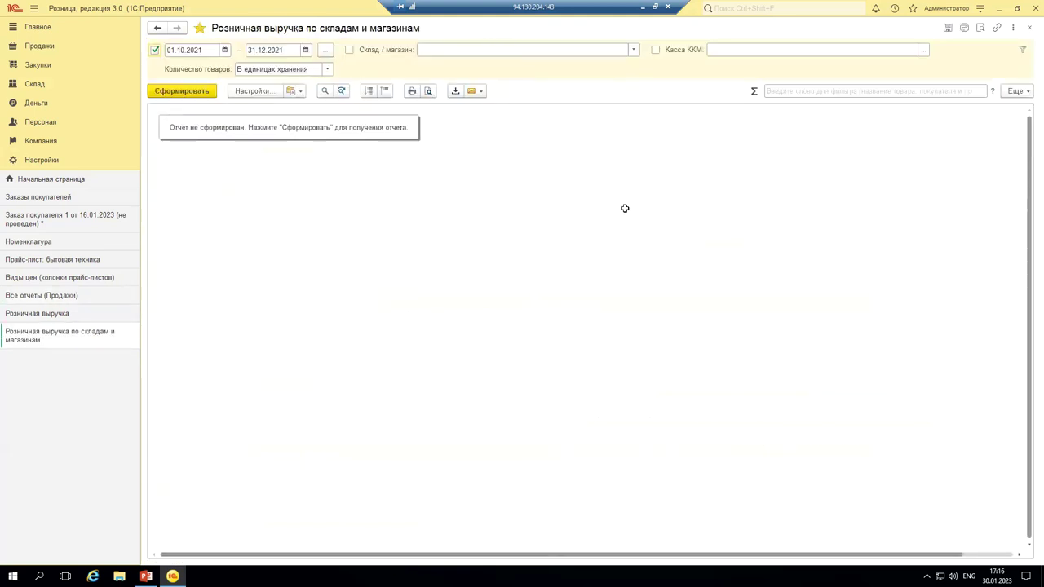
left_click(181, 91)
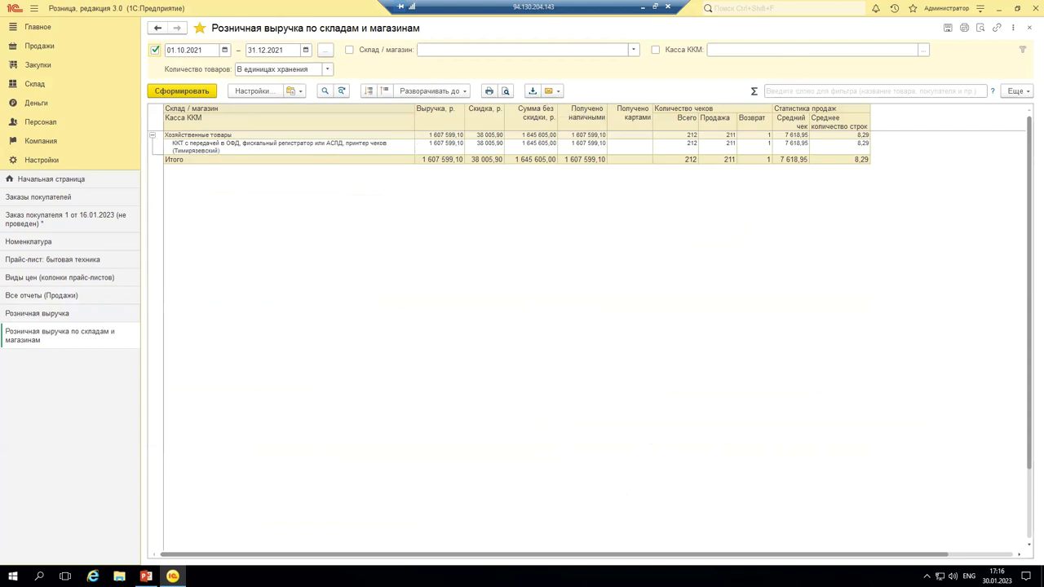
left_click(1027, 30)
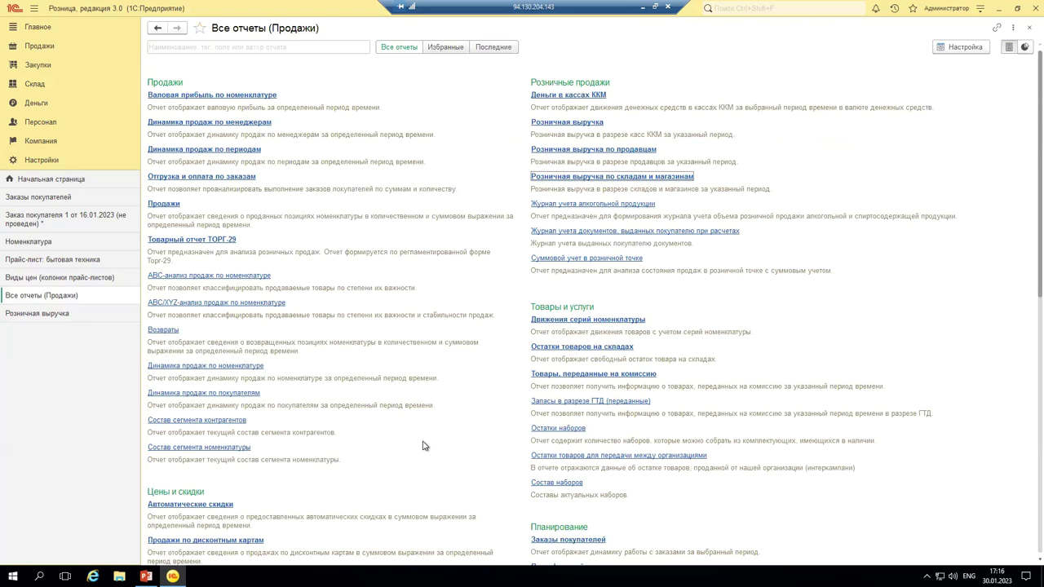
- Check the Помощник настройки РМК slide in PowerPoint, and back in 1С open the cashier workplace settings from РМК и подключаемое оборудование
left_click(146, 577)
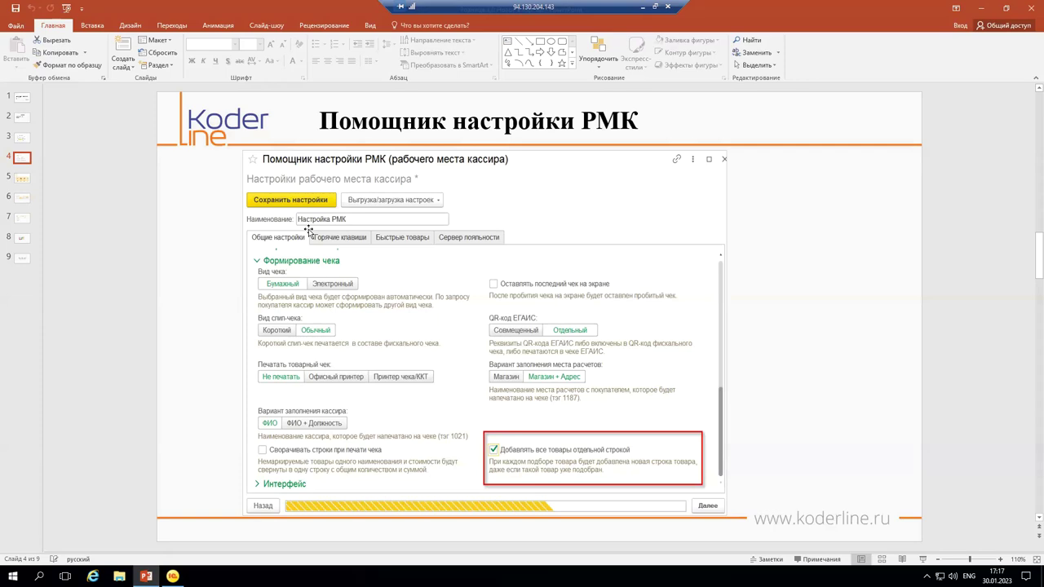
left_click(172, 577)
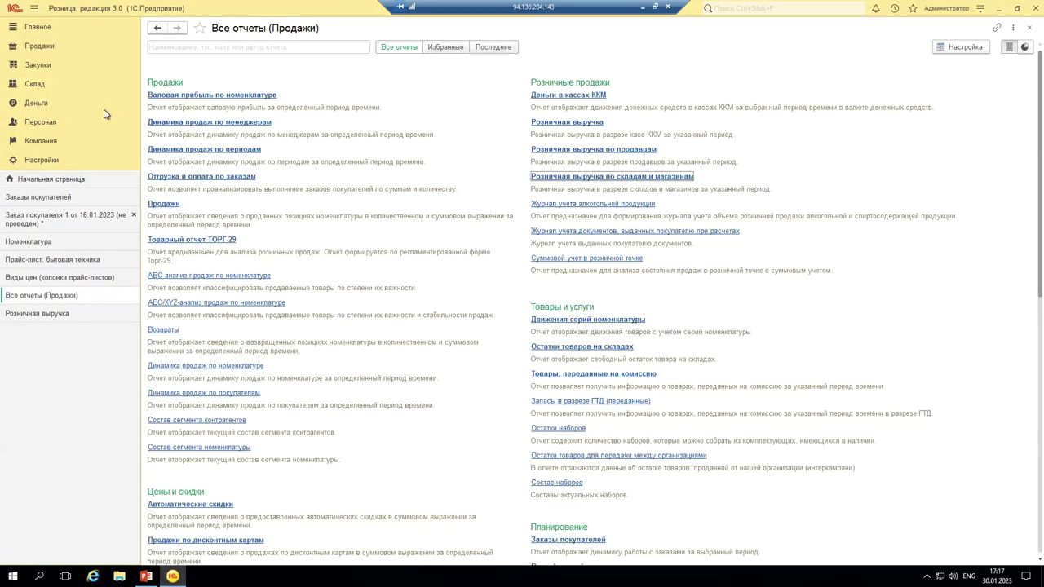
left_click(43, 49)
left_click(50, 163)
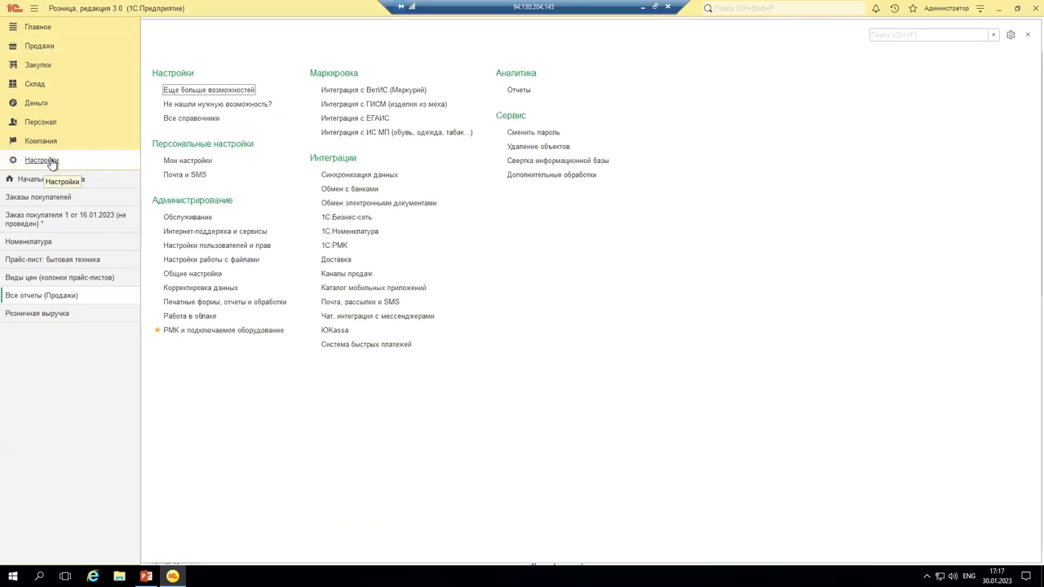
left_click(220, 330)
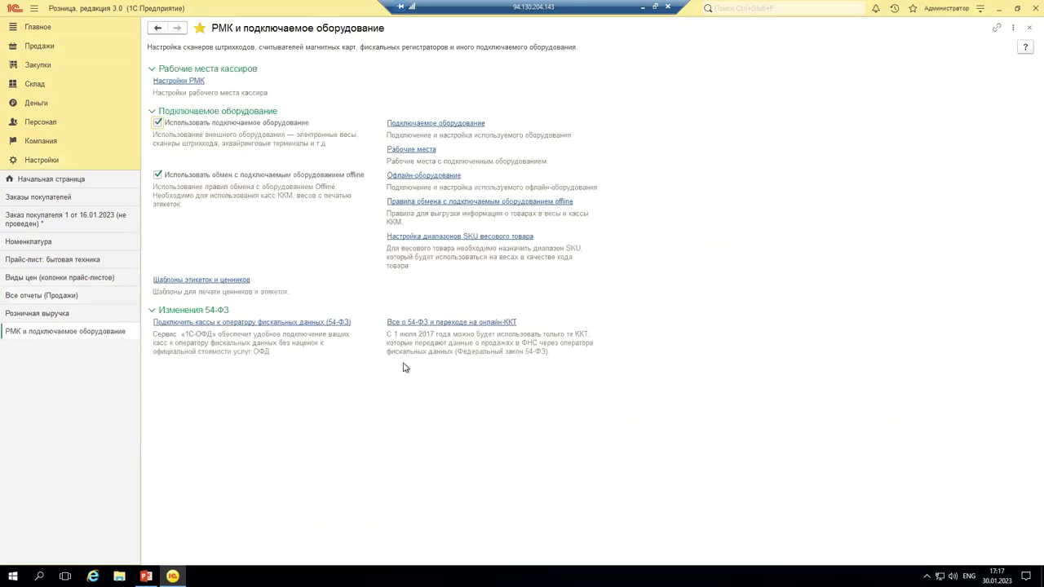
left_click(184, 83)
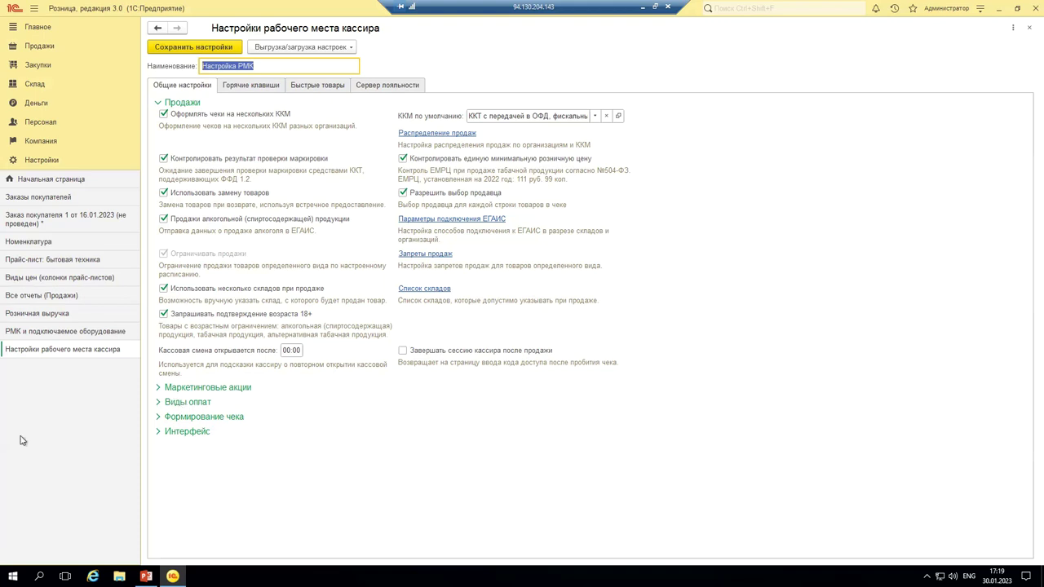
- Examine the Интерфейс settings of the cashier workplace and open the list of available Палитра товаров РМК entries
left_click(155, 397)
left_click(160, 434)
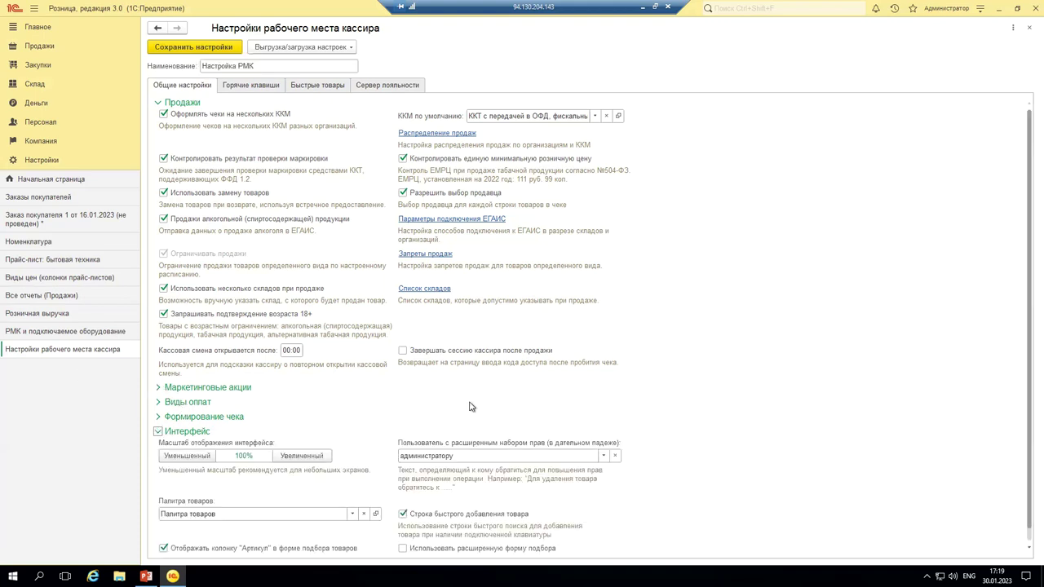
scroll(464, 390, "down", 1)
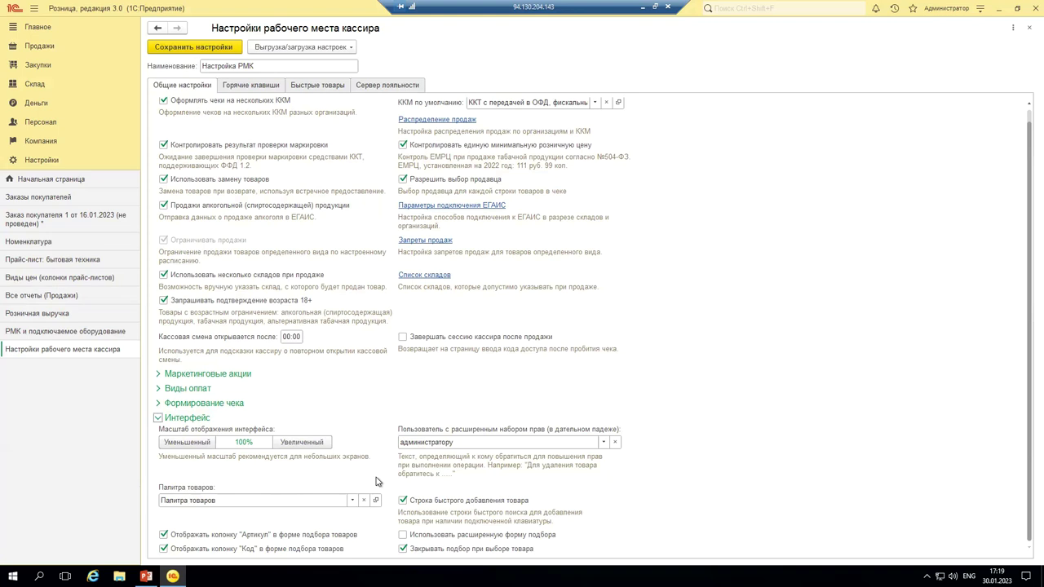
left_click(352, 502)
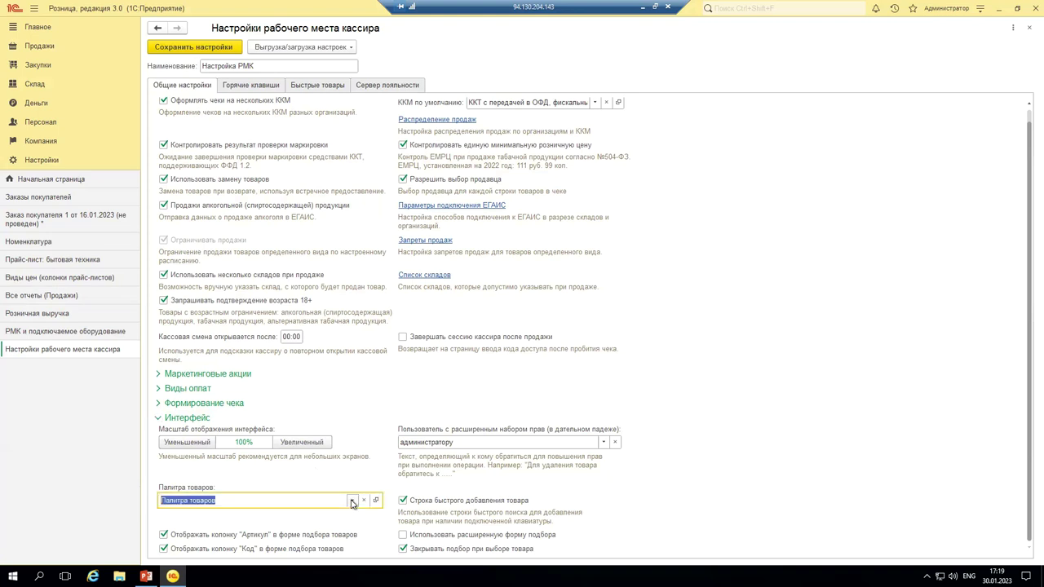
left_click(186, 539)
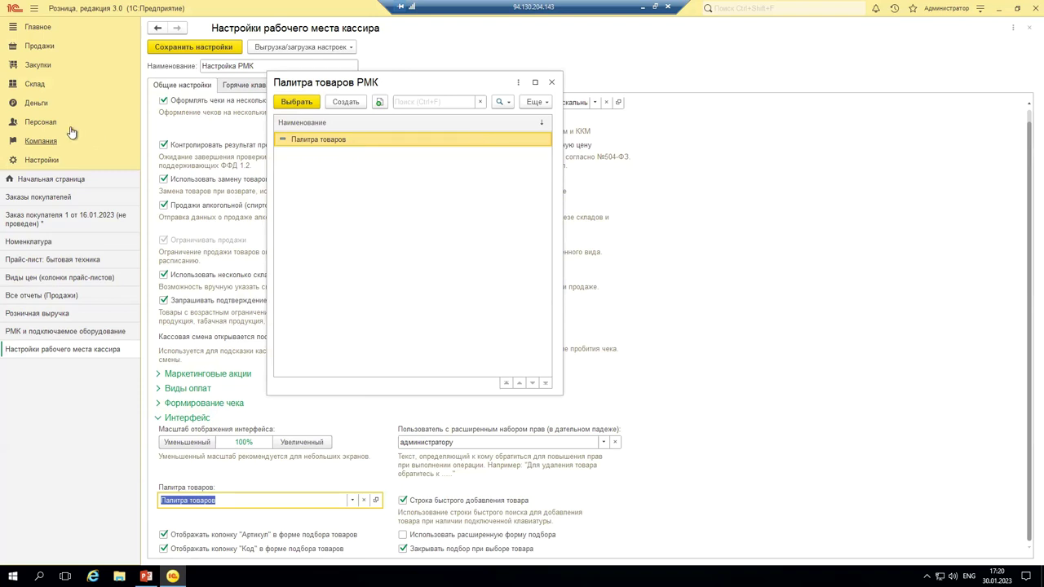
- Launch Рабочее место кассира (РМК) to reach the cashier's login form
left_click(42, 48)
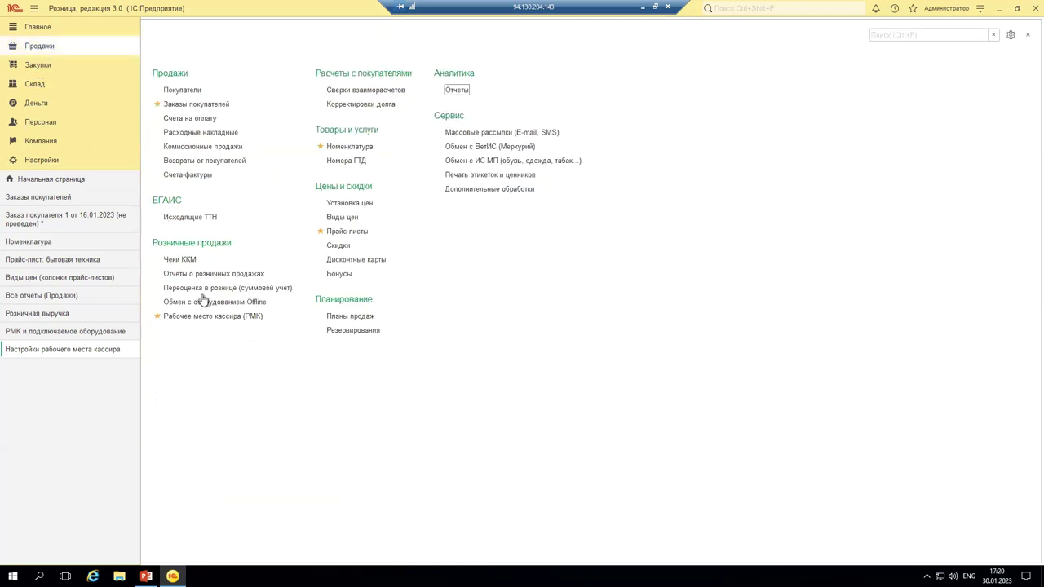
left_click(230, 318)
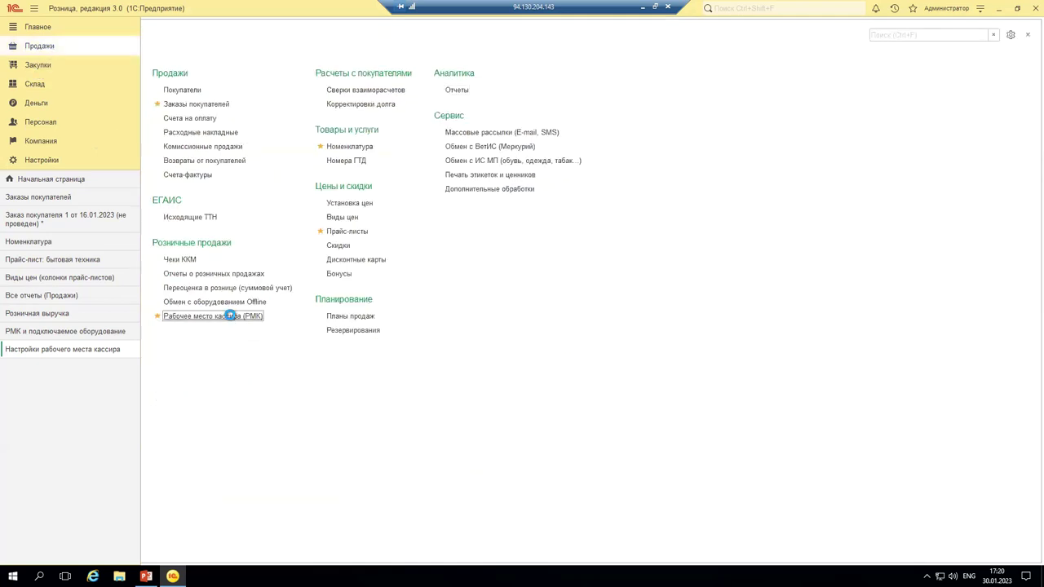
double_click(359, 140)
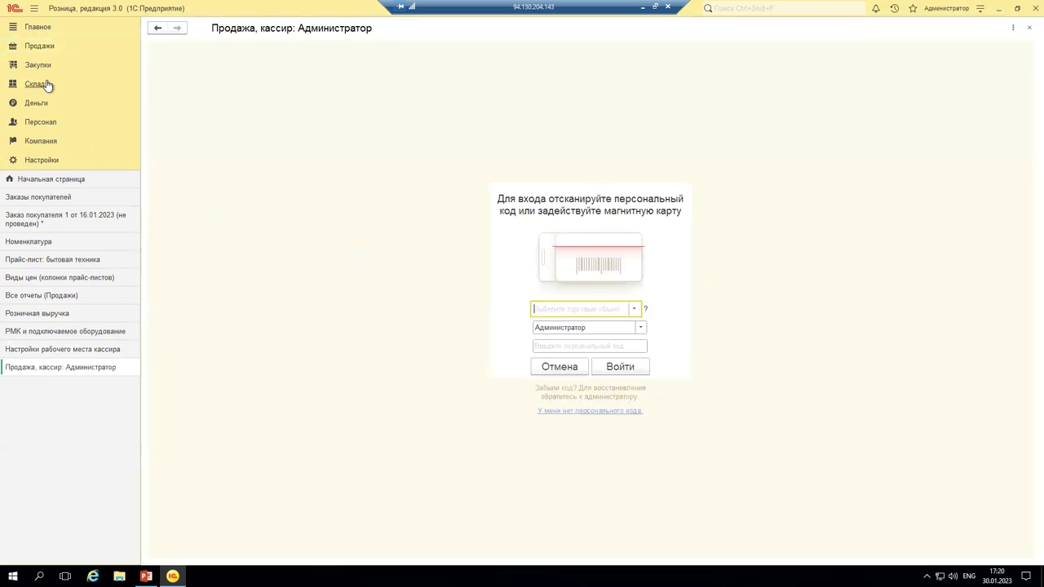
- Open the Администратор employee card from Сотрудники and select the barcode value under Штрихкод и номер карты
left_click(54, 144)
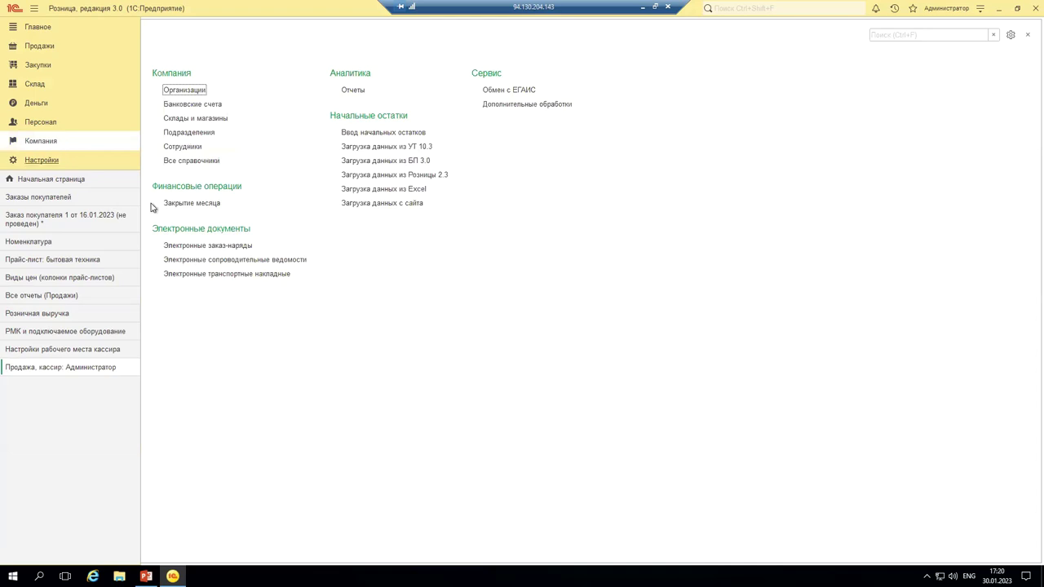
left_click(186, 148)
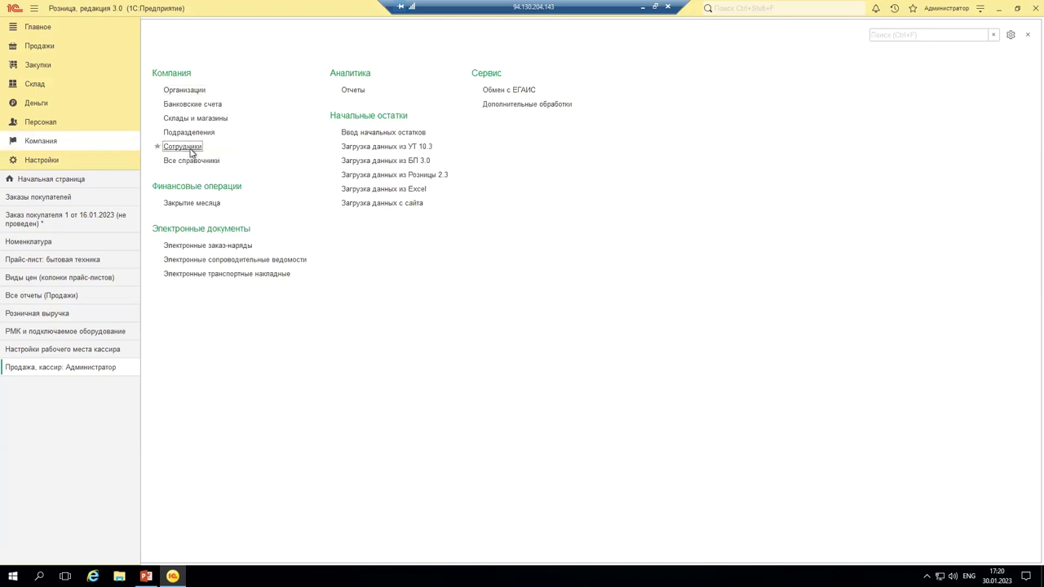
double_click(263, 183)
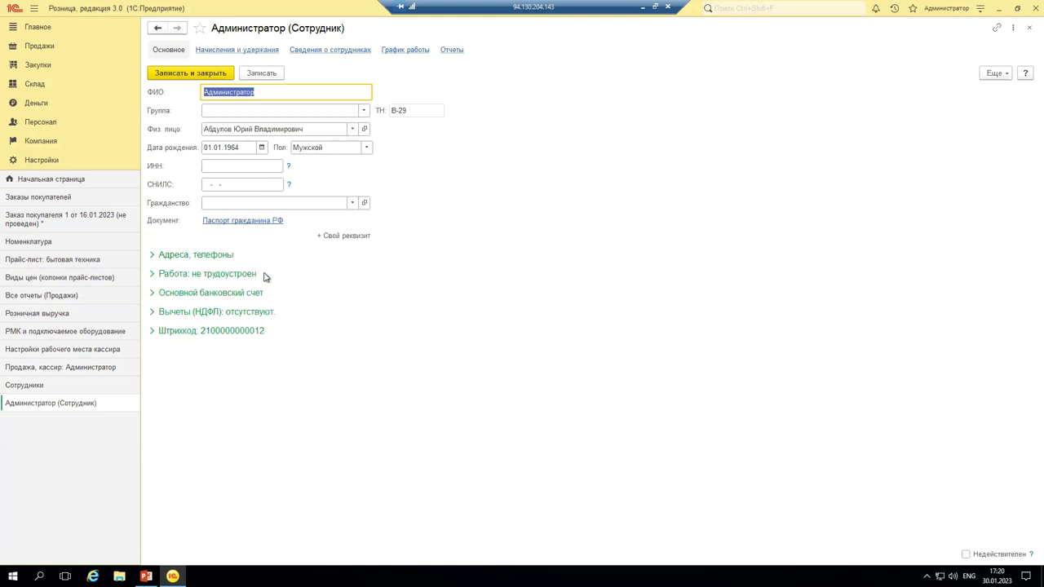
left_click(153, 333)
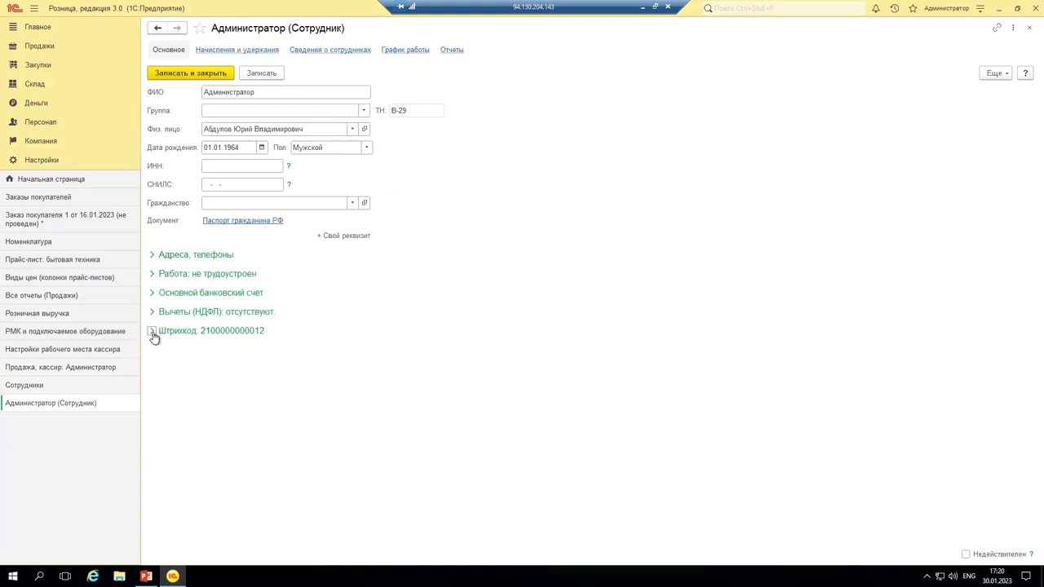
left_click(153, 333)
double_click(271, 343)
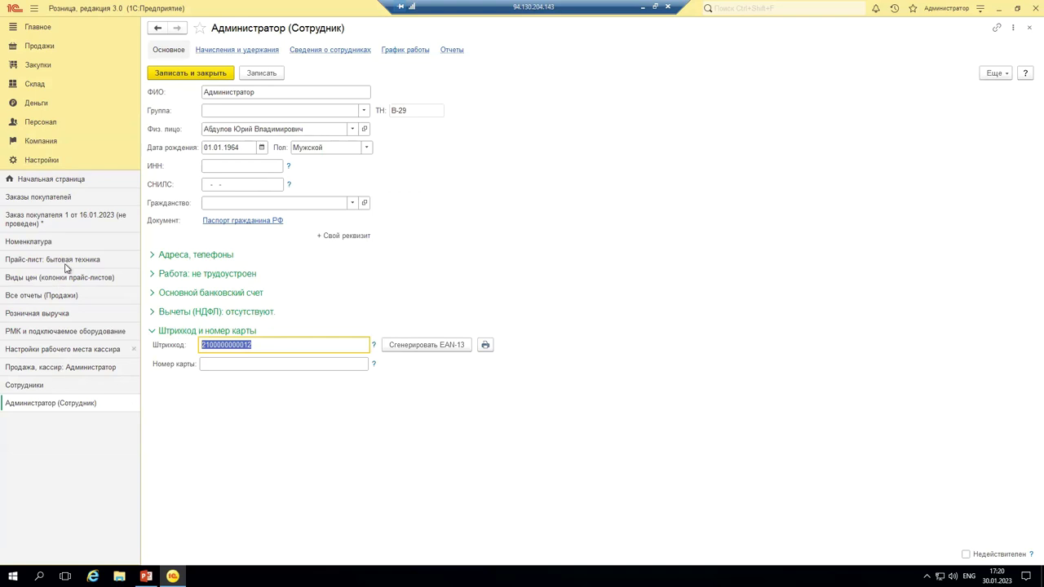
- Launch Рабочее место кассира (РМК), log in to Тимирязевский as Администратор with the personal code, and close the expired cash shift
left_click(44, 47)
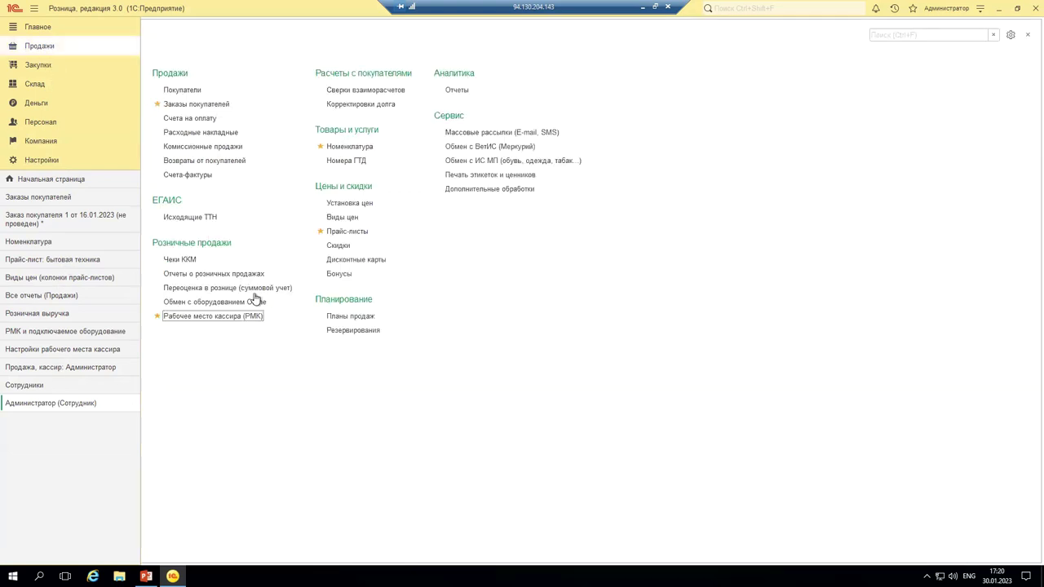
left_click(235, 322)
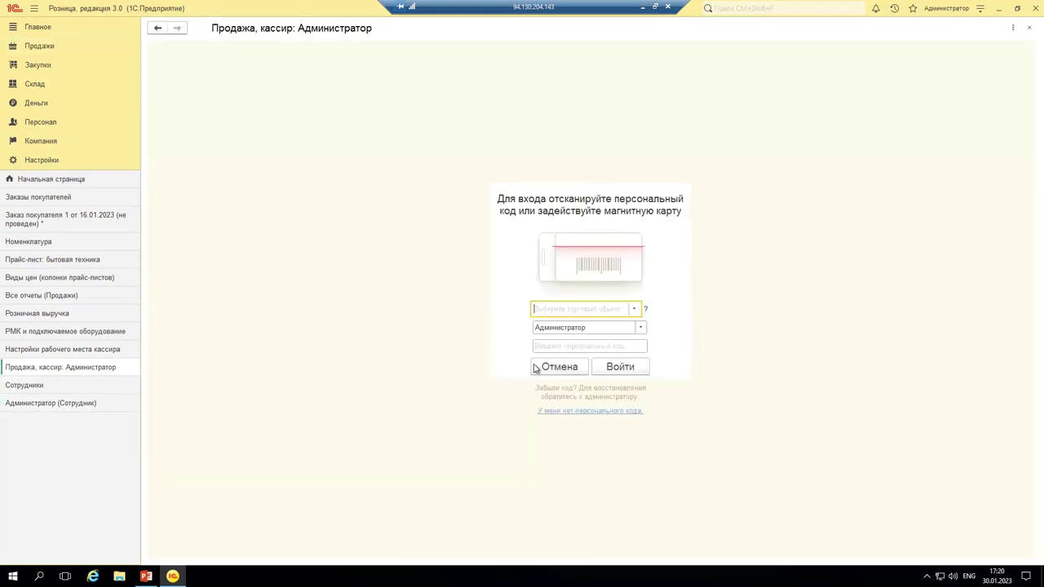
left_click(633, 309)
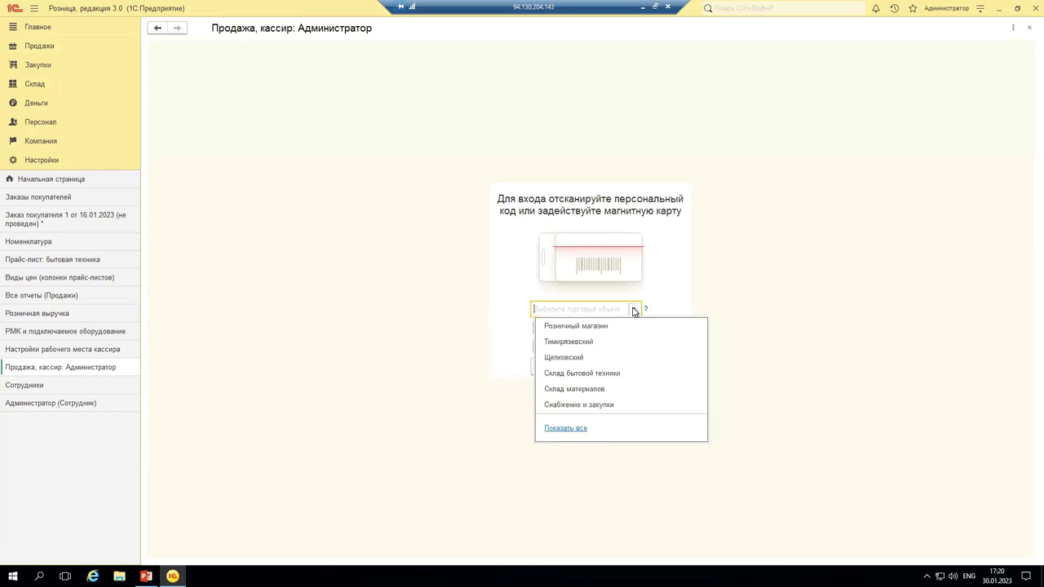
left_click(601, 342)
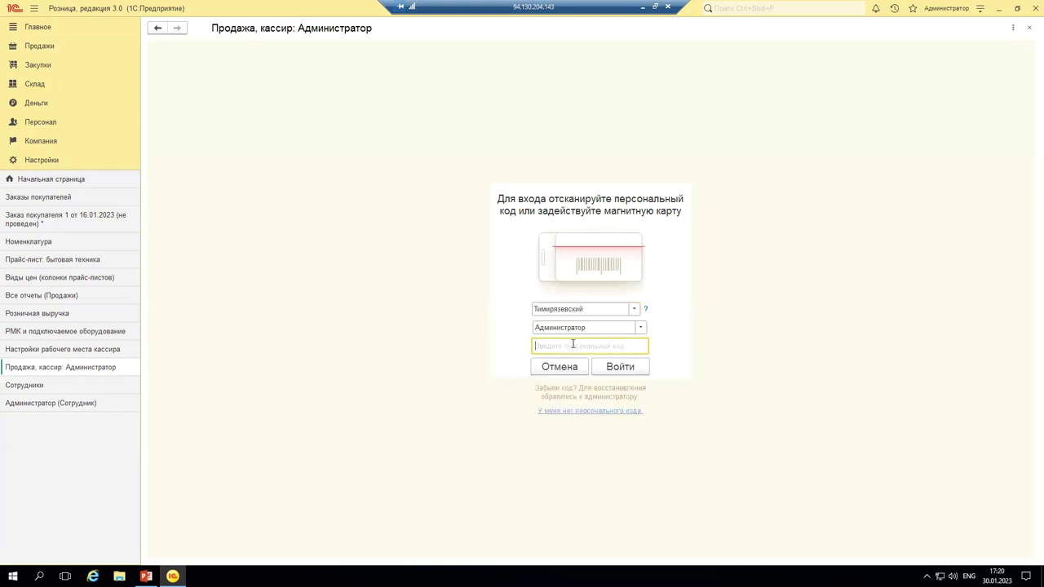
key("ctrl+v")
left_click(618, 371)
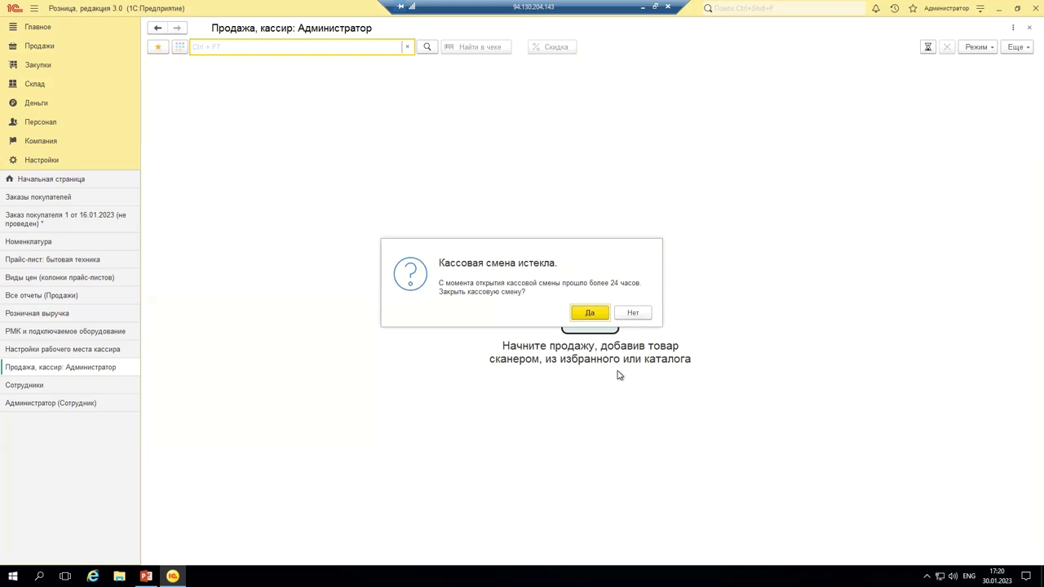
left_click(590, 312)
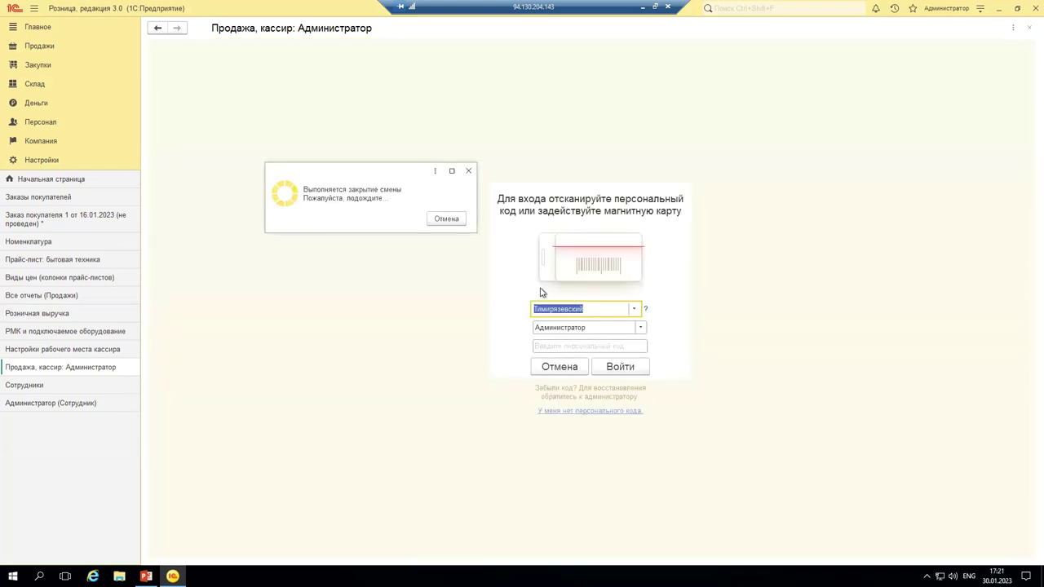
- Log in to the cashier workplace again with the personal code and open a new cash shift, including on the device
left_click(580, 346)
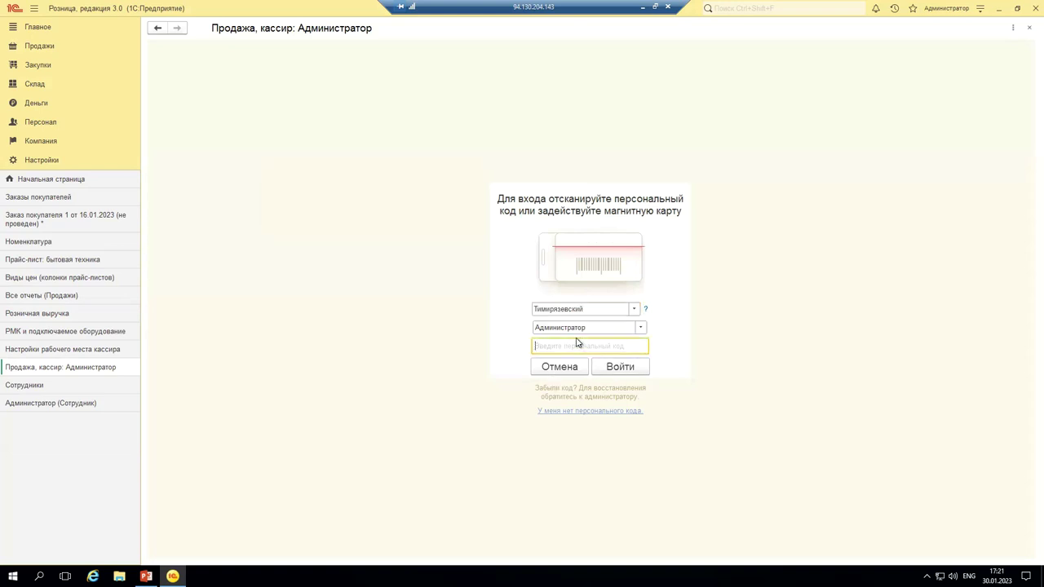
key("ctrl+v")
left_click(621, 366)
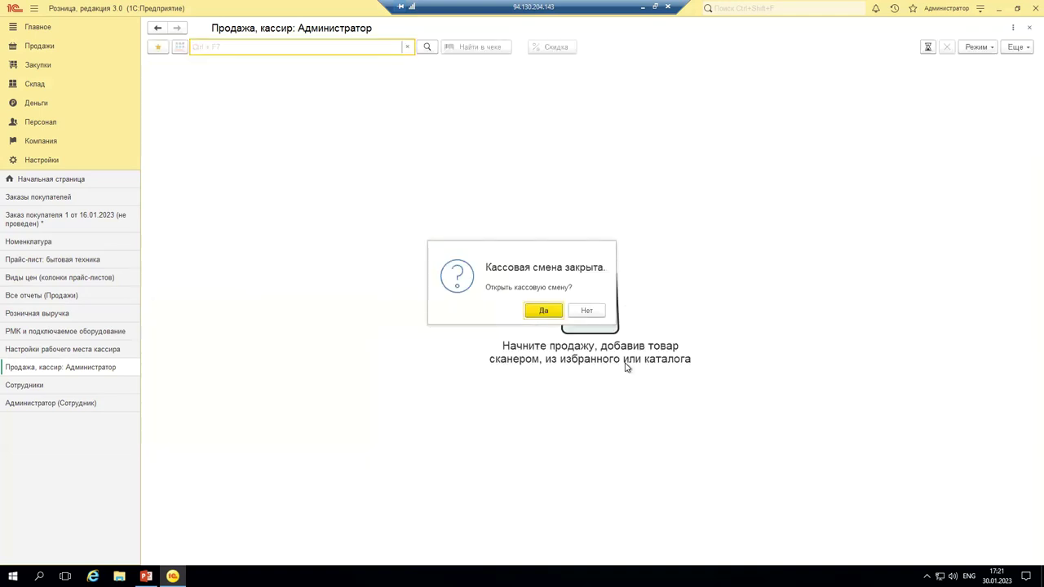
left_click(548, 311)
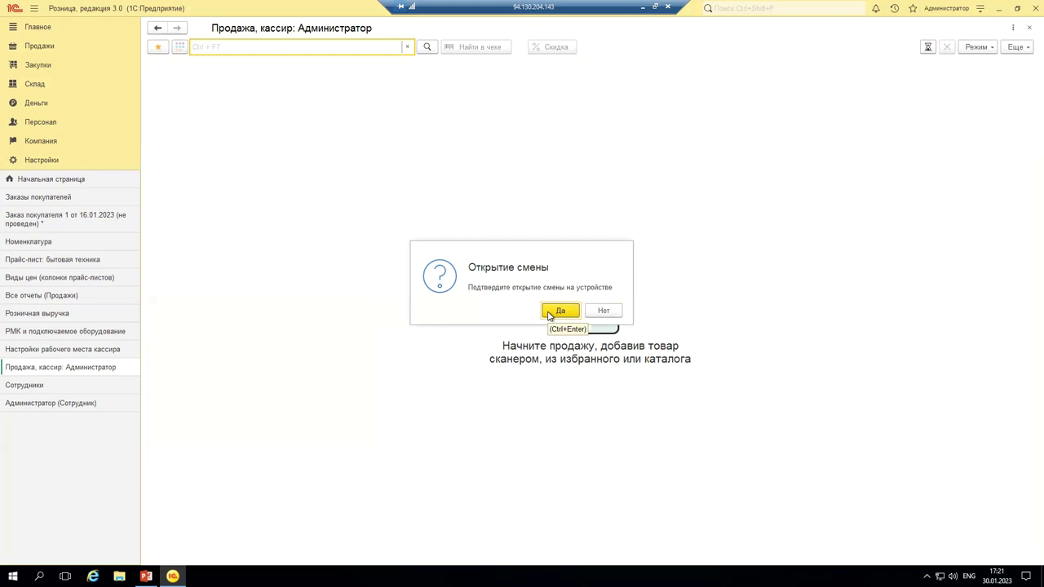
left_click(550, 314)
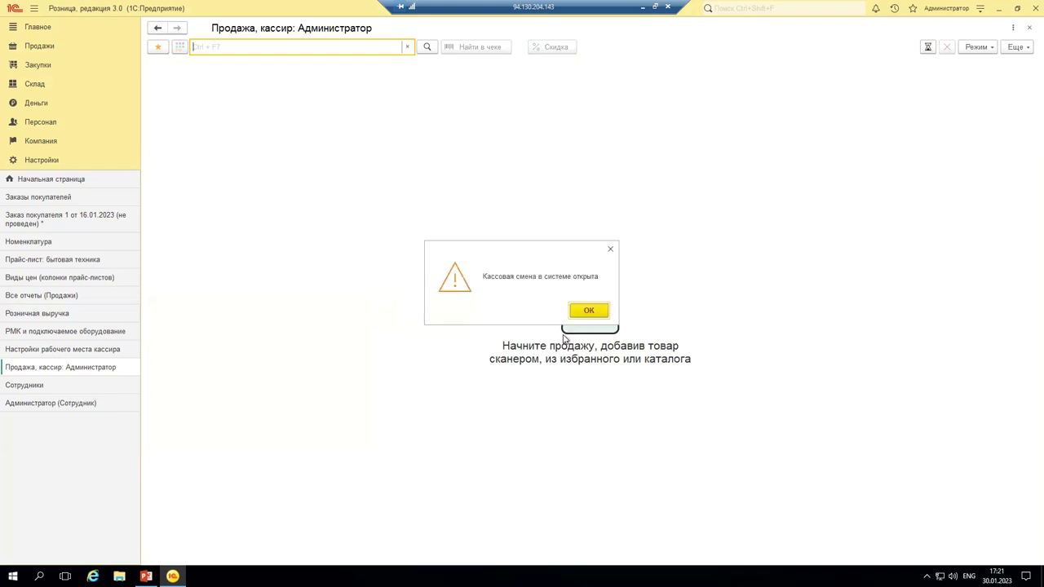
left_click(589, 312)
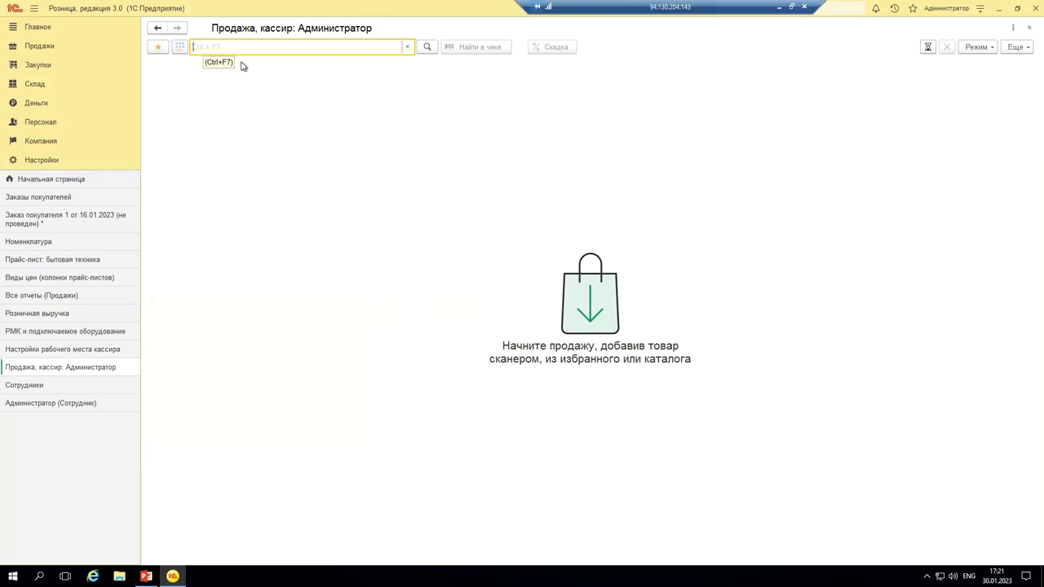
- Add Пластик ПВХ (1500x2000 Вишня) to the receipt from the product catalogue and expand the Избранное goods
left_click(426, 48)
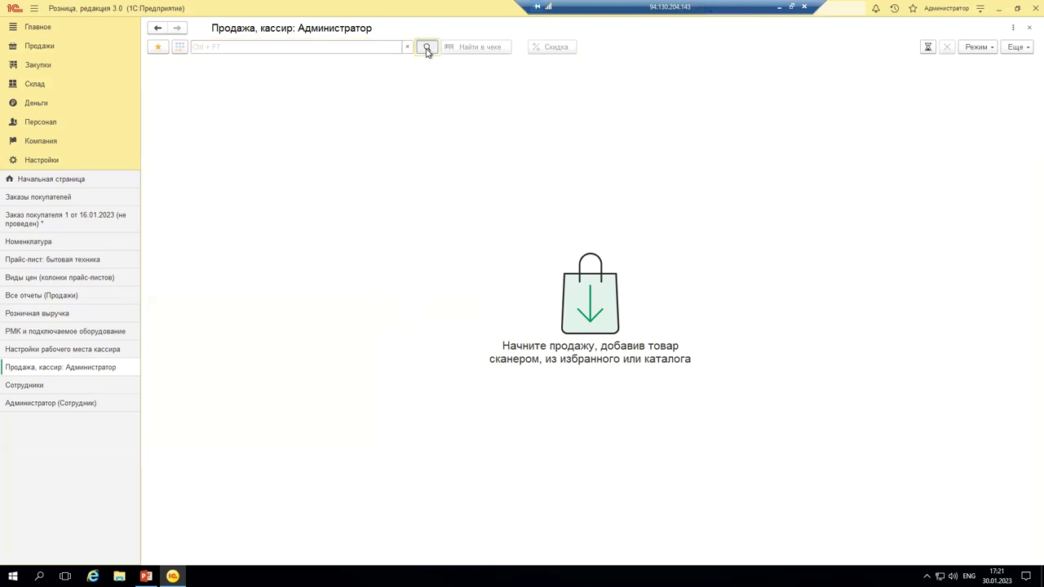
left_click(233, 213)
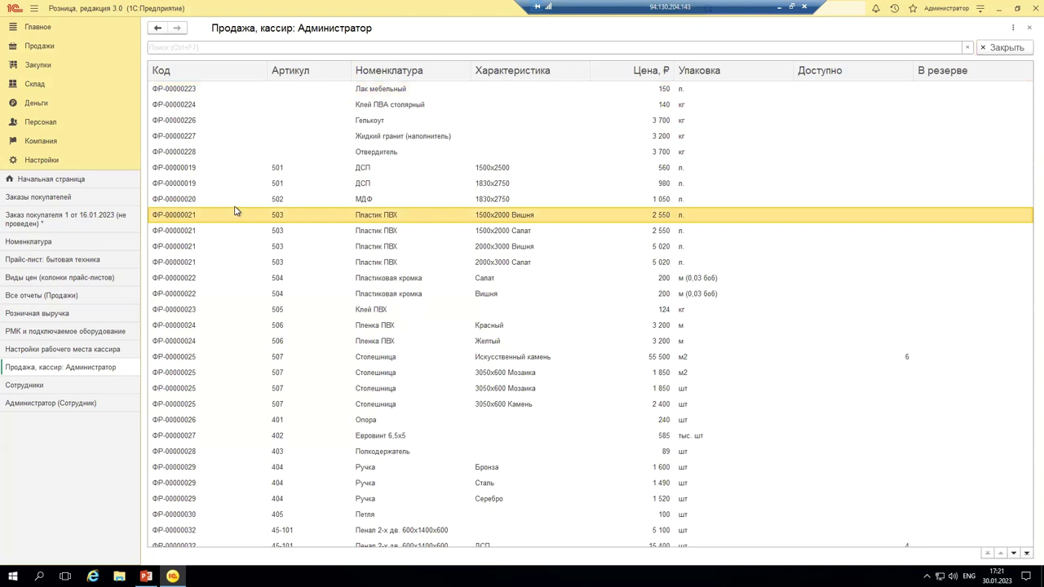
double_click(232, 221)
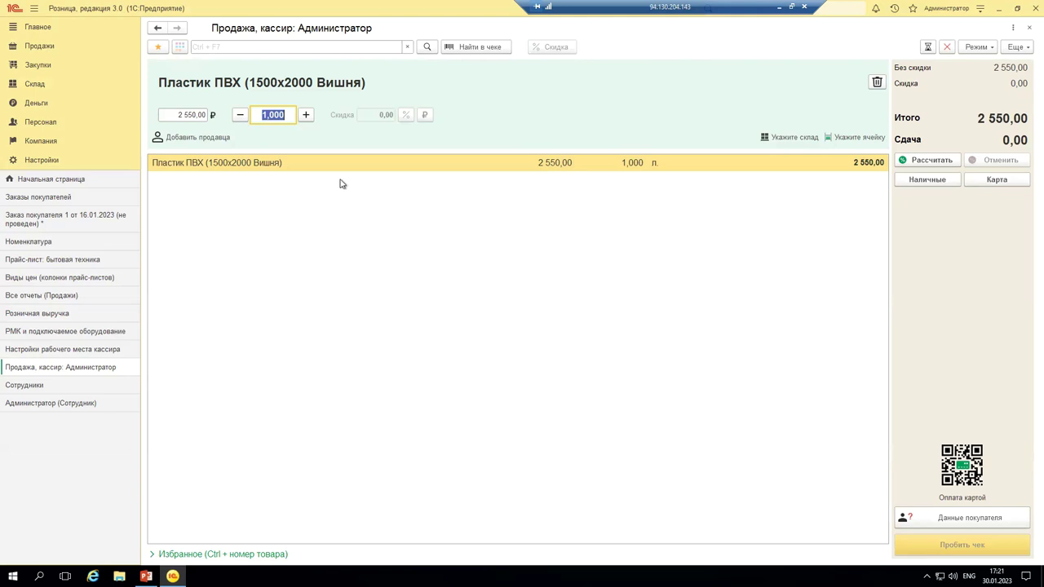
left_click(153, 555)
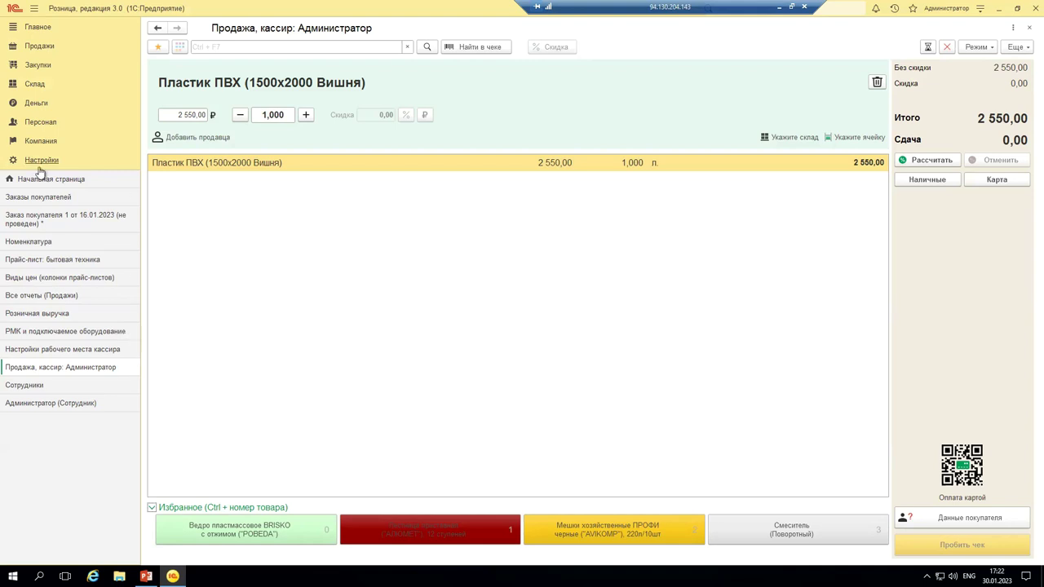
- In the cashier workplace settings, add the Комплексное обслуживание service from the Работы и услуги group to Быстрые товары and save the settings
left_click(88, 350)
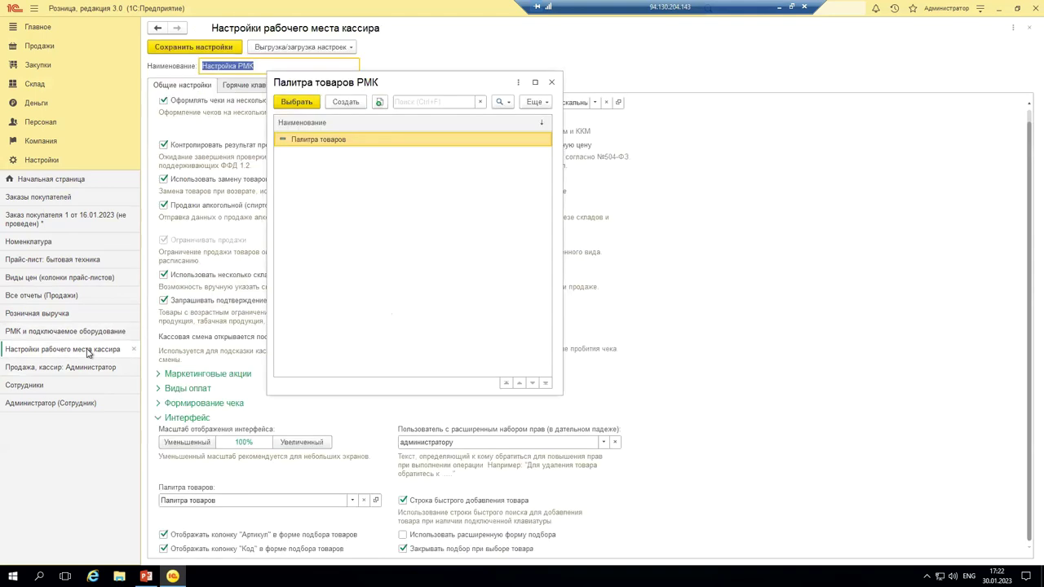
left_click(551, 82)
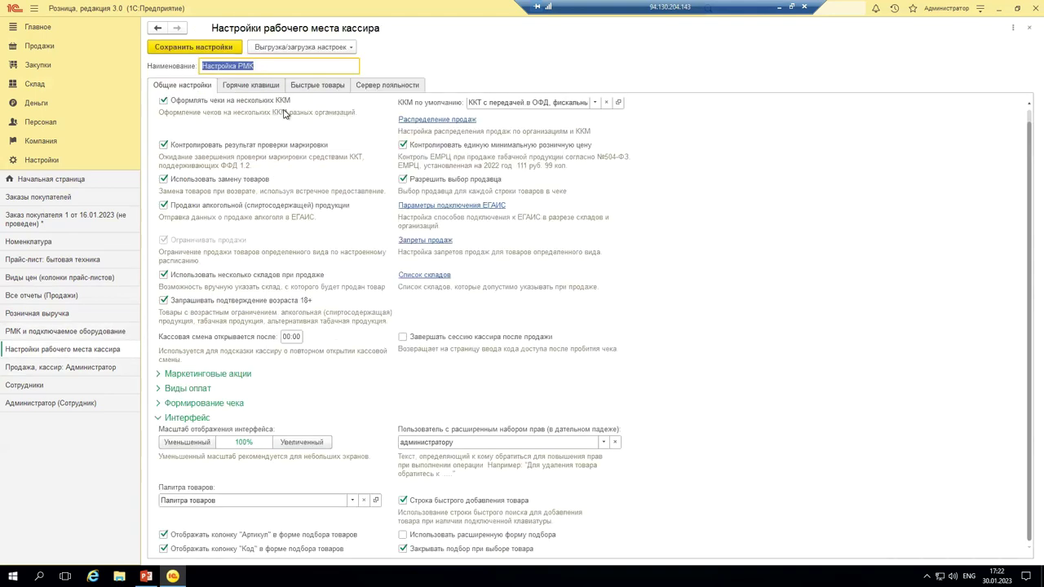
left_click(250, 86)
left_click(318, 87)
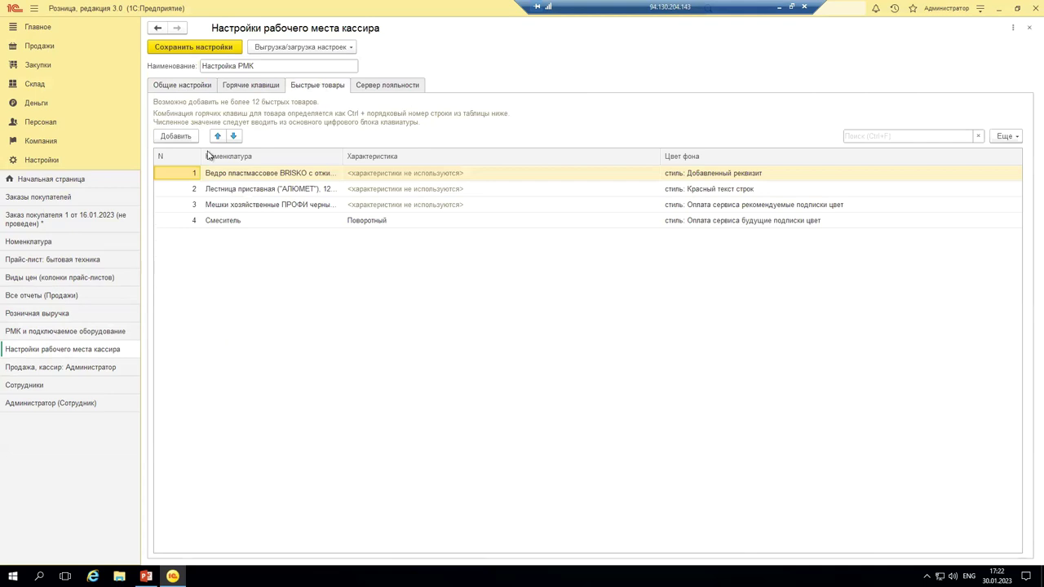
left_click(181, 140)
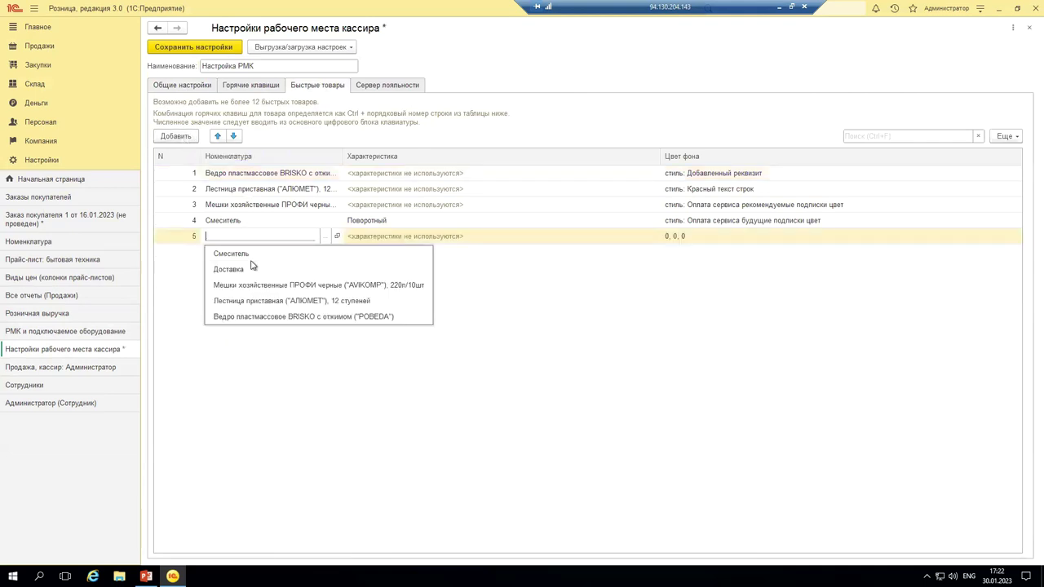
left_click(322, 237)
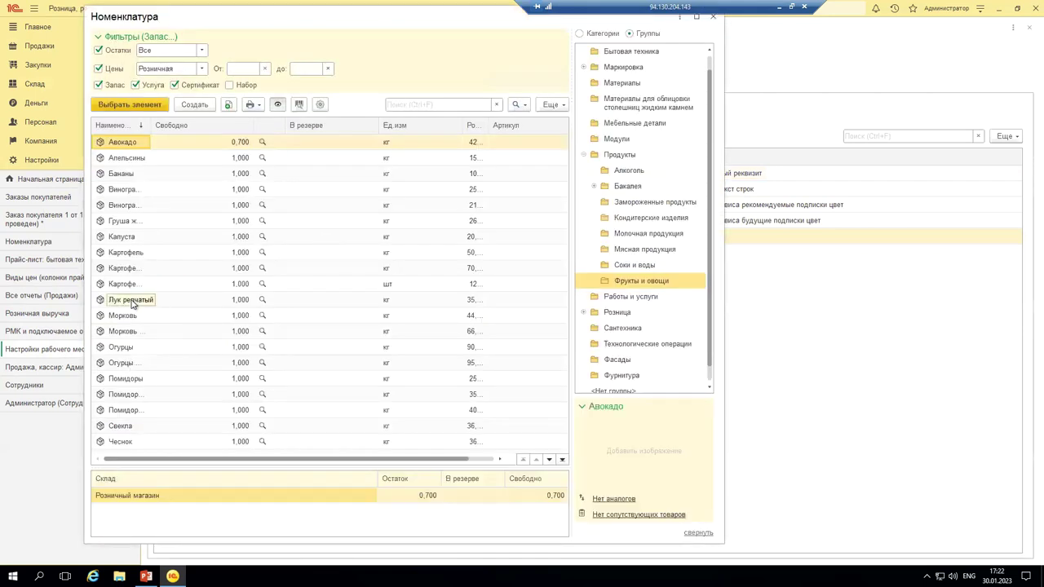
scroll(129, 336, "down", 2)
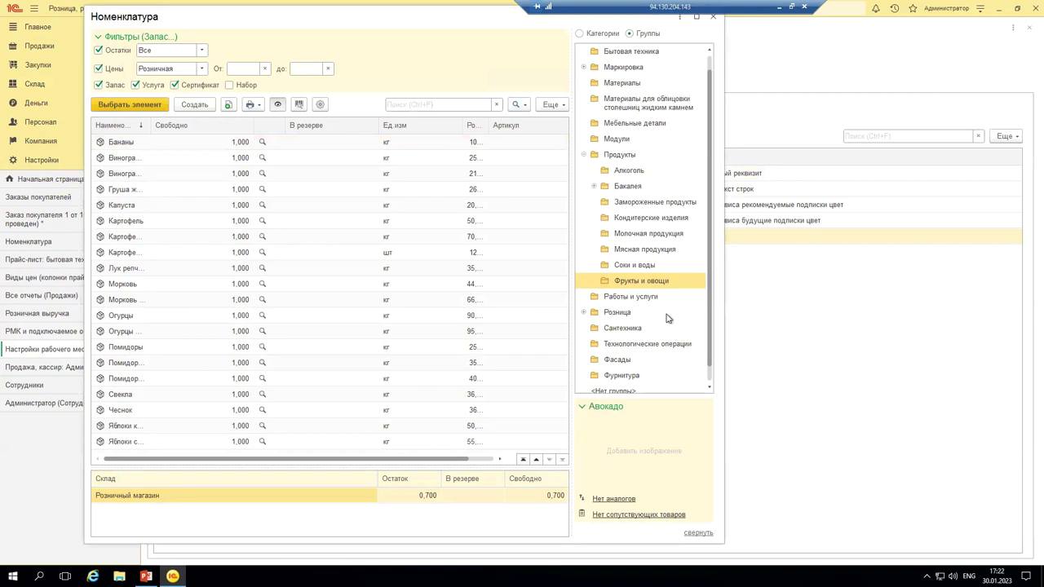
left_click(603, 300)
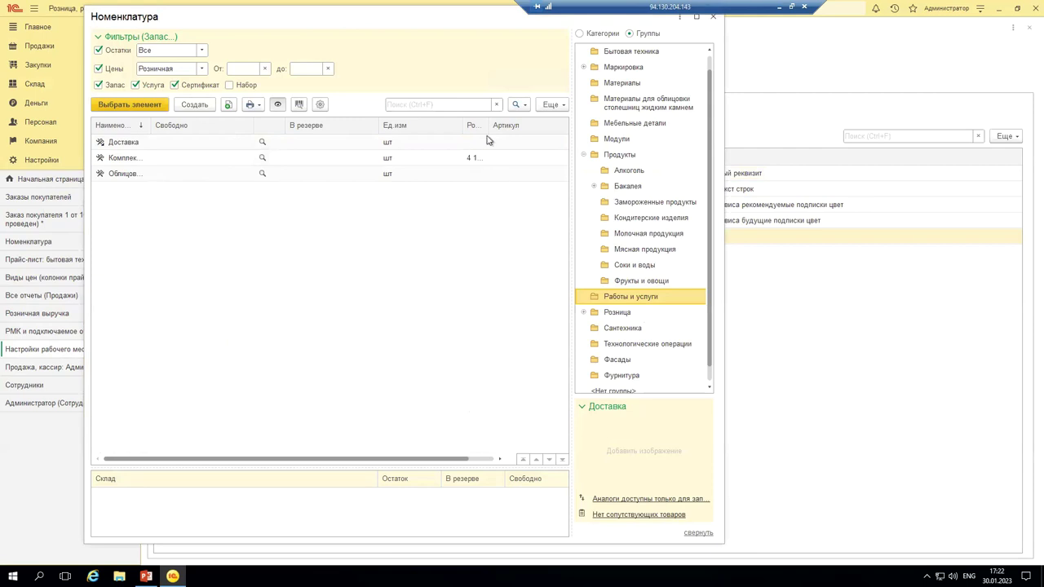
left_click_drag(489, 122, 522, 125)
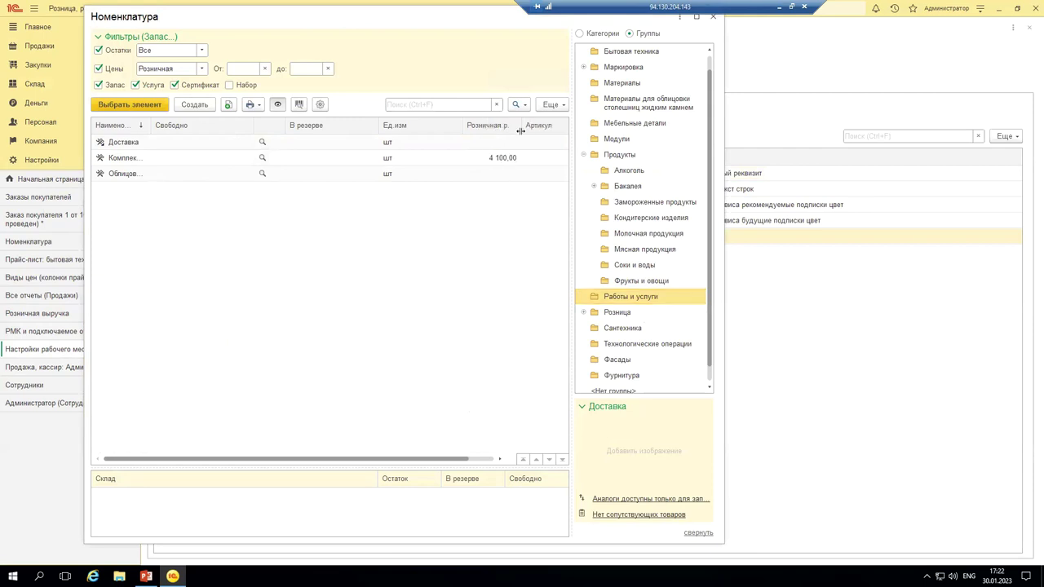
left_click(130, 162)
double_click(130, 162)
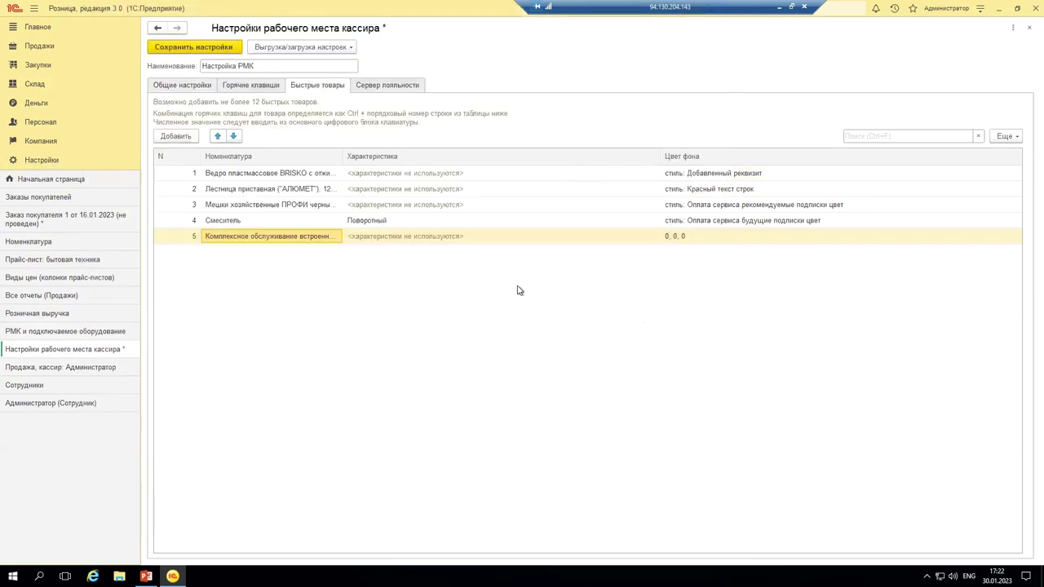
left_click(210, 49)
- Return to the sale and add the BRISKO bucket, the АЛЮМЕТ ladder and the AVIKOMP bags to the receipt from Избранное
left_click(54, 368)
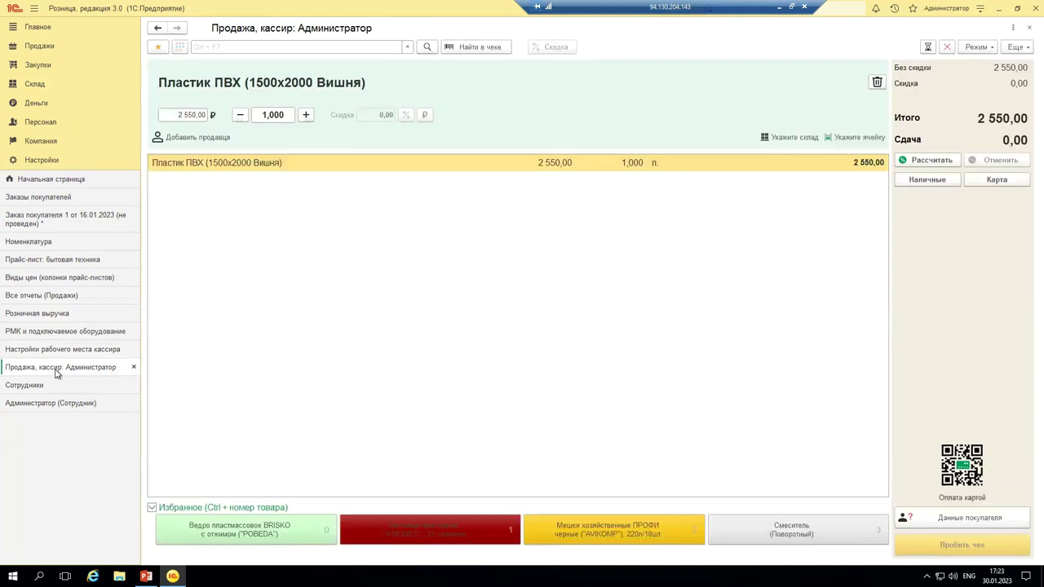
left_click(151, 507)
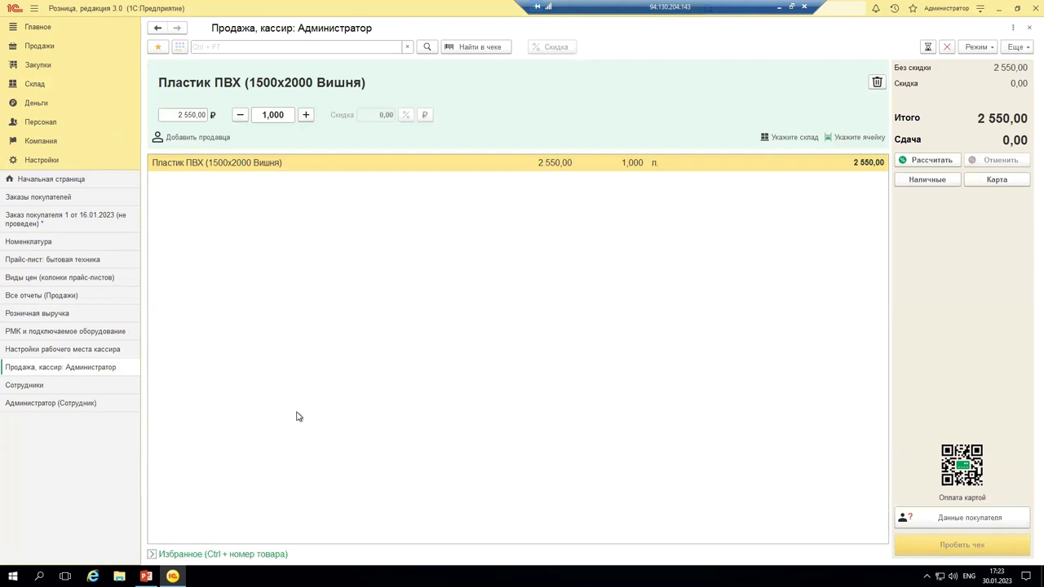
left_click(152, 554)
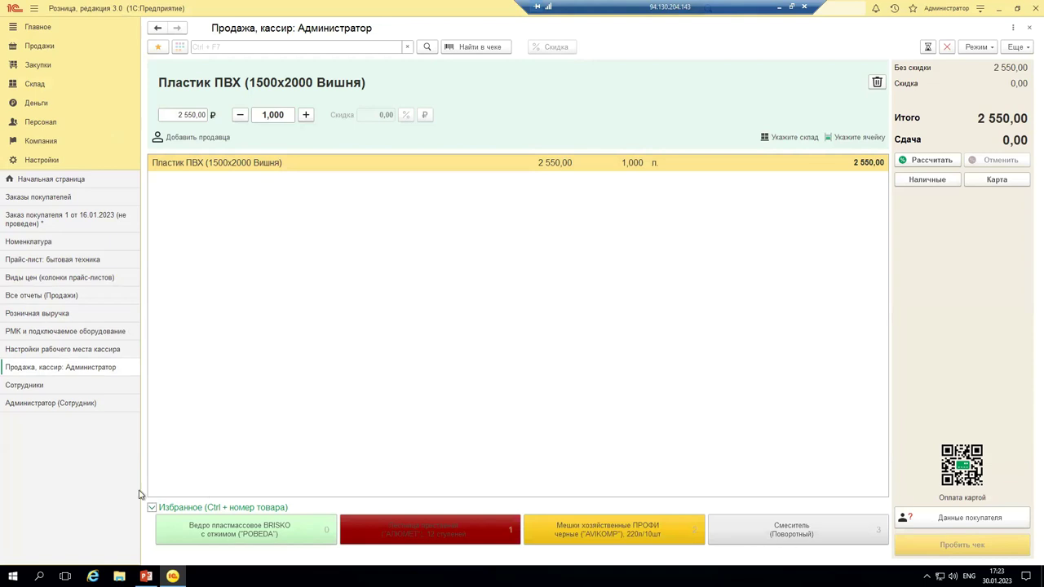
left_click(188, 529)
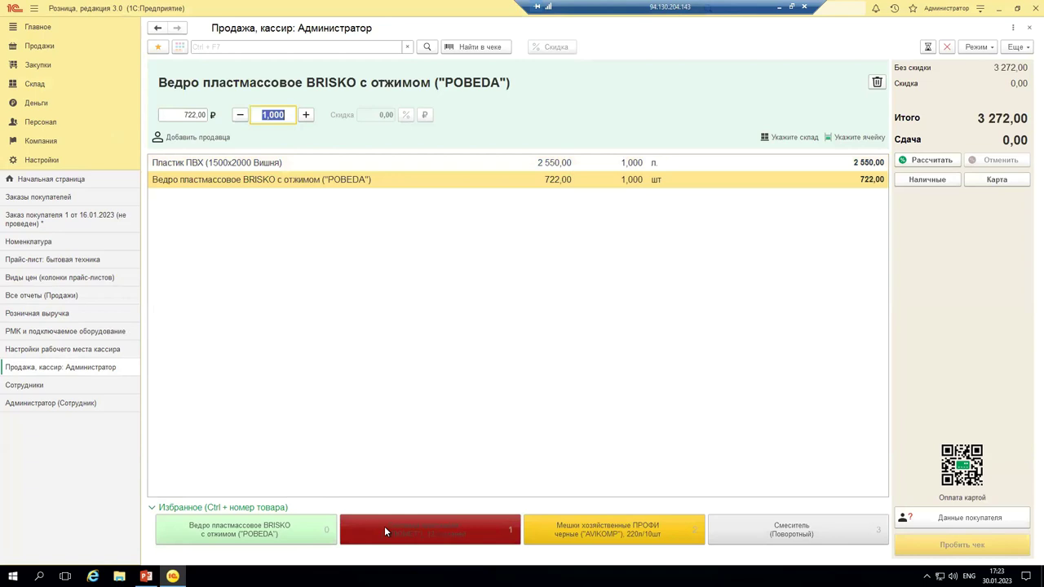
left_click(381, 526)
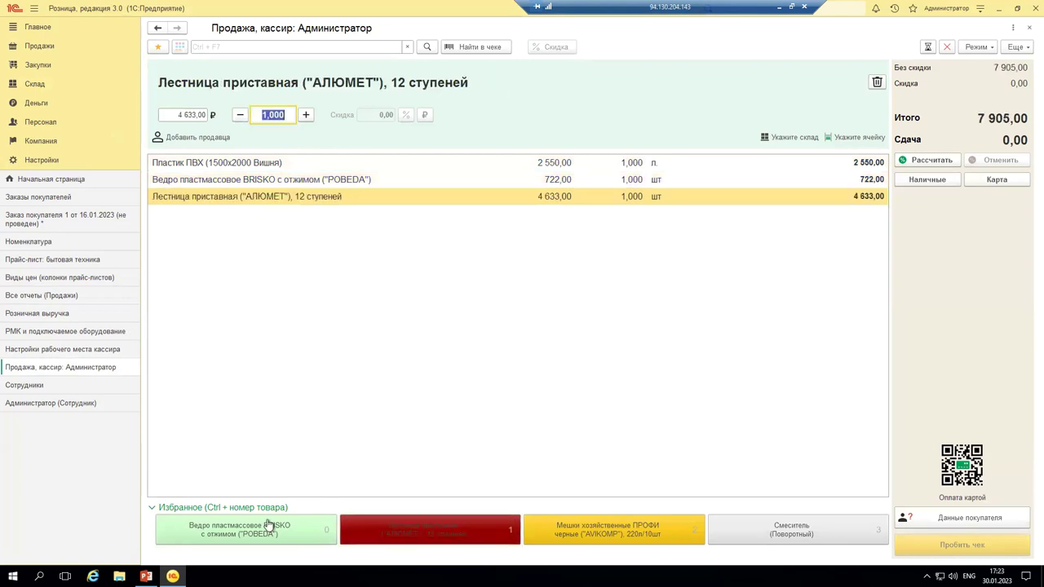
left_click(594, 527)
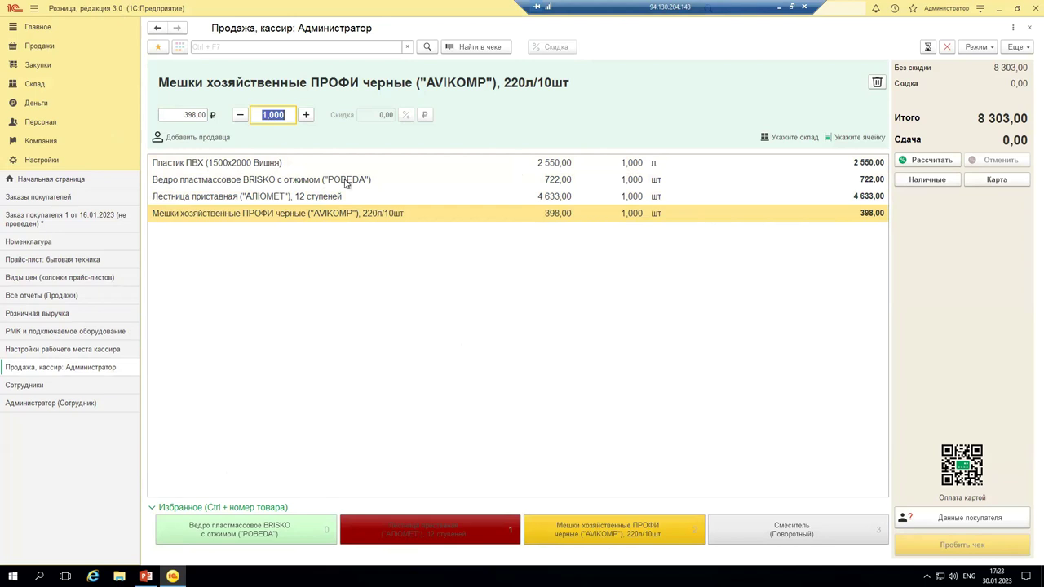
- Check the Интерфейс options under Общие настройки of the cashier workplace, and return to the sale's quick product search
left_click(53, 331)
left_click(178, 80)
left_click(172, 87)
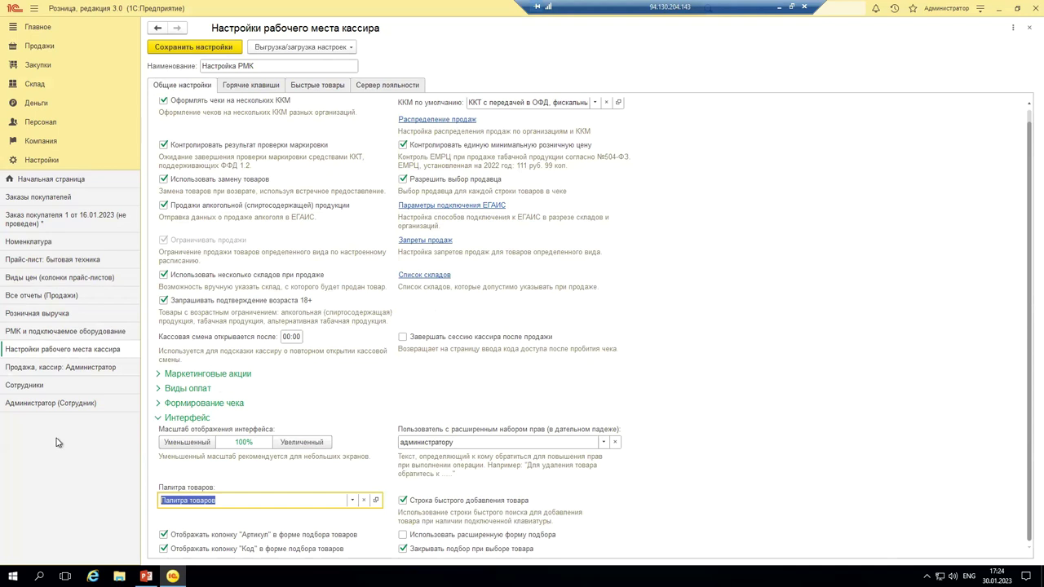
left_click(50, 366)
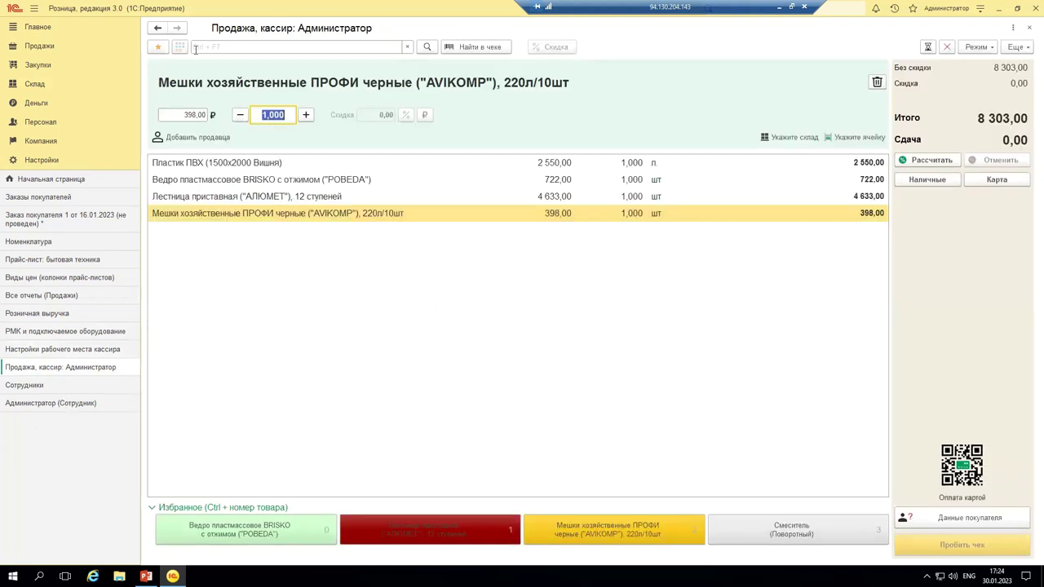
left_click(204, 48)
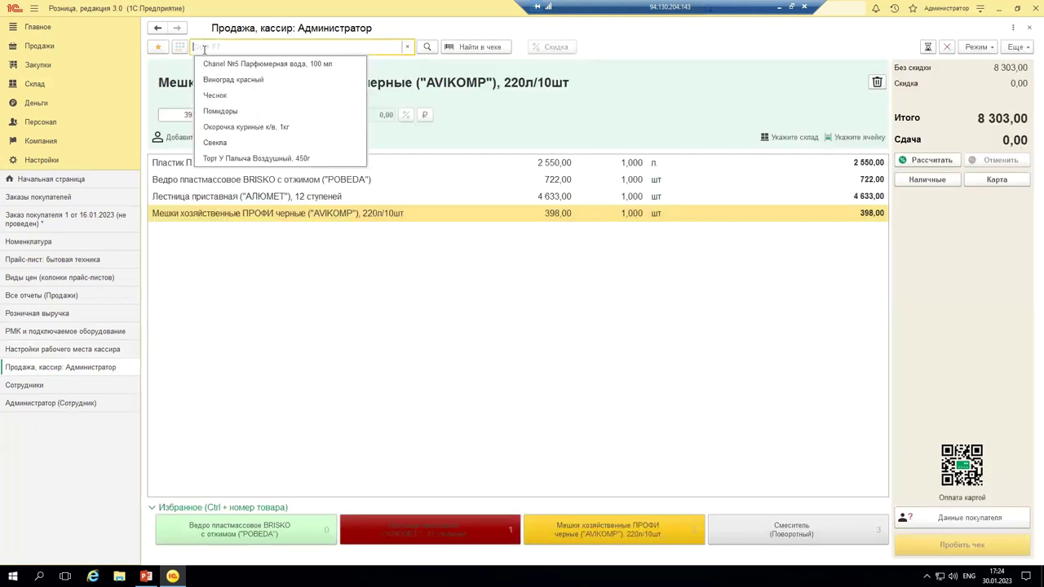
type("gghh")
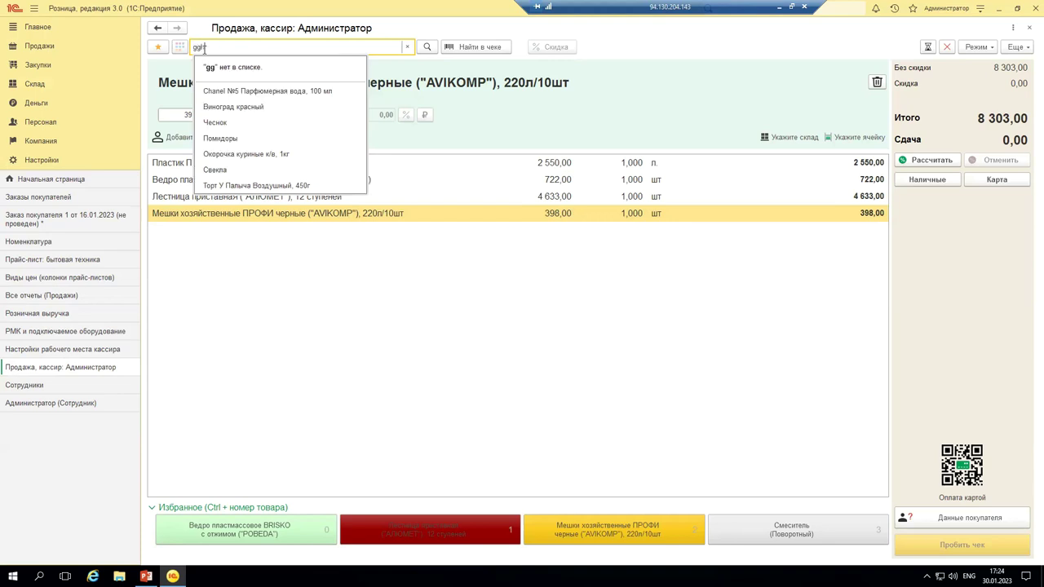
key("BackSpace")
key("BackSpace")
key("BackSpace")
key("BackSpace")
type("uhe")
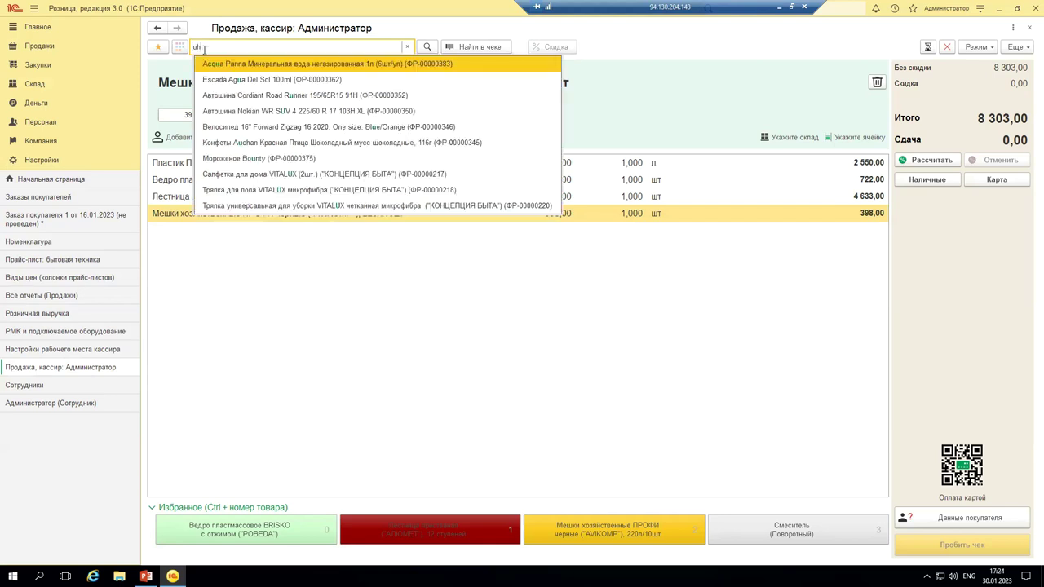
key("BackSpace")
key("BackSpace")
key("BackSpace")
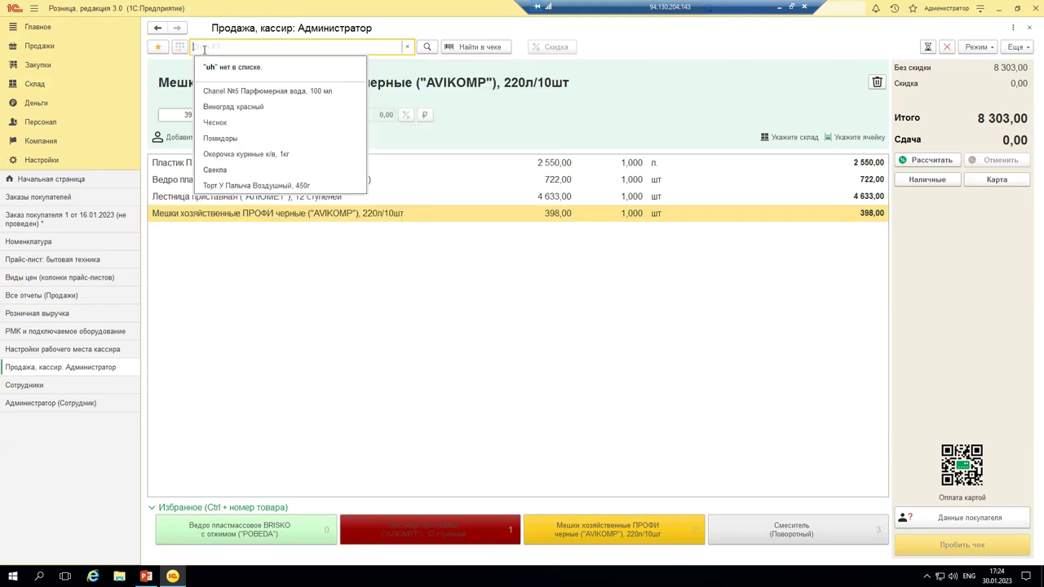
- Add Груша желтая to the receipt through the quick product search and collapse the Избранное goods
key("alt+shift")
type("грущ")
key("BackSpace")
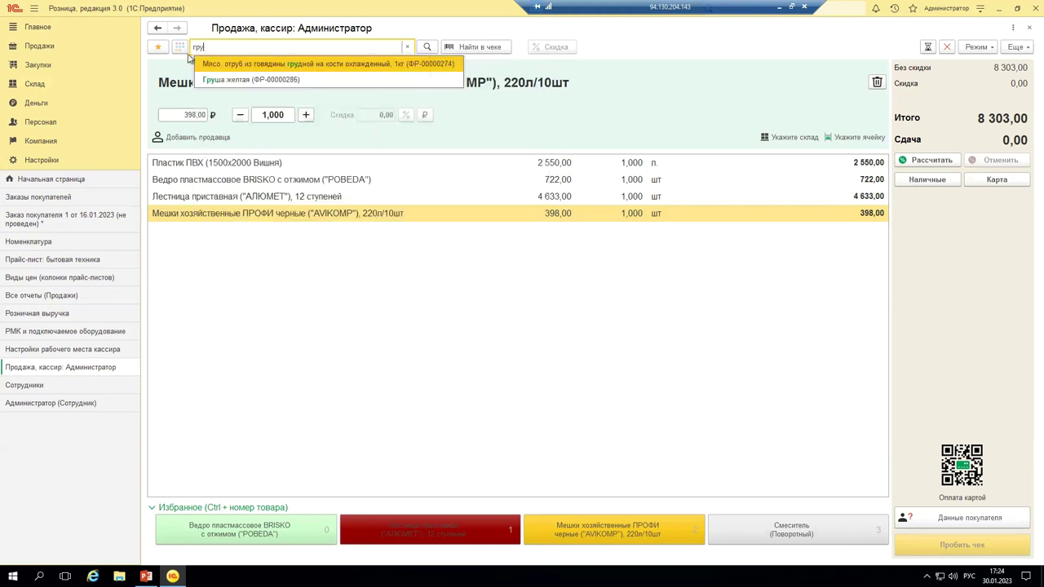
left_click(235, 82)
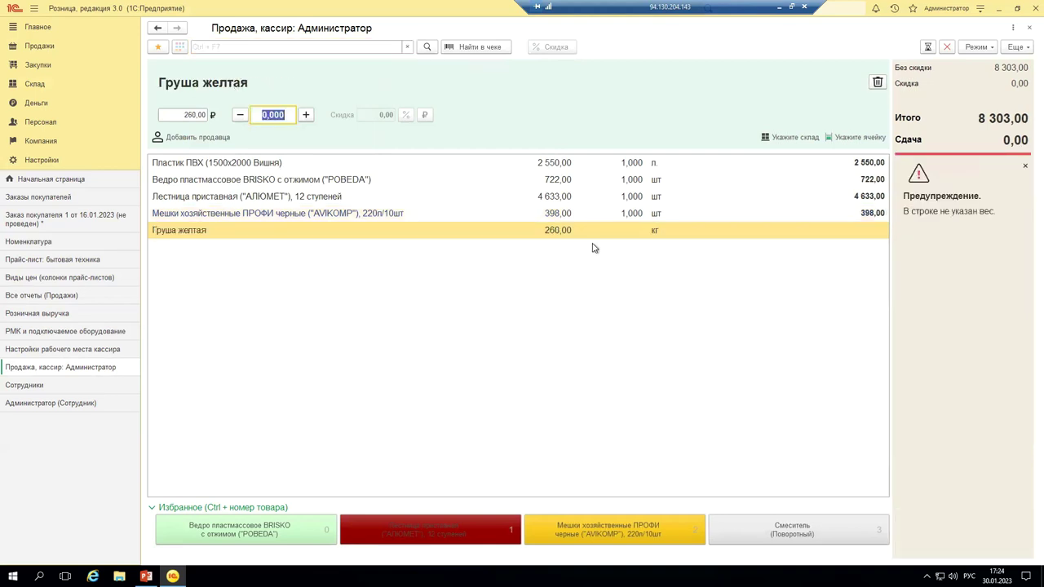
left_click(623, 234)
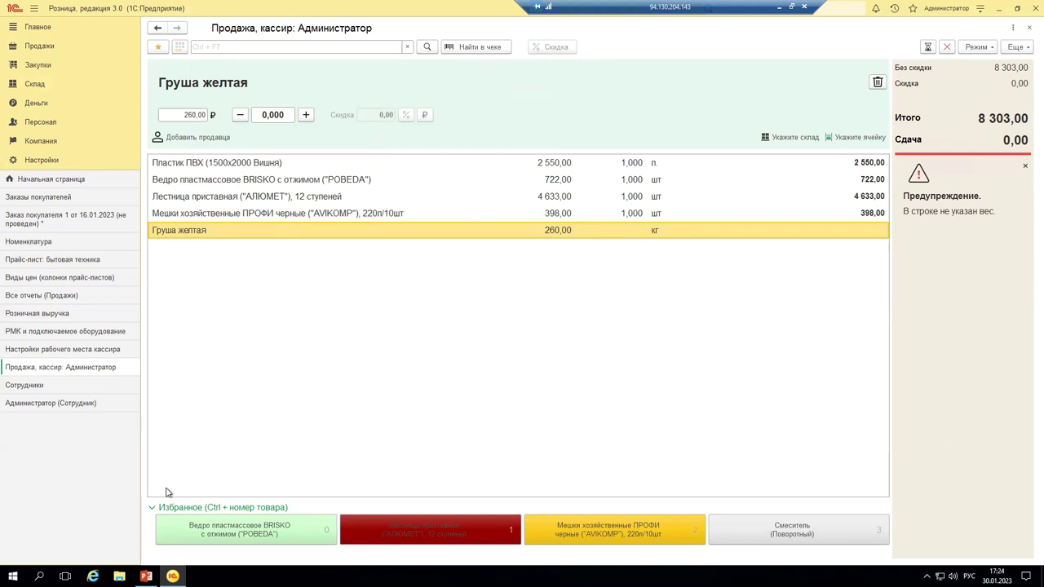
left_click(153, 510)
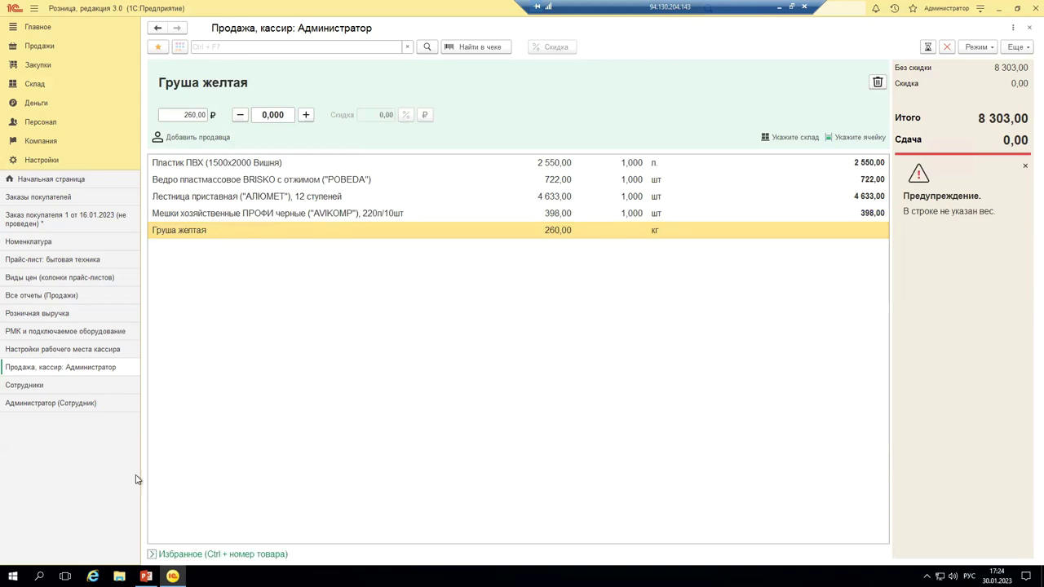
- Return to the cashier workplace settings and open the Палитра товаров assigned in the Интерфейс section of Общие настройки
left_click(72, 334)
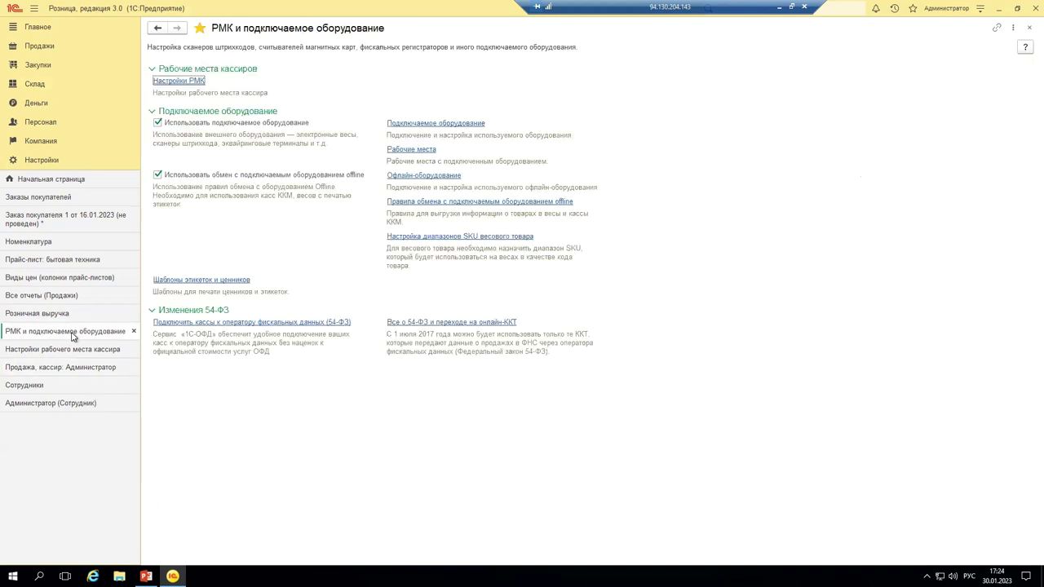
left_click(185, 85)
left_click(305, 86)
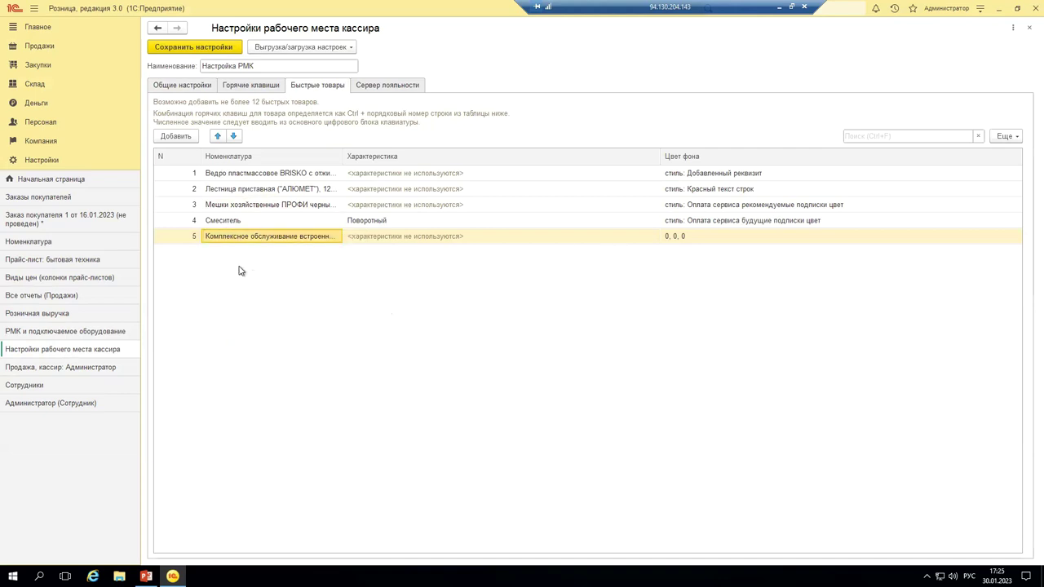
left_click(180, 86)
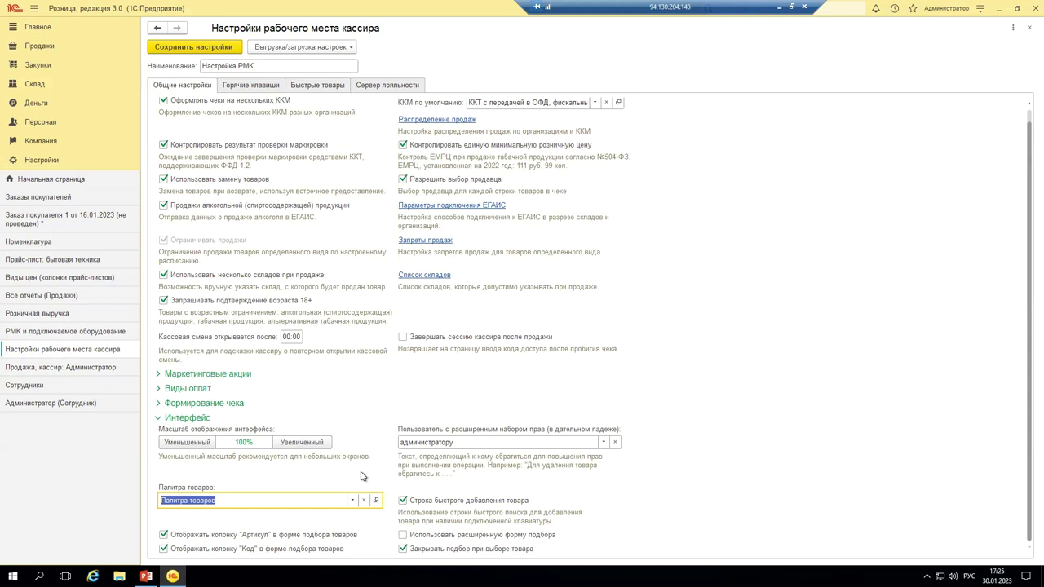
left_click(373, 500)
left_click(374, 499)
left_click(375, 499)
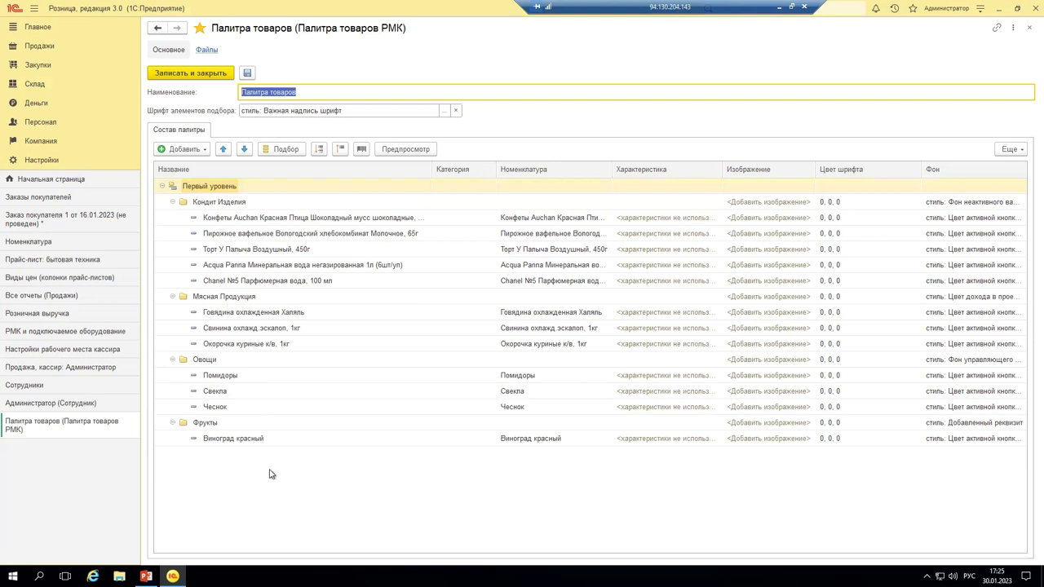
- Switch to PowerPoint to view slide 5, Палитра быстрых товаров, and return to the Палитра товаров card in 1C
left_click(146, 576)
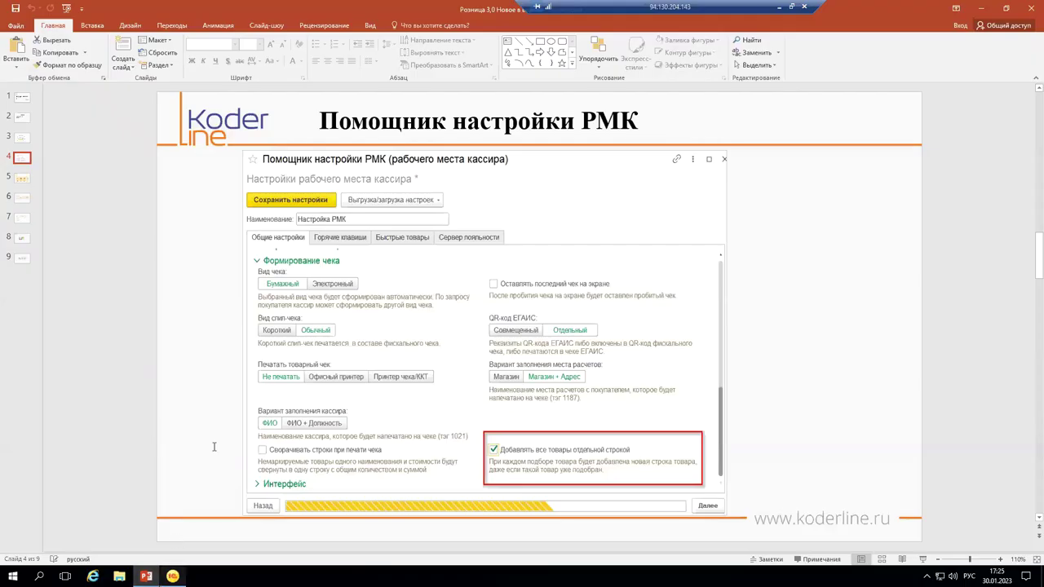
left_click(31, 181)
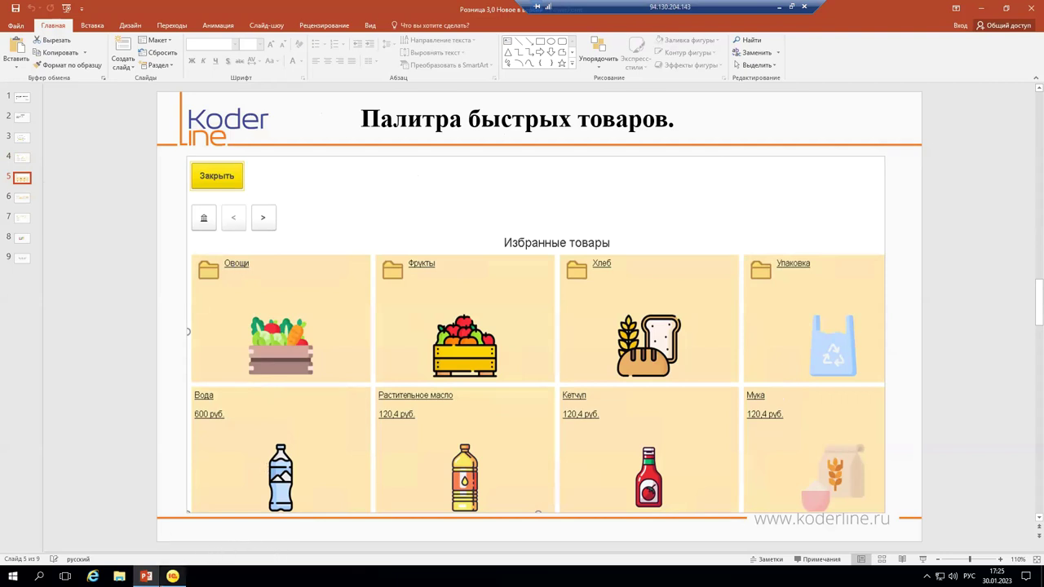
mouse_move(172, 574)
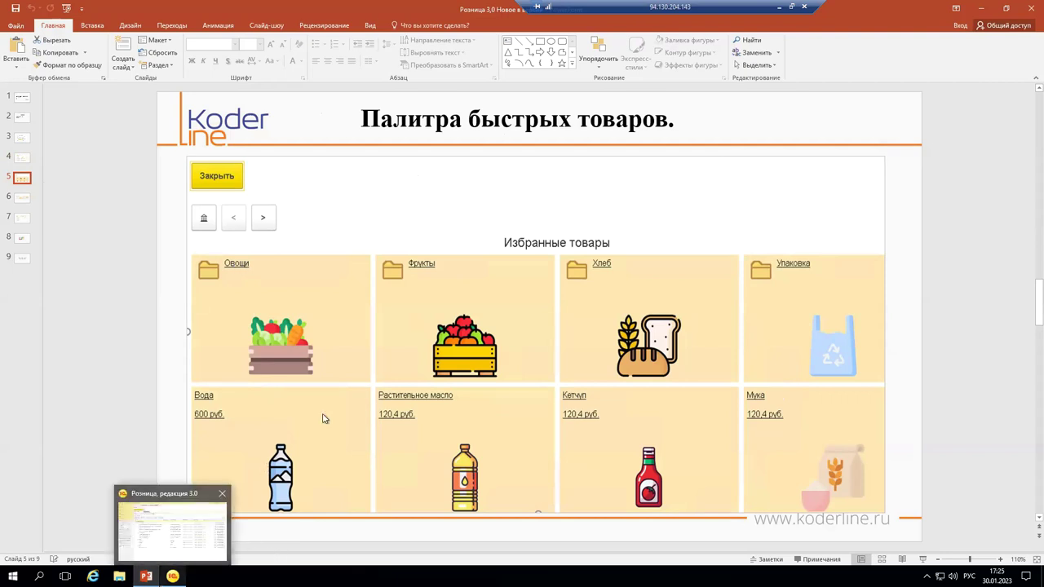
left_click(200, 540)
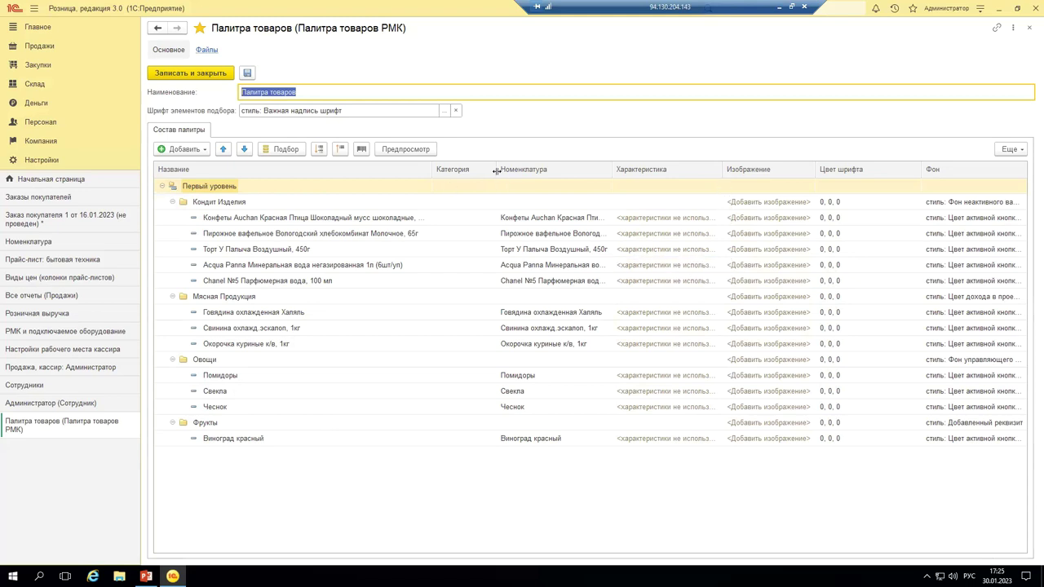
- Narrow the Категория column of the palette and examine the Кондит Изделия group and the background setting of its Auchan sweets
left_click_drag(496, 170, 468, 172)
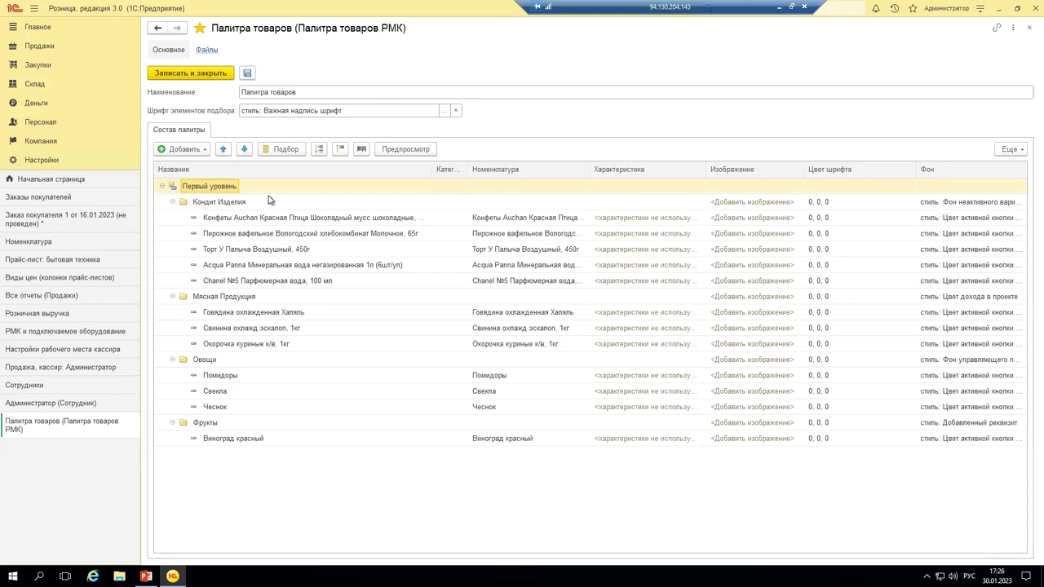
left_click(228, 203)
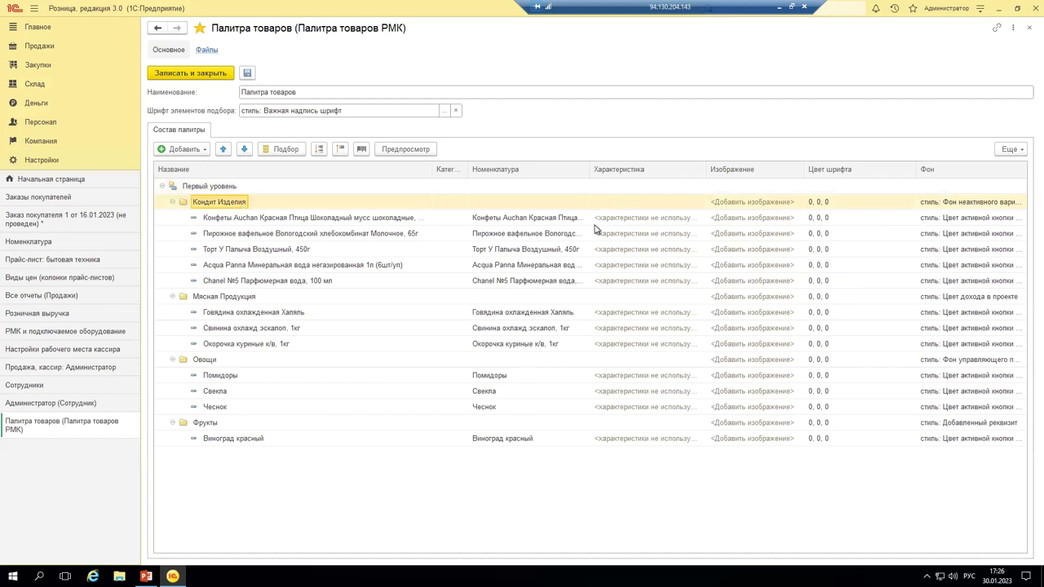
left_click(964, 220)
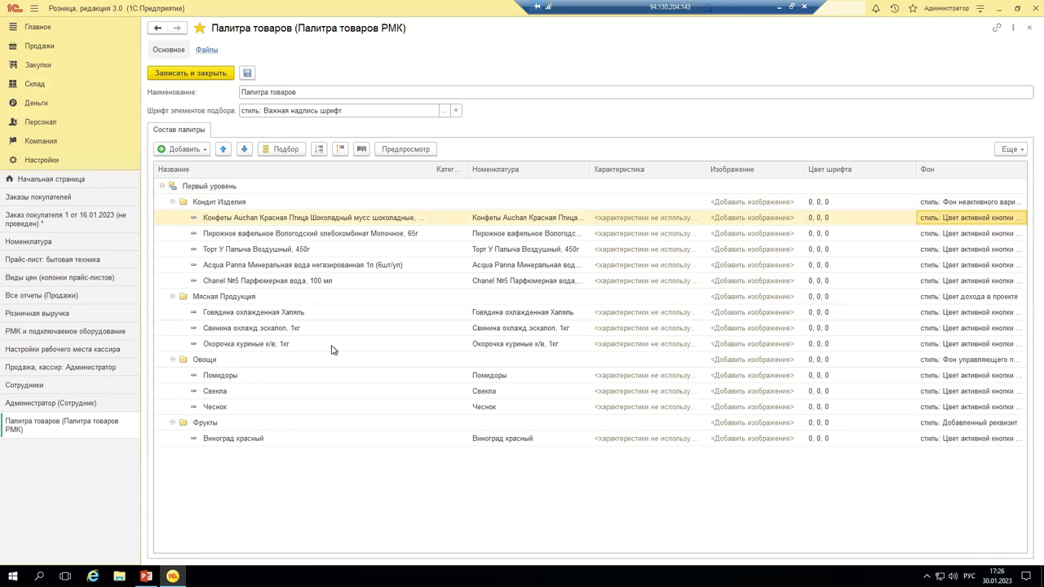
- Return to the sale and view the Фрукты and Мясная Продукция groups in the product palette, ending at its top level
left_click(69, 348)
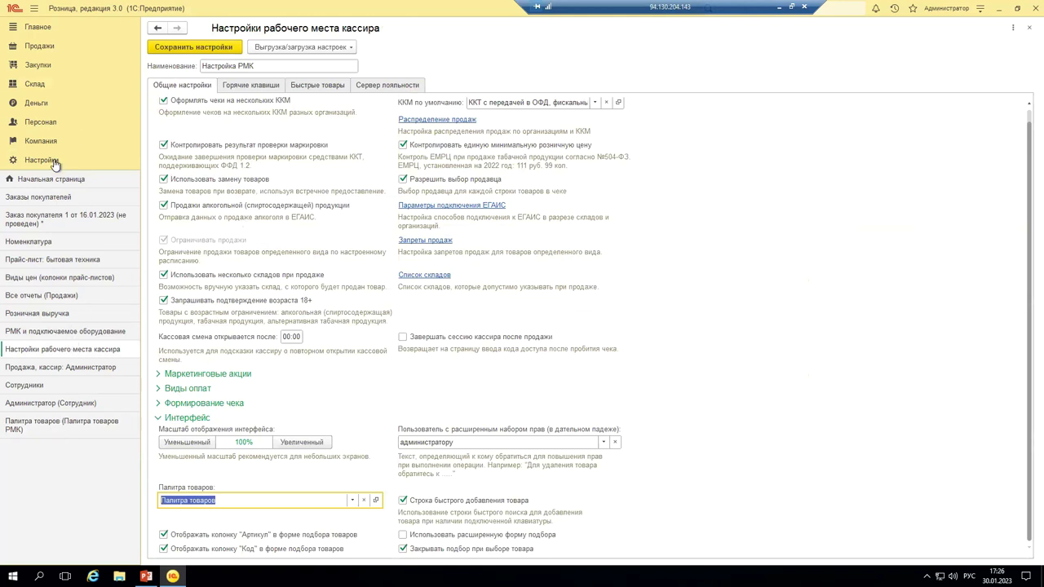
left_click(45, 49)
left_click(222, 317)
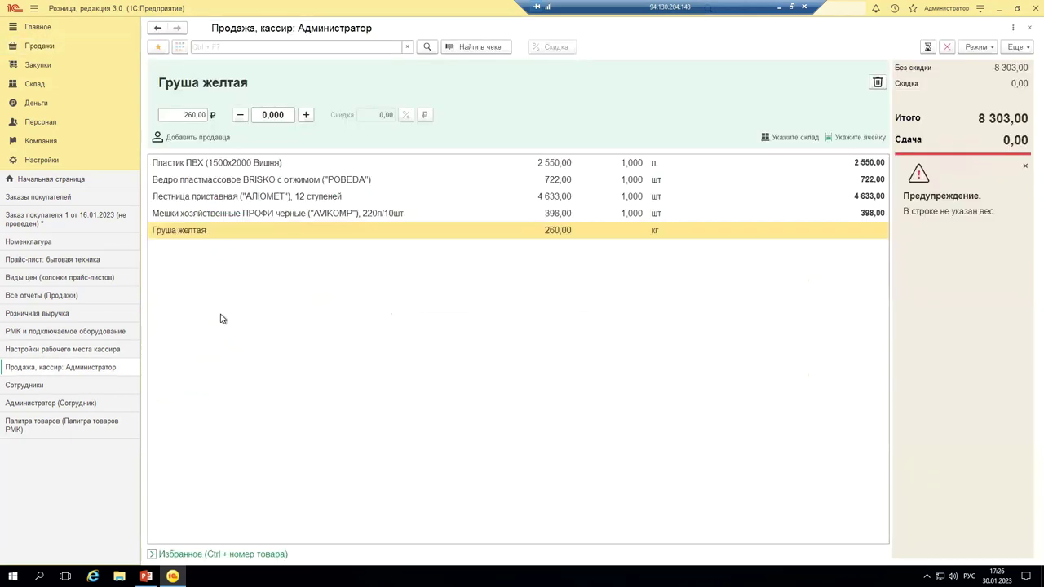
left_click(180, 49)
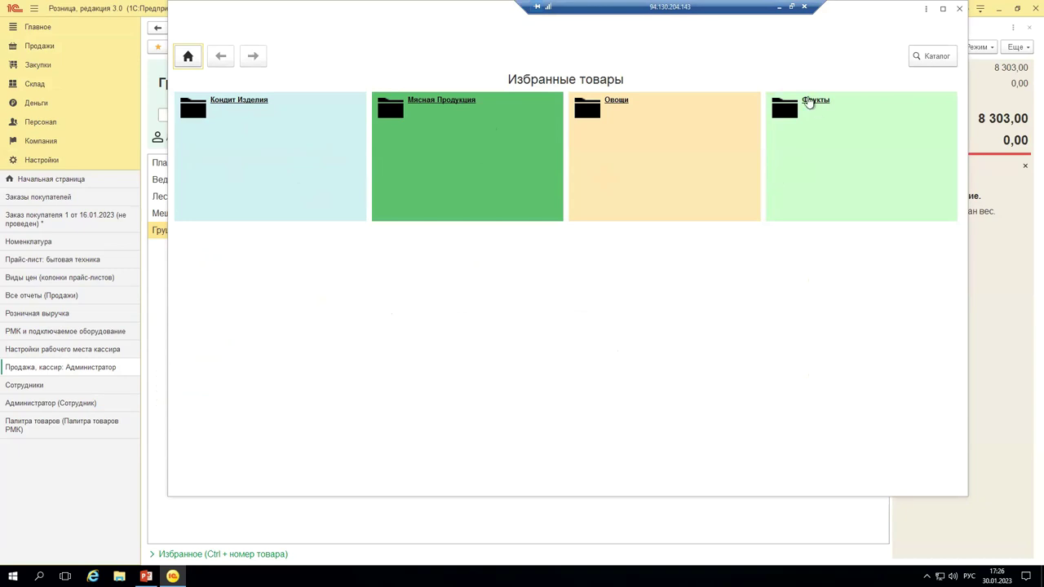
left_click(814, 101)
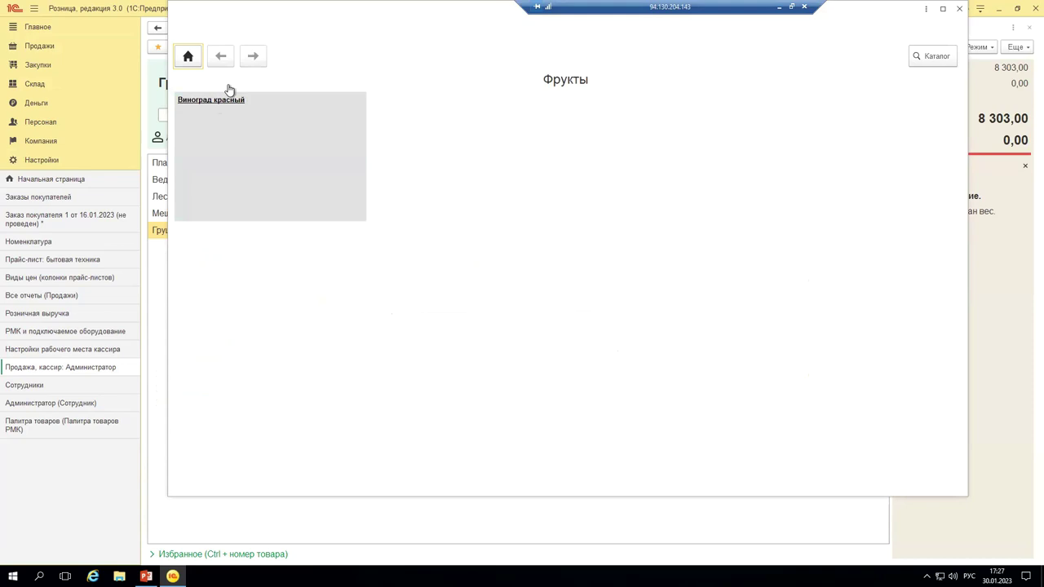
left_click(189, 57)
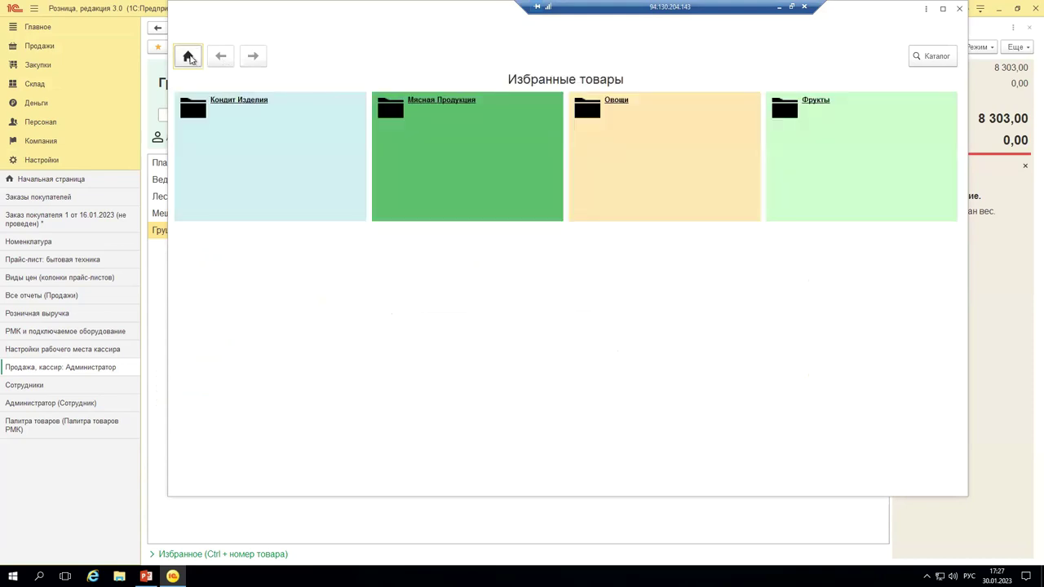
left_click(453, 137)
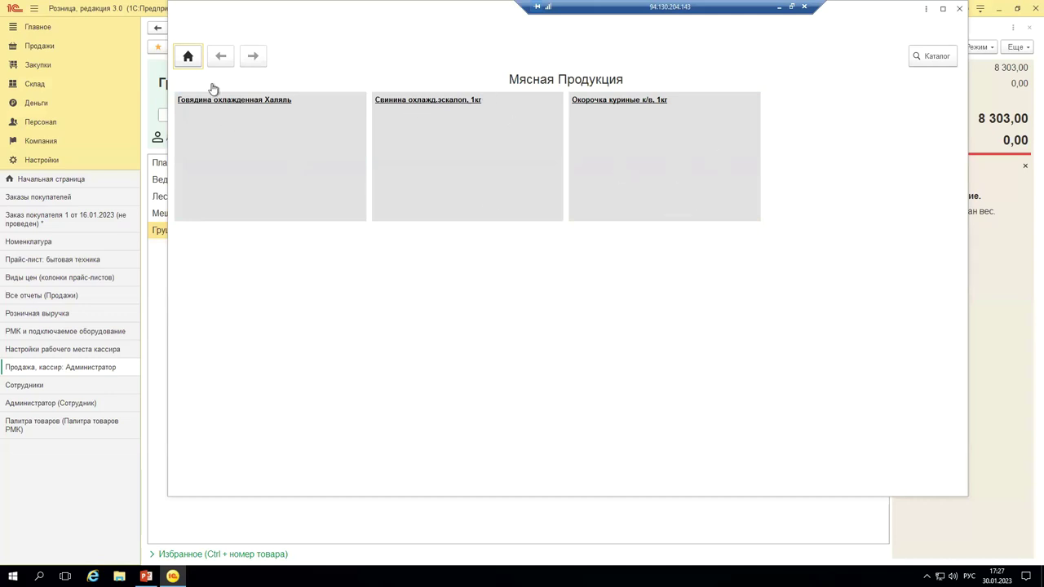
left_click(188, 56)
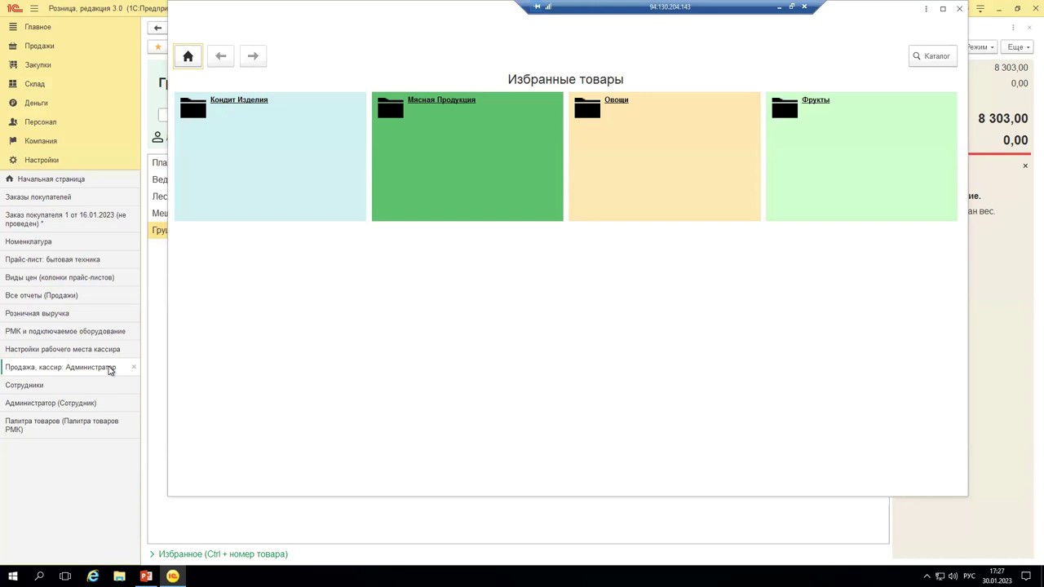
- In the Палитра товаров card, widen the Фон column and look through the background colours for Свинина охлажд.эскалоп, 1кг without choosing one
left_click(76, 424)
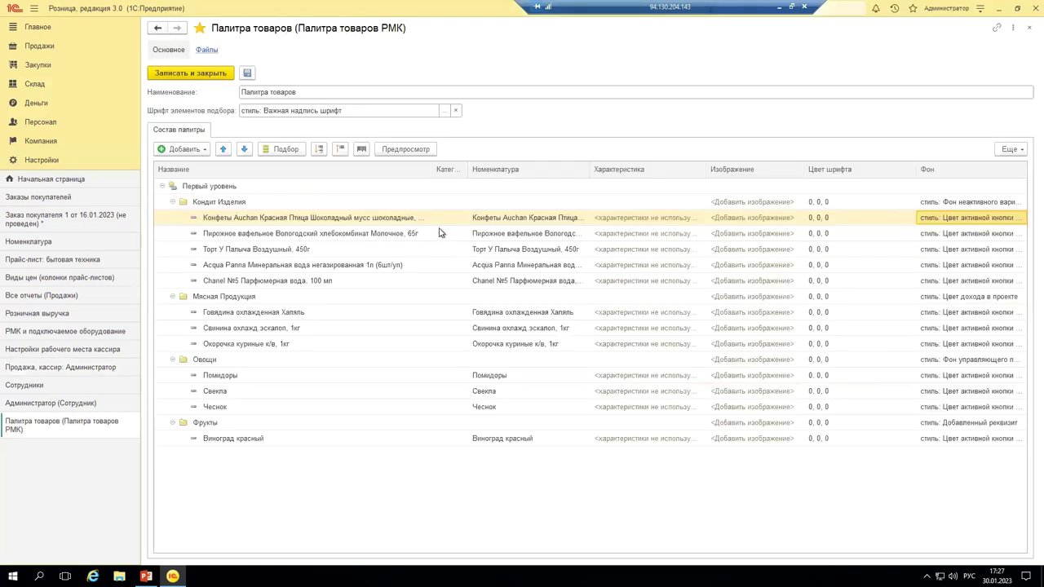
left_click_drag(911, 176, 854, 182)
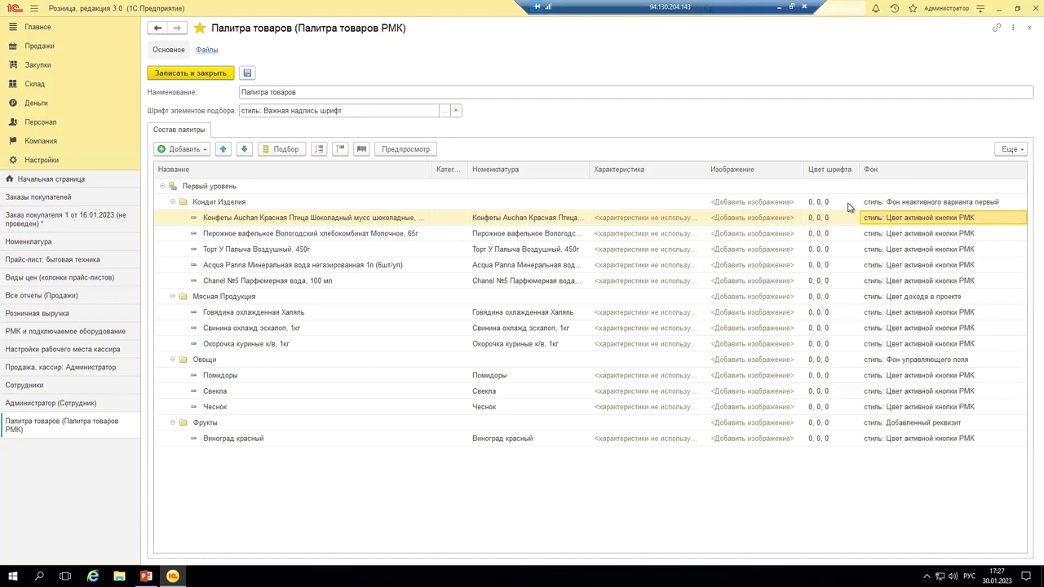
left_click(964, 300)
left_click(964, 330)
left_click(964, 330)
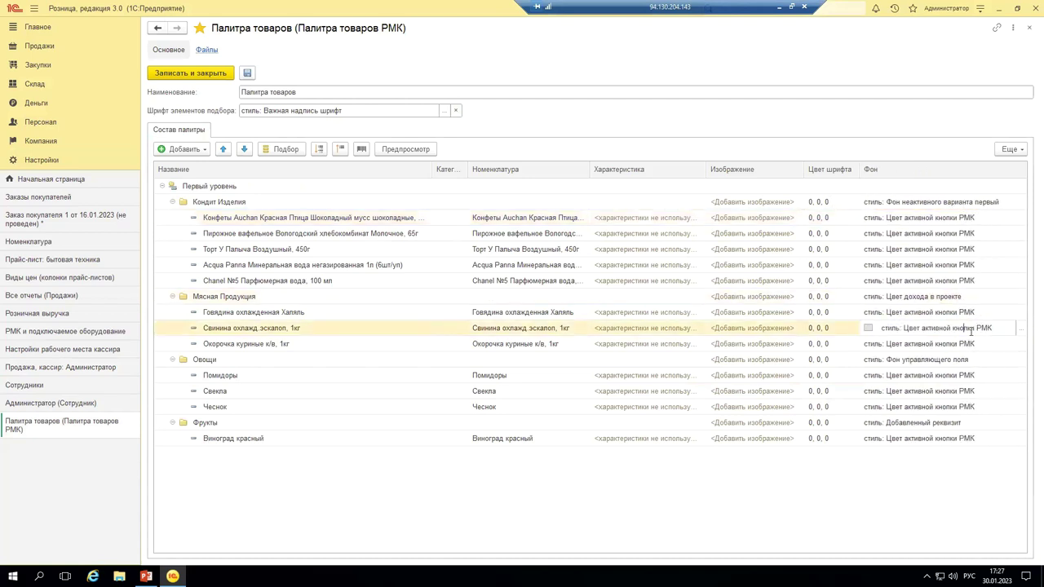
left_click(1019, 328)
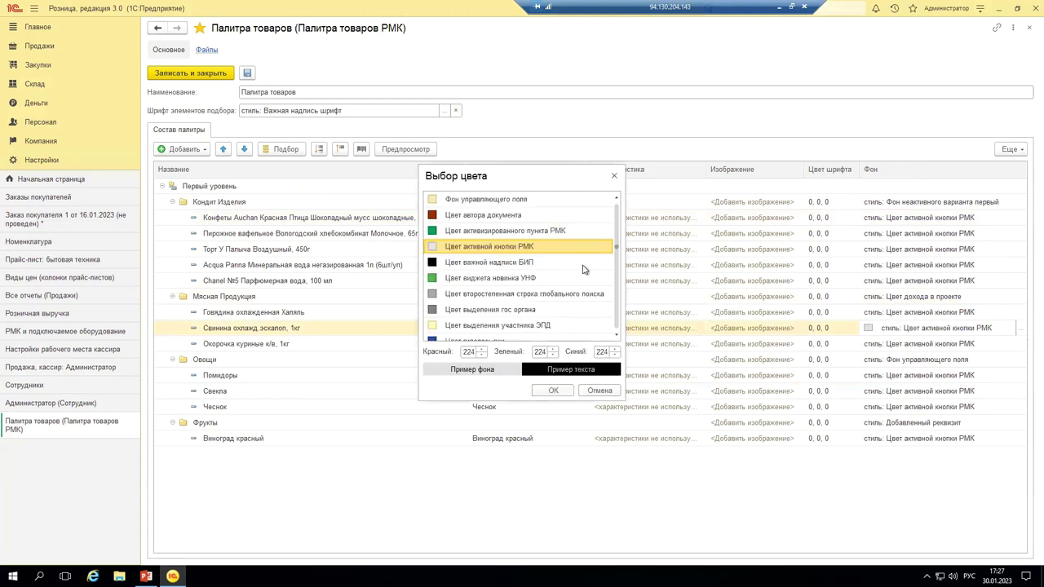
scroll(505, 287, "down", 3)
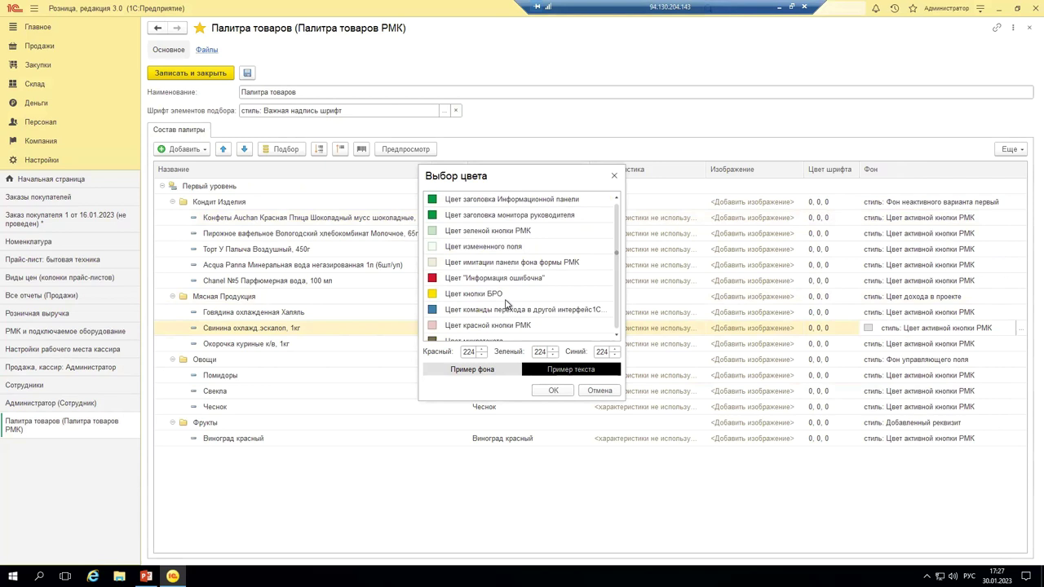
left_click(614, 179)
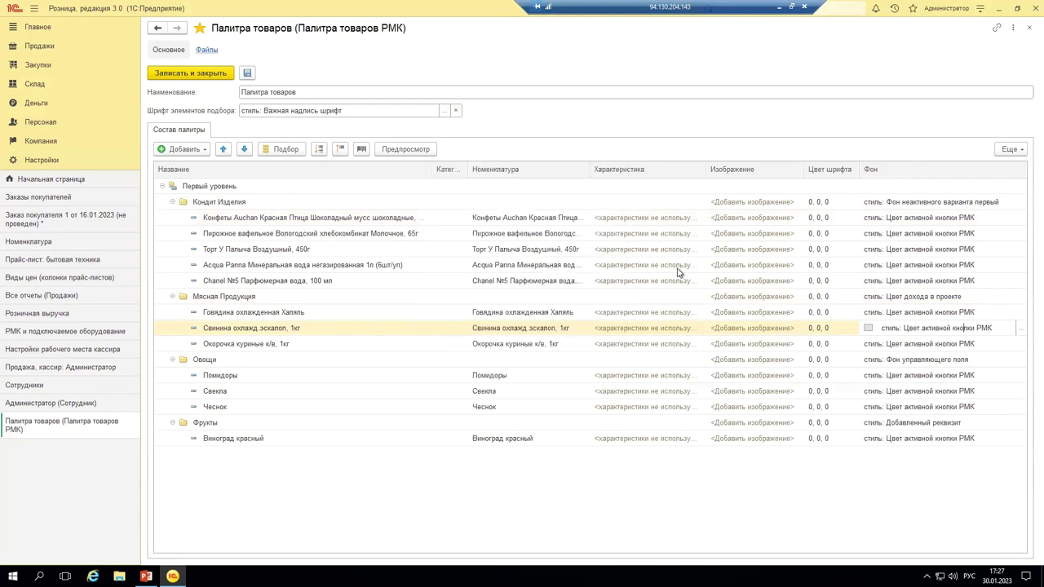
- Set the background of the Мясная Продукция group in the product palette to the Просроченные данные style colour
left_click(939, 345)
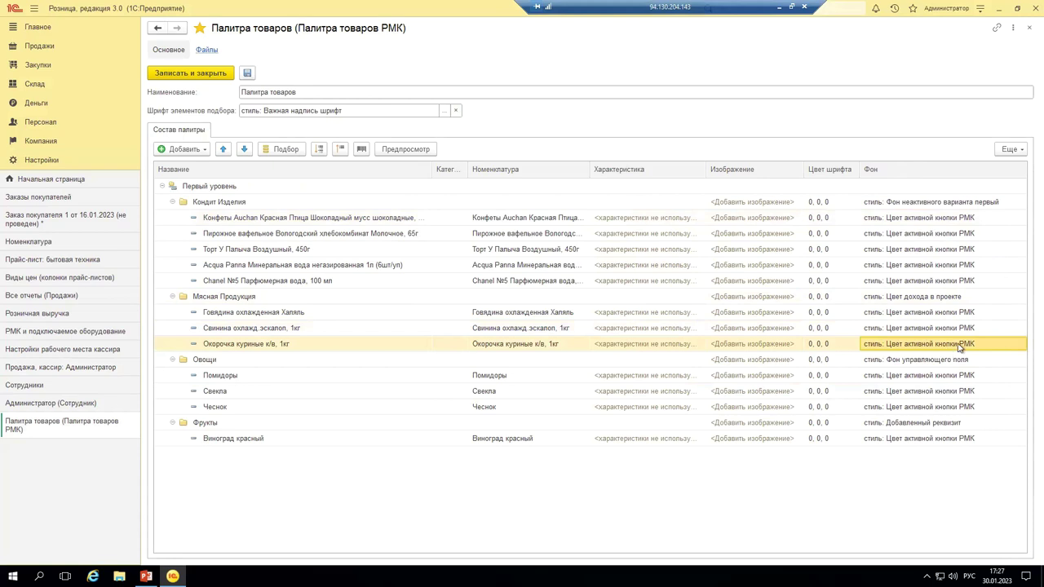
left_click(926, 343)
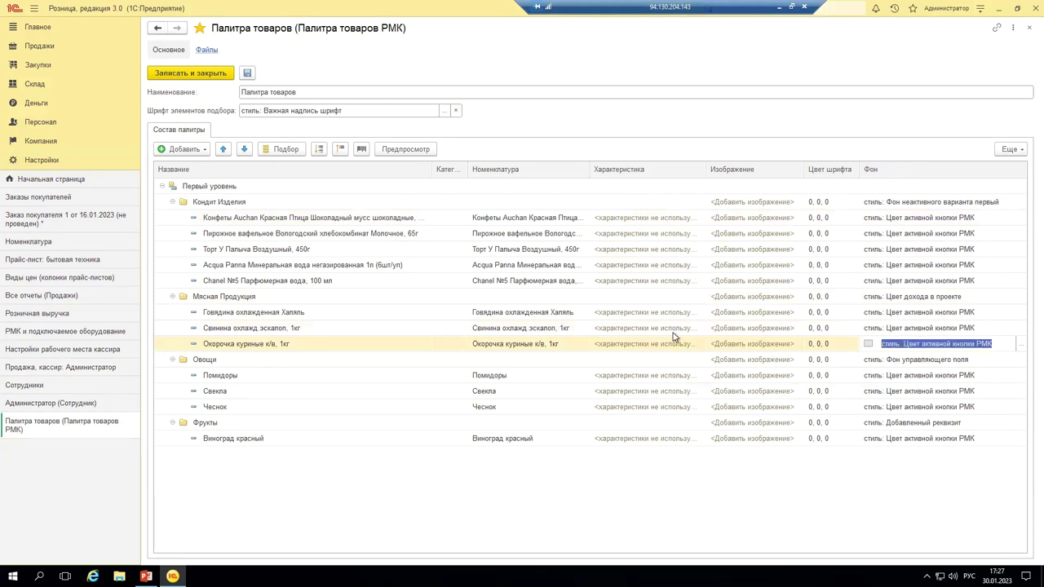
left_click(291, 300)
left_click(939, 300)
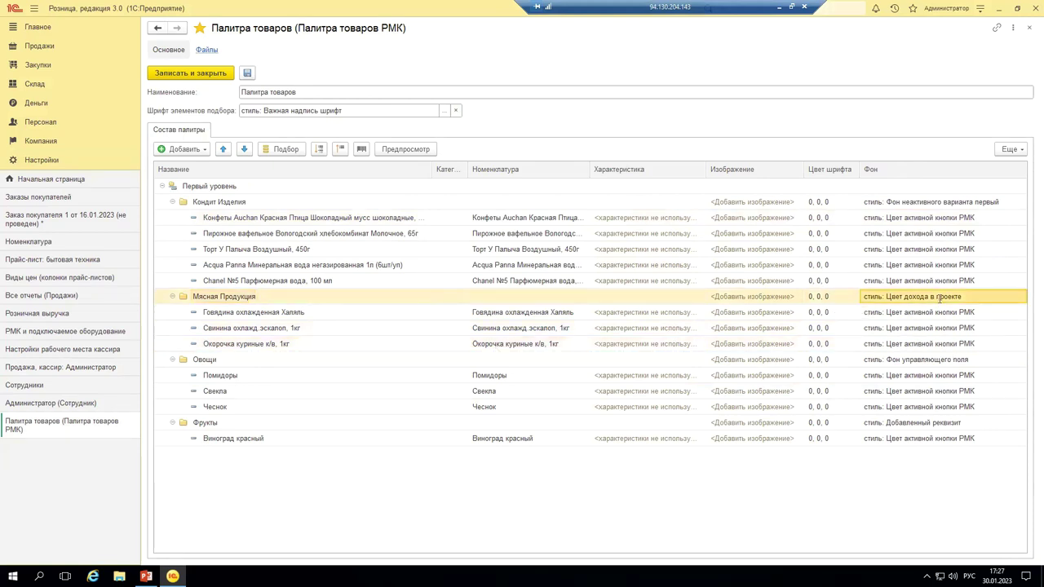
left_click(1020, 298)
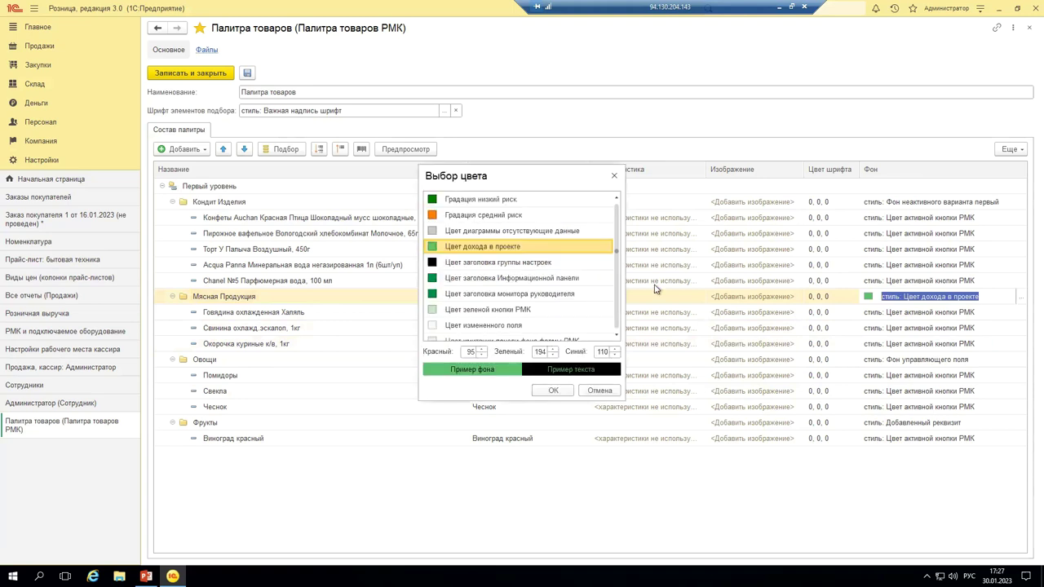
scroll(575, 269, "up", 2)
scroll(574, 269, "up", 10)
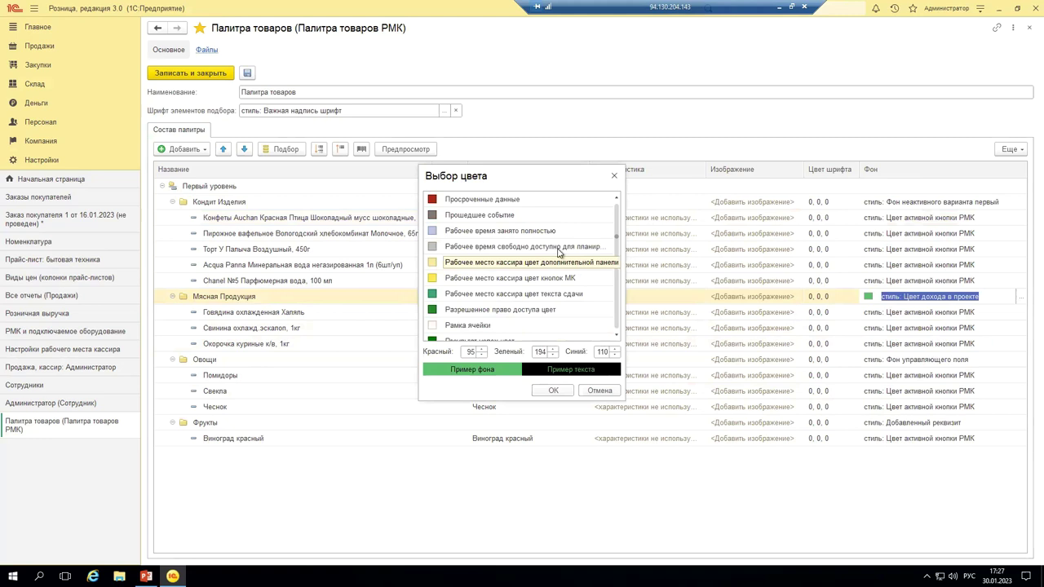
left_click(490, 200)
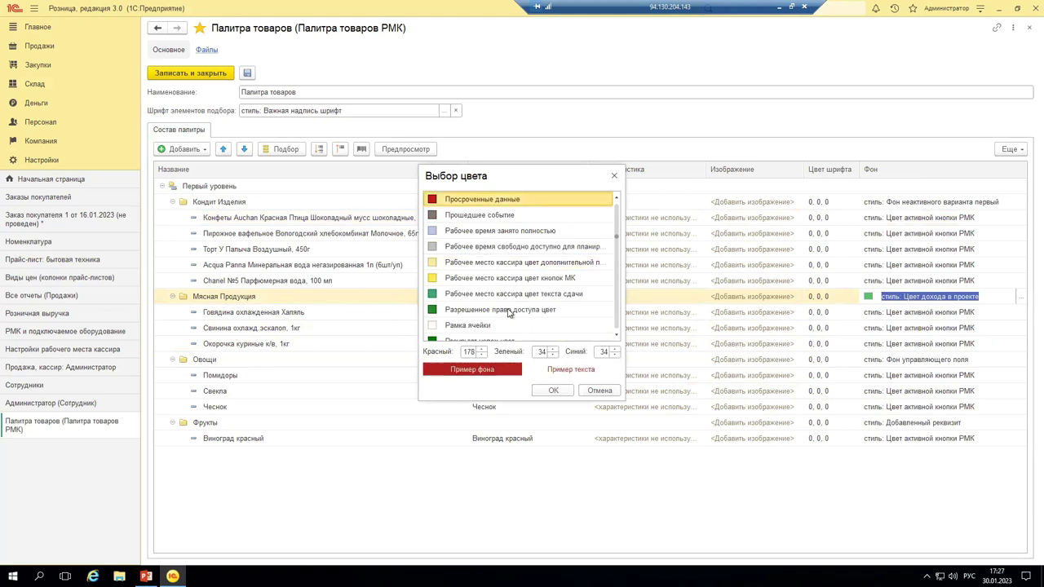
left_click(554, 391)
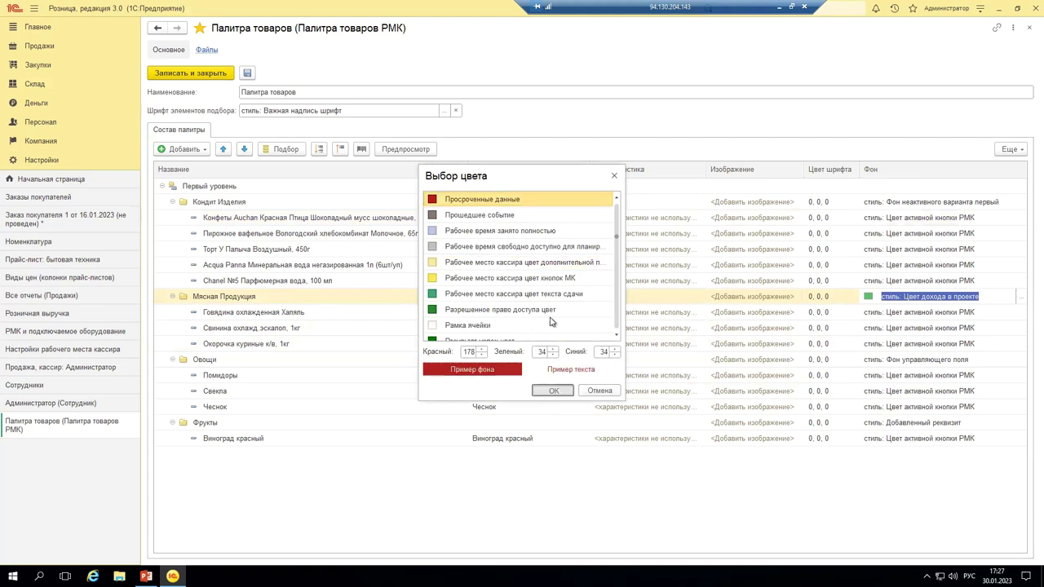
- Examine the Кондит Изделия, Мясная Продукция and Овощи groups in the palette card, then return to the sale and close its product palette window
left_click(262, 361)
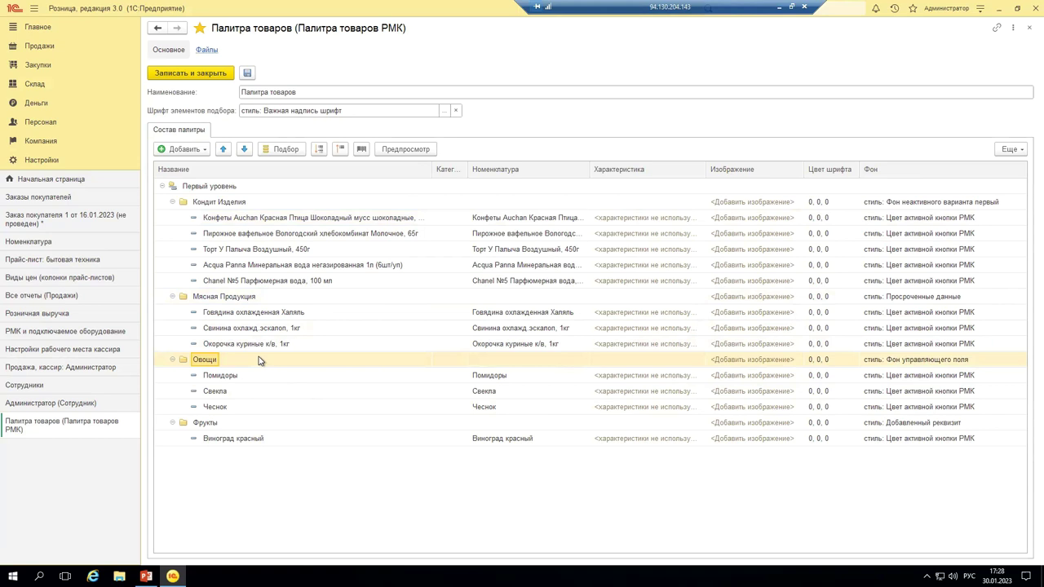
left_click(204, 204)
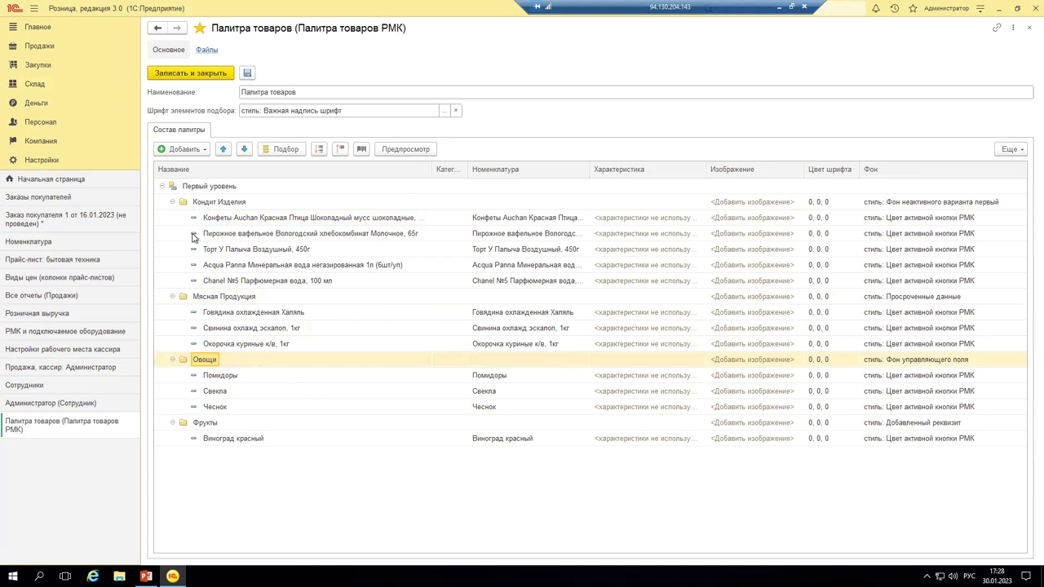
left_click(200, 297)
left_click(199, 360)
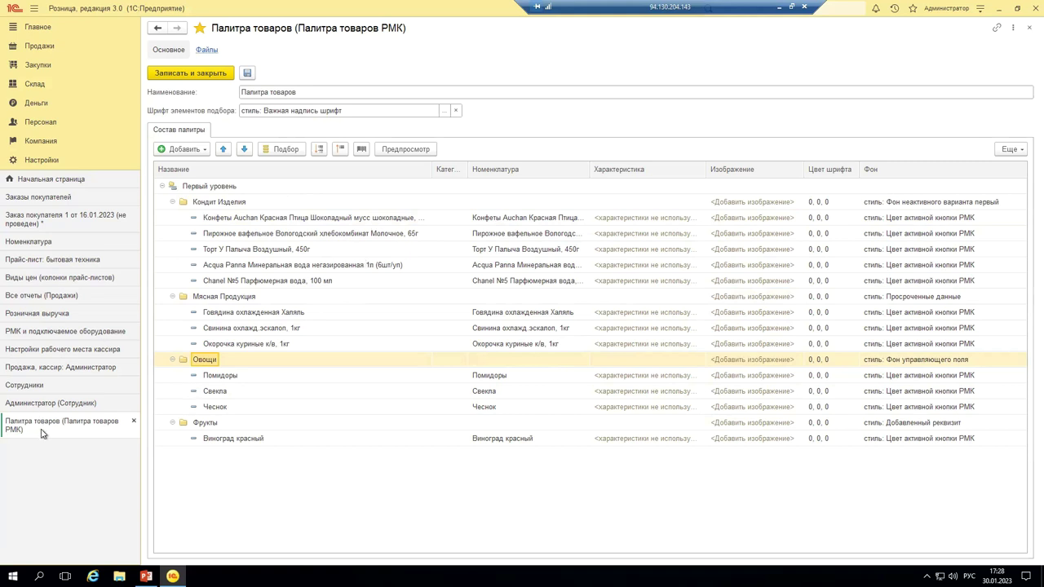
left_click(57, 368)
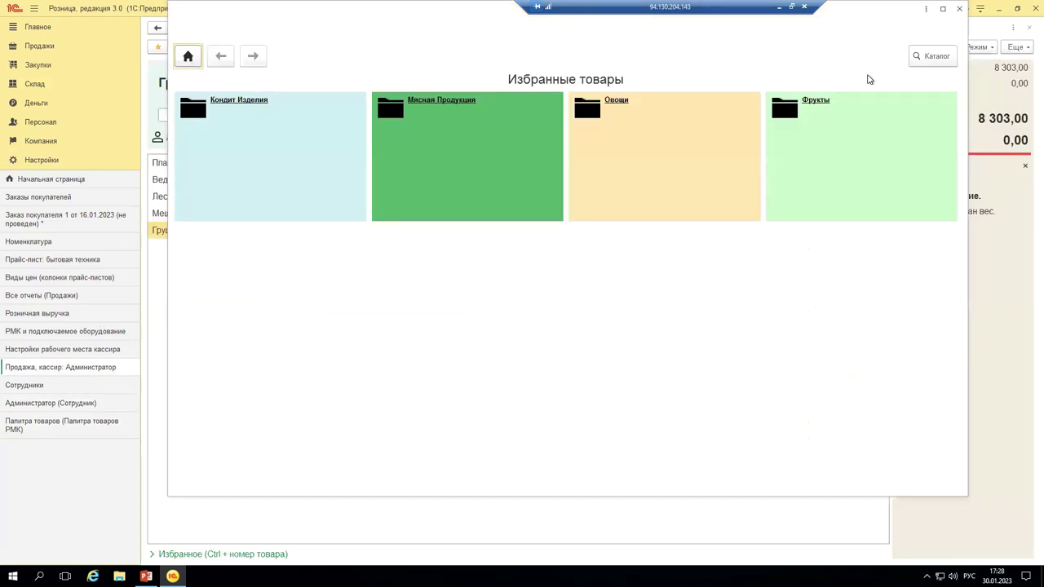
left_click(958, 8)
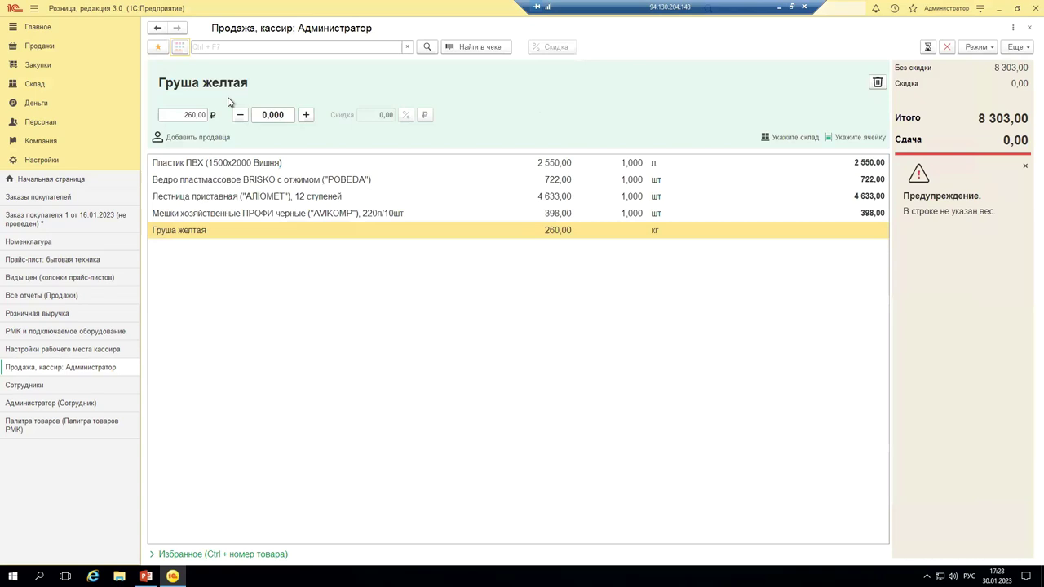
- View the sale's quick product search suggestions and the full product selection list, then return to the sale by way of the Палитра товаров card
left_click(219, 51)
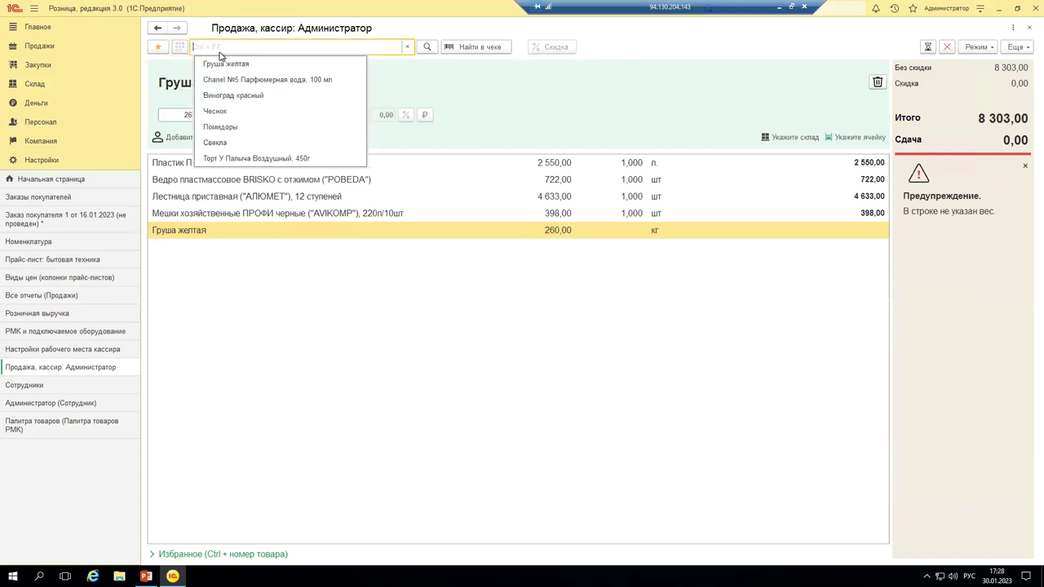
left_click(425, 49)
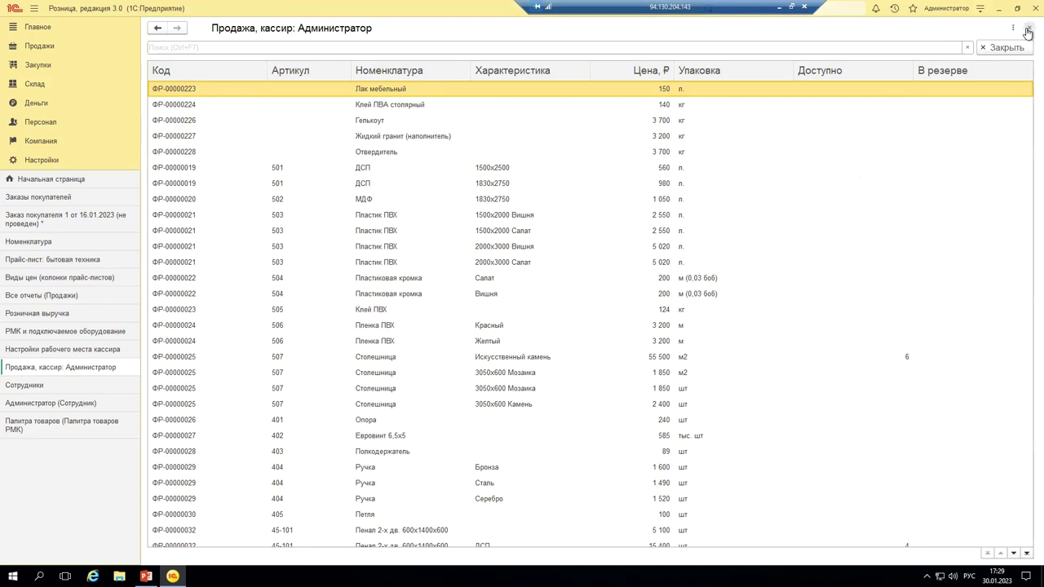
left_click(43, 428)
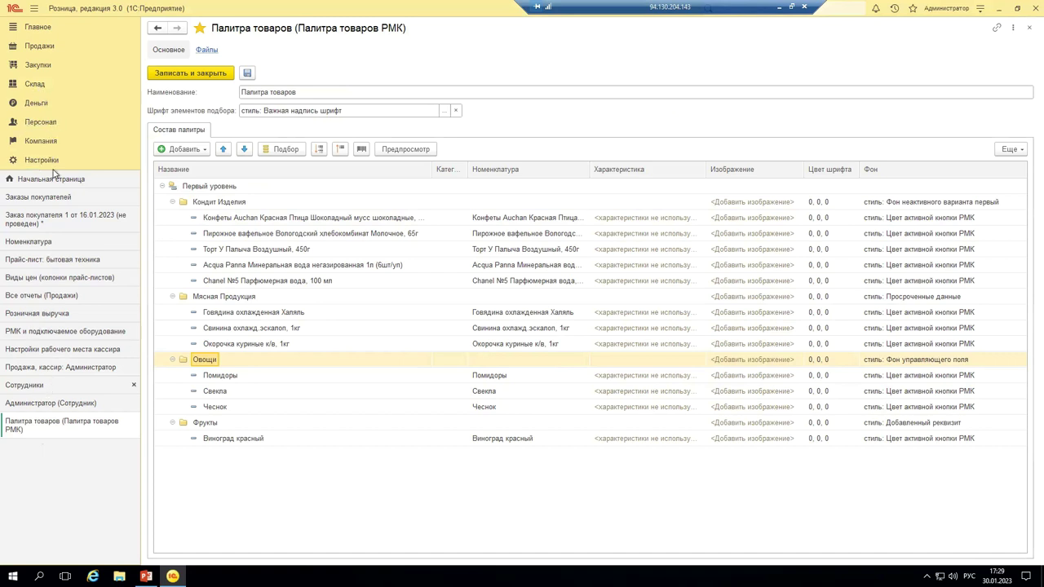
left_click(38, 49)
left_click(200, 318)
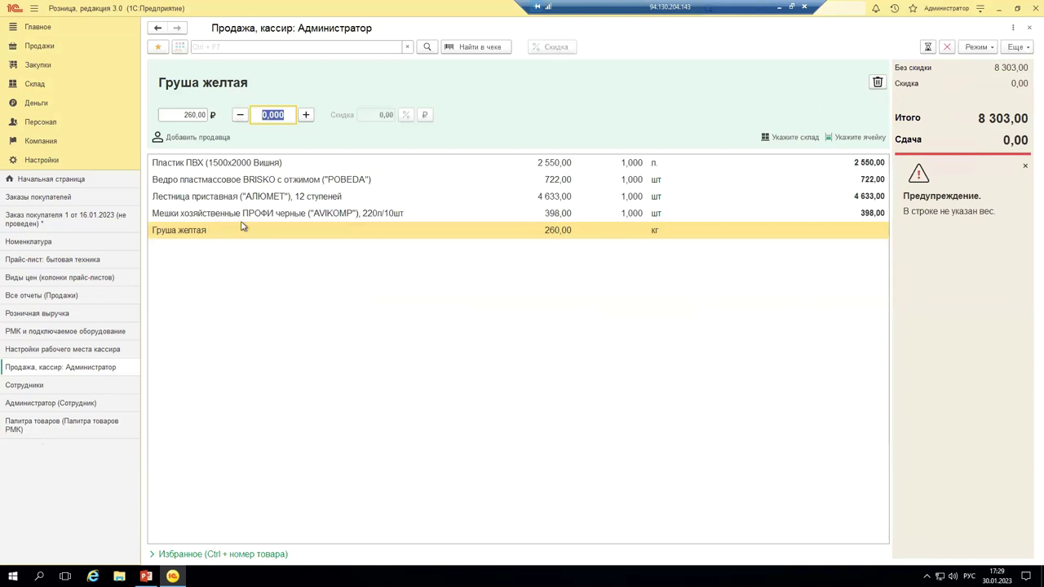
- Add Конфеты Auchan Красная Птица, 116г to the receipt from the Кондит Изделия group of the product palette
left_click(327, 186)
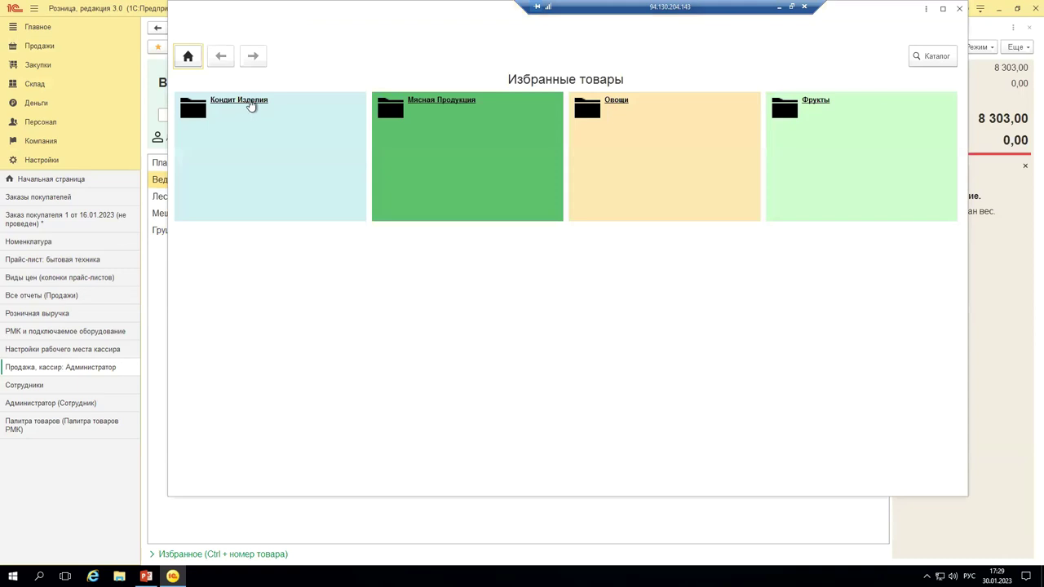
left_click(251, 123)
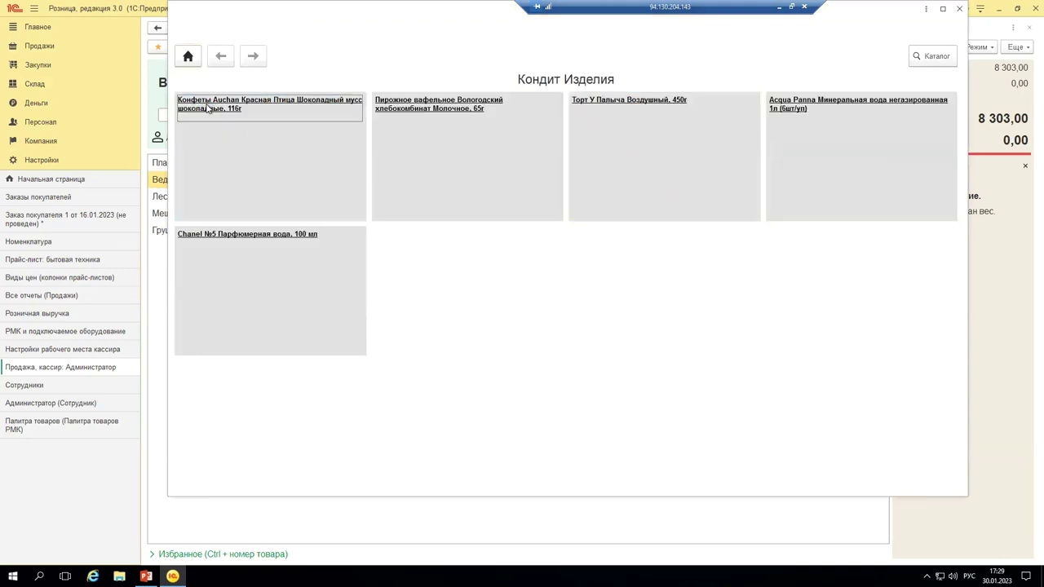
left_click(208, 108)
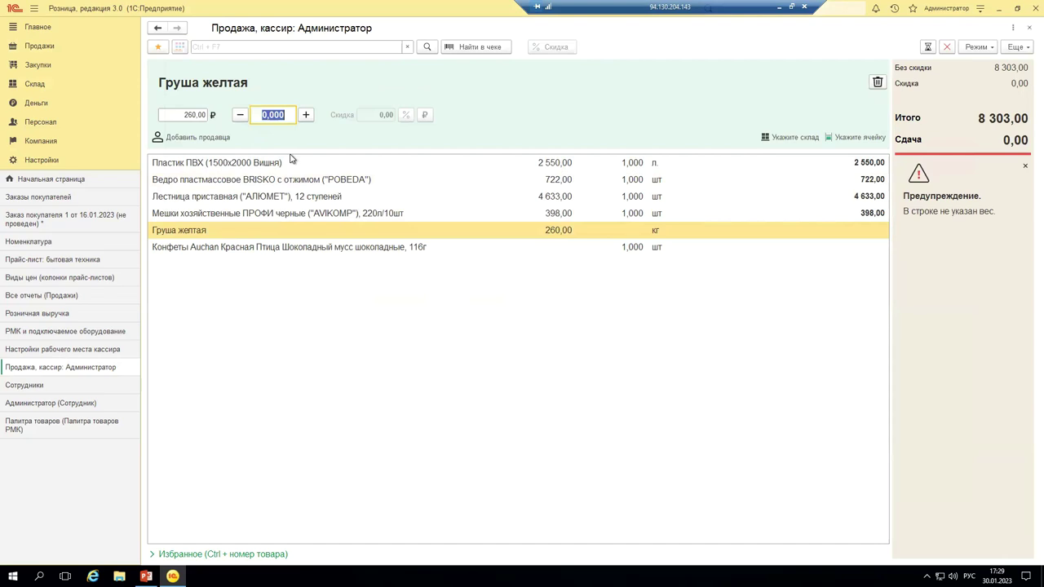
- Set the weight of Груша желтая in the receipt to 2 kg
type("2")
left_click(522, 249)
left_click(502, 234)
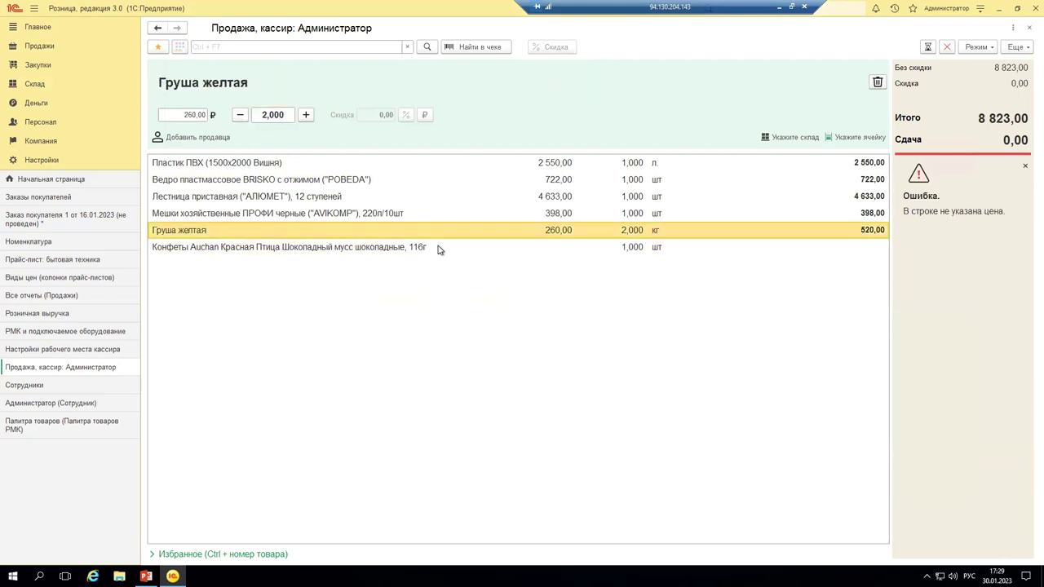
- Set the price of Конфеты Auchan Красная Птица in the receipt to 250 roubles
left_click(418, 248)
left_click(191, 115)
type("5")
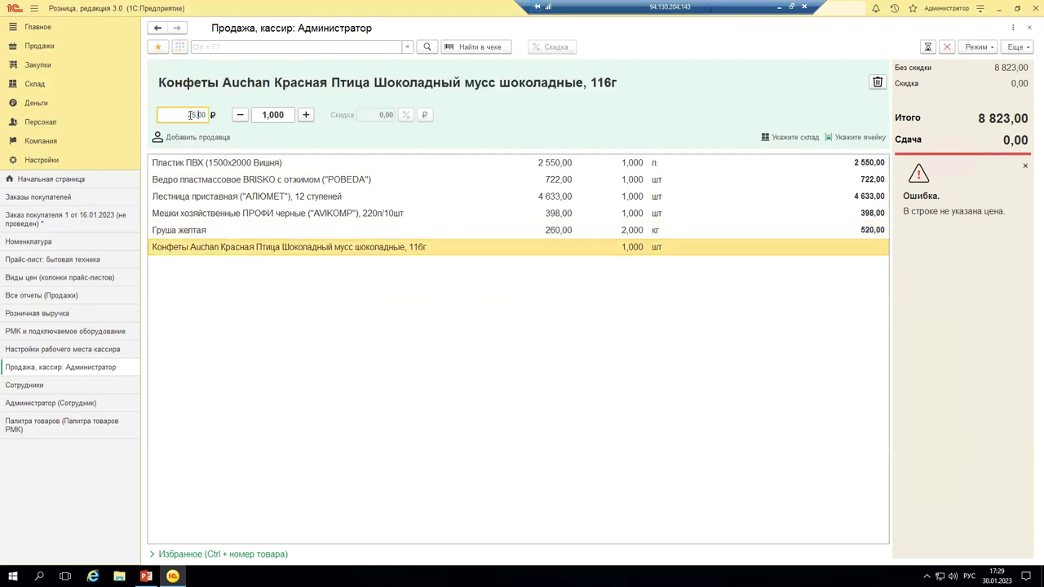
type("0")
left_click(329, 217)
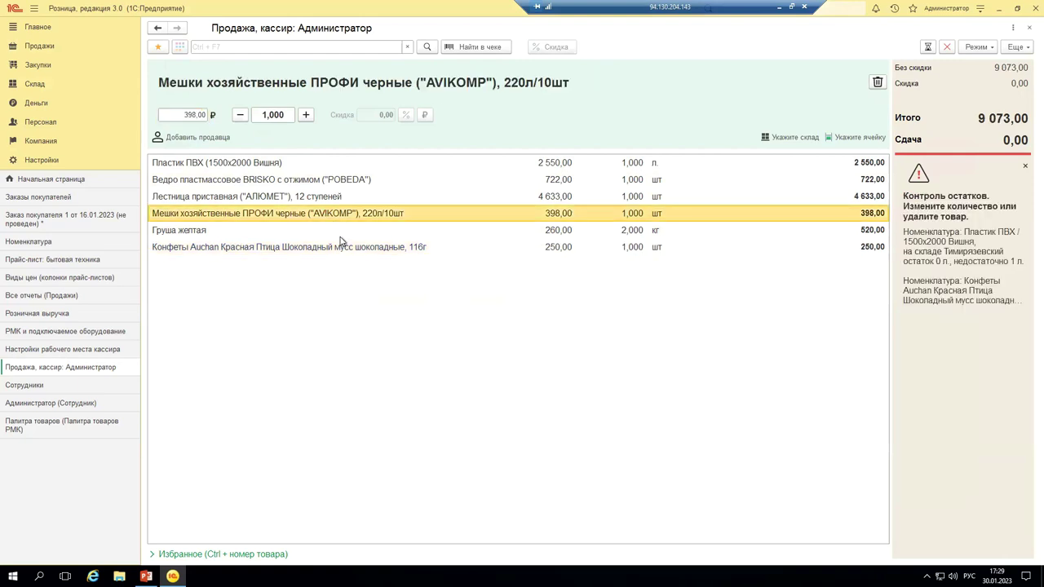
left_click(344, 254)
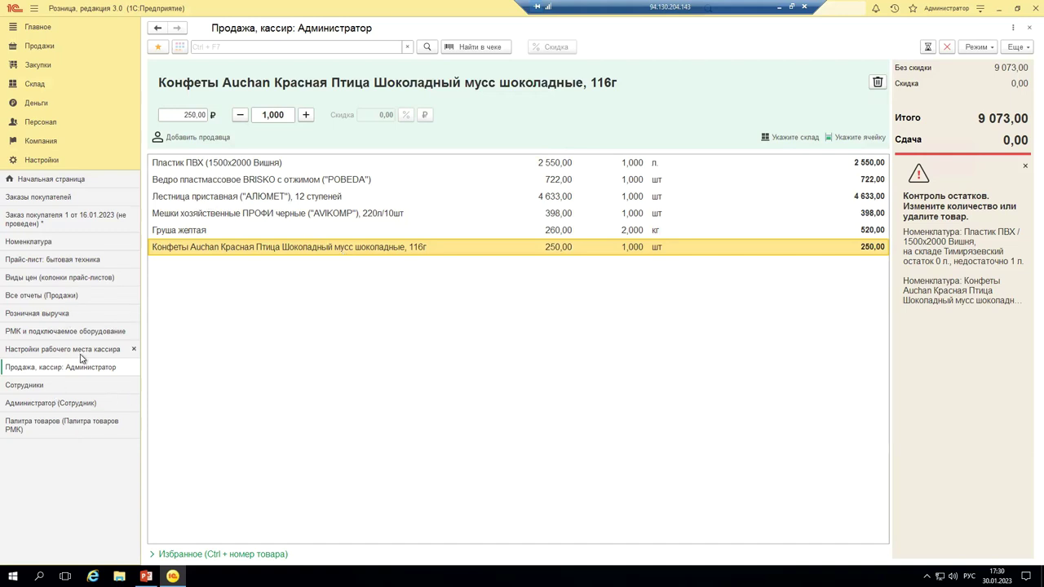
- Open the Настройки РМК cashier workplace settings and review the Формирование чека and Интерфейс options
left_click(89, 330)
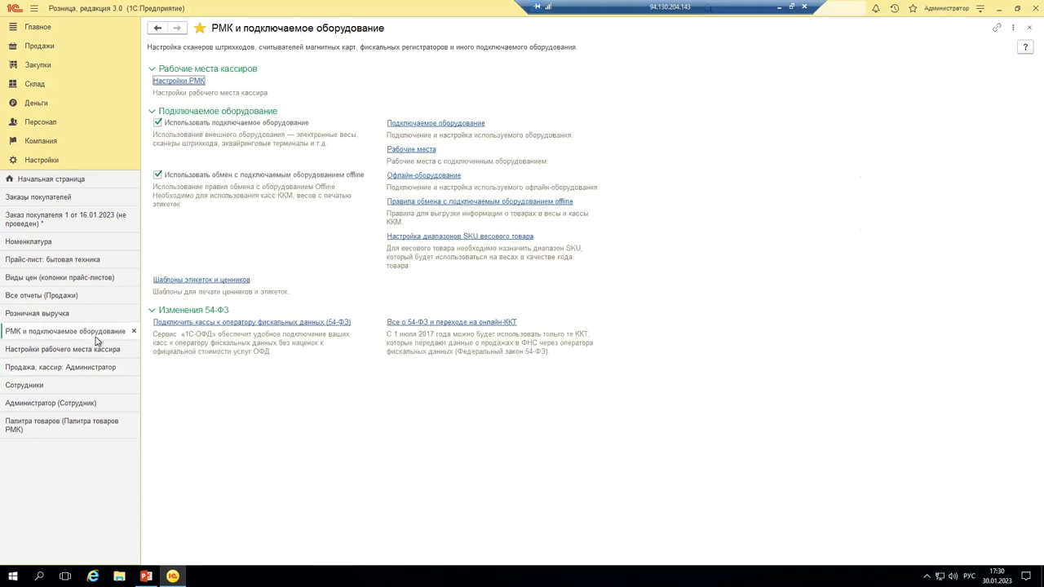
left_click(168, 82)
left_click(158, 402)
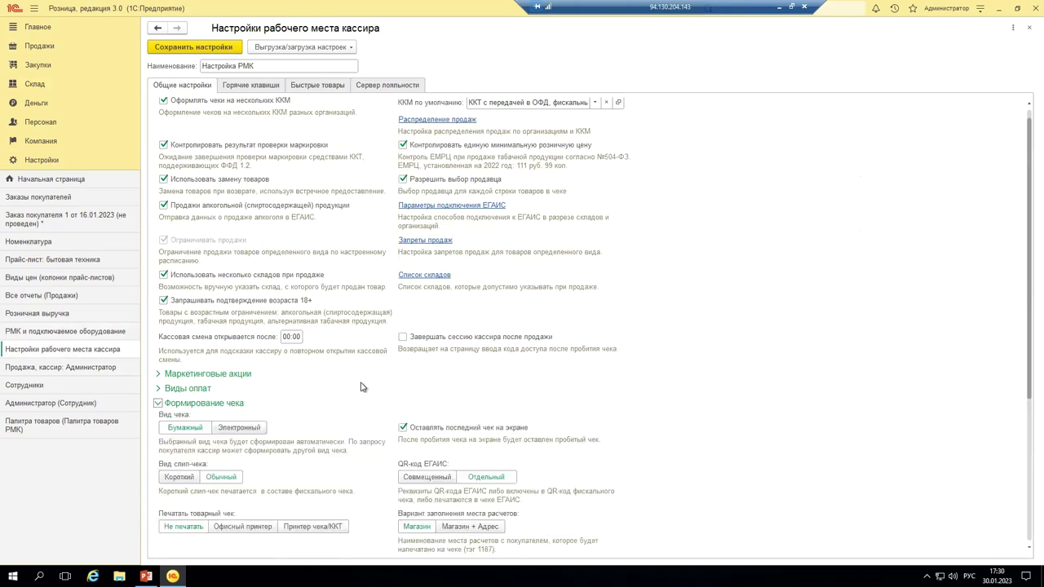
scroll(363, 387, "down", 5)
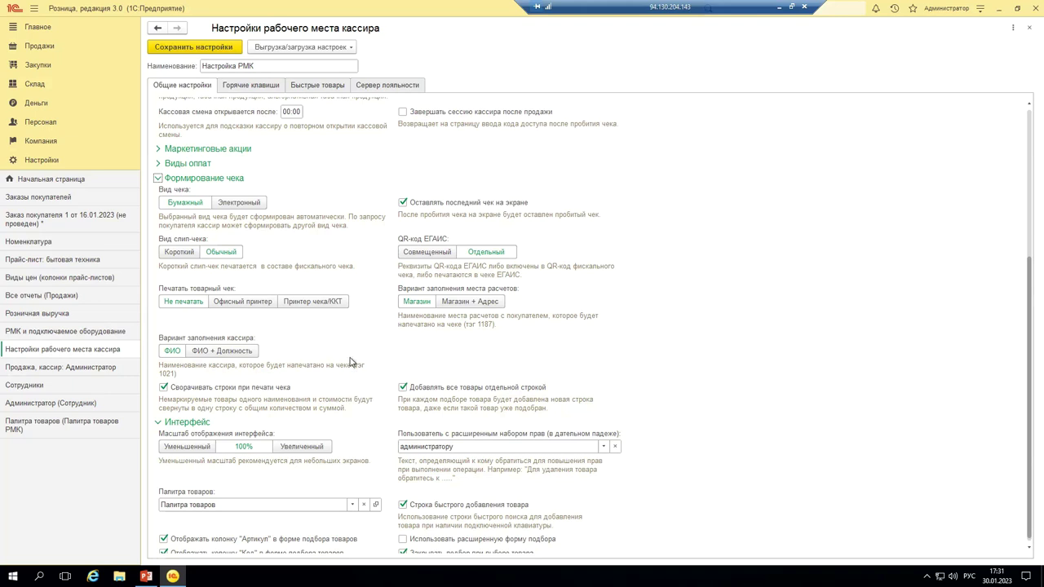
scroll(462, 408, "down", 1)
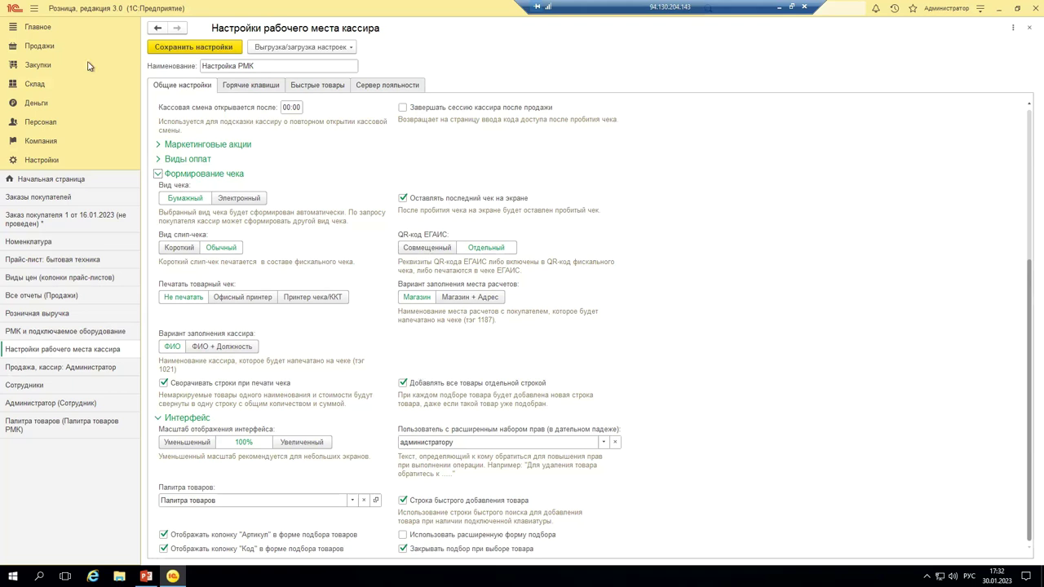
- Open Расчет потребностей в запасах under purchasing and calculate the stock requirements by orders
left_click(69, 151)
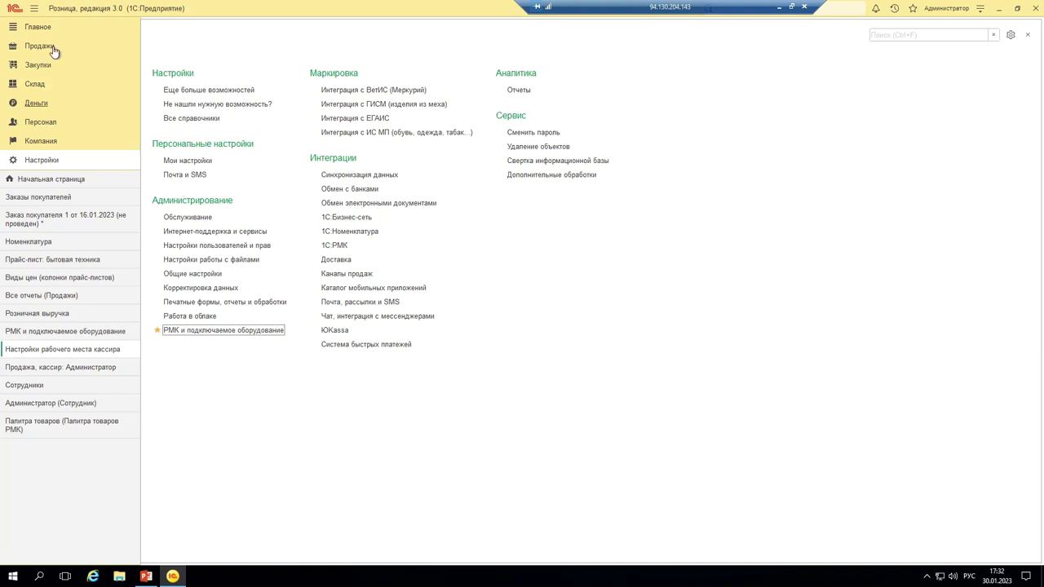
left_click(42, 66)
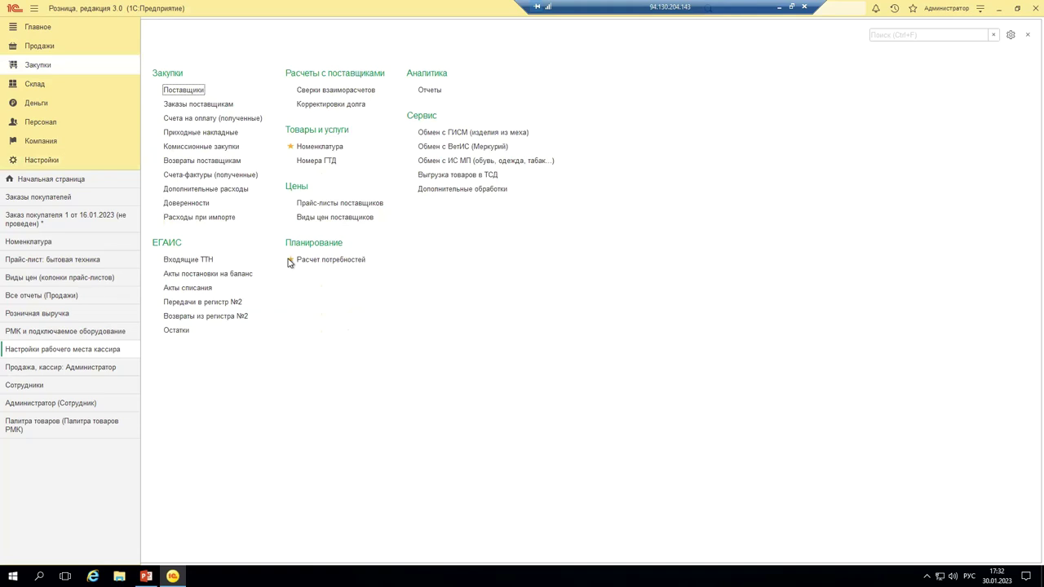
left_click(334, 259)
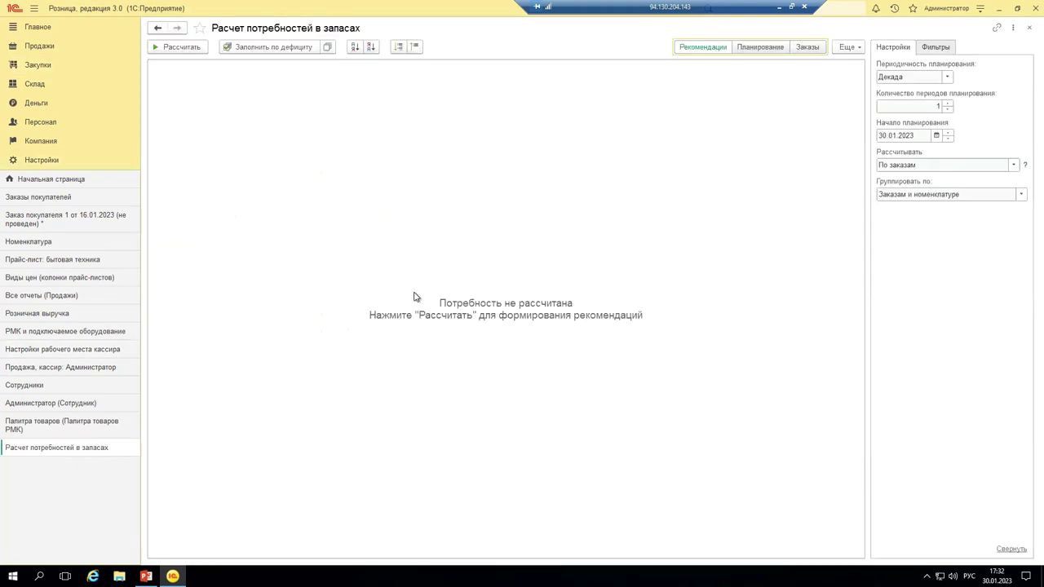
left_click(173, 51)
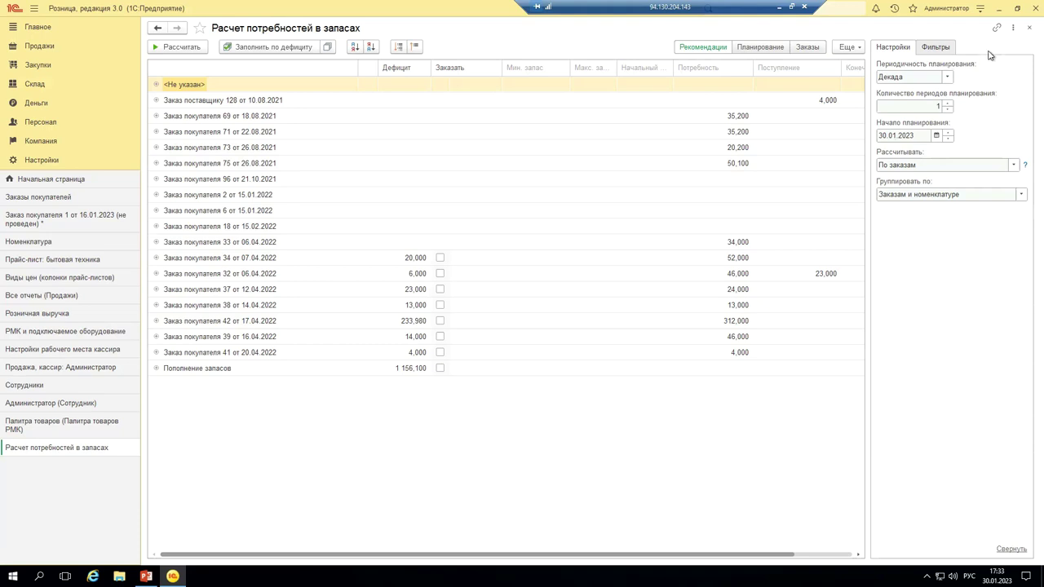
- Review the planning filters and the options for the calculation basis and the grouping of stock requirements
left_click(935, 49)
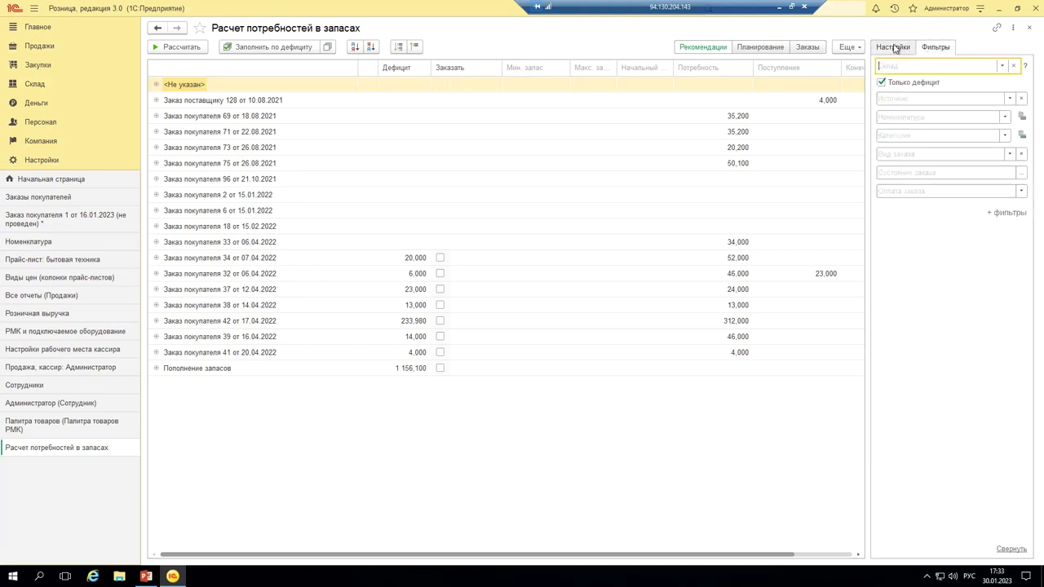
left_click(894, 48)
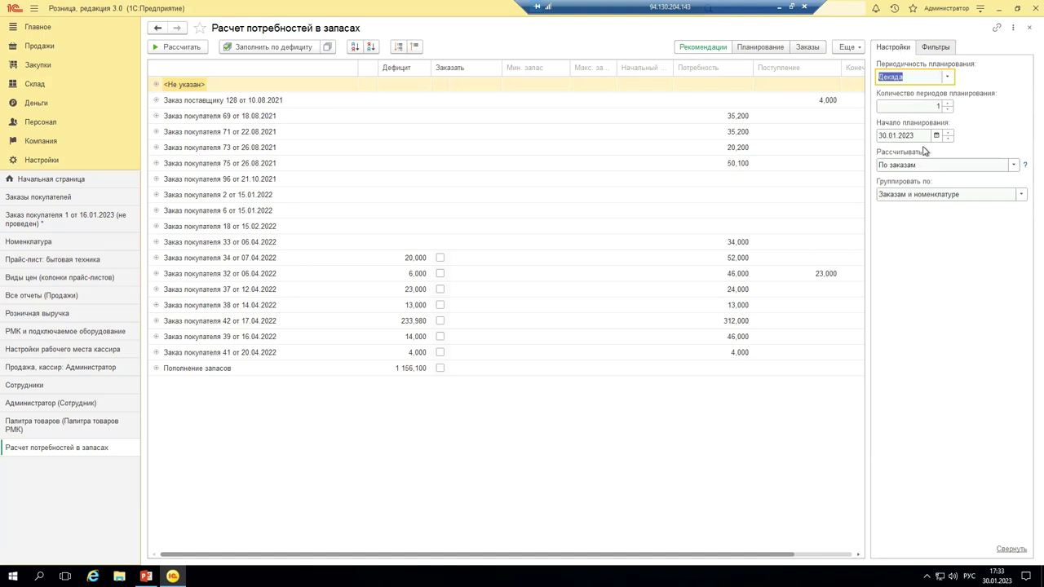
left_click(1016, 166)
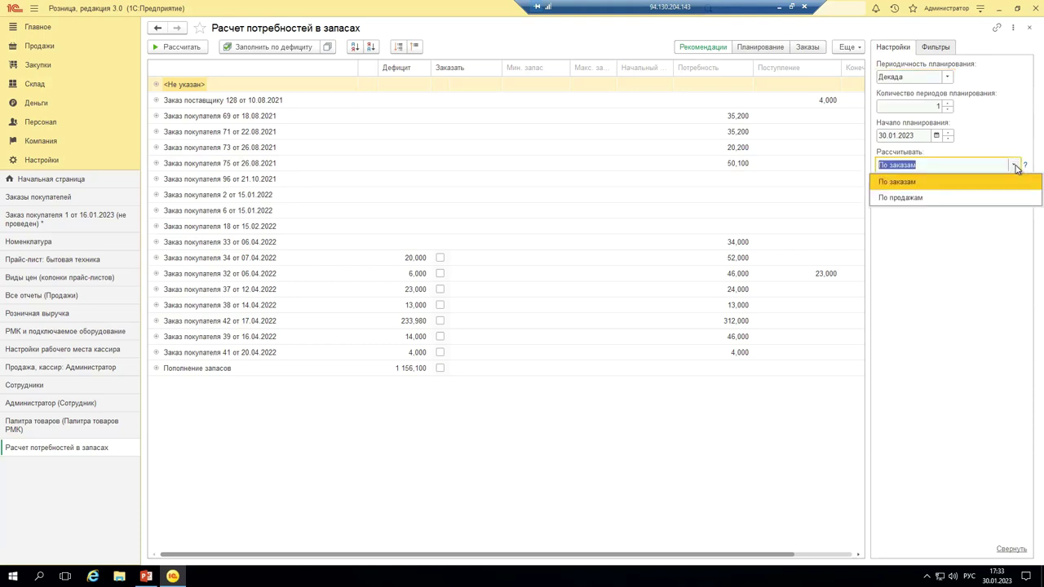
left_click(949, 257)
left_click(1018, 196)
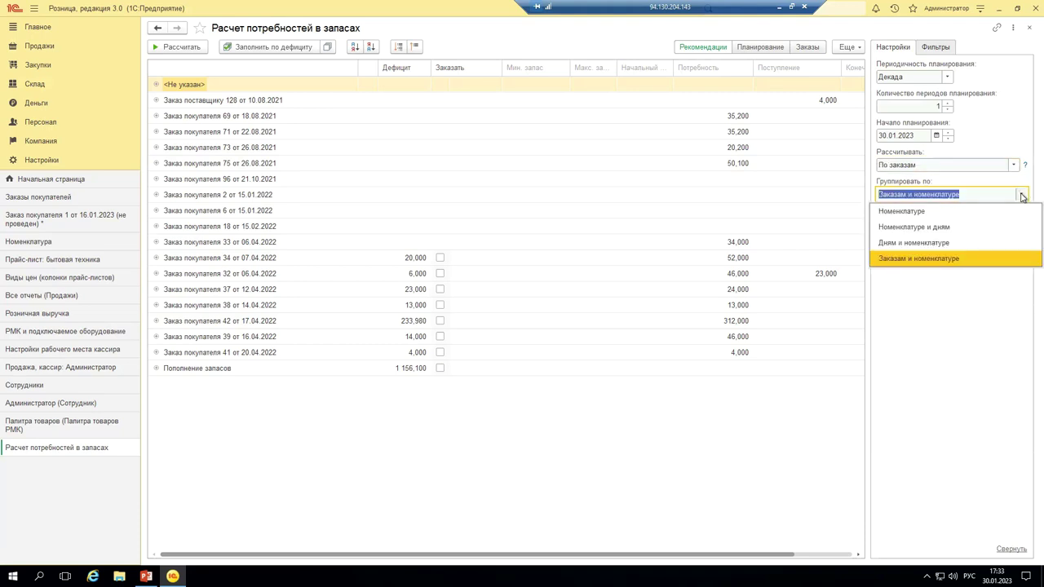
left_click(1020, 197)
- Turn off the Только дефицит filter and expand the supplier order of 10.08.2021 and the customer order of 18.08.2021
left_click(934, 47)
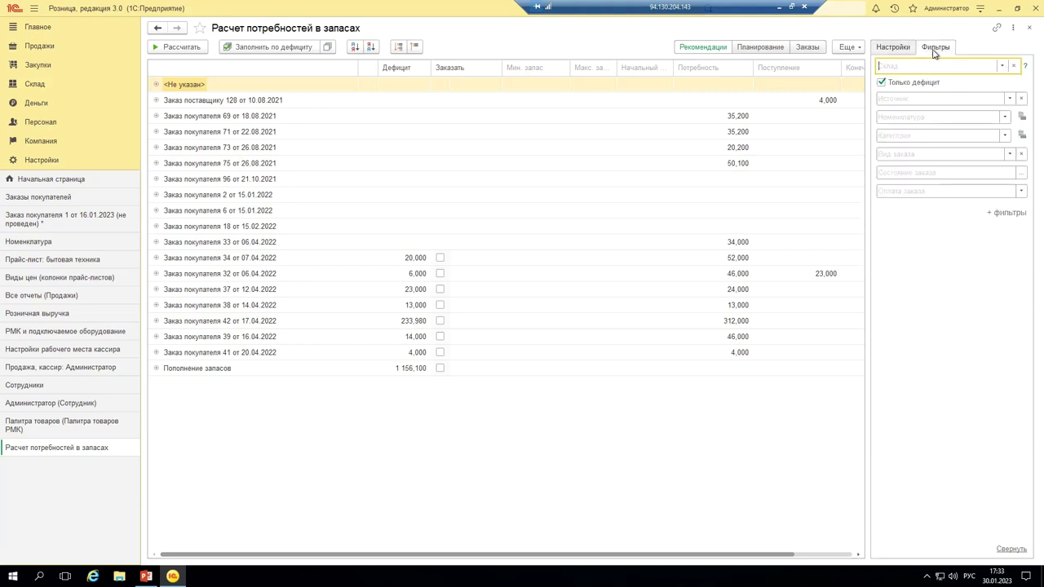
left_click(881, 83)
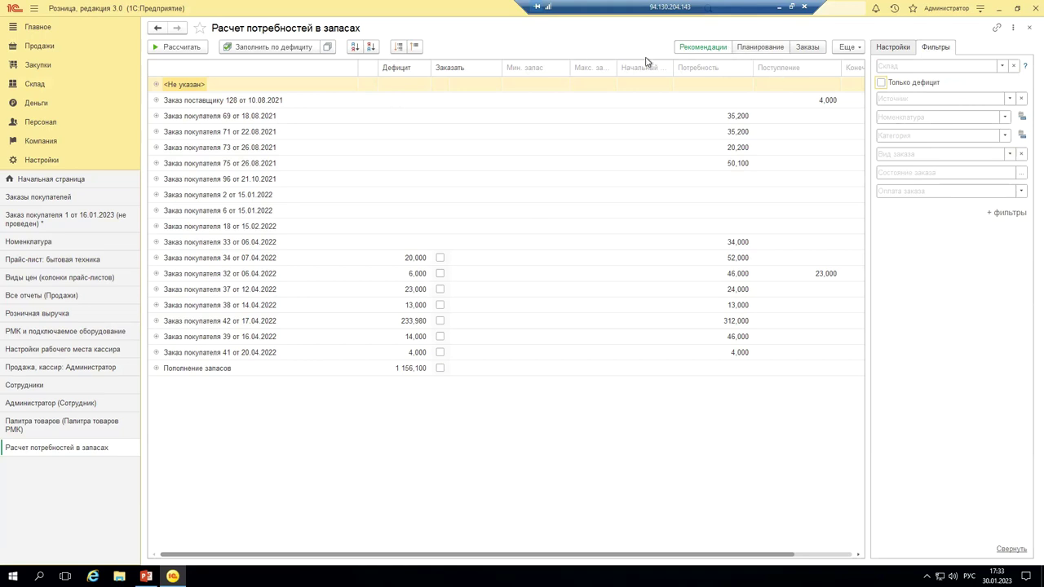
left_click(156, 100)
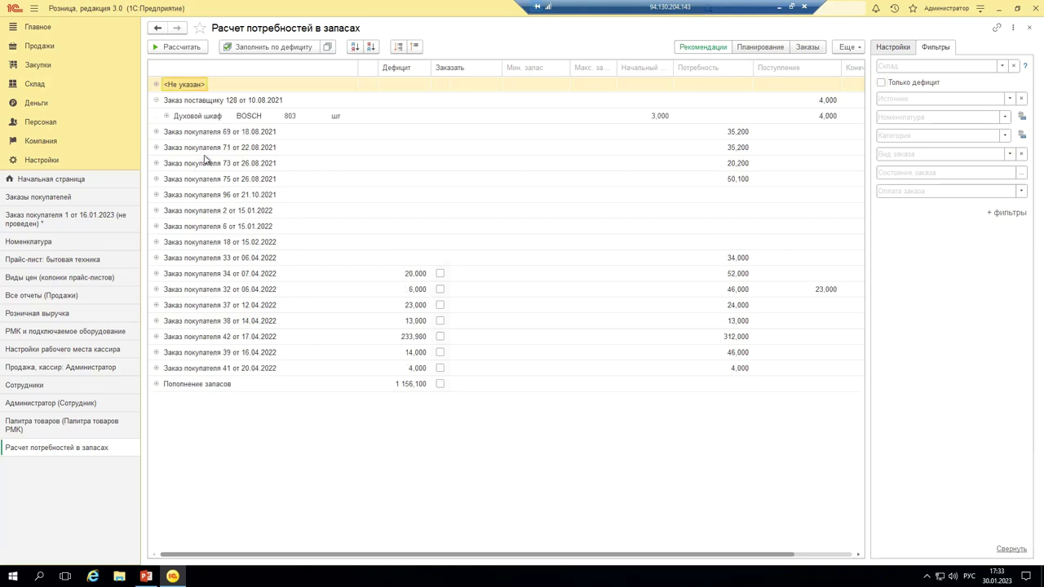
left_click(155, 132)
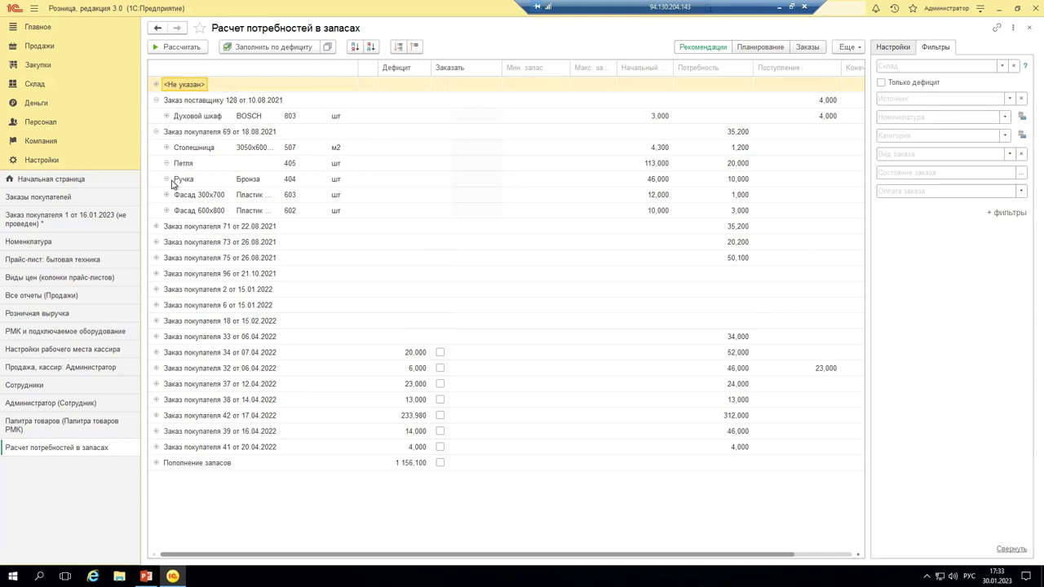
- Mark the customer orders of 07.04.2022, 06.04.2022 (the one with a deficit) and 12.04.2022 for ordering, and expand the last one's items
left_click(439, 352)
left_click(439, 368)
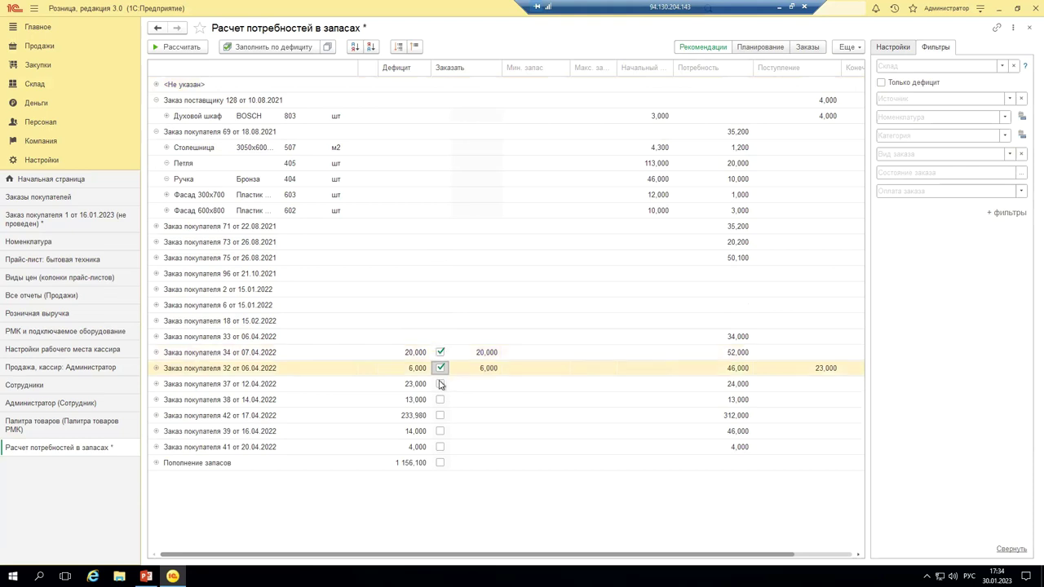
left_click(439, 384)
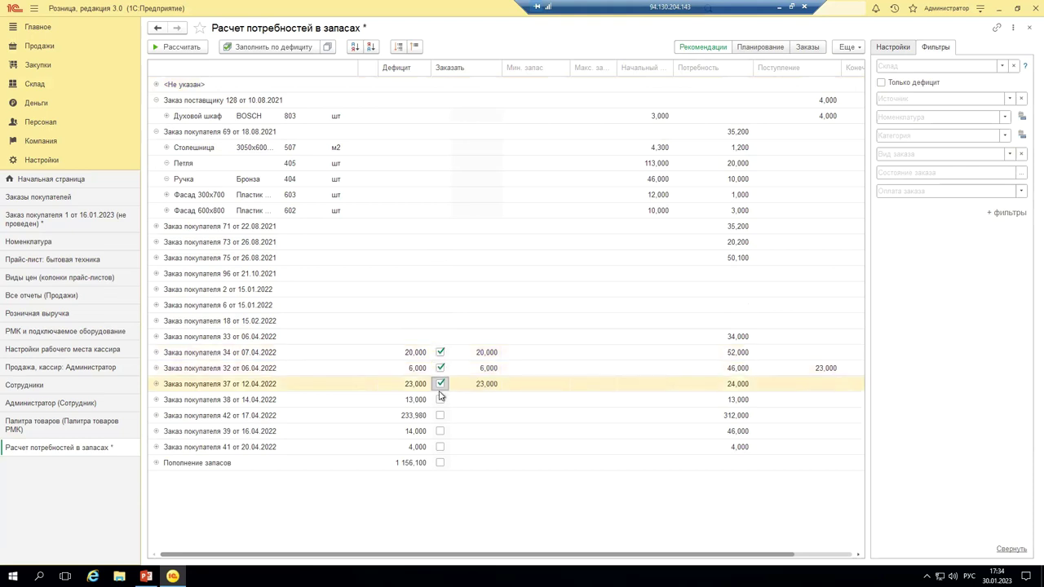
left_click(157, 386)
scroll(305, 425, "down", 1)
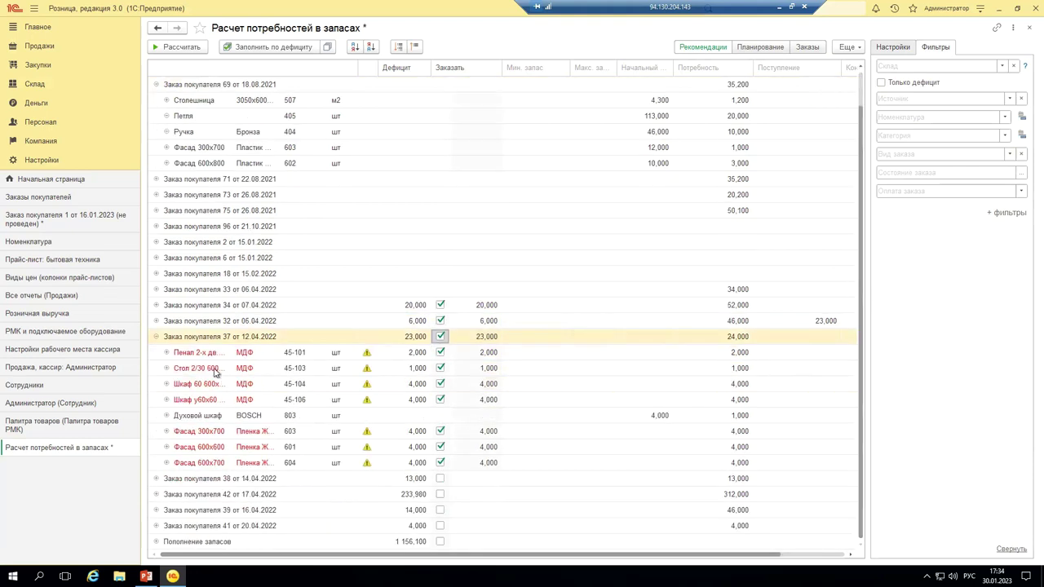
left_click(166, 352)
- Mark the customer orders of 14.04.2022 and 17.04.2022 for ordering and expand their items
left_click(440, 478)
left_click(156, 479)
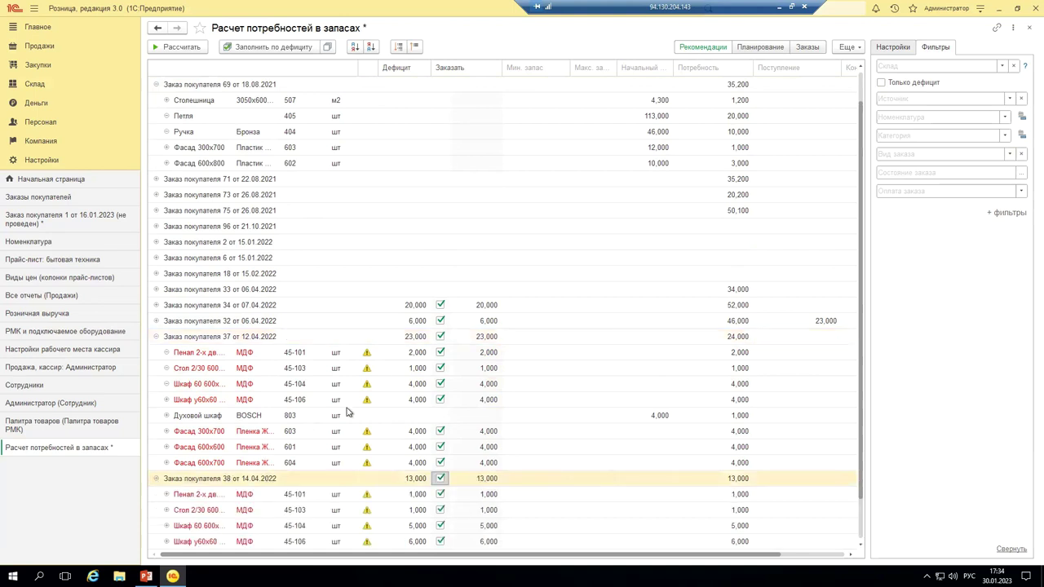
scroll(380, 365, "down", 2)
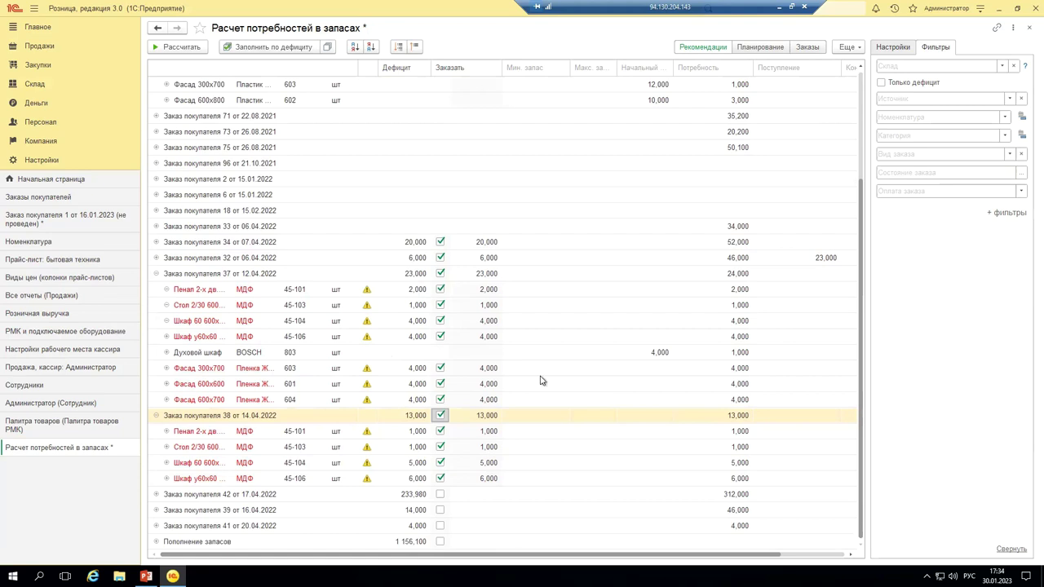
left_click(156, 495)
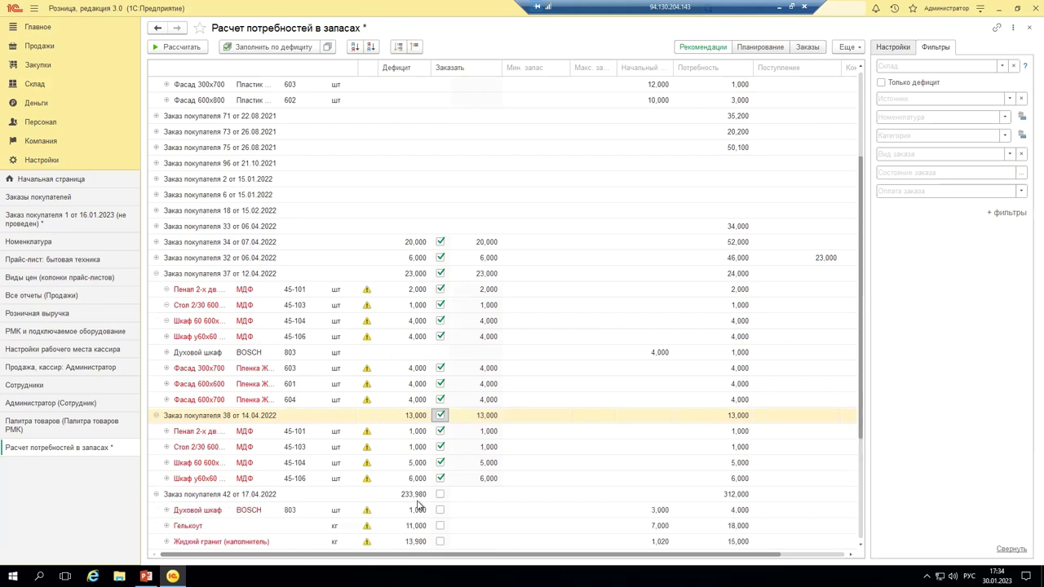
left_click(459, 493)
scroll(490, 477, "down", 4)
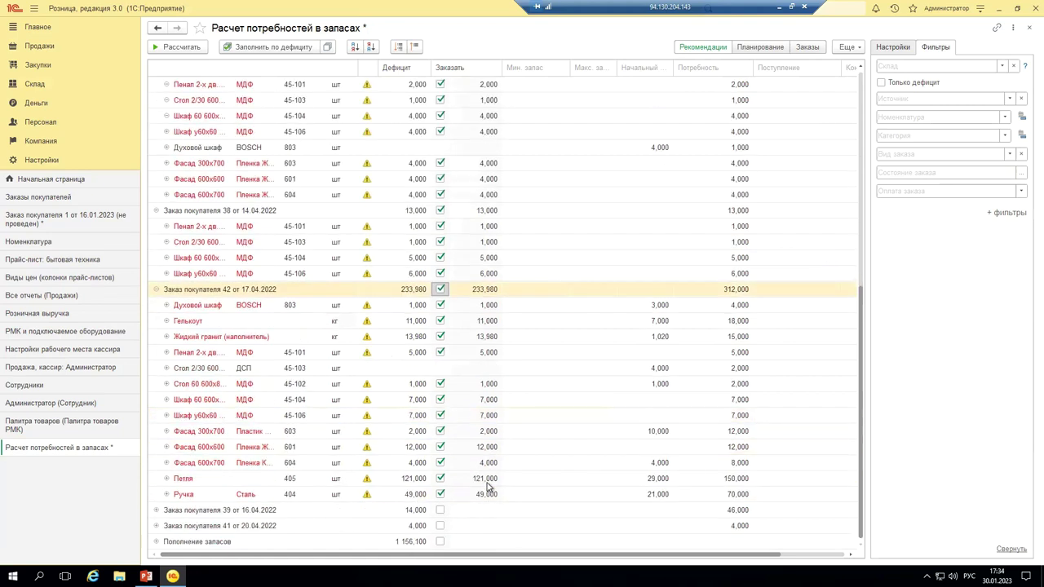
- Switch to the Планирование stage and expand the customer orders of 07.04.2022 and 06.04.2022, including the suppliers of both Шкаф items
left_click(761, 47)
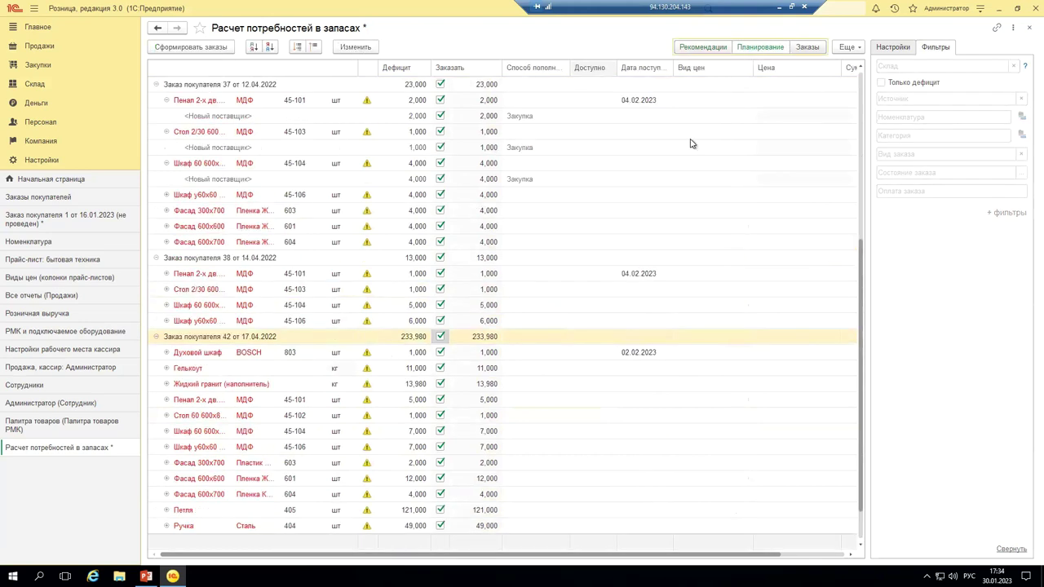
scroll(441, 200, "up", 1)
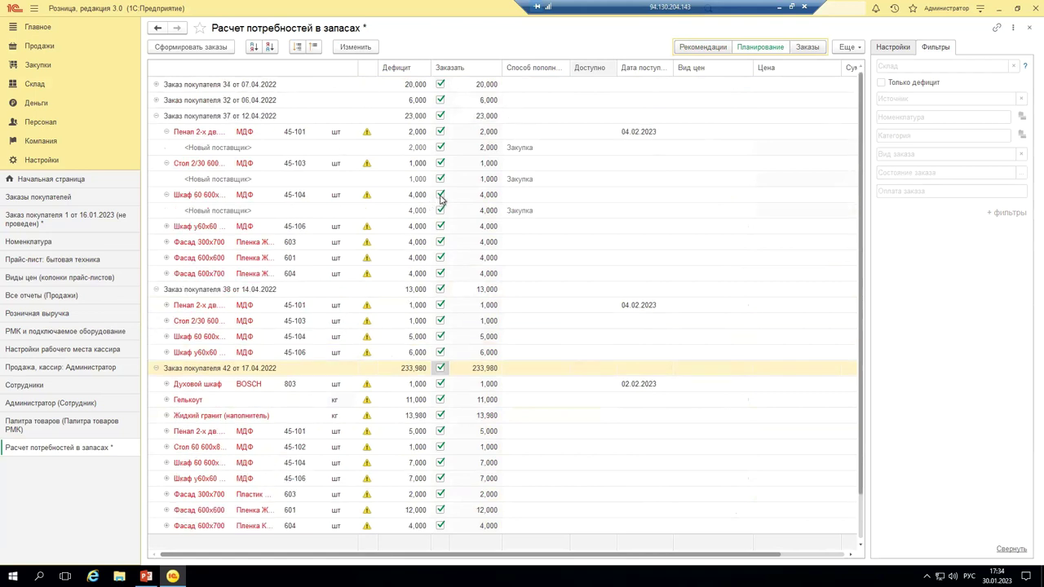
left_click(155, 100)
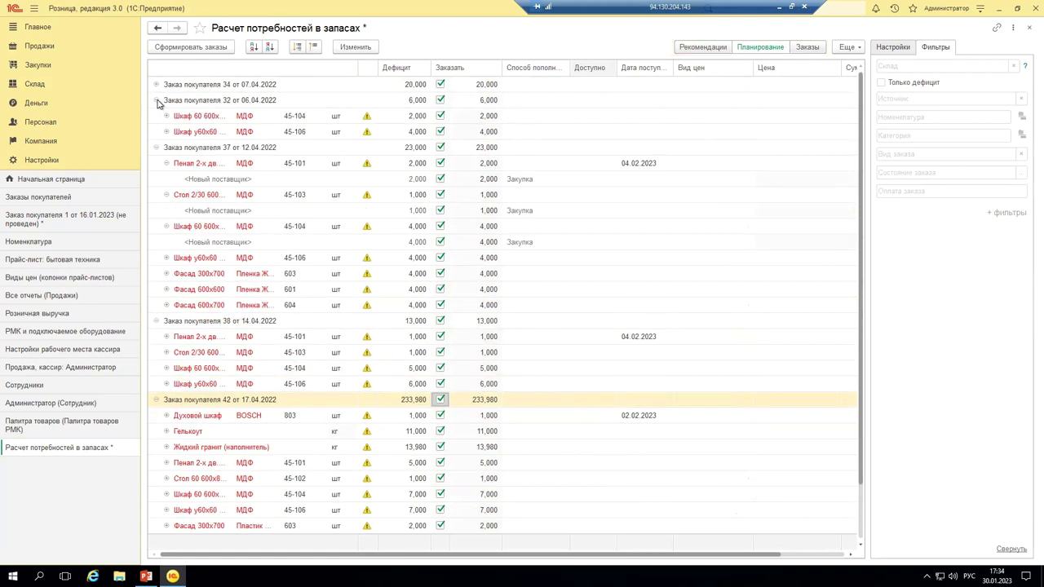
left_click(157, 85)
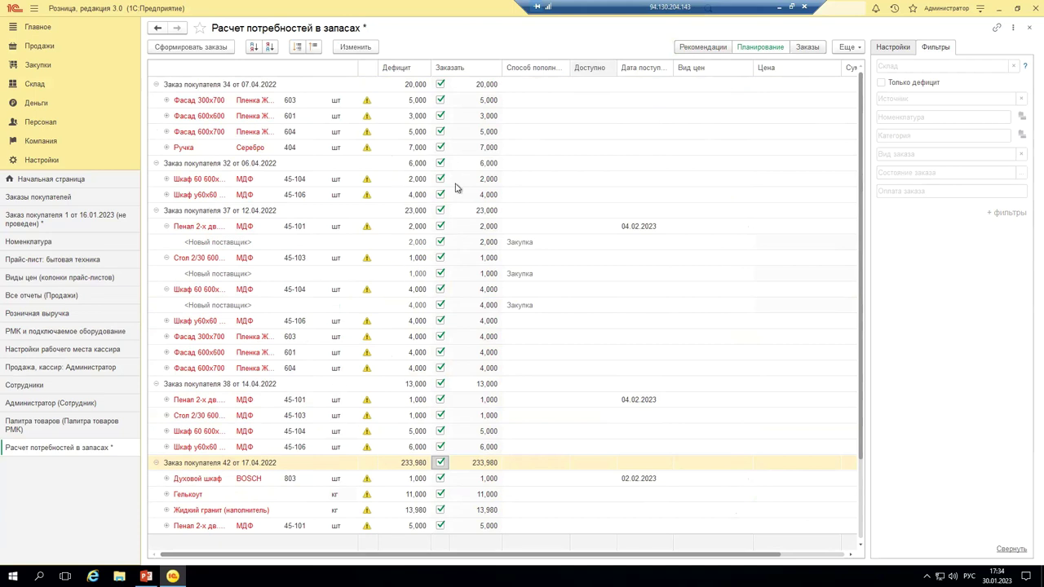
left_click(168, 179)
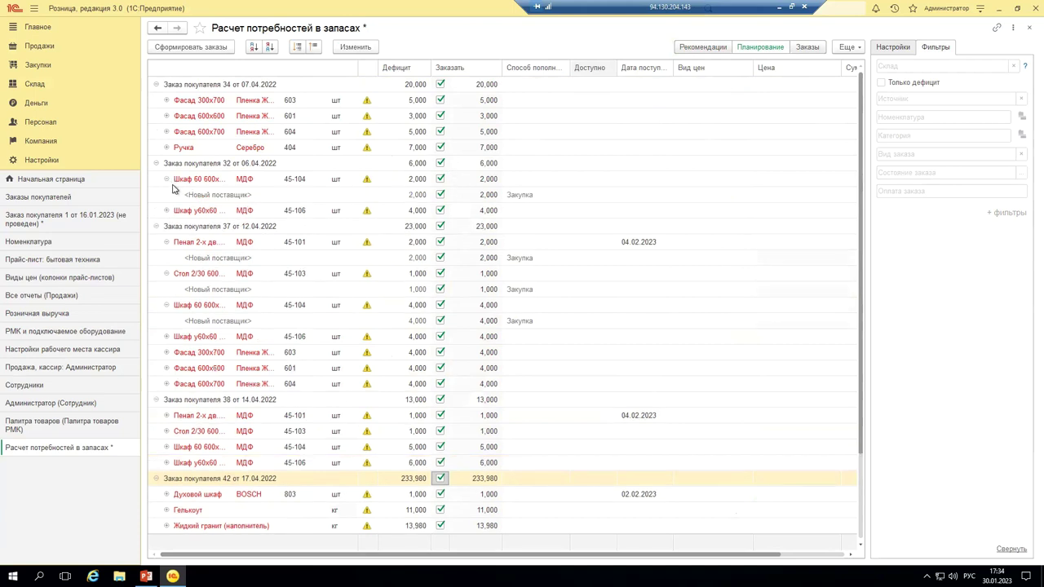
left_click(167, 210)
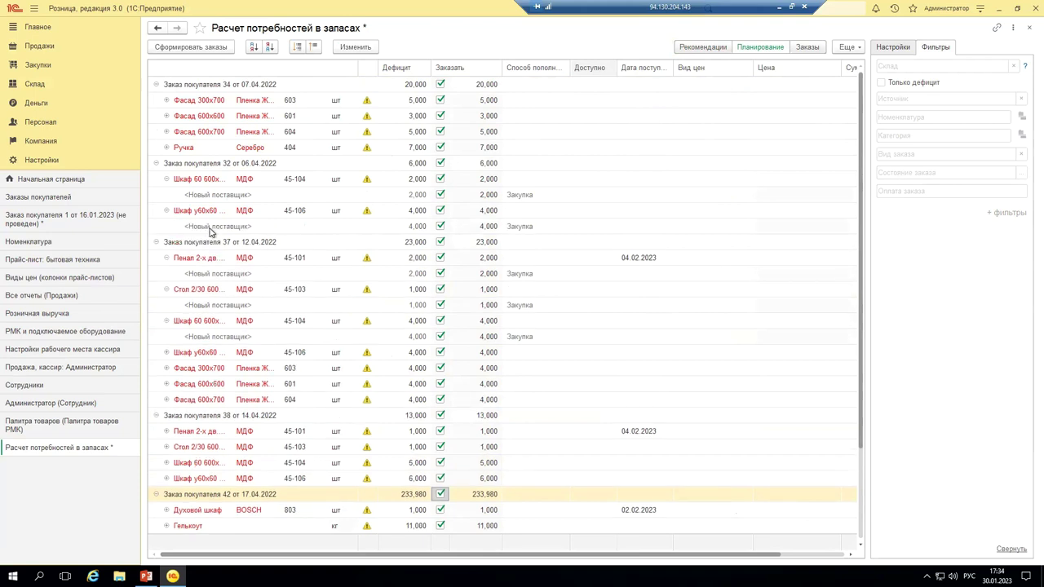
- Examine the supplier options for Шкаф у60х60 and Фасад 600х600 in the customer order of 12.04.2022
left_click(167, 353)
scroll(229, 371, "down", 3)
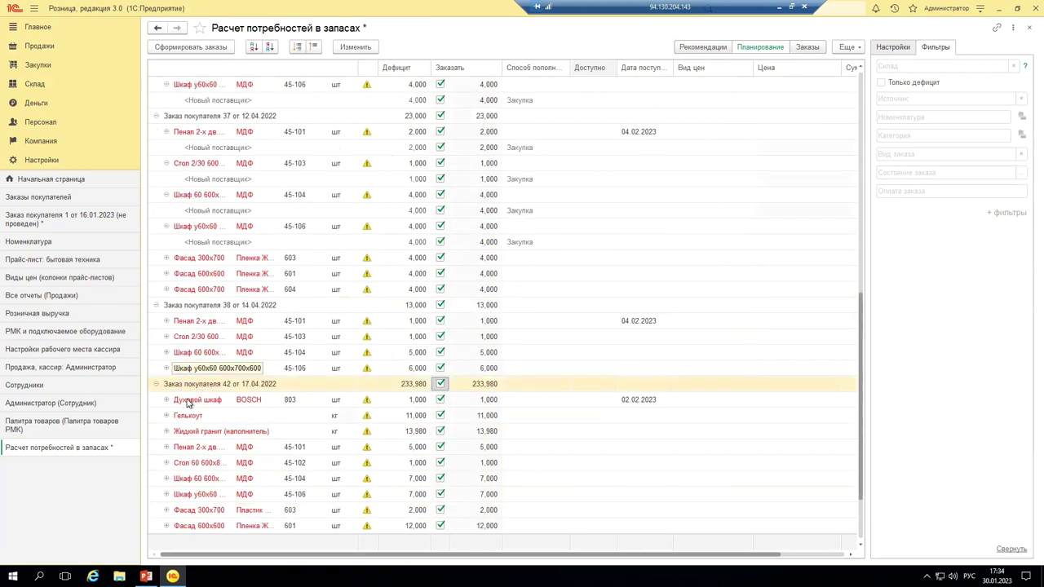
left_click(167, 273)
scroll(218, 341, "down", 2)
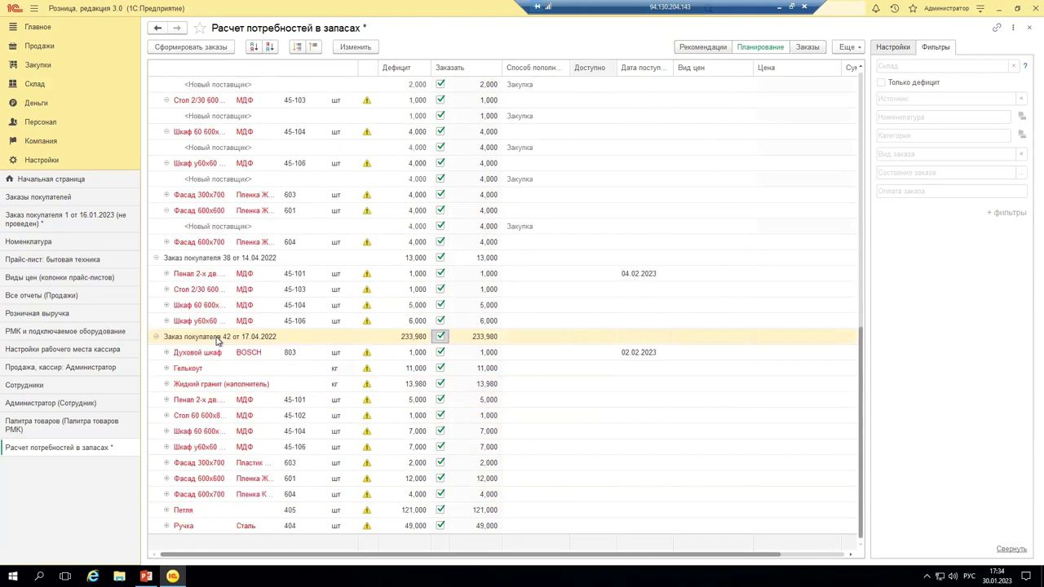
- Choose НовочЛит instead of Фортис as the supplier of Духовой шкаф BOSCH in the customer order of 17.04.2022
left_click(167, 352)
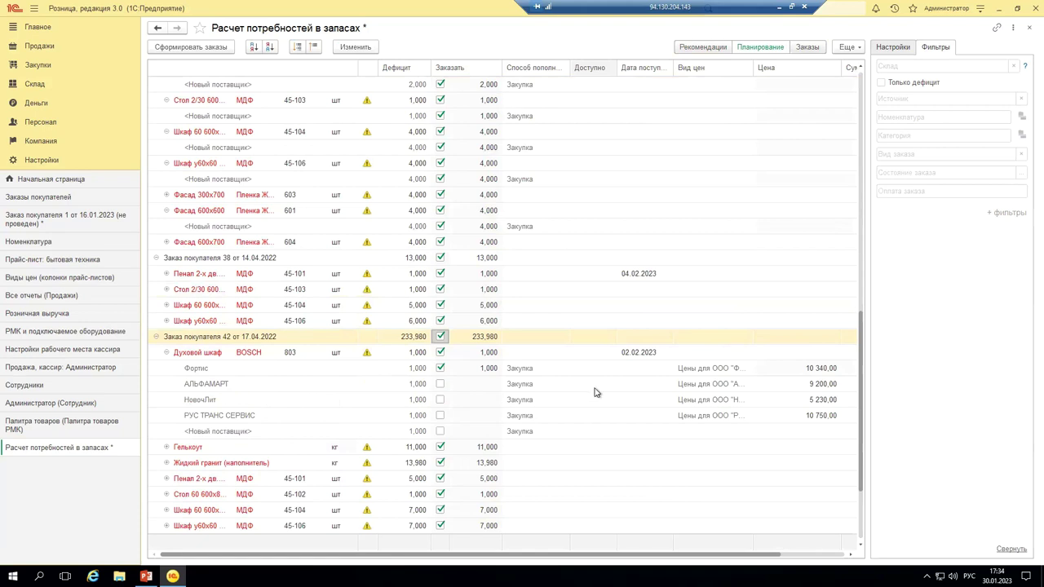
left_click(534, 383)
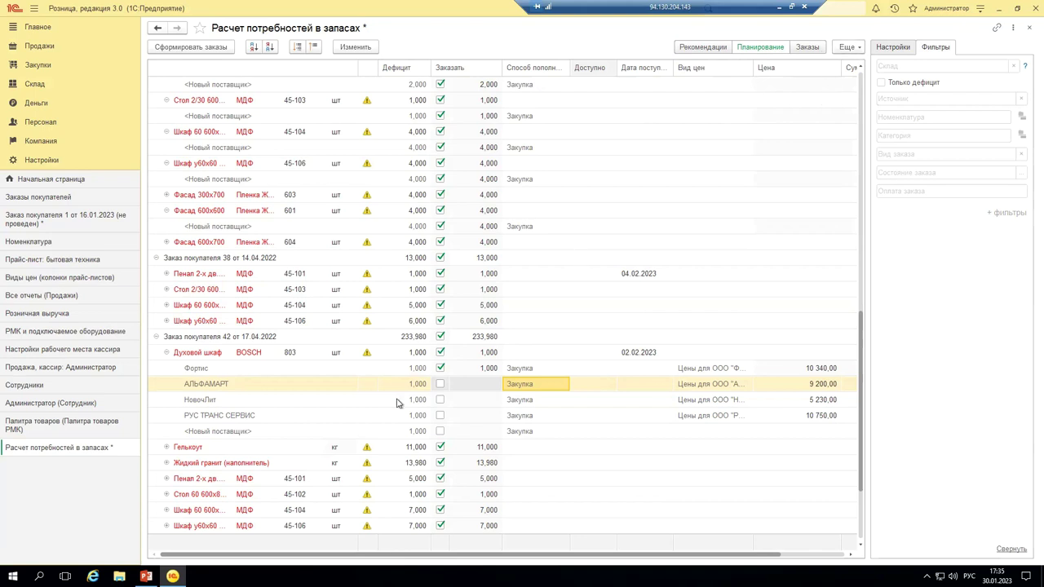
scroll(439, 426, "down", 2)
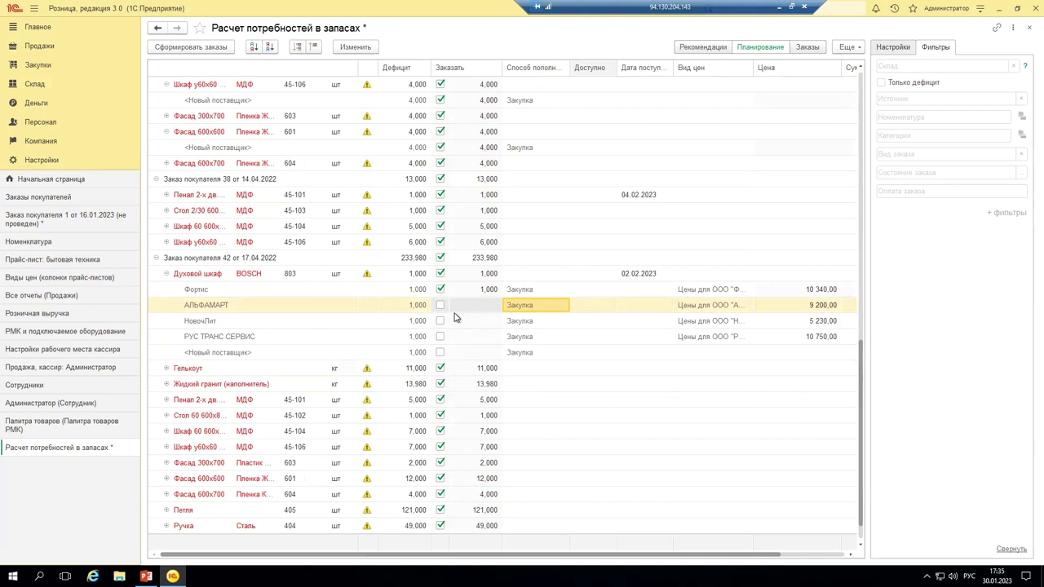
left_click(441, 289)
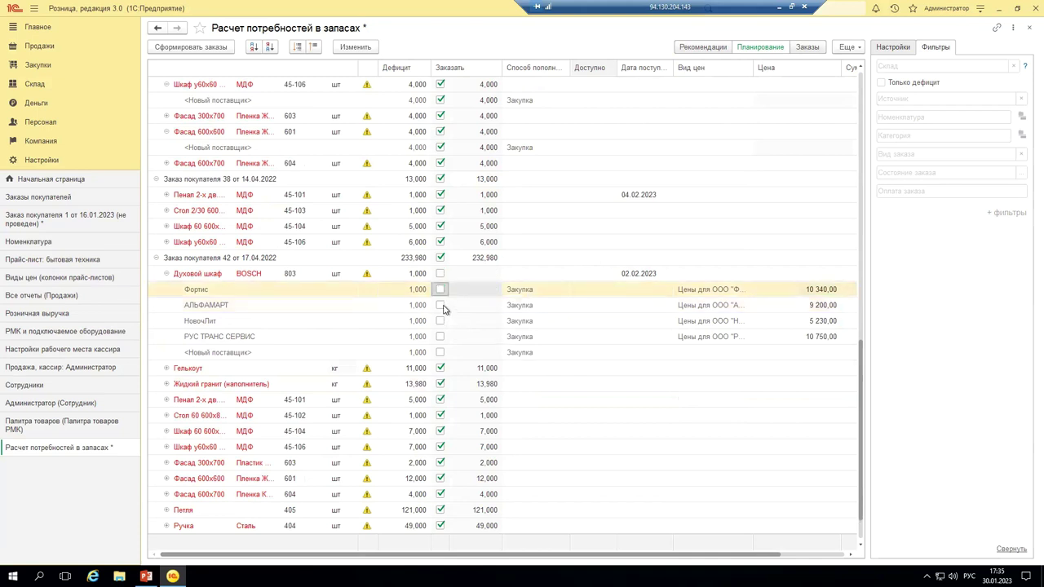
left_click(809, 320)
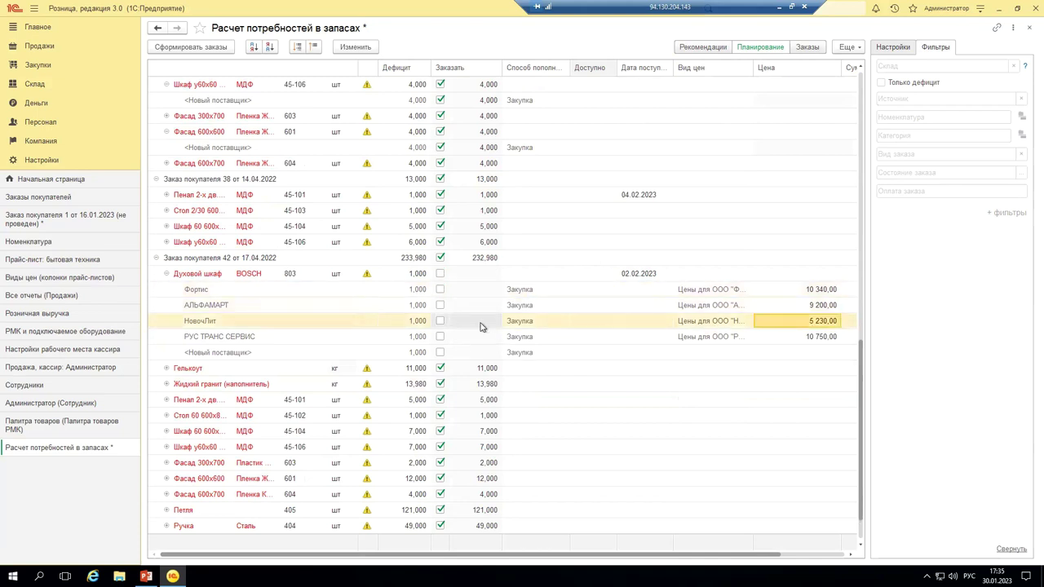
left_click(441, 321)
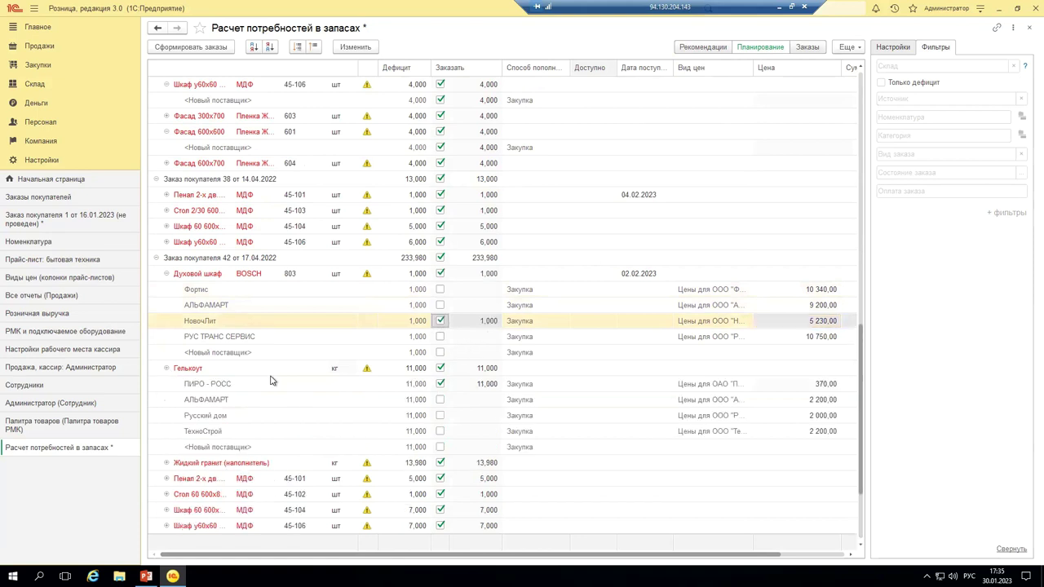
- For Гелькоут, deselect the supplier ПИРО - РОСС and select АЛЬФАМАРТ and Русский дом
left_click(825, 401)
left_click(440, 400)
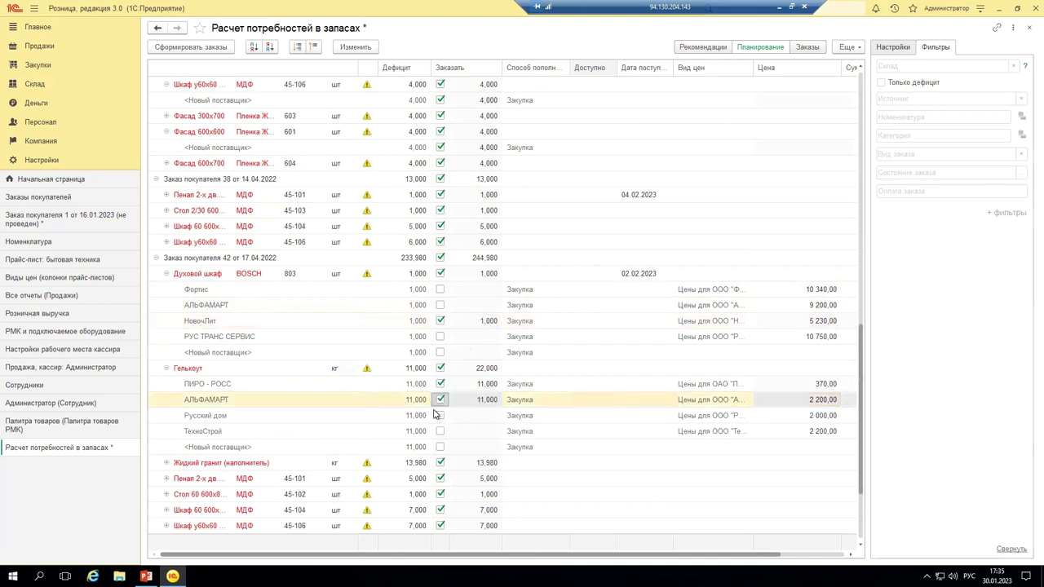
left_click(440, 385)
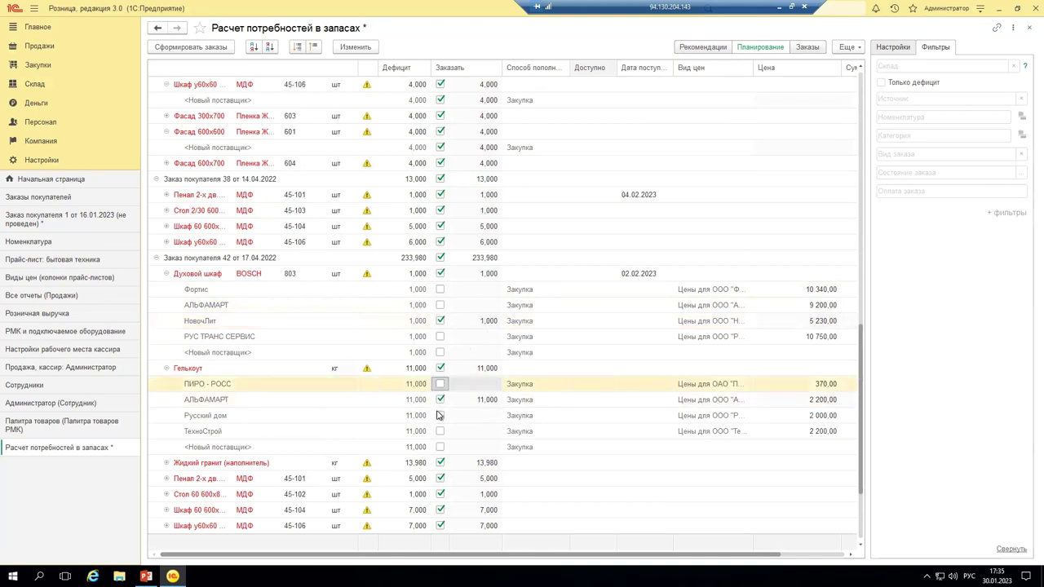
left_click(439, 415)
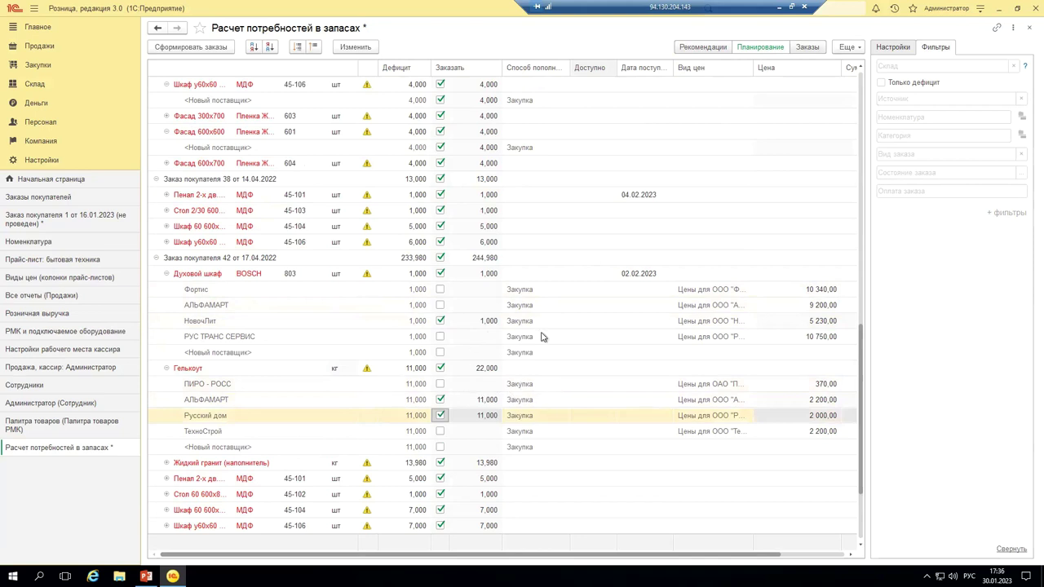
- Generate the supplier orders from the planned purchases and open the first order in the resulting list
left_click(806, 48)
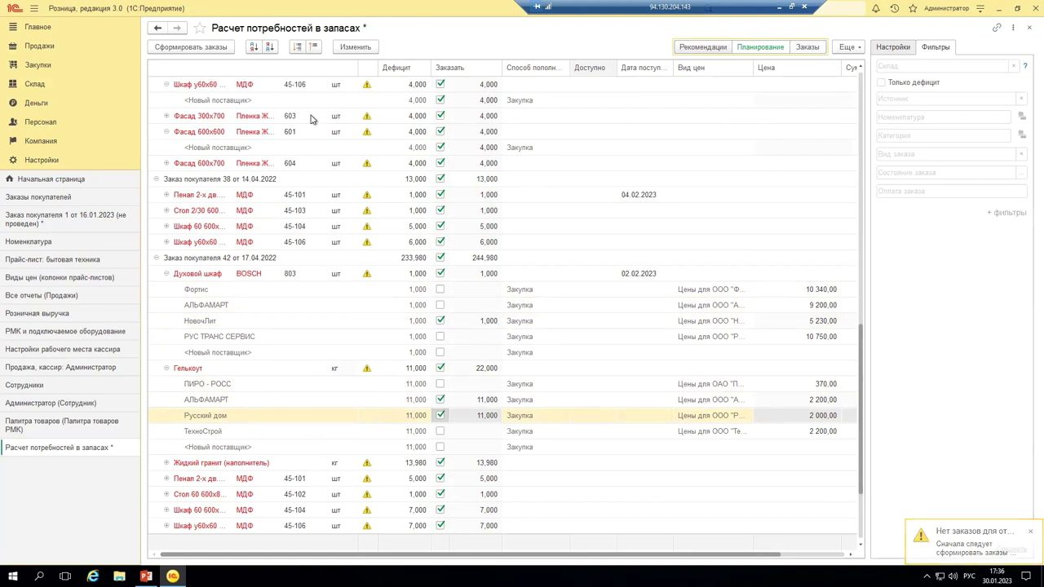
key("Return")
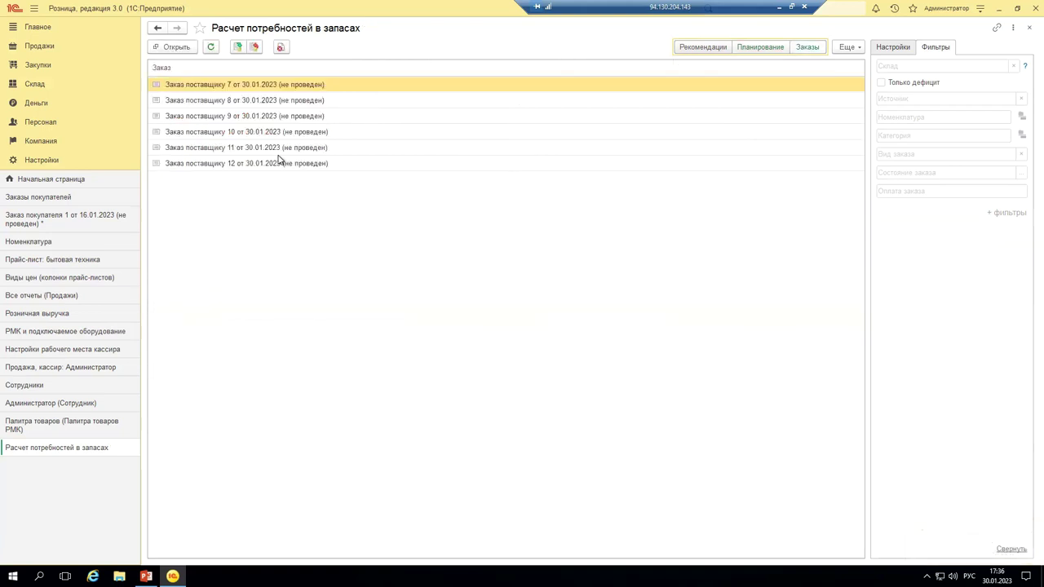
double_click(308, 86)
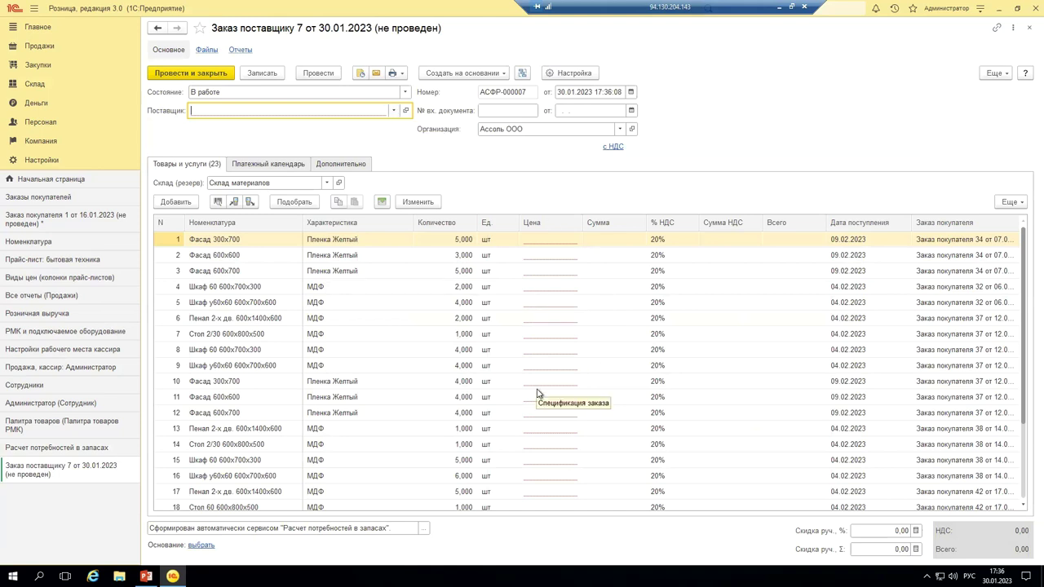
- Look through the goods listed in supplier order 7 and close the order
scroll(538, 397, "down", 2)
scroll(537, 415, "up", 2)
left_click(1027, 30)
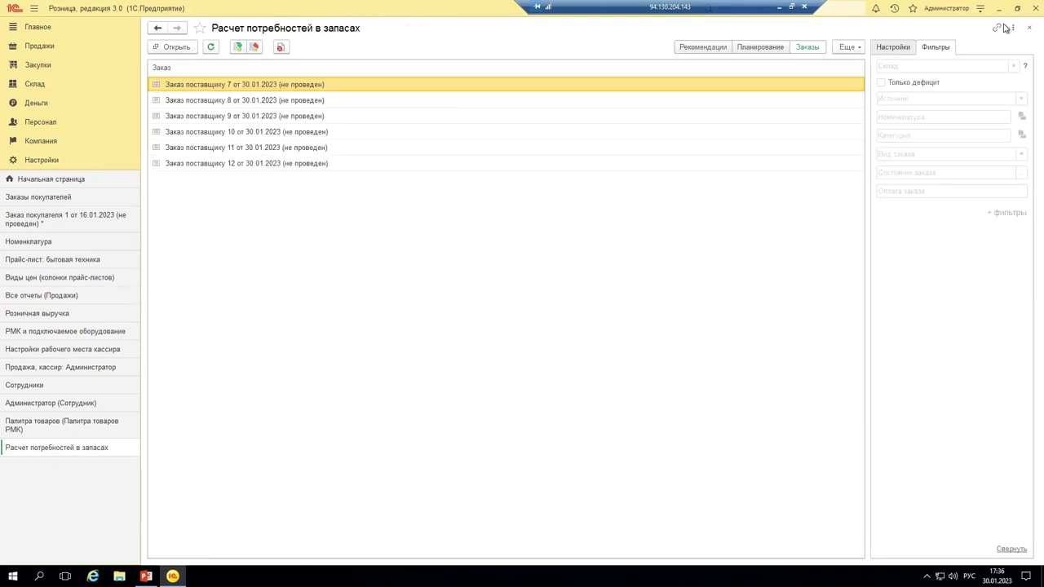
- Reopen supplier order 7, open the item card of Фасад 300х700 from its first row, and start a new supplier item record
double_click(311, 84)
double_click(272, 237)
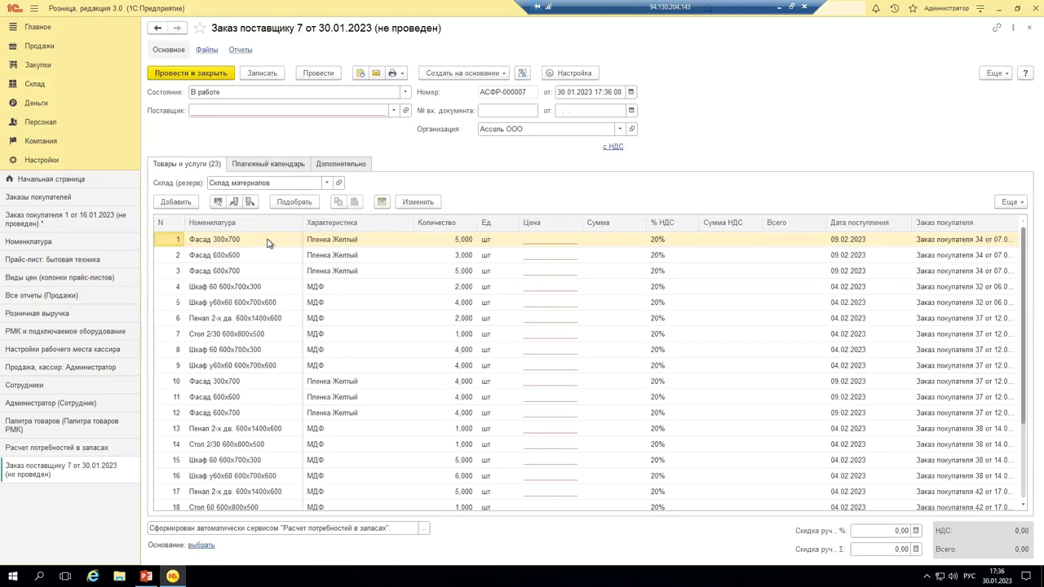
left_click(296, 239)
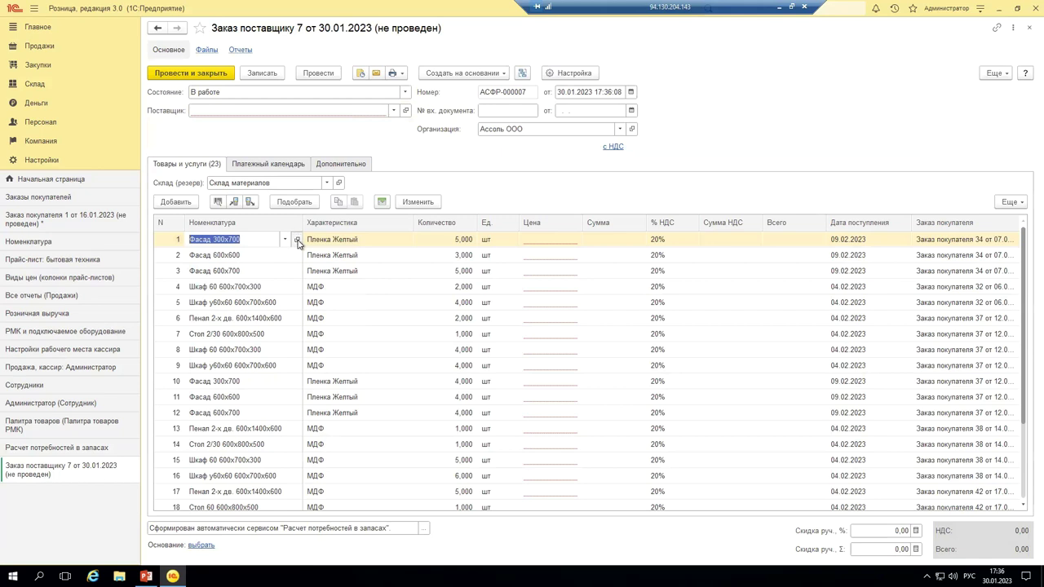
left_click(913, 52)
left_click(171, 88)
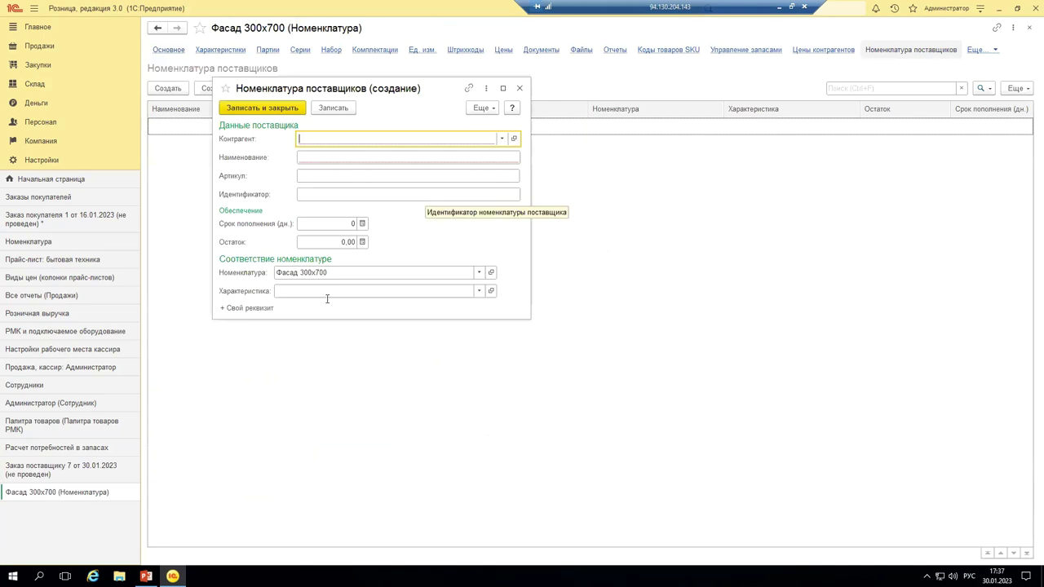
- Choose АЛЬФАМАРТ as the counterparty of the new supplier item
left_click(327, 241)
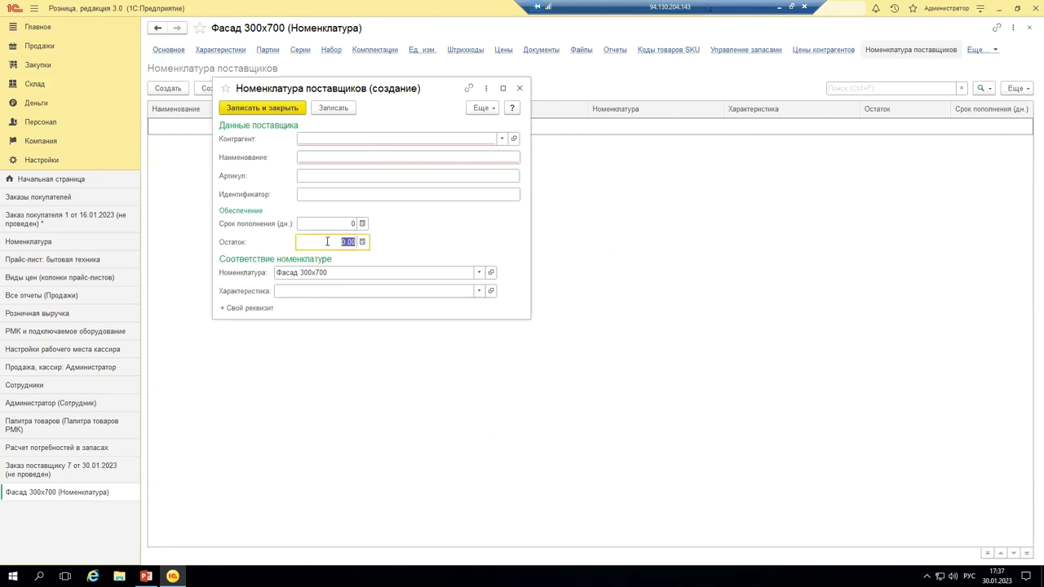
left_click(500, 139)
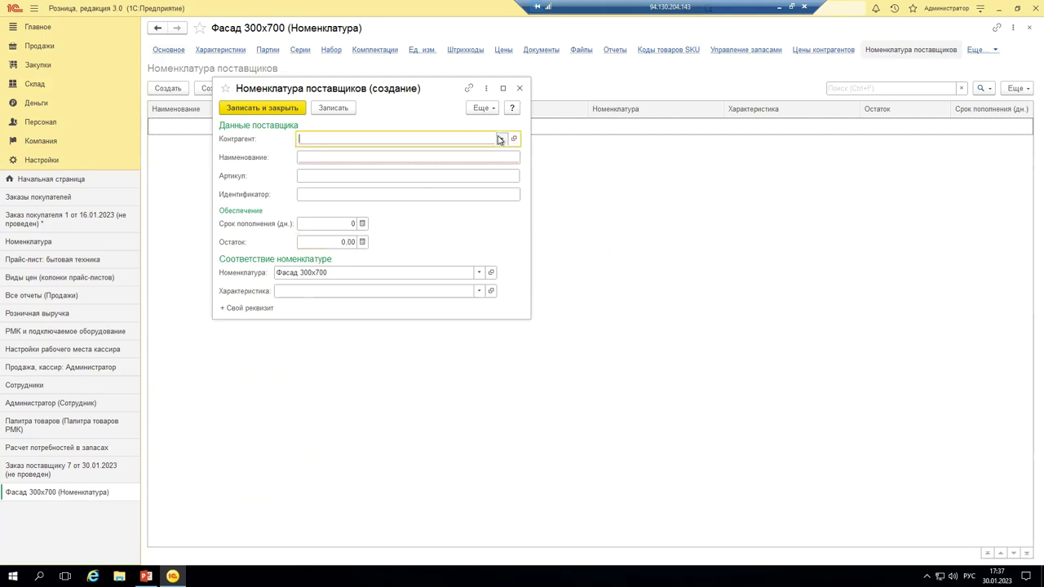
left_click(347, 157)
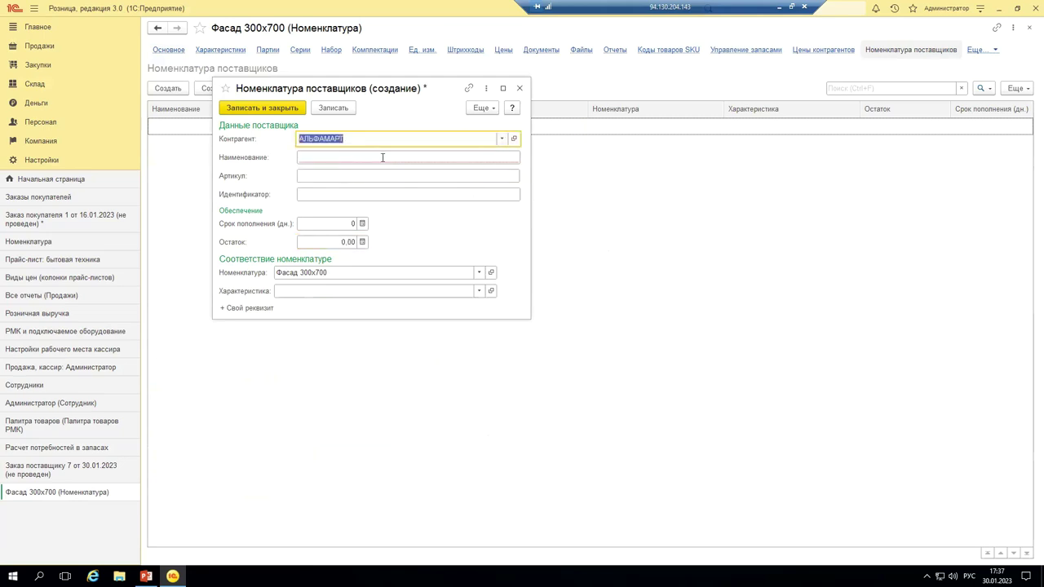
- Copy the linked item's name Фасад 300х700 into the supplier item's name
left_click(382, 157)
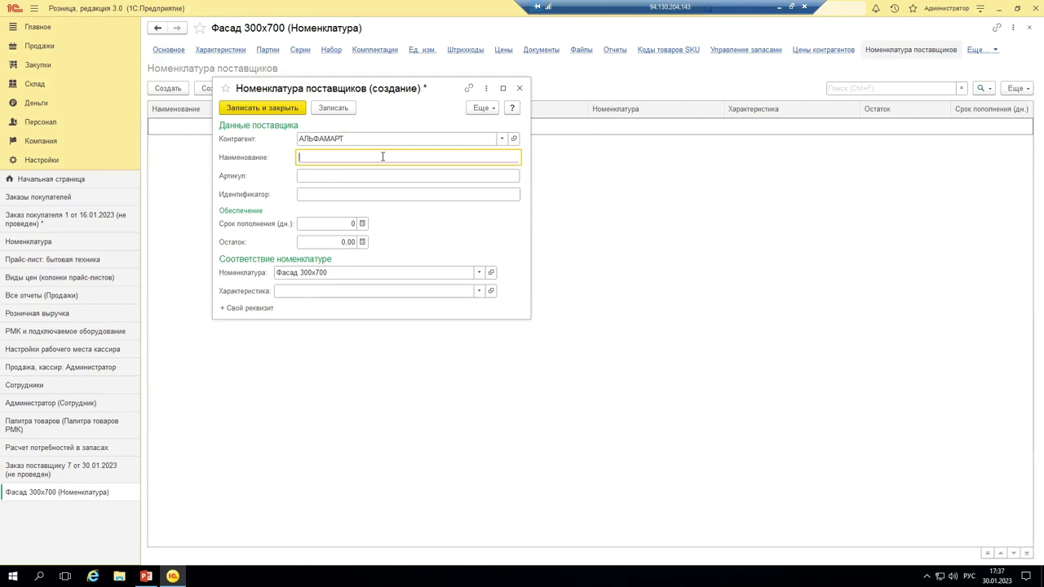
left_click(363, 272)
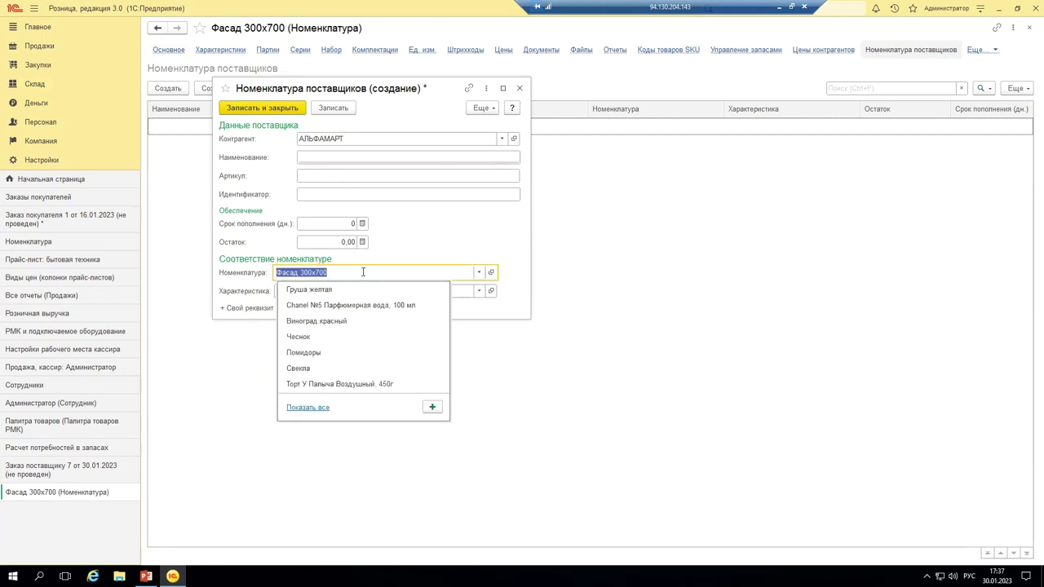
key("Escape")
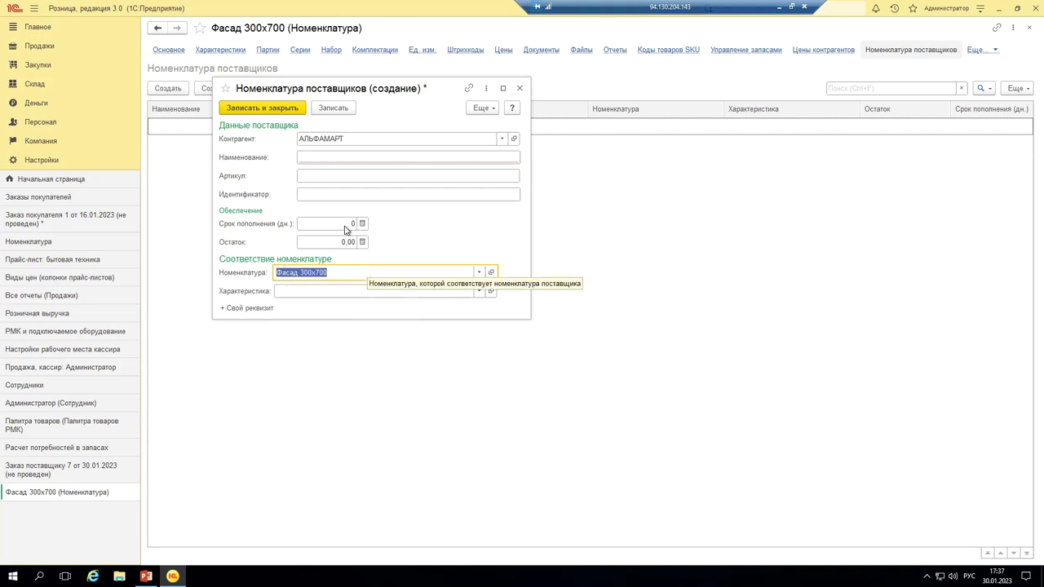
left_click(333, 156)
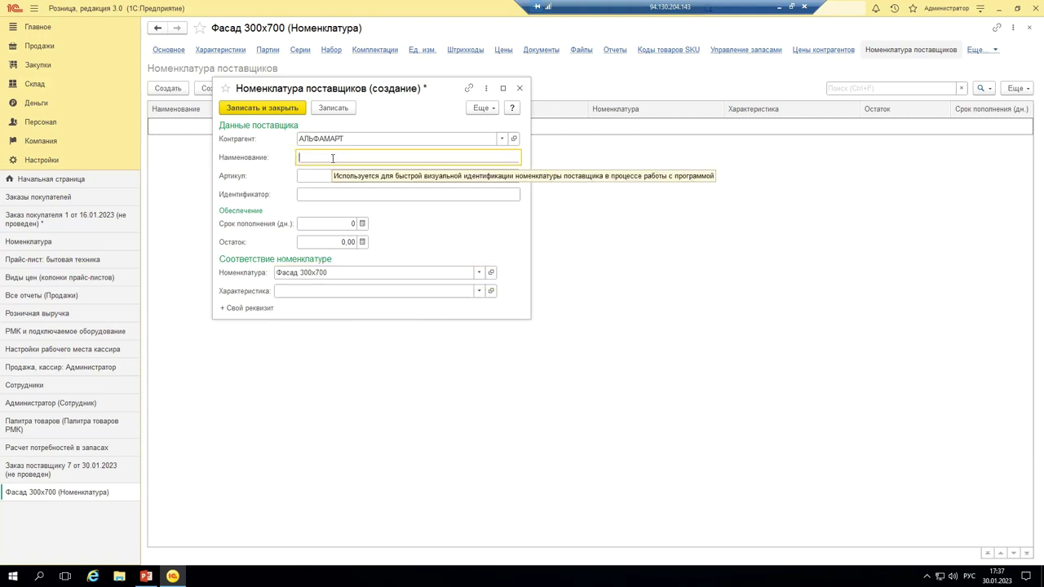
key("ctrl+v")
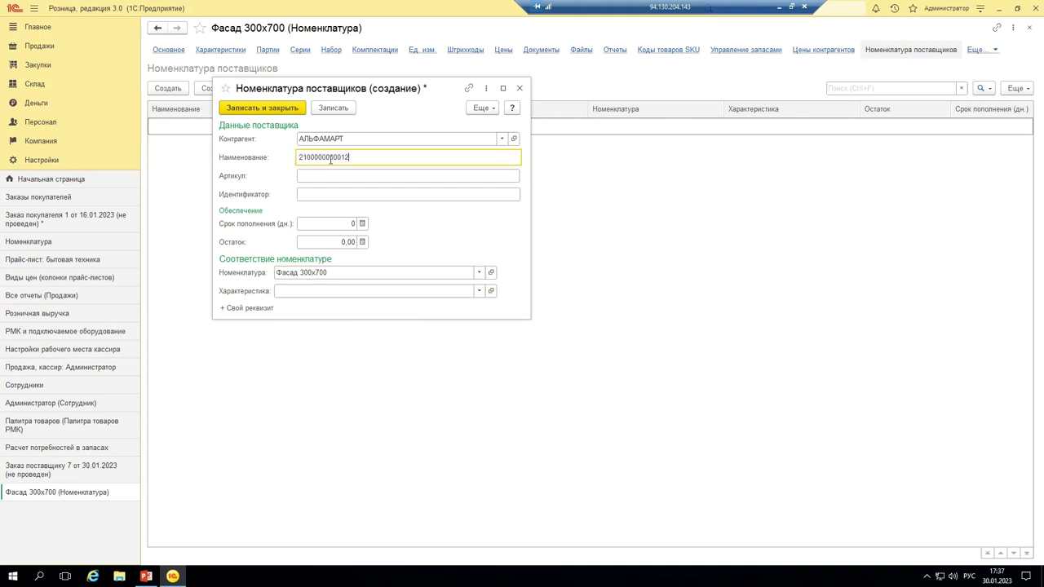
left_click(220, 156)
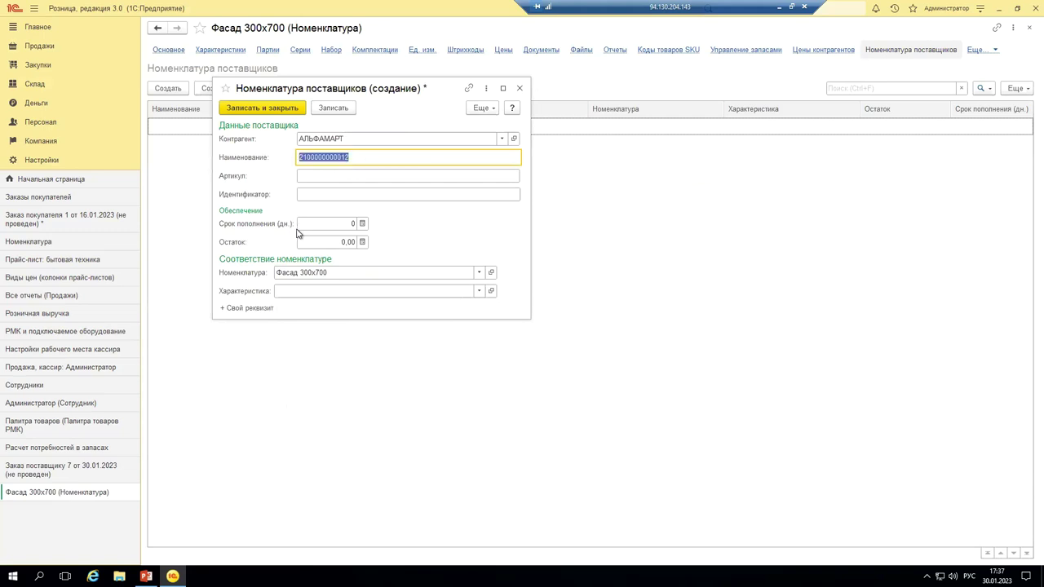
left_click(351, 275)
key("ctrl+c")
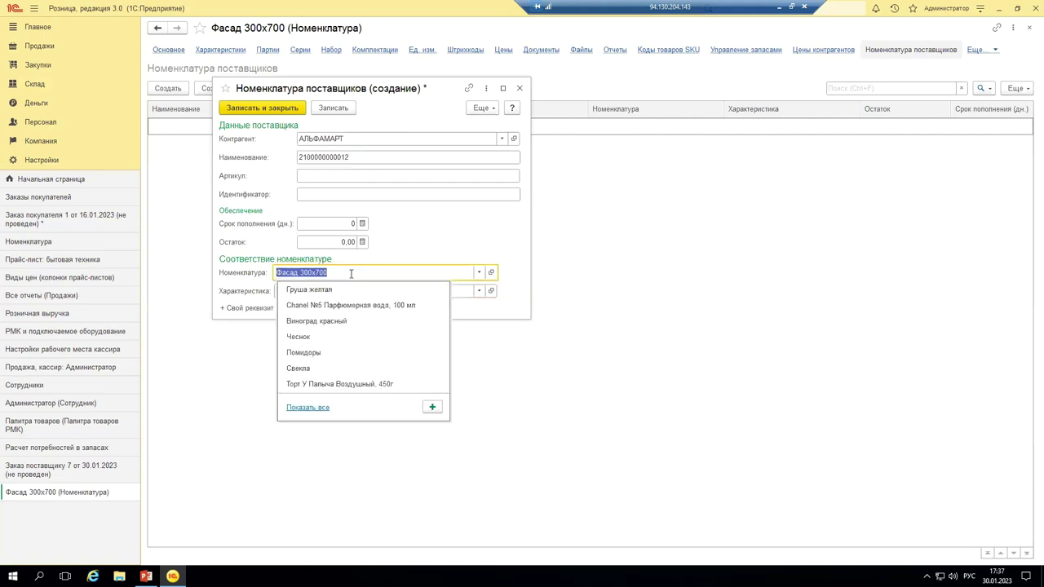
left_click(372, 156)
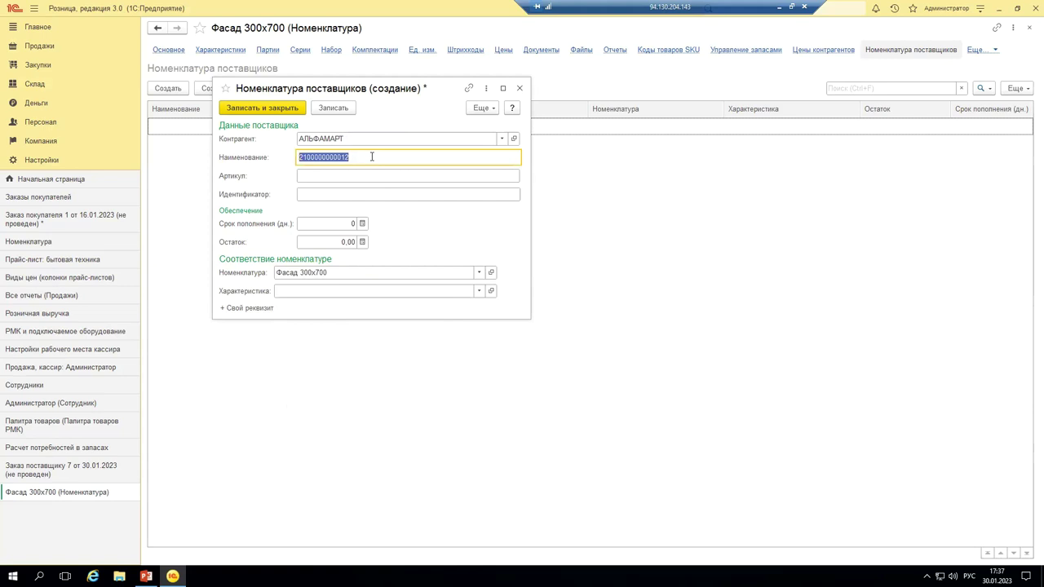
key("ctrl+v")
- Set the supplier item's replenishment period to 3 days and stock to 3, save it, and return to the generated orders list
left_click(339, 226)
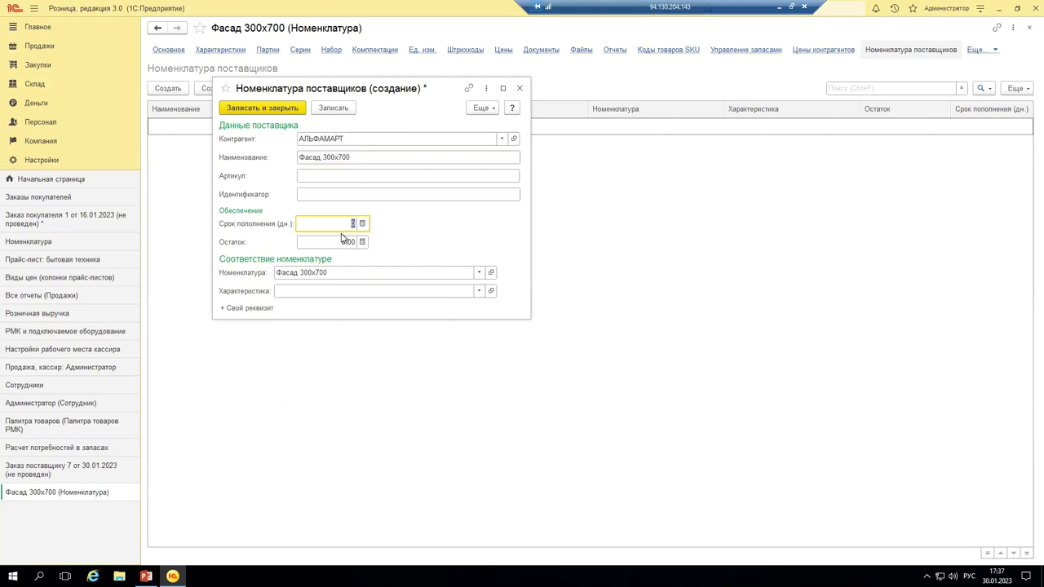
type("3")
key("Tab")
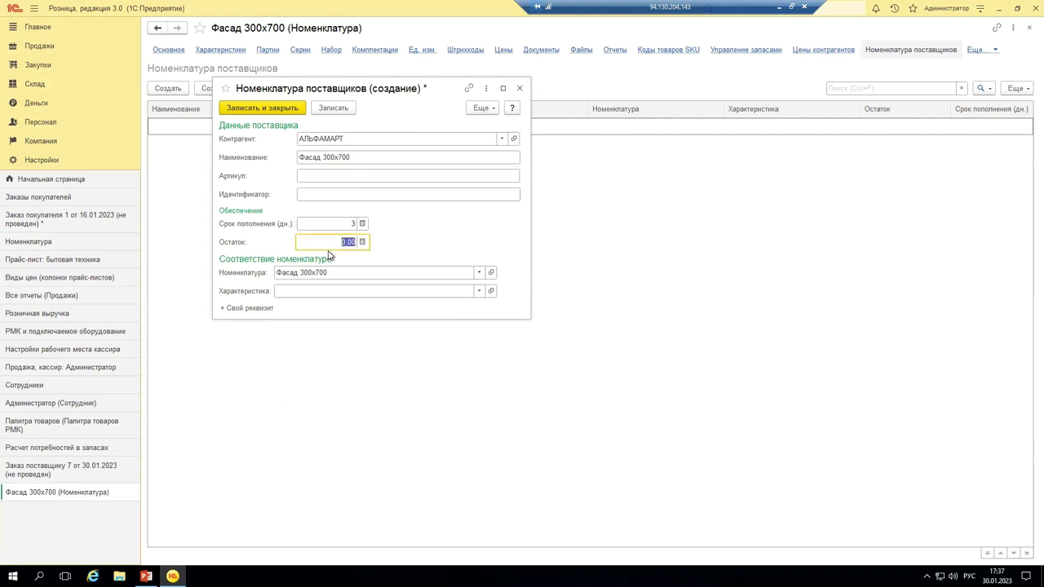
type("3")
left_click(260, 109)
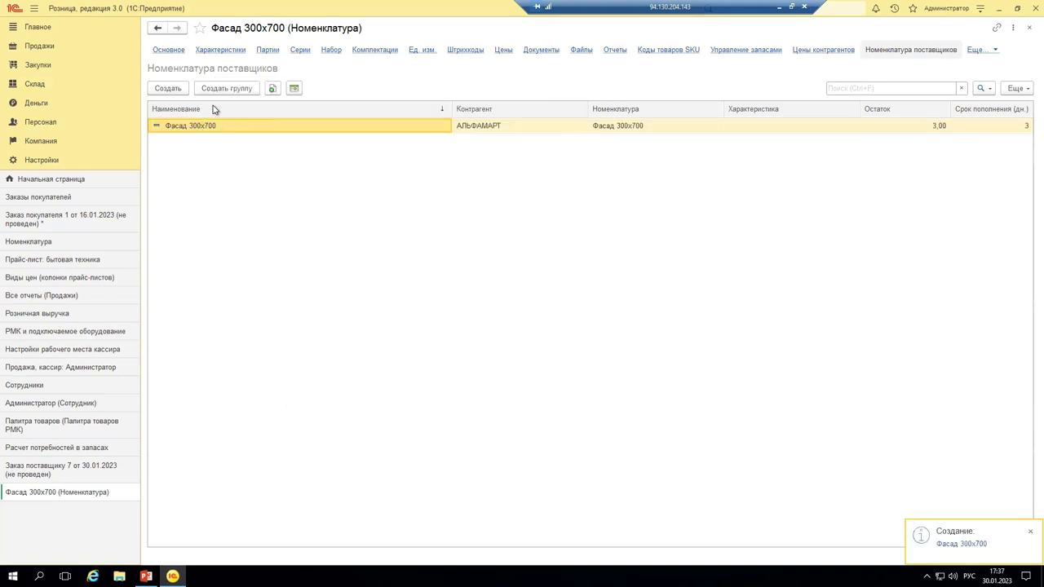
left_click(1027, 29)
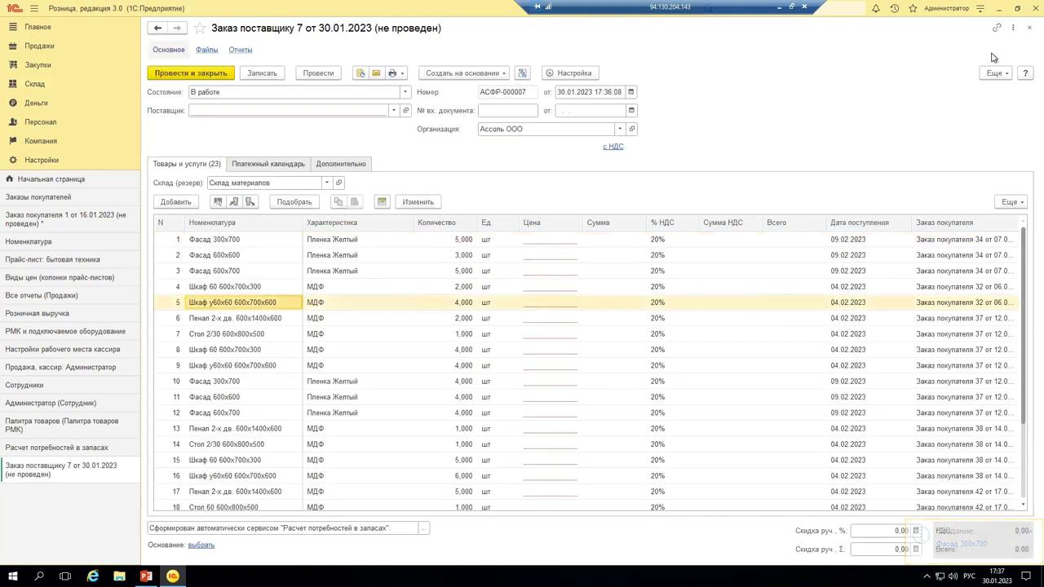
key("Escape")
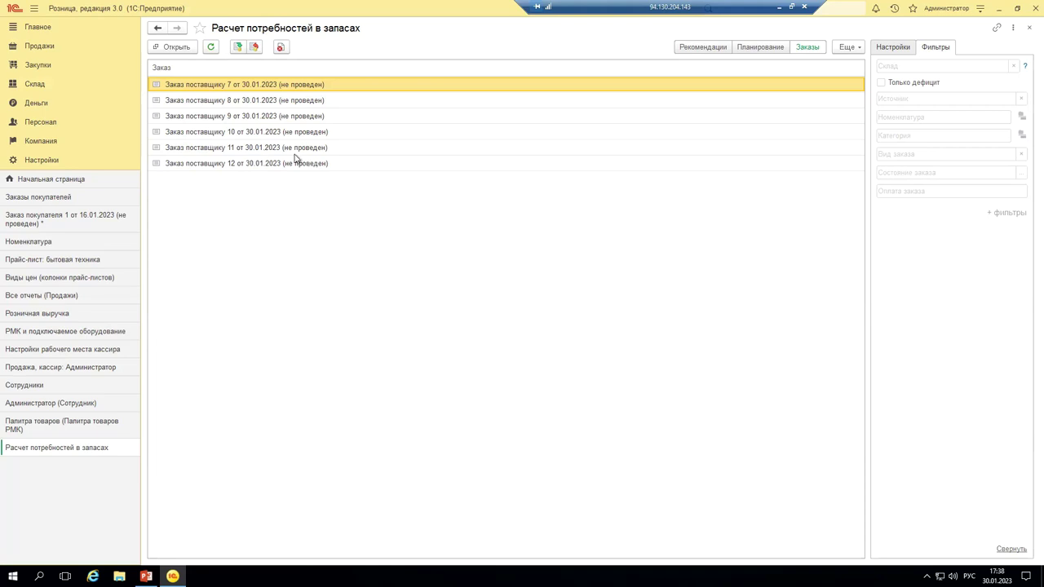
- Open supplier order 7 from the generated orders once more, view it, and close it
left_click(273, 100)
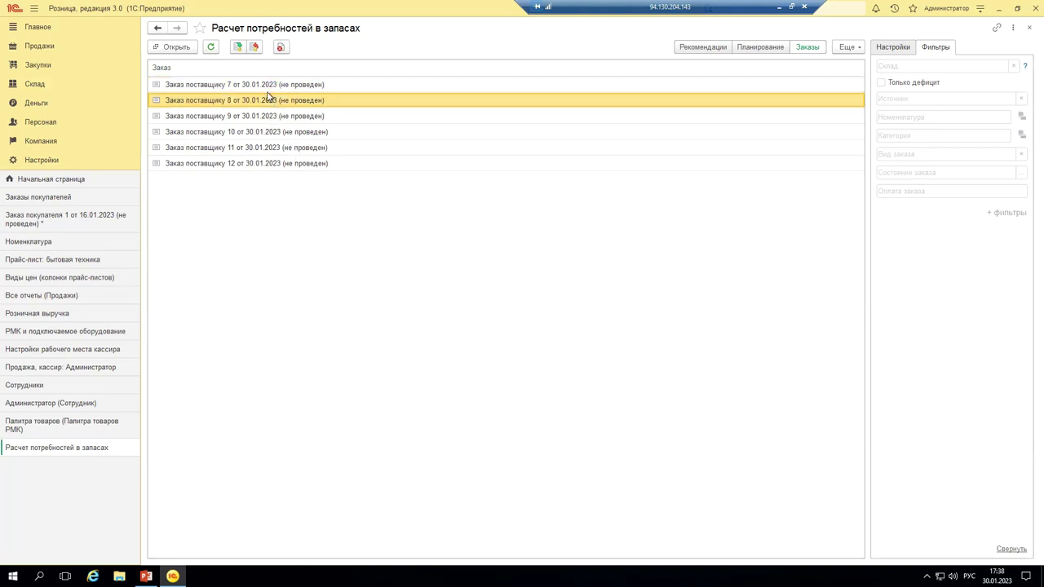
left_click(265, 88)
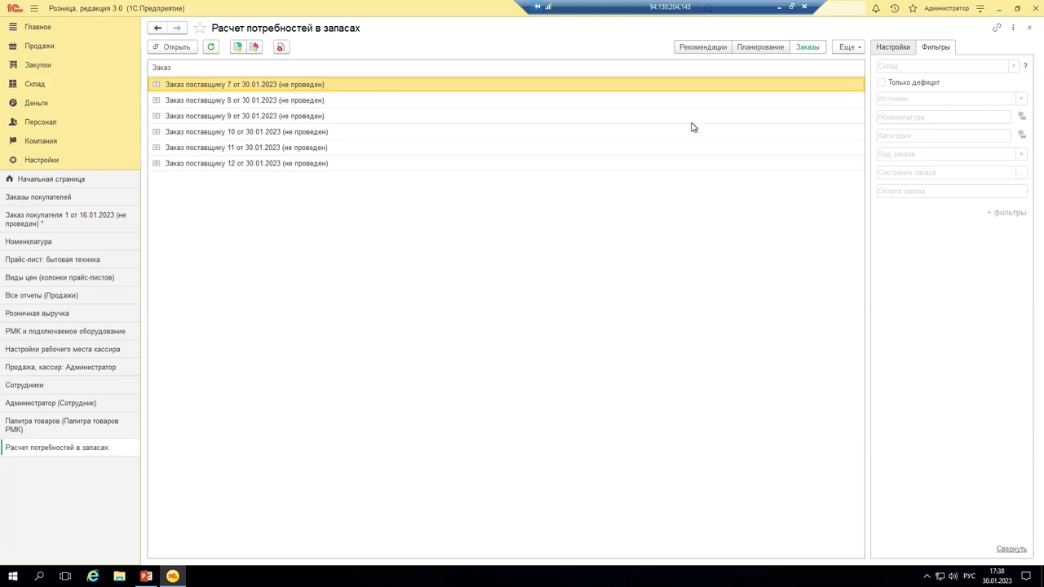
double_click(326, 86)
left_click(1028, 27)
- Open supplier order 8, review its supplier, contract and goods, and close it
left_click(279, 100)
double_click(279, 100)
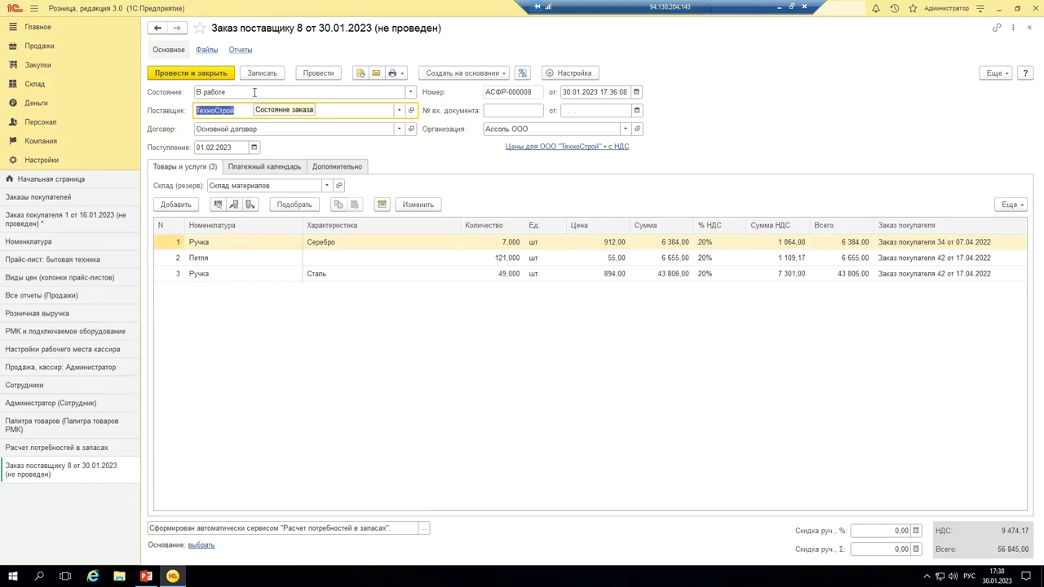
left_click(289, 112)
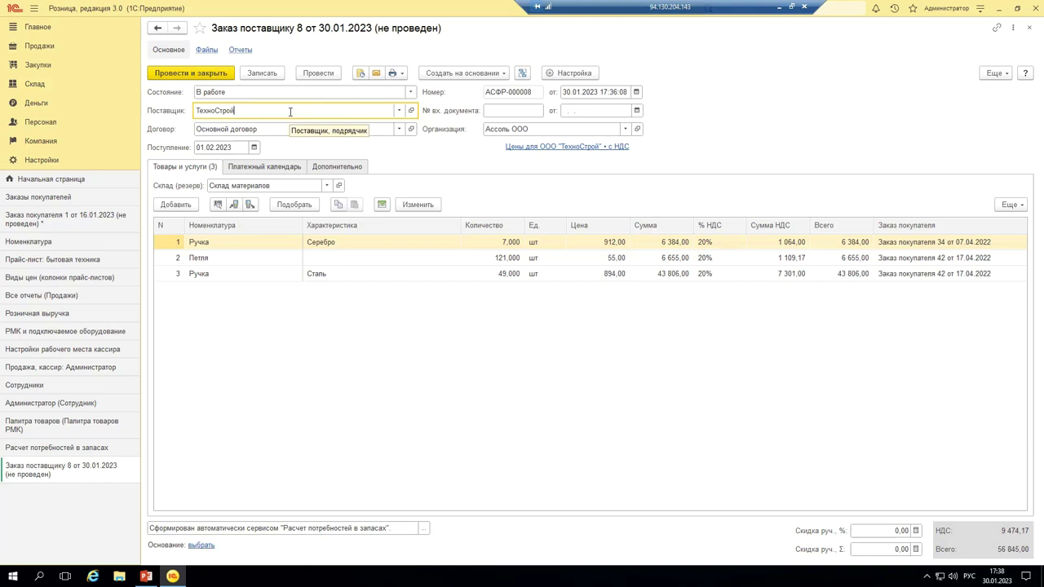
left_click(312, 130)
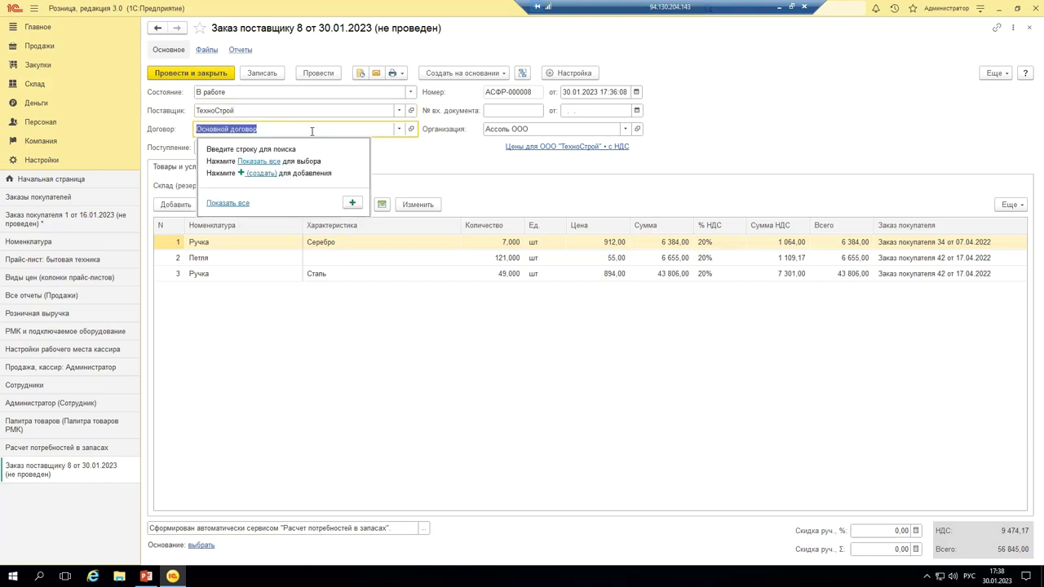
left_click(465, 159)
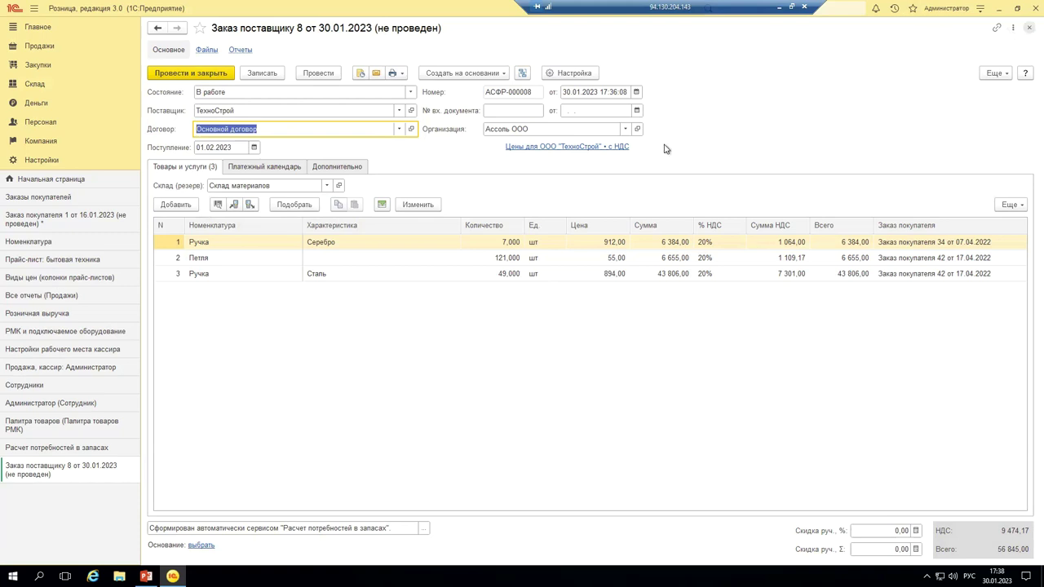
key("Escape")
- Open supplier order 11, review its supplier, linked customer order and goods, and close it
left_click(262, 147)
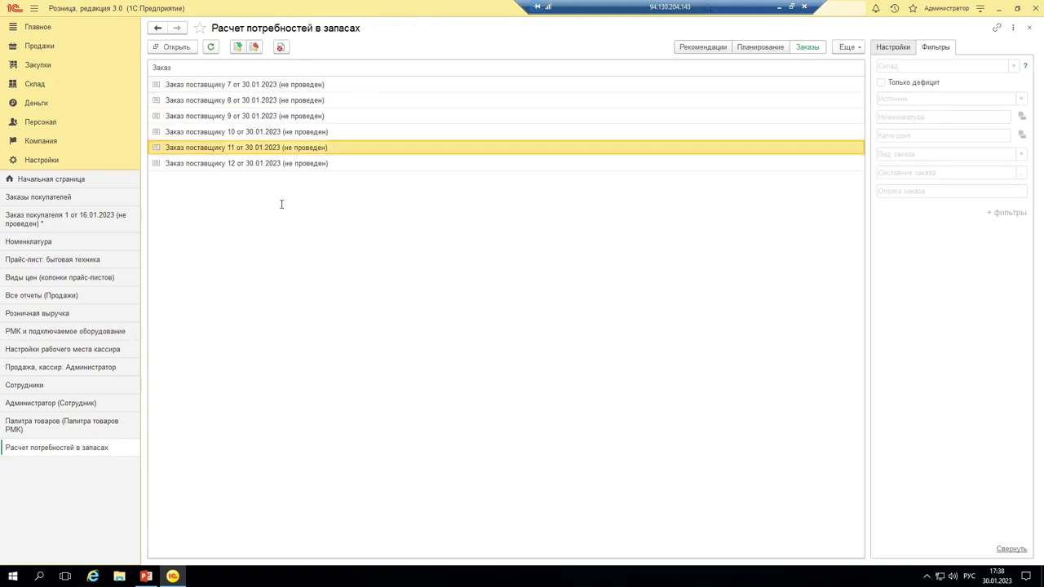
key("Return")
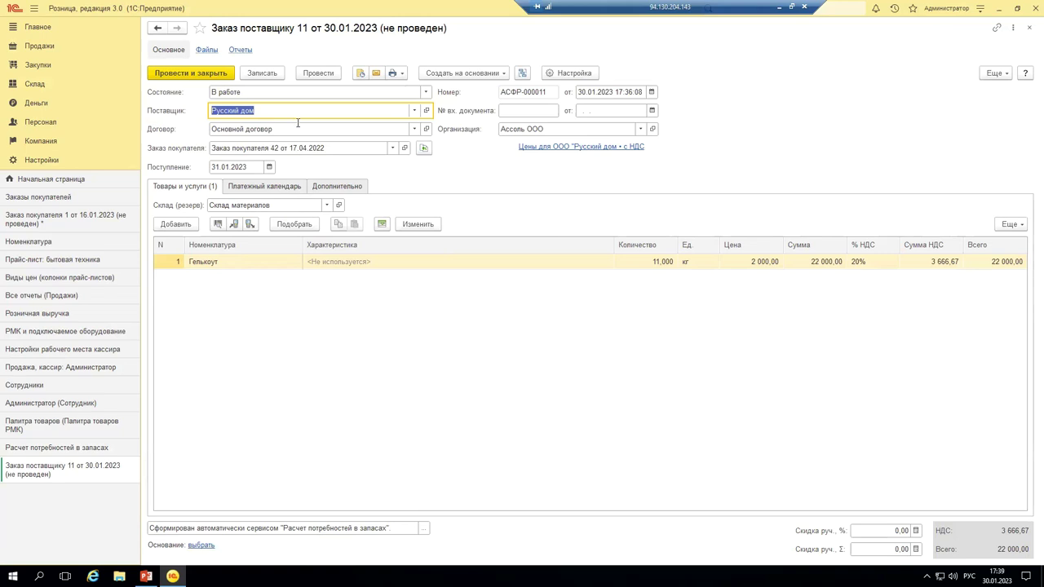
left_click(1027, 30)
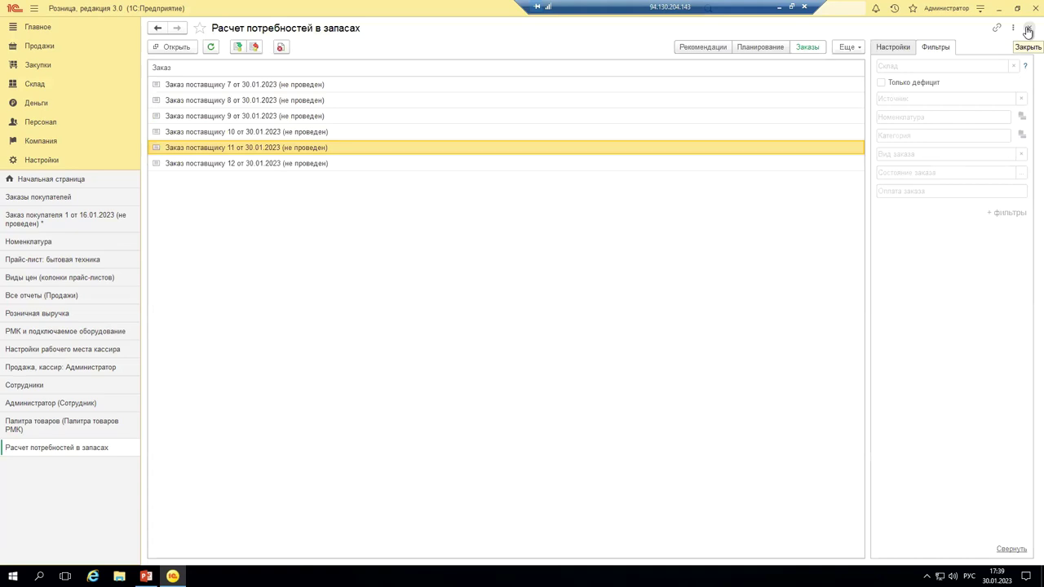